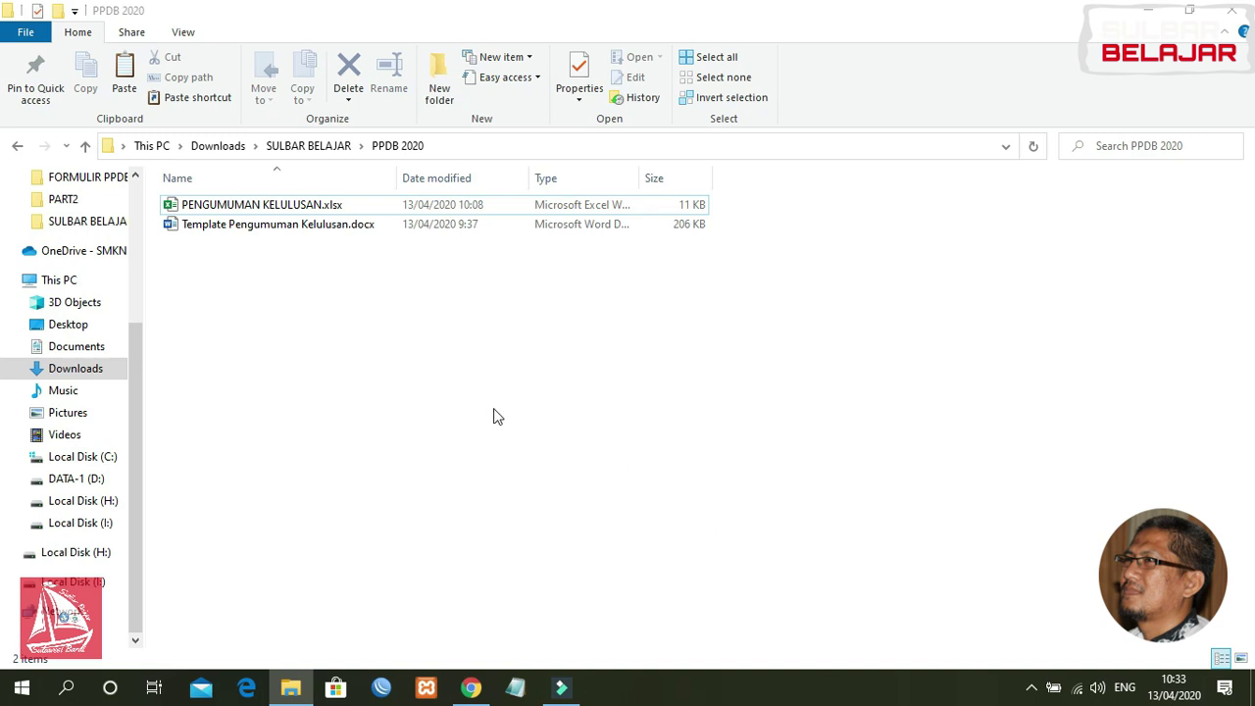
Step: Open PENGUMUMAN KELULUSAN.xlsx from the local PPDB 2020 folder in Excel
double_click(265, 205)
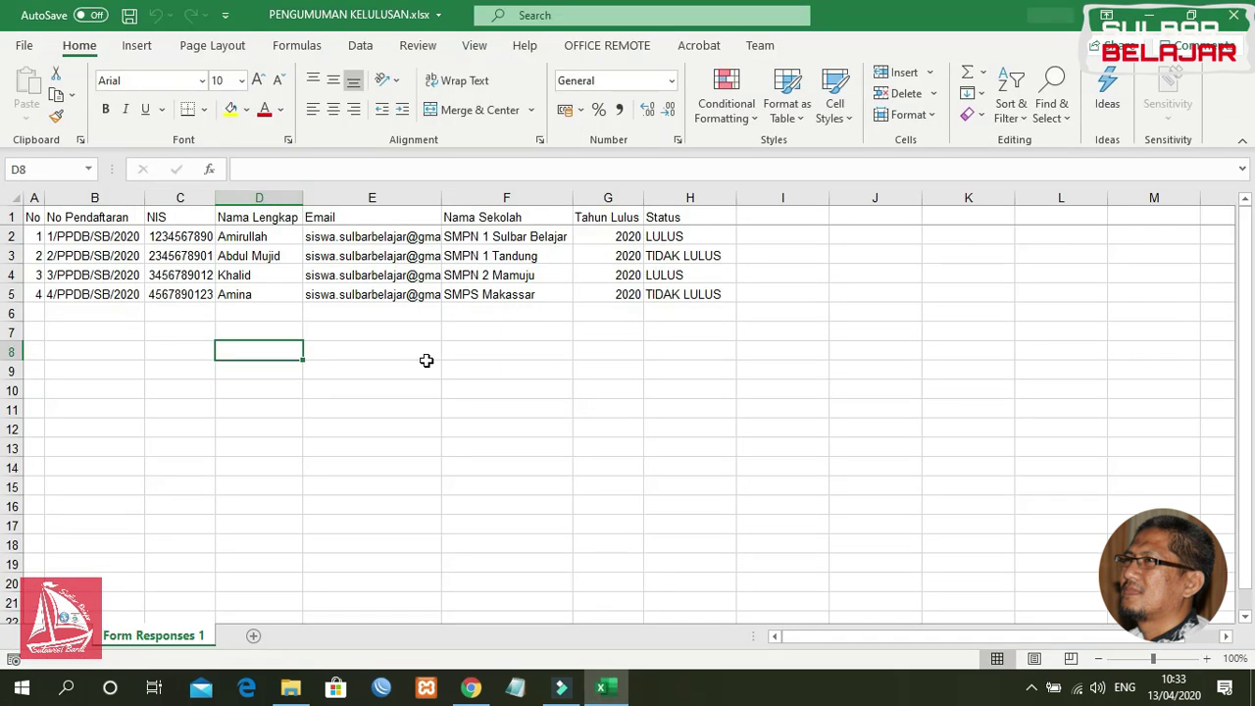
left_click(479, 369)
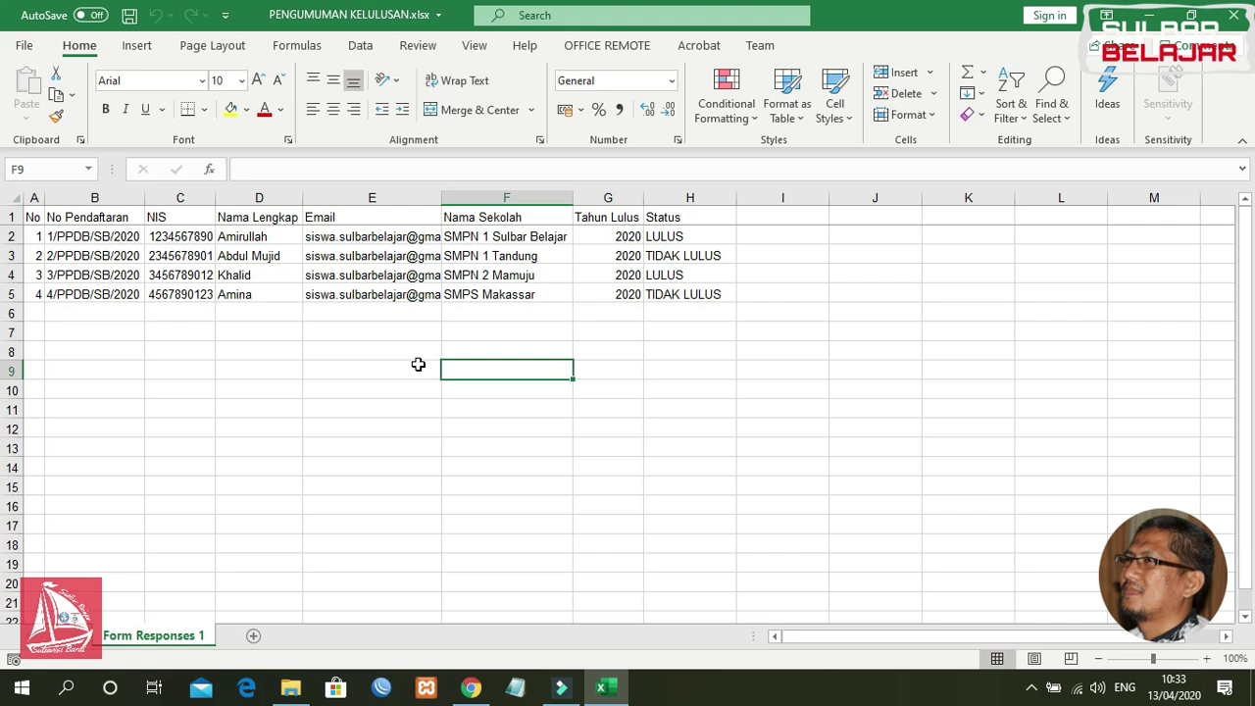
left_click(526, 336)
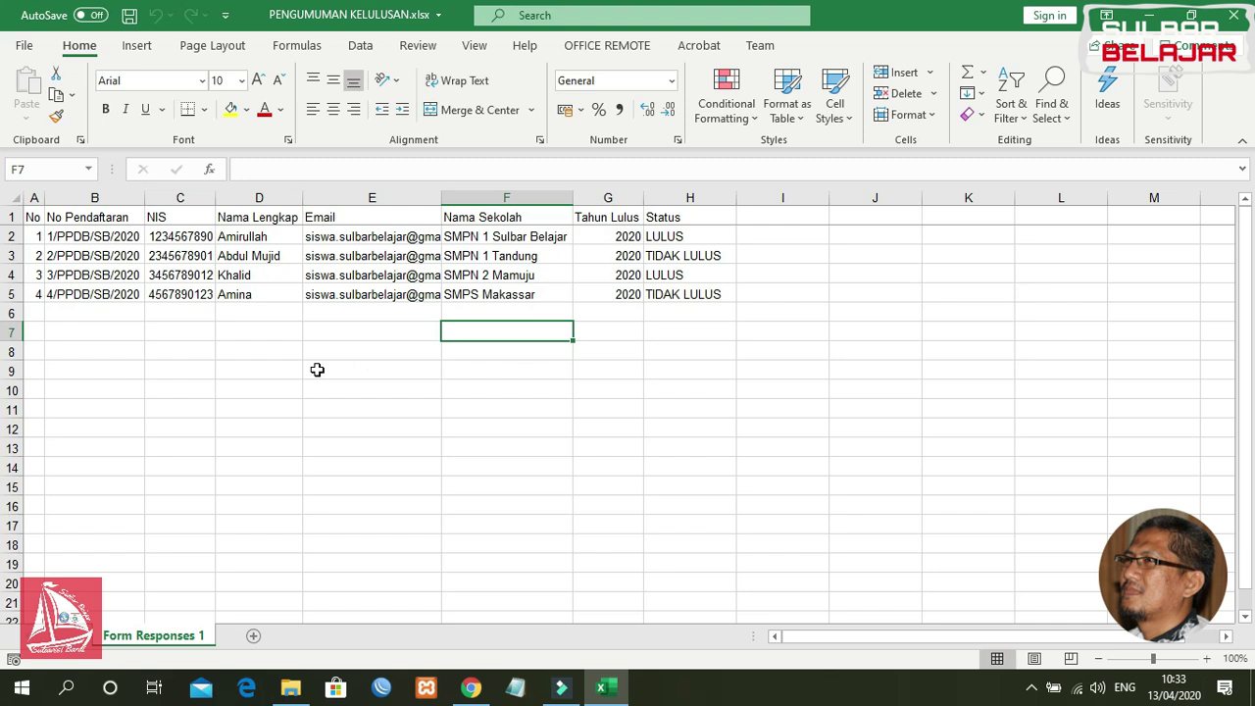
left_click(88, 241)
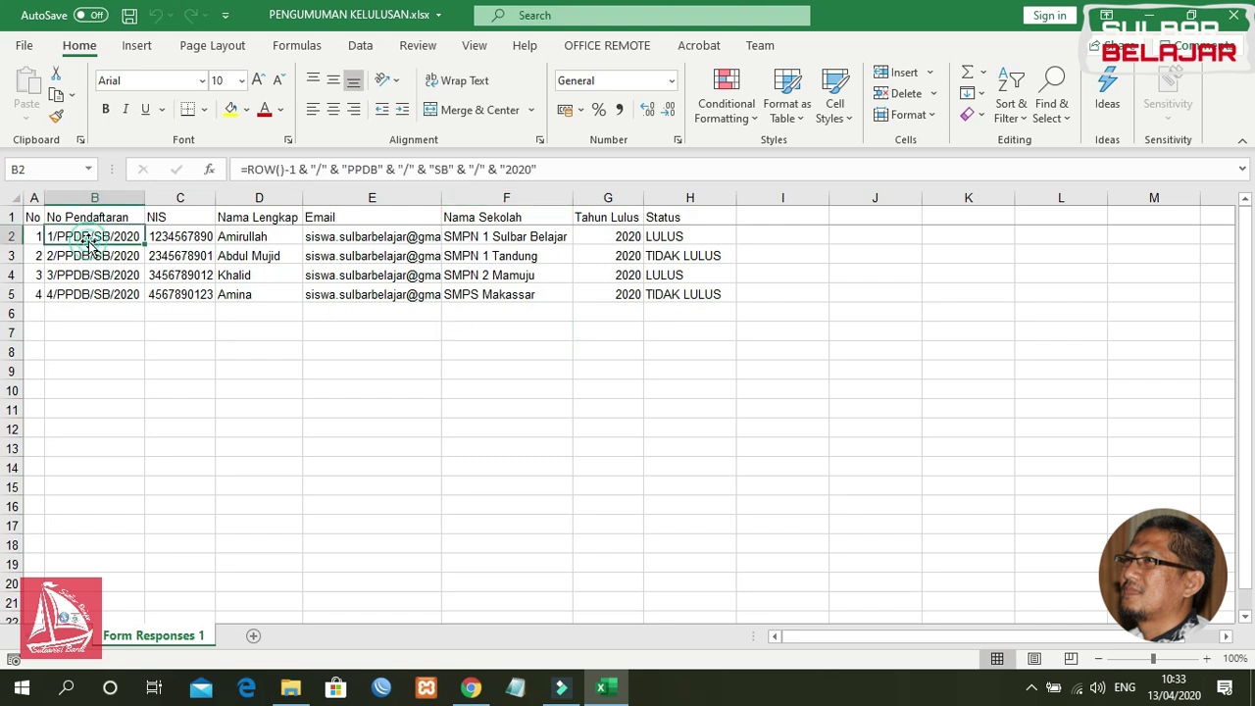
left_click(185, 235)
left_click(246, 235)
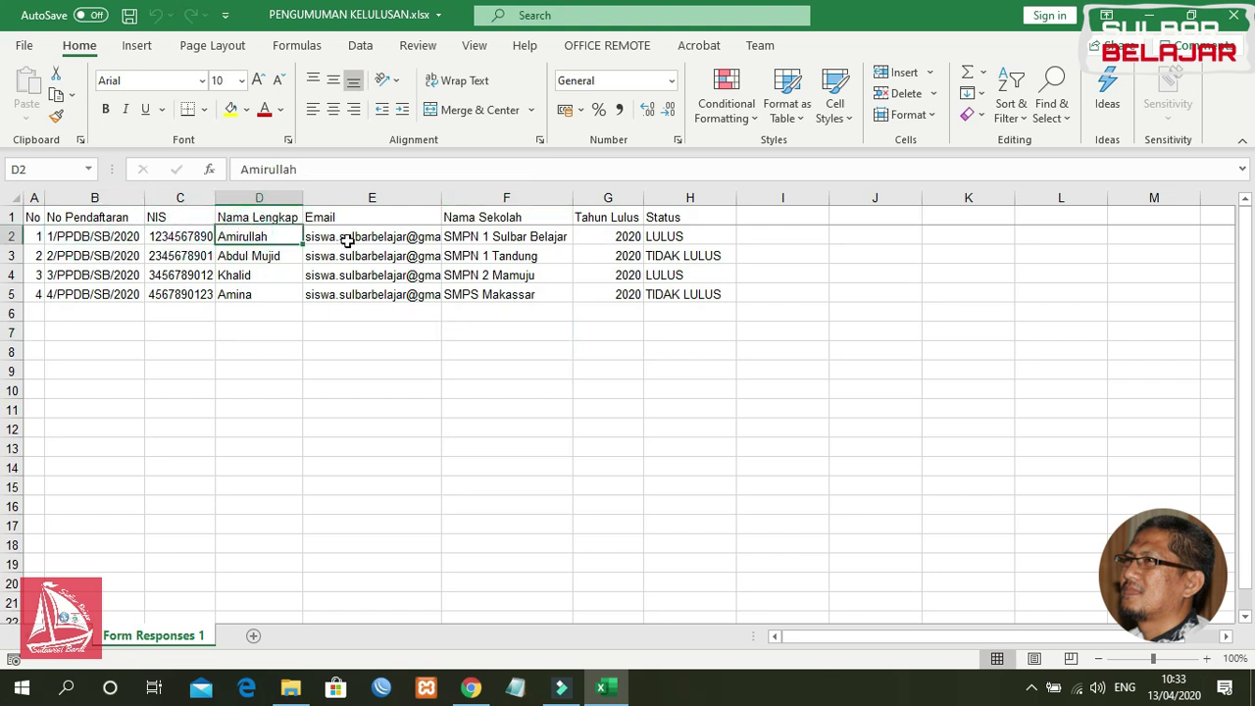
left_click(347, 240)
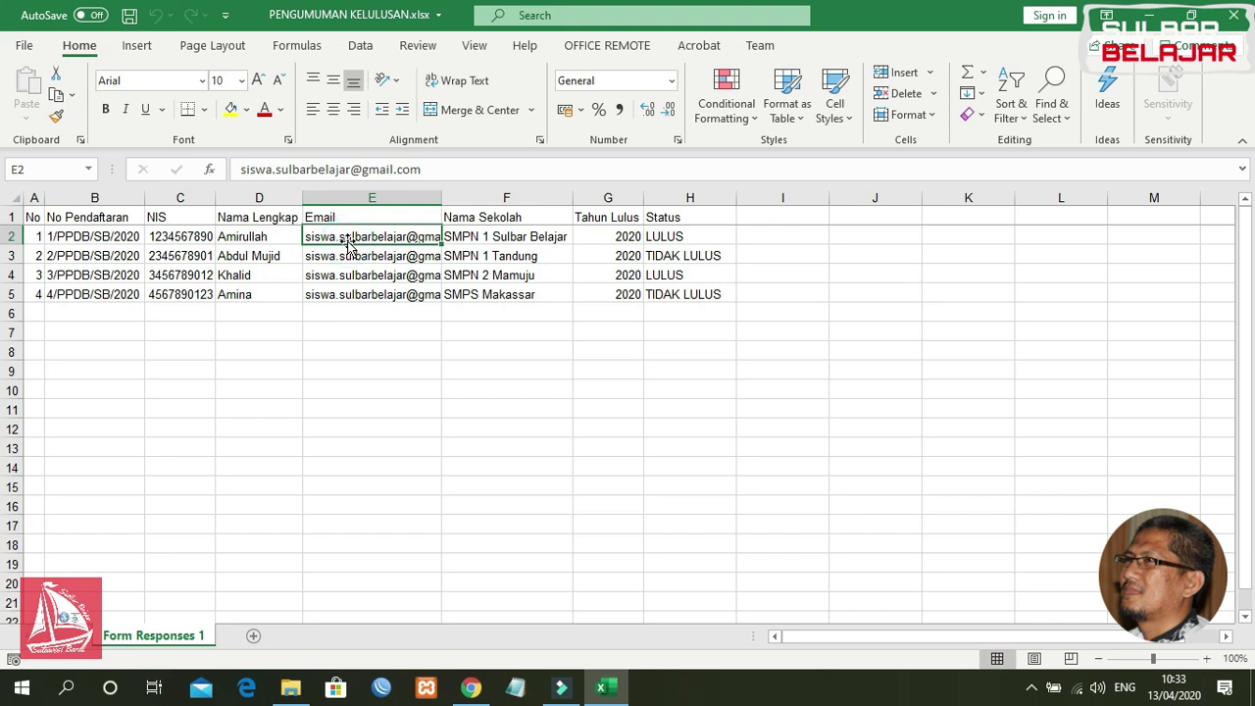
left_click(486, 239)
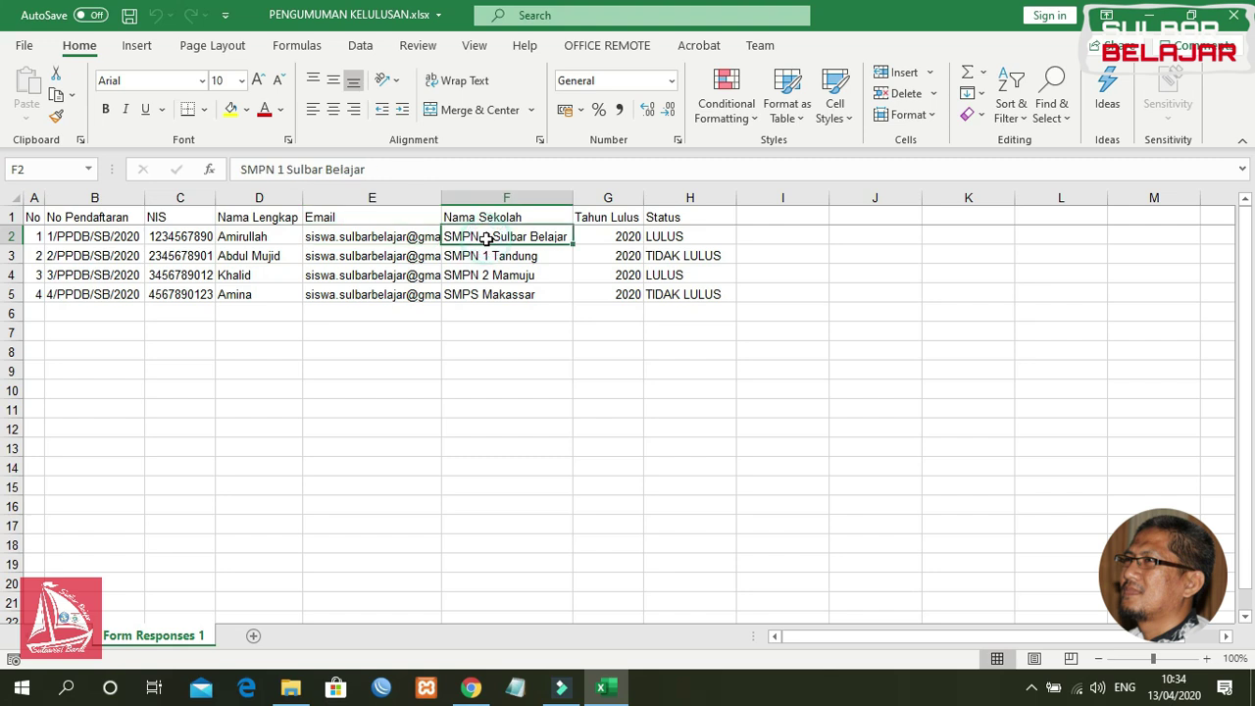
left_click(185, 237)
left_click(277, 237)
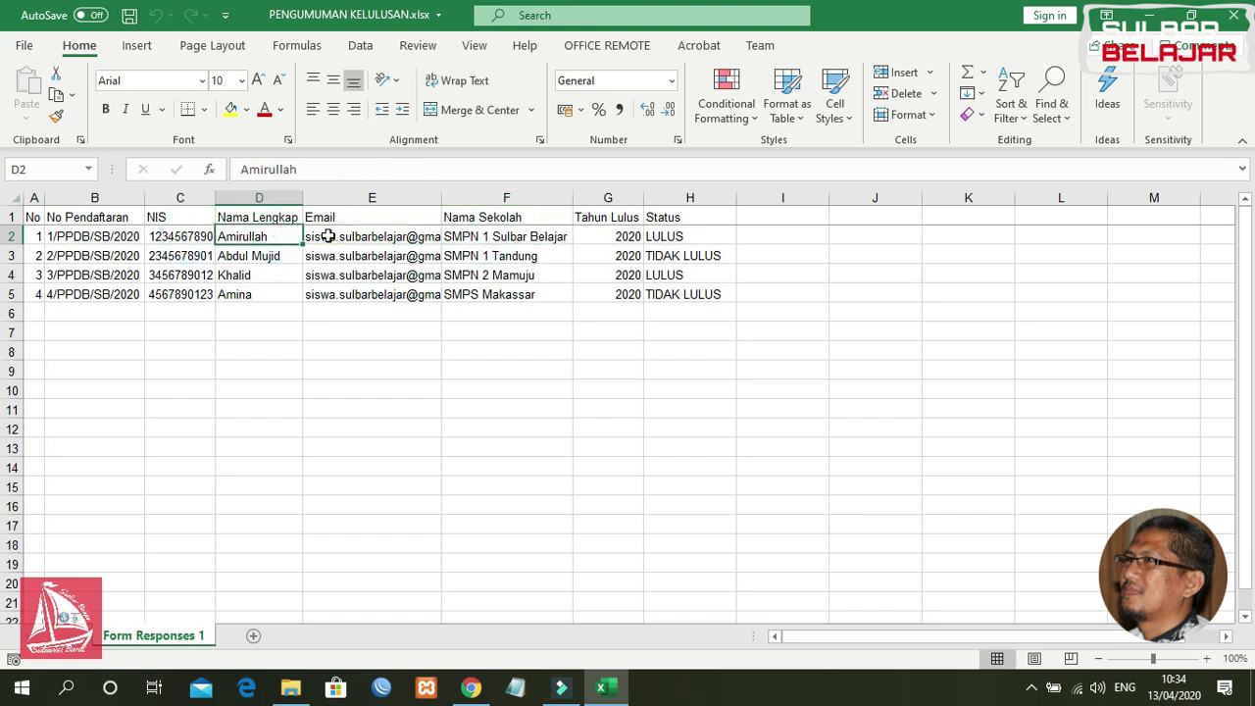
left_click(319, 236)
left_click(493, 237)
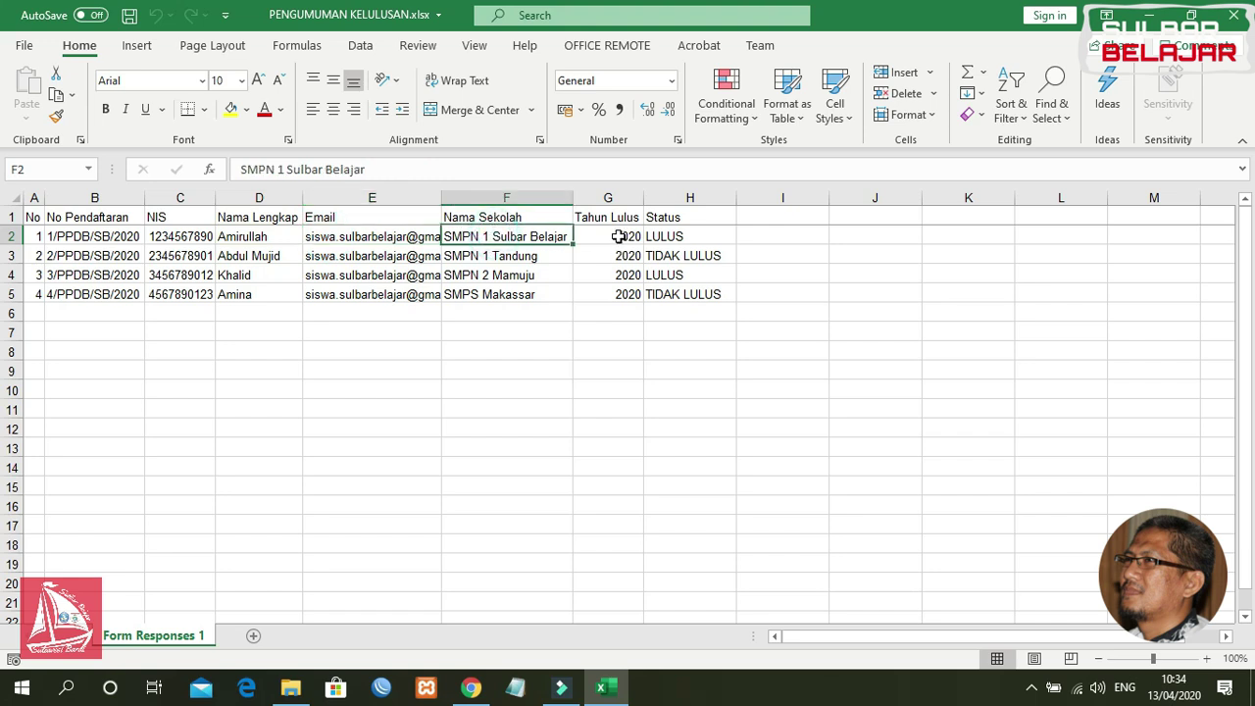
left_click(615, 236)
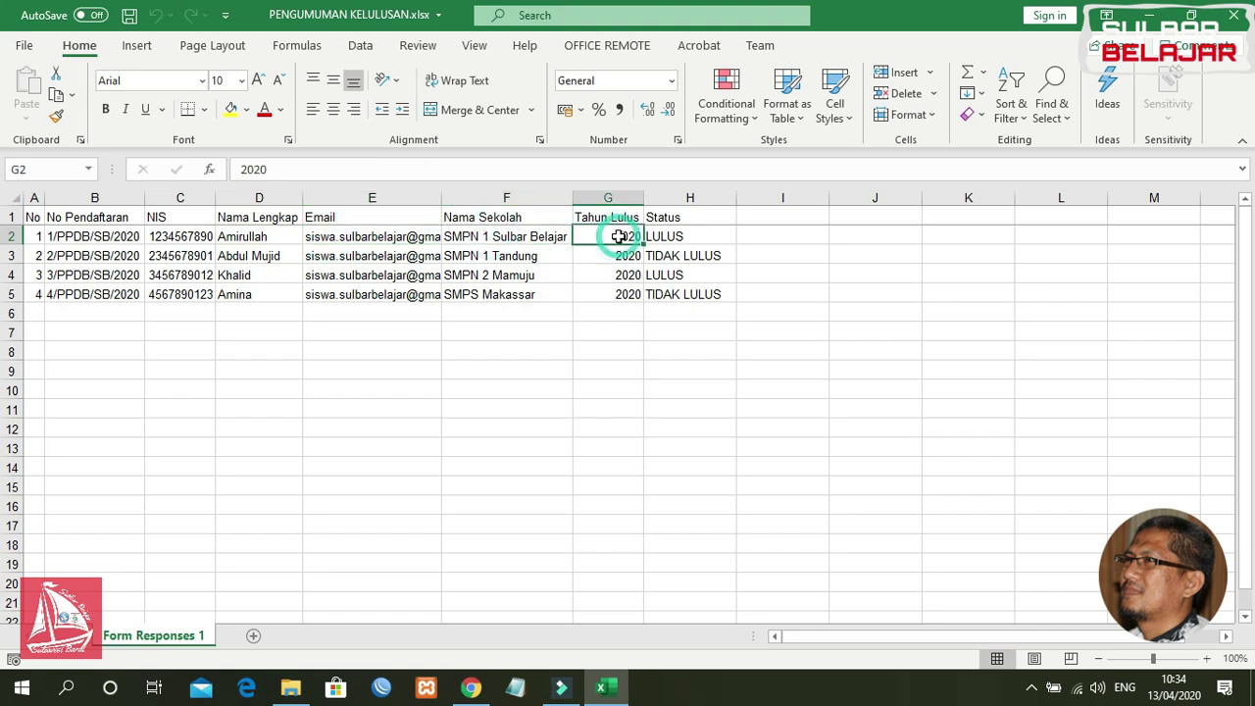
left_click(692, 236)
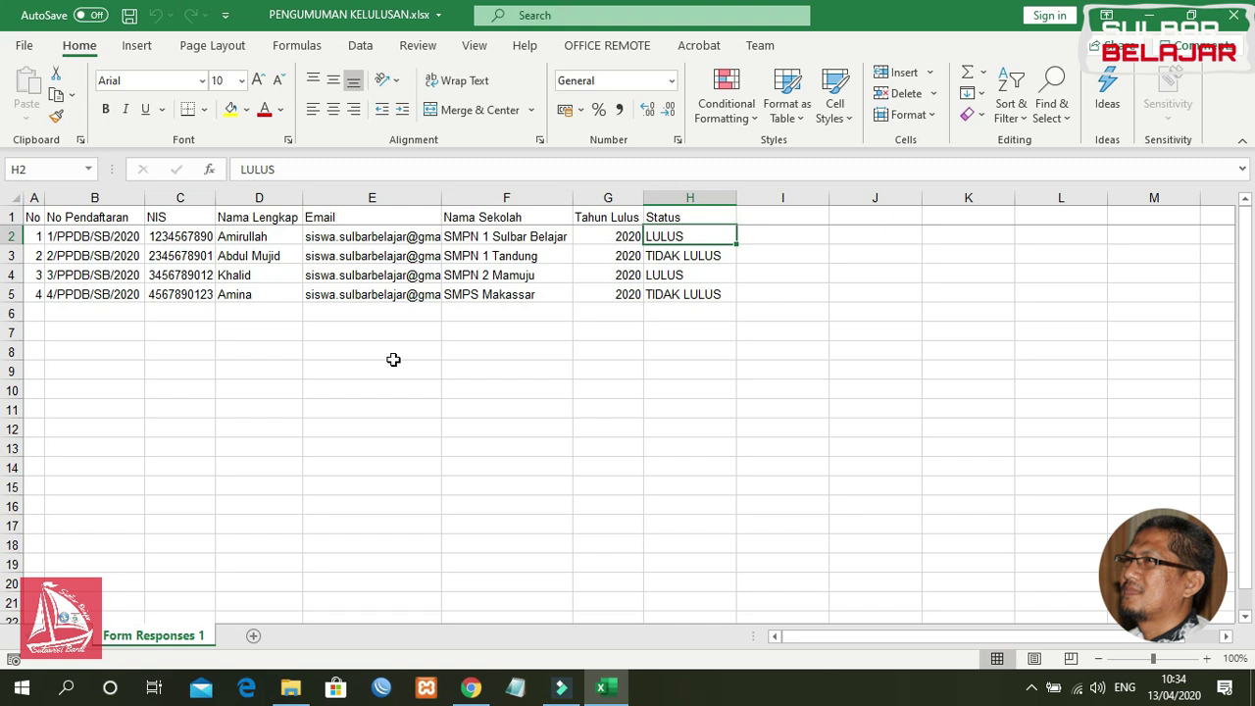
Step: Inspect the Email column and the registration-number formula in cell B3
left_click(361, 216)
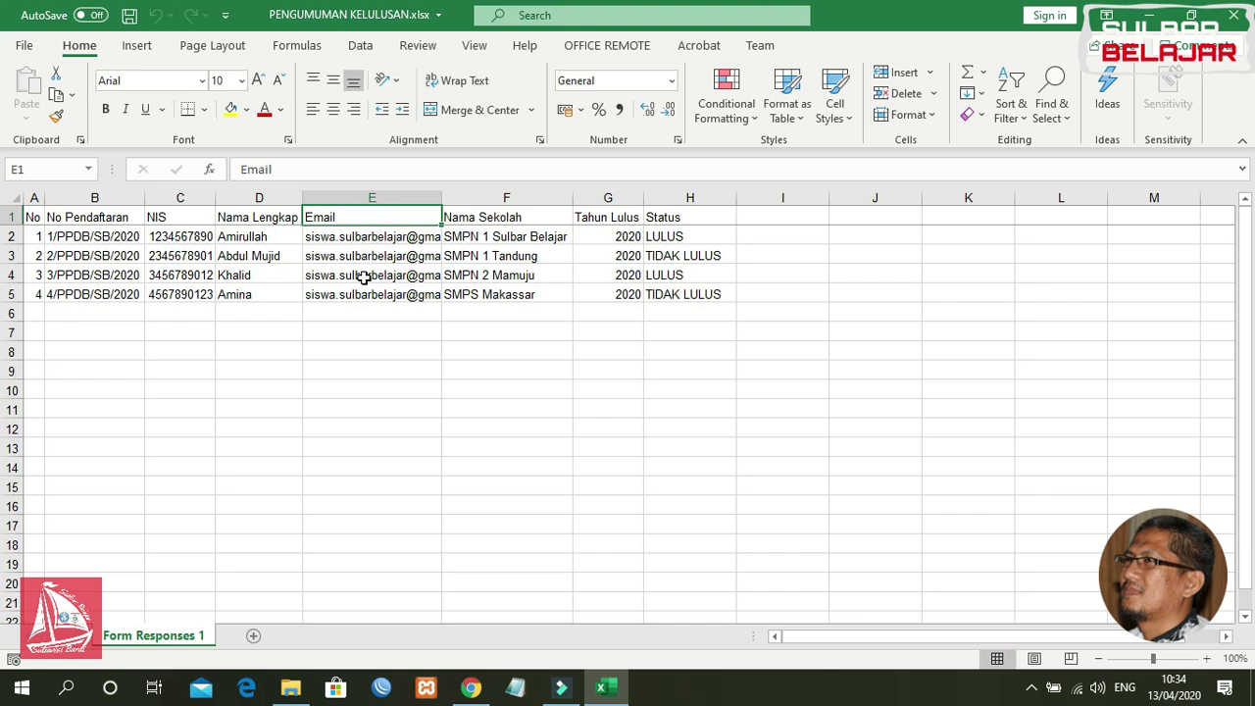
left_click(372, 345)
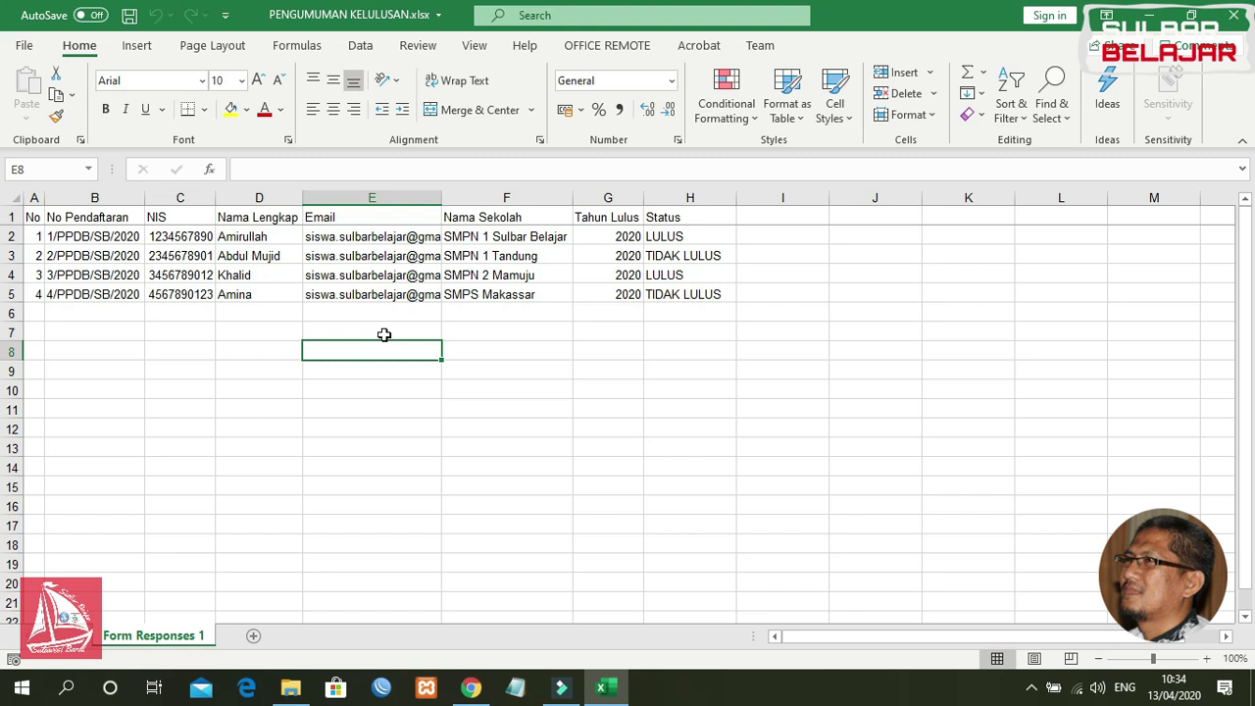
left_click(255, 351)
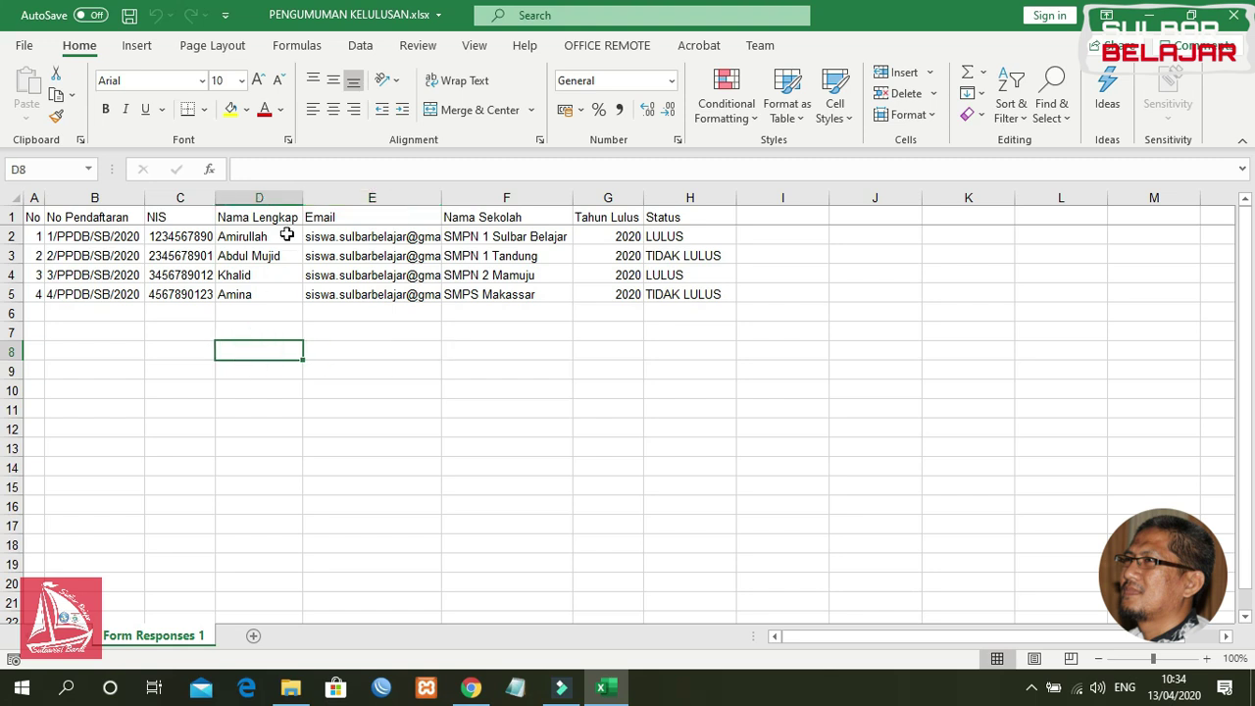
left_click(82, 220)
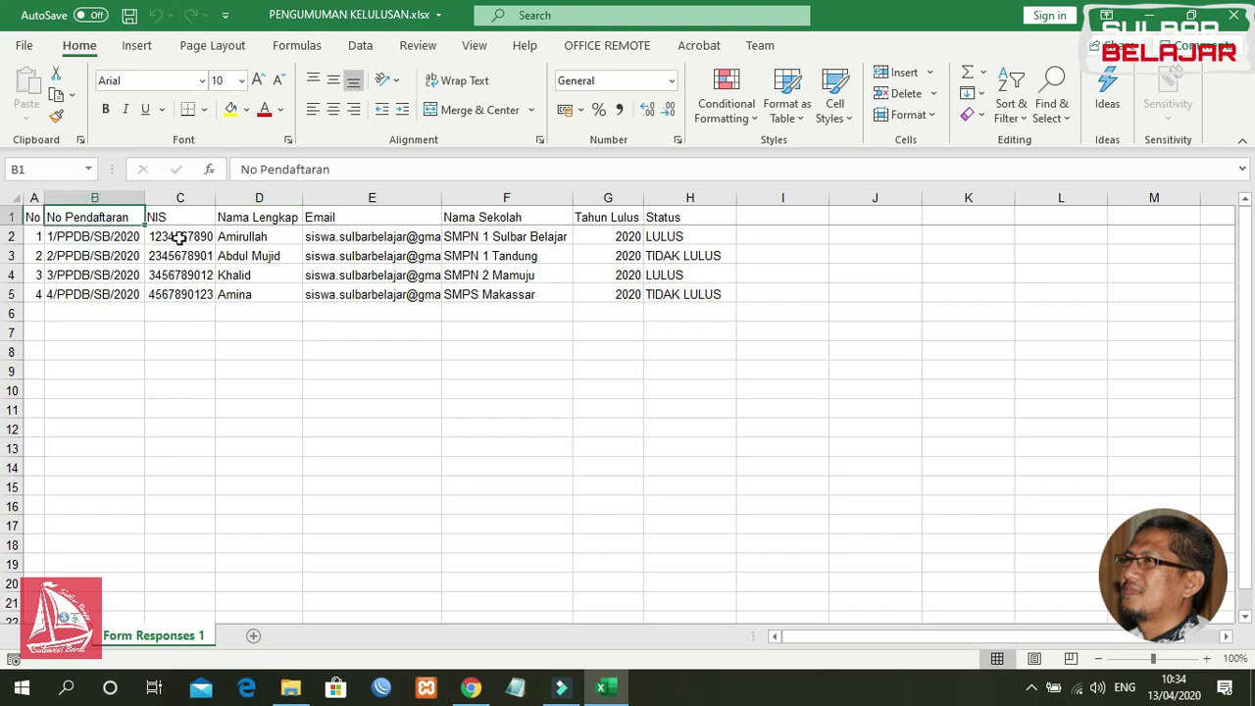
left_click(118, 253)
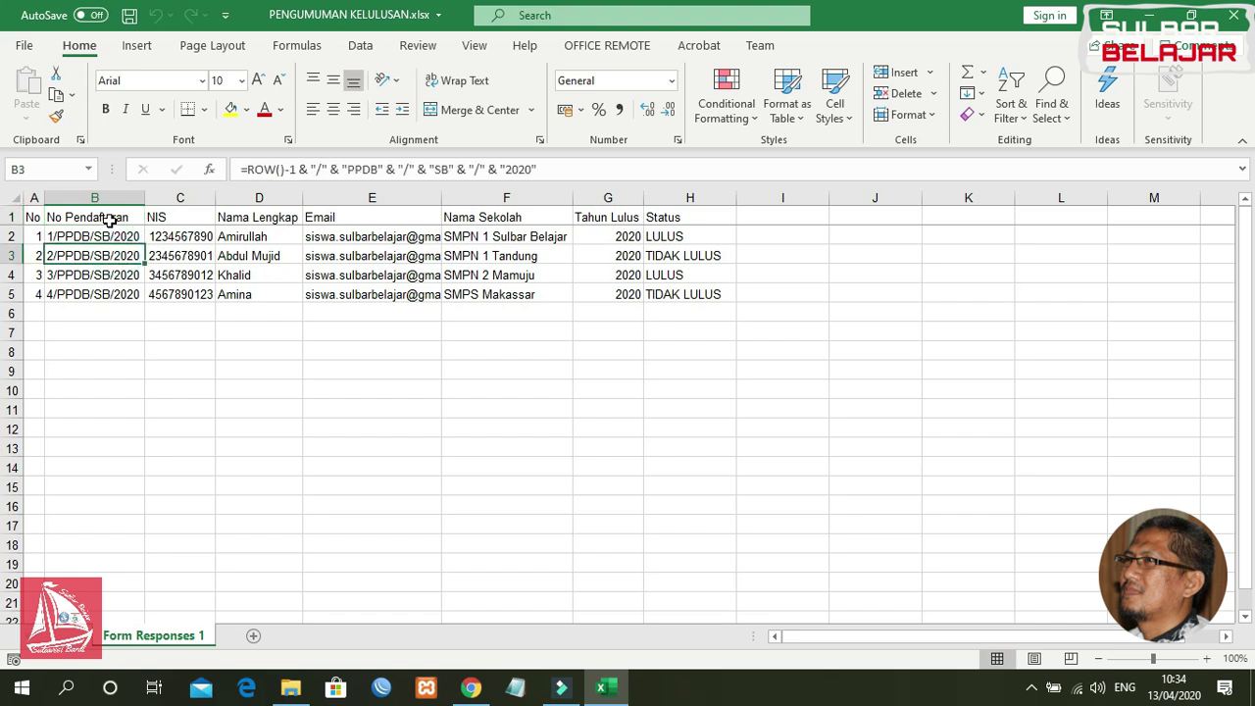
Step: Review the Email, Nama Sekolah, Tahun Lulus and Status headings, then minimize Excel
left_click(106, 217)
left_click(335, 218)
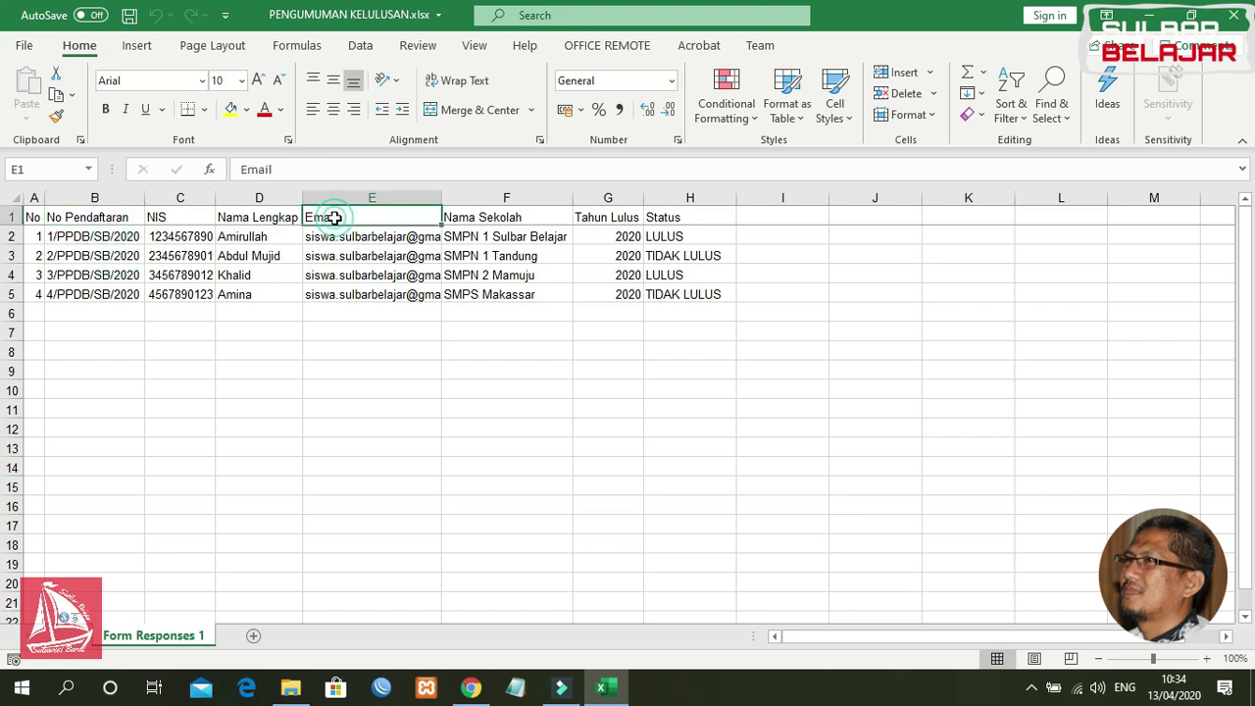
left_click(529, 219)
left_click_drag(616, 232, 619, 225)
left_click(664, 217)
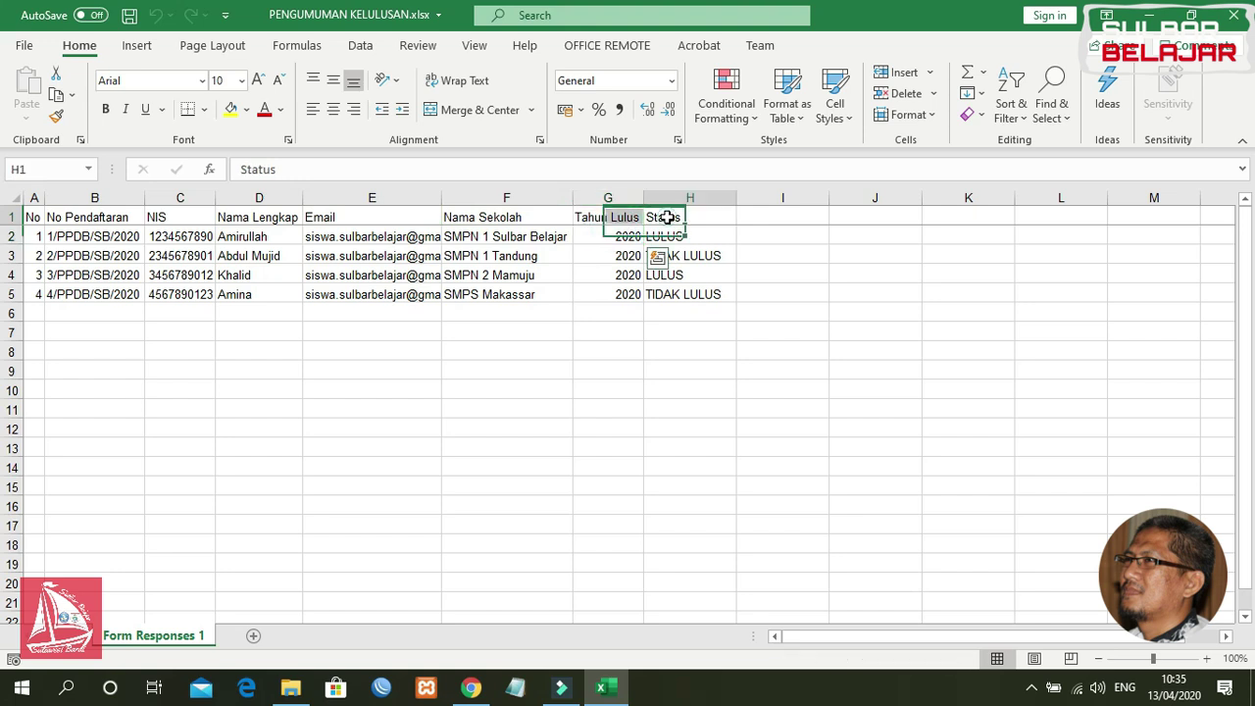
left_click(551, 351)
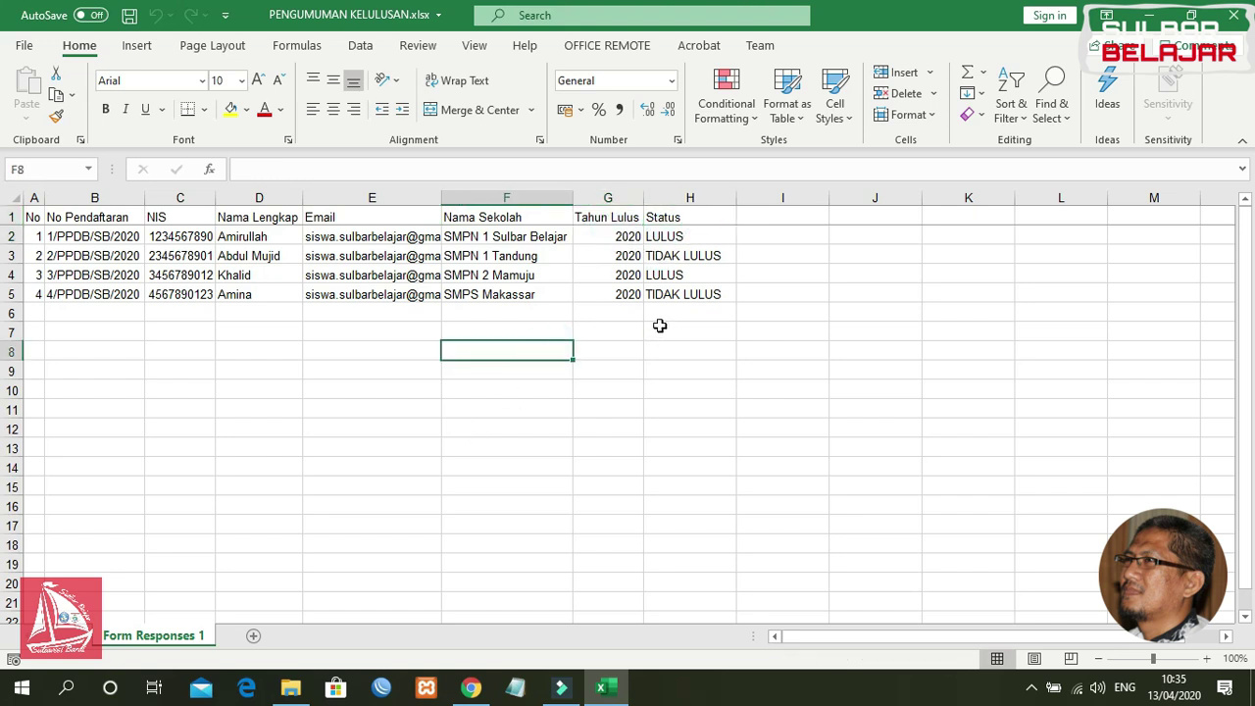
left_click(1150, 22)
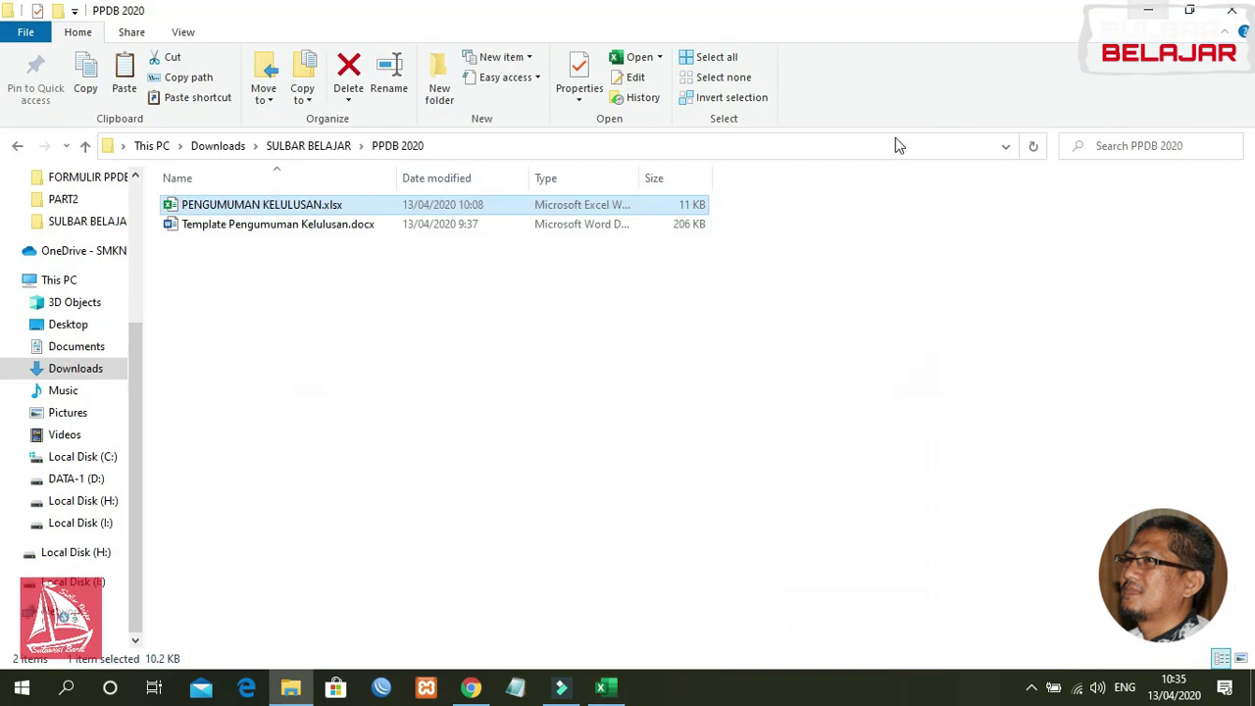
double_click(272, 233)
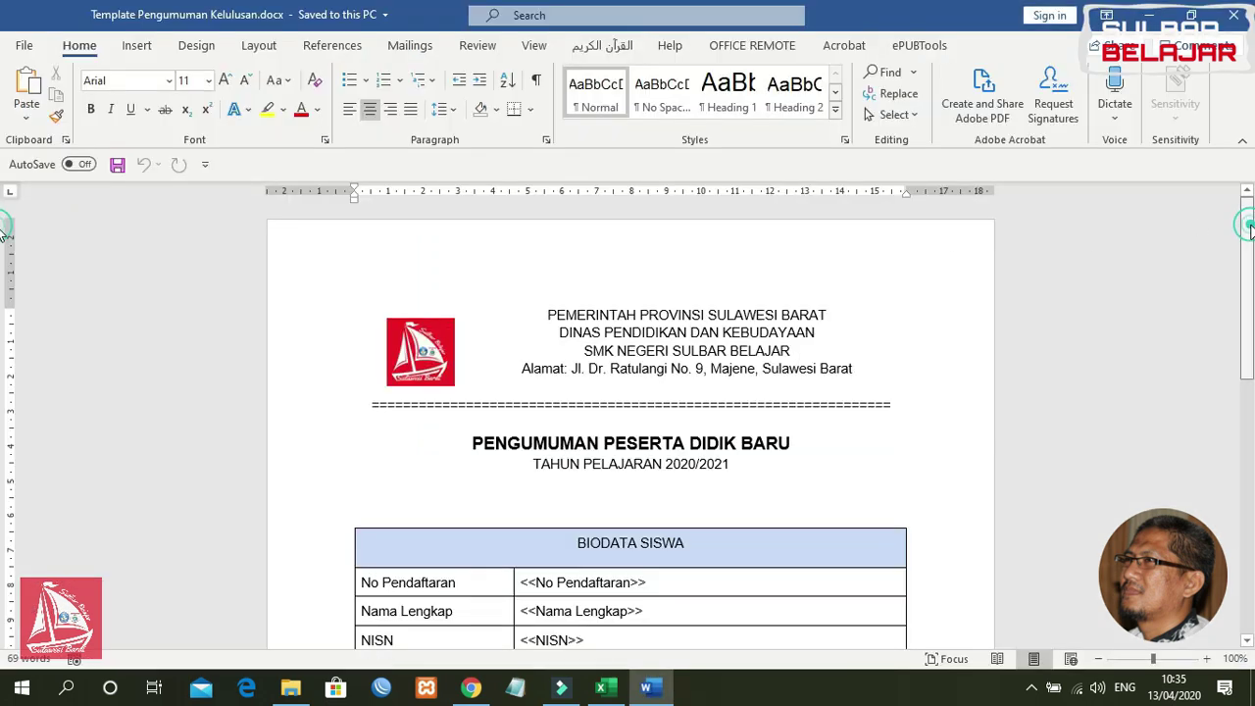
scroll(1251, 259, "down", 1)
left_click_drag(1251, 259, 1244, 324)
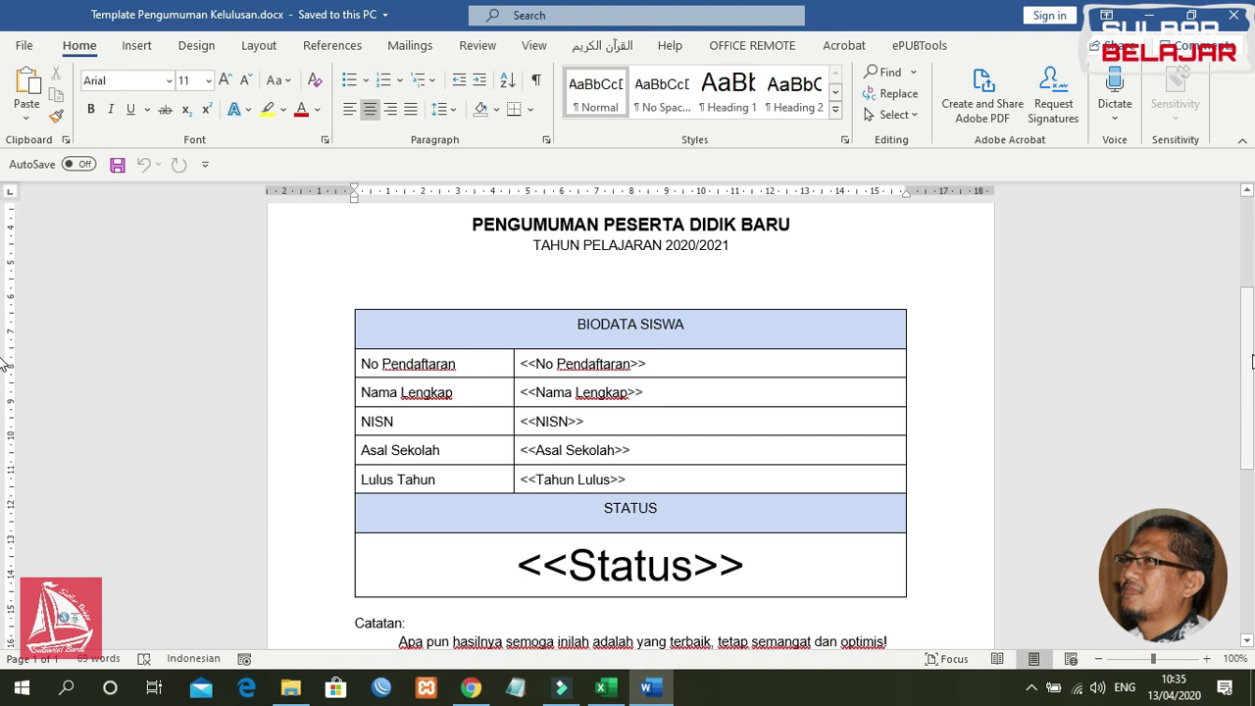
scroll(1238, 352, "down", 3)
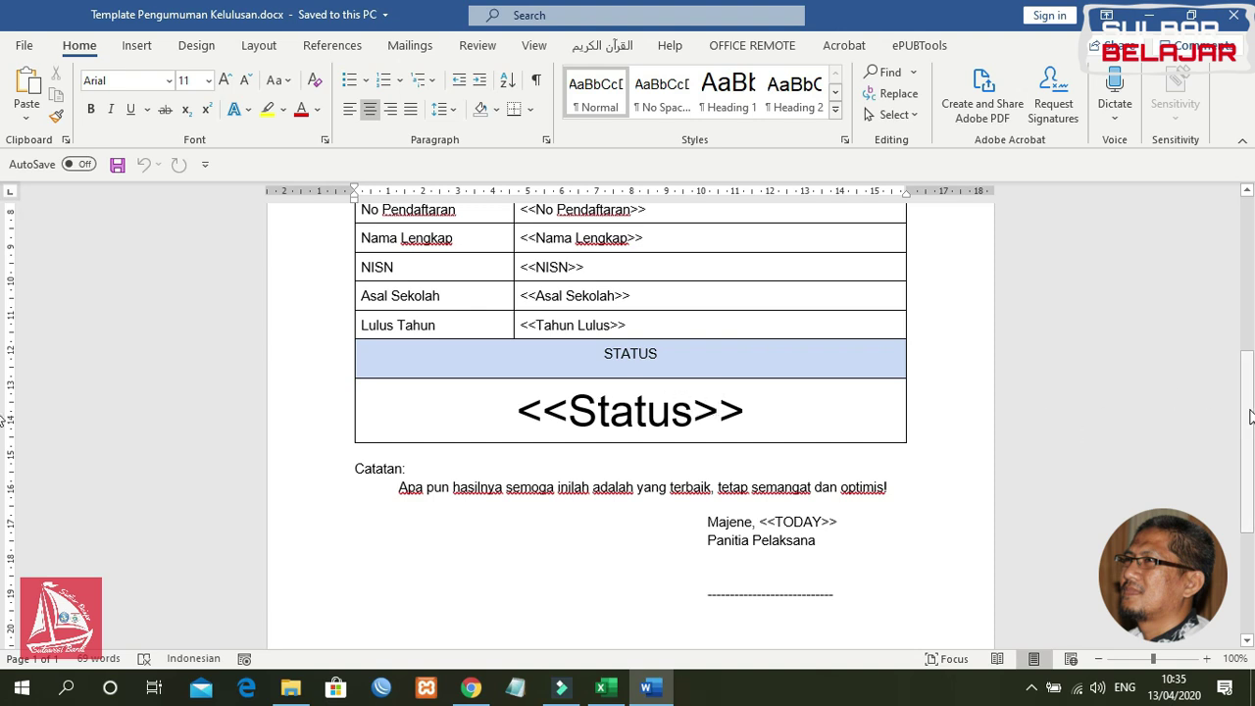
left_click_drag(1251, 415, 1251, 466)
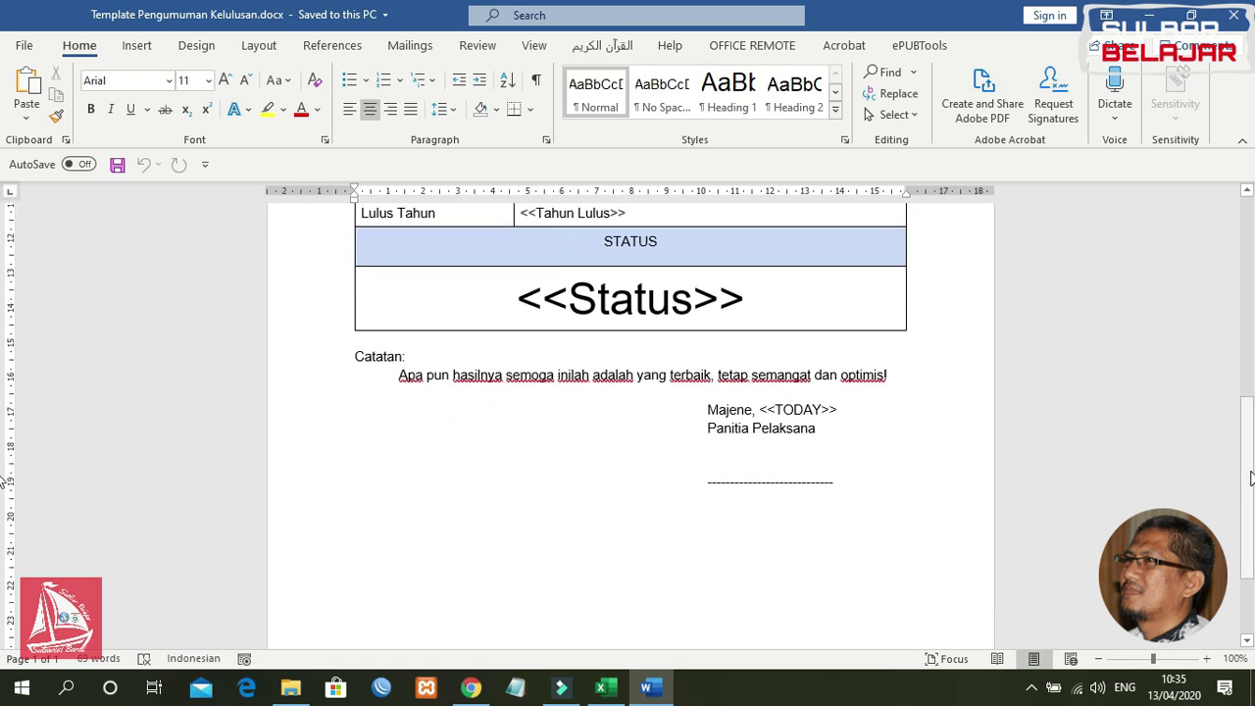
scroll(1250, 470, "up", 1)
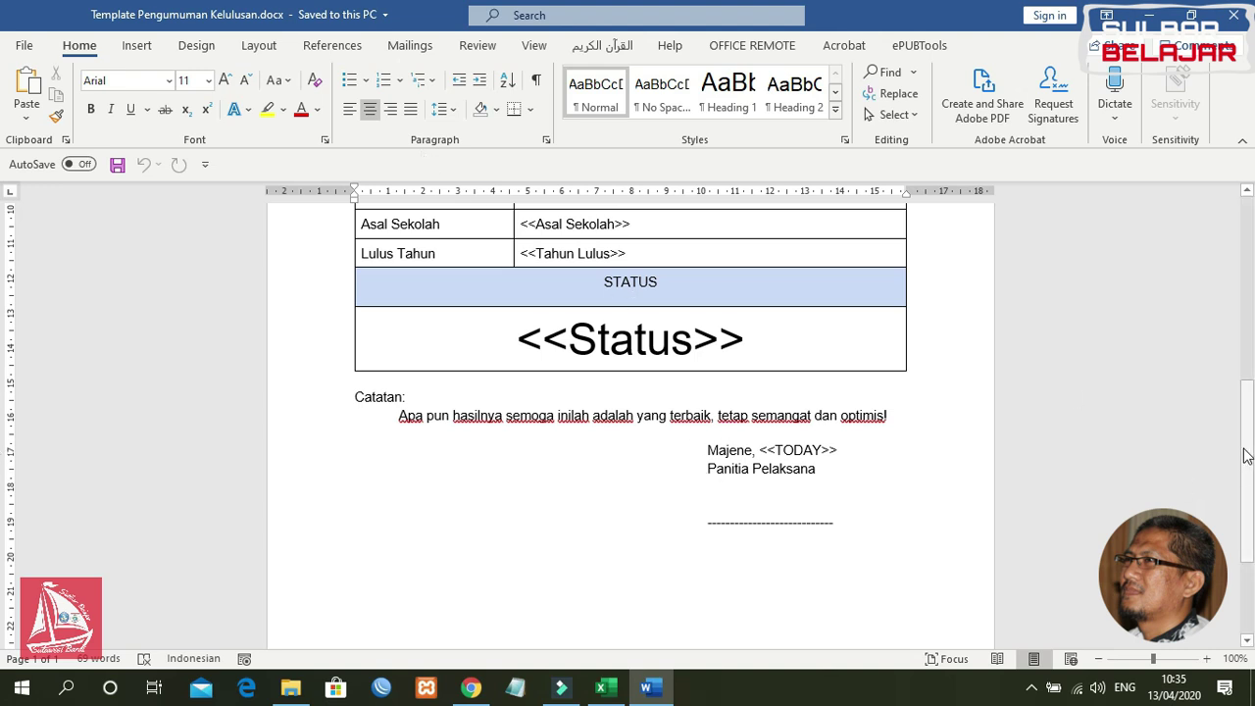
left_click_drag(1250, 454, 1227, 307)
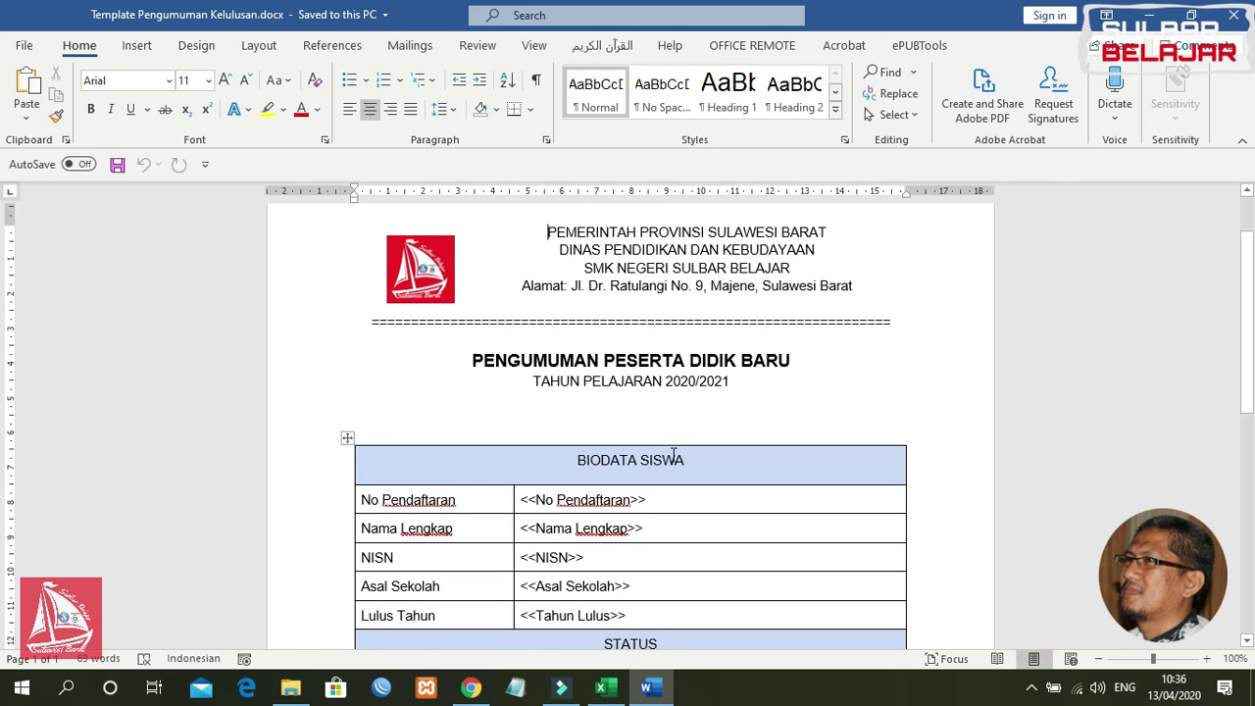
left_click(1233, 15)
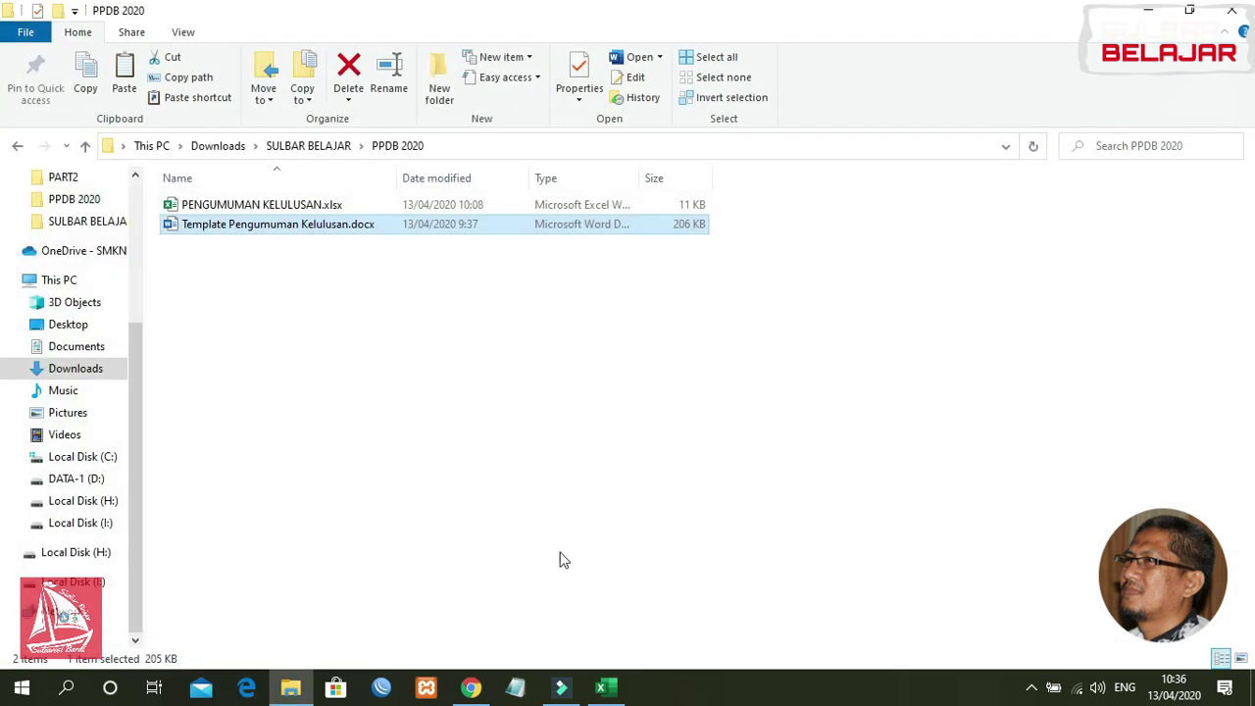
Step: Close the PENGUMUMAN KELULUSAN workbook in Excel and switch to Chrome showing Google Drive
left_click(604, 689)
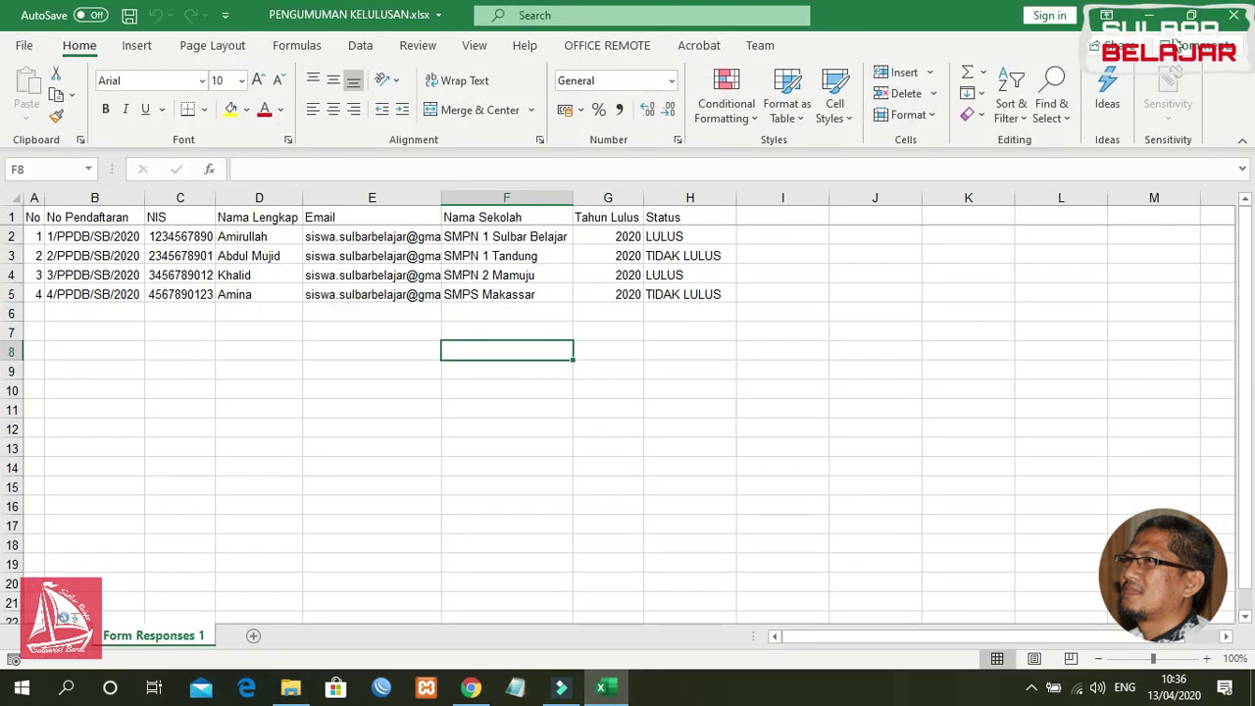
left_click(1236, 15)
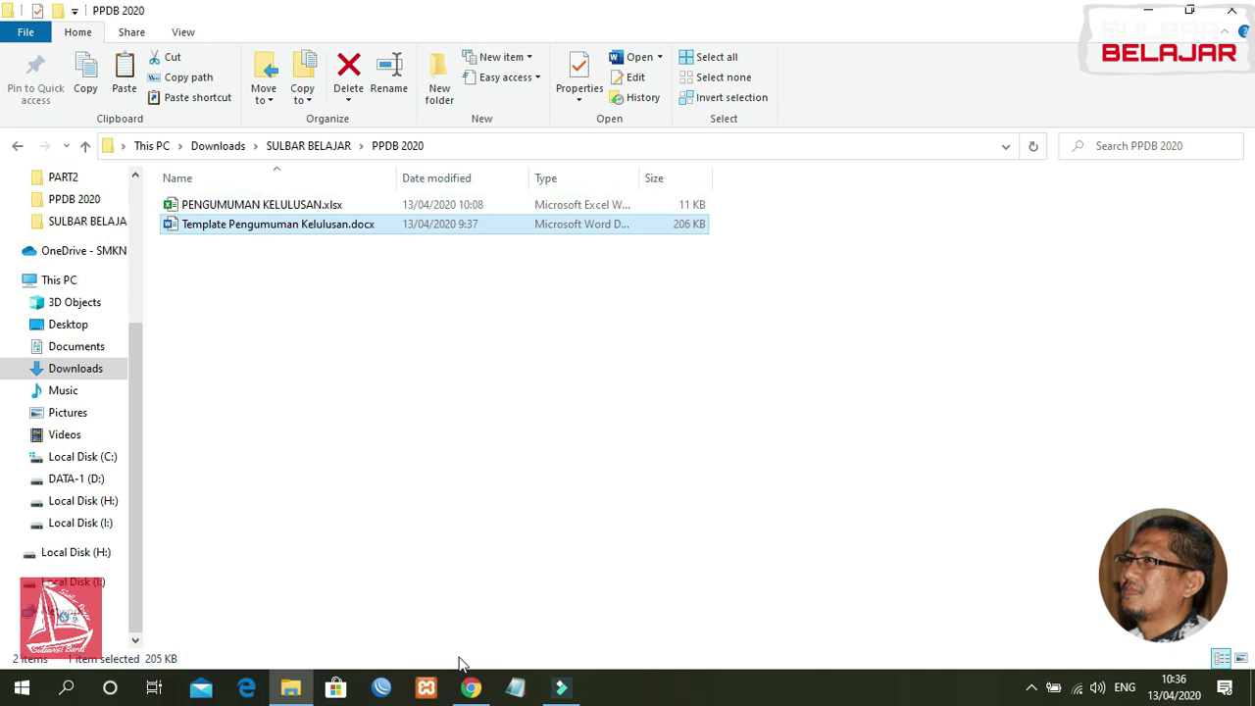
left_click(470, 691)
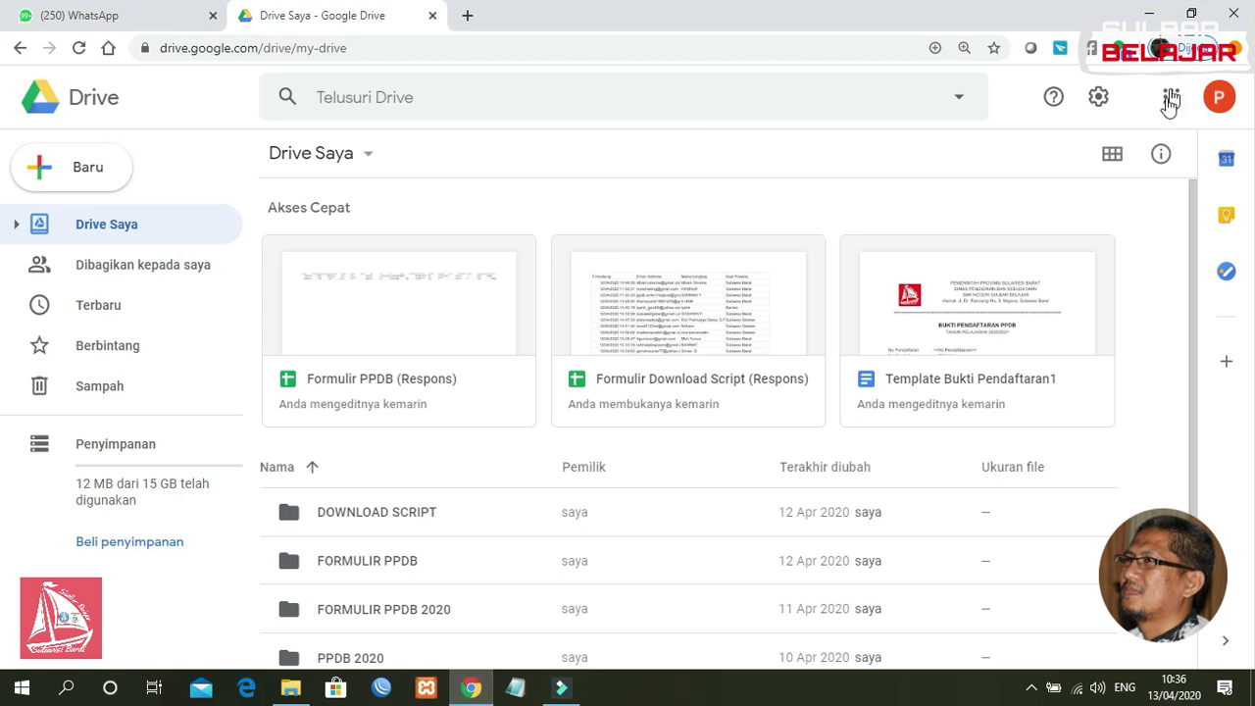
Step: Reload the 'Drive Saya' page through the Google apps grid's Drive icon
left_click(1168, 102)
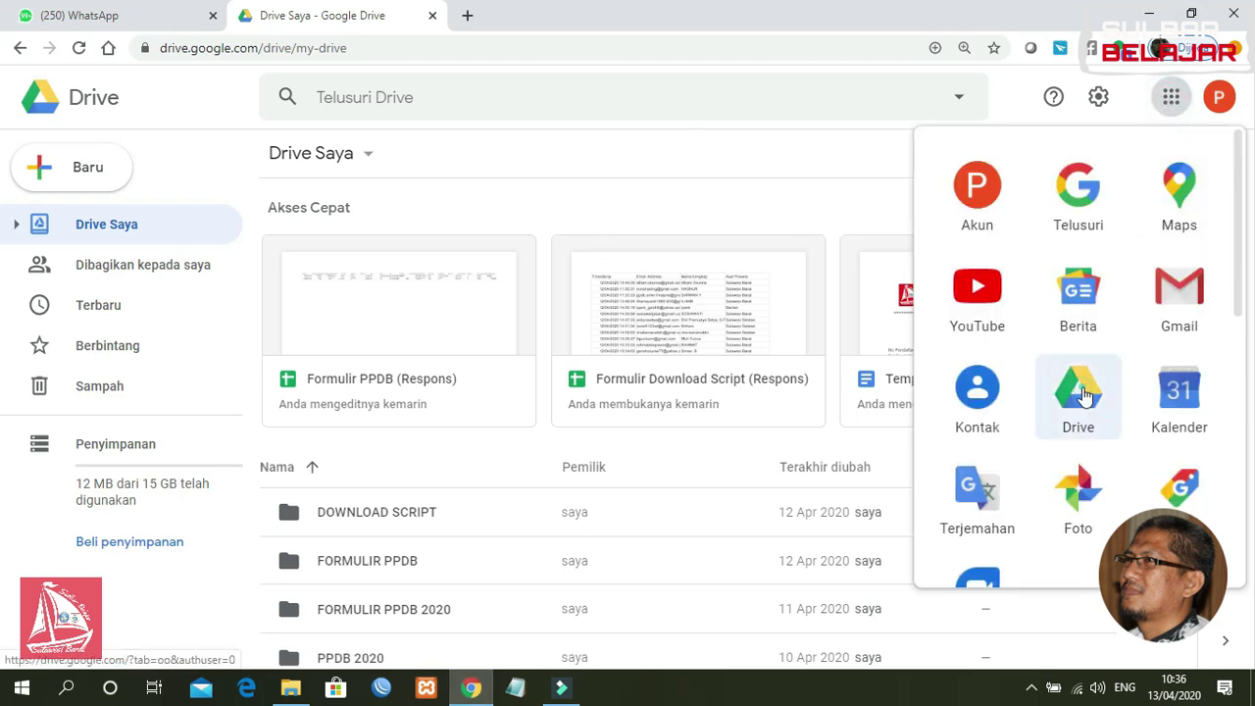
left_click(1083, 392)
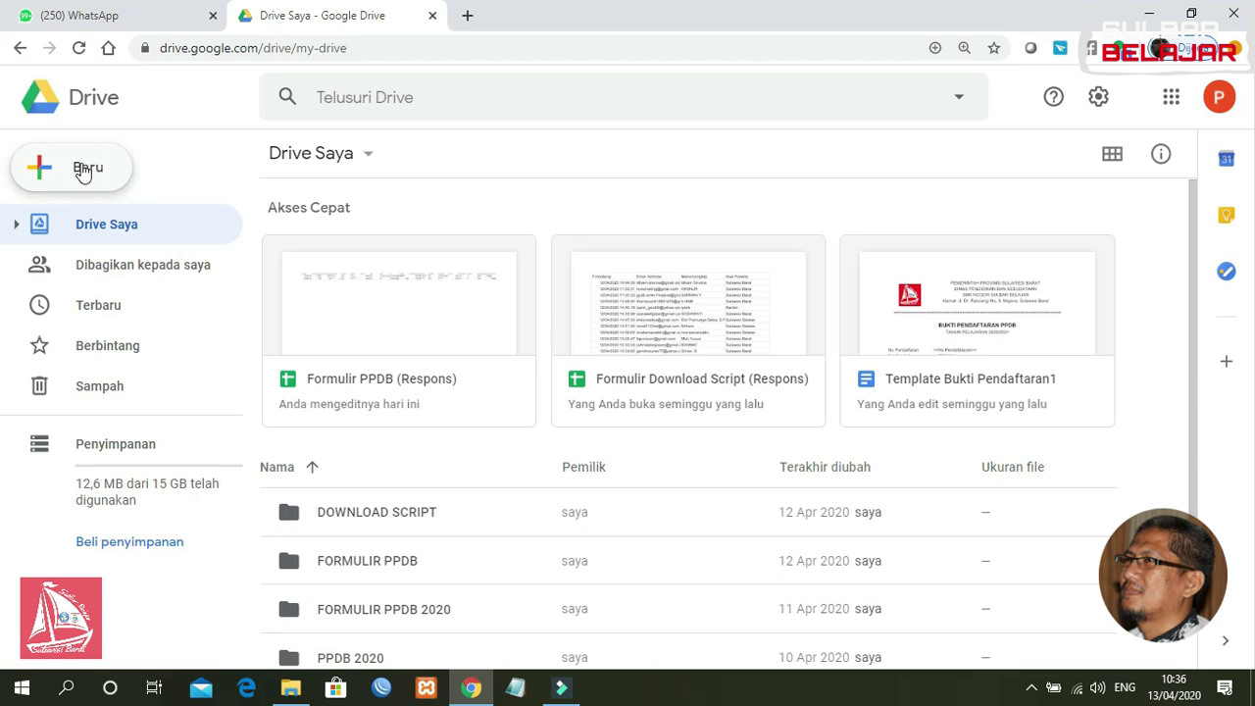
Step: Add a folder named 'PENGUMUMAN KELULUSAN PPDB 2020' via Baru > Folder in Drive Saya
left_click(84, 171)
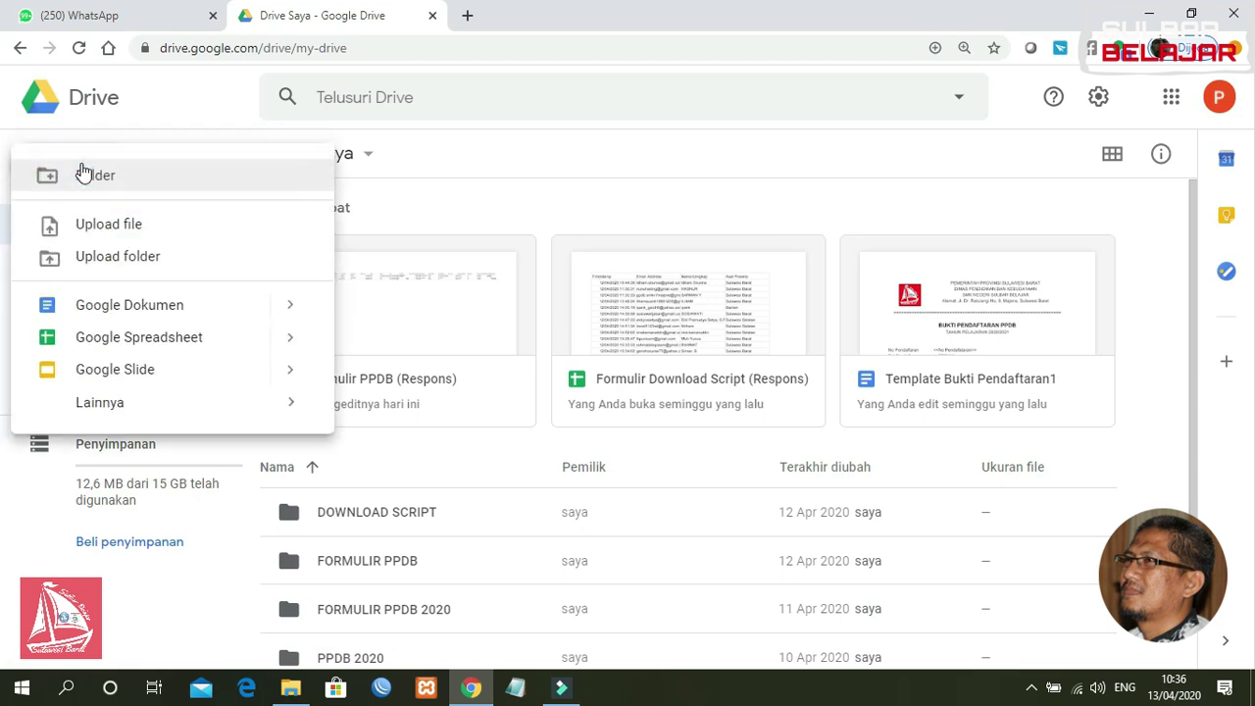
left_click(108, 180)
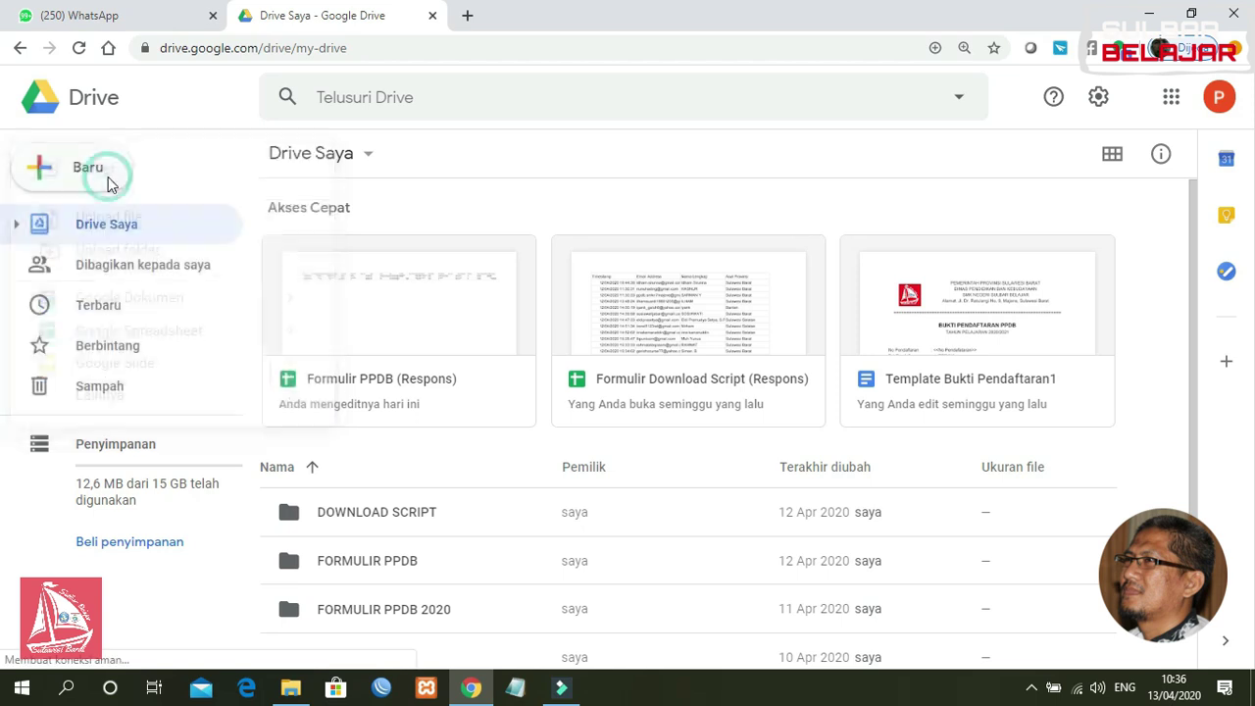
type("p")
key("BackSpace")
type("PENGUMUMAN")
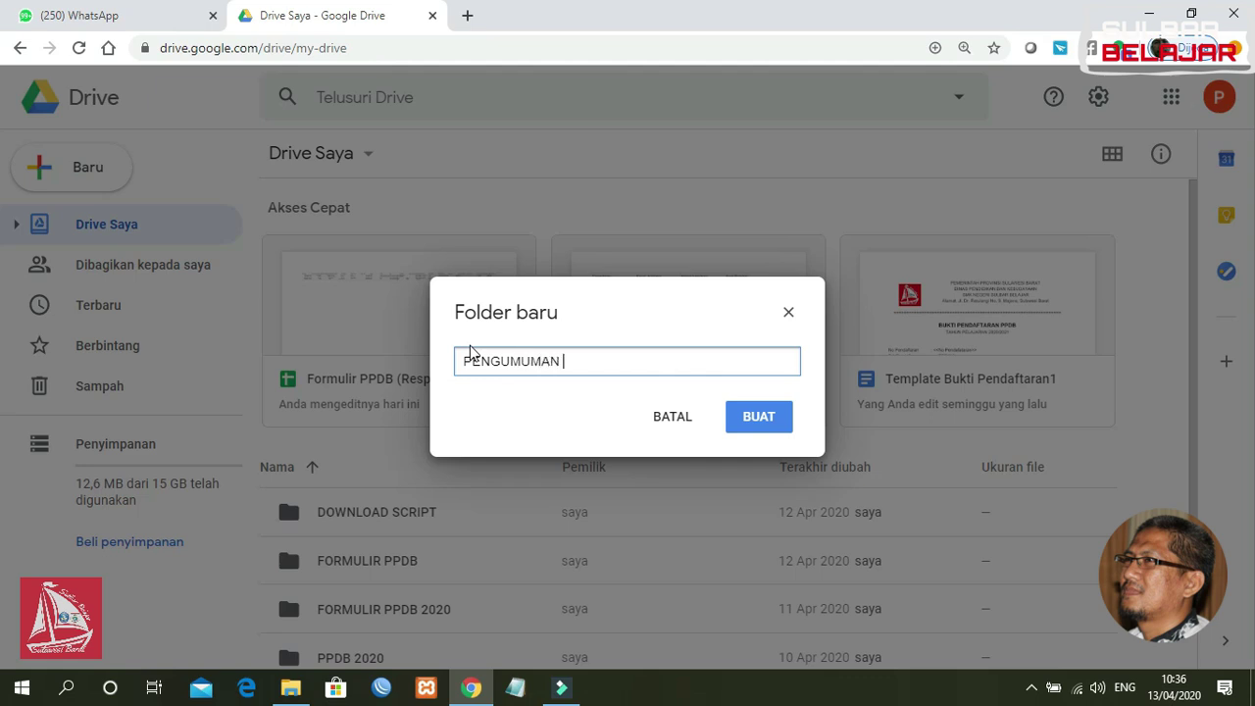
type(" KELULUSAN PPDB 2020")
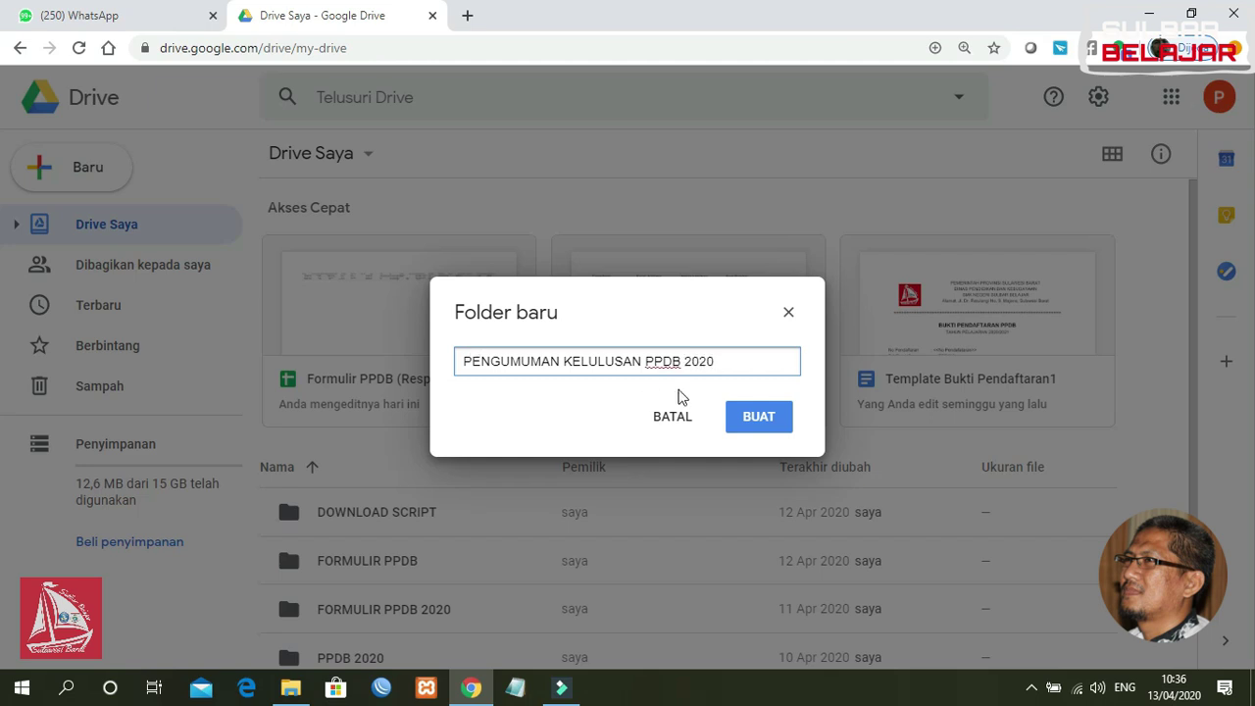
left_click(747, 422)
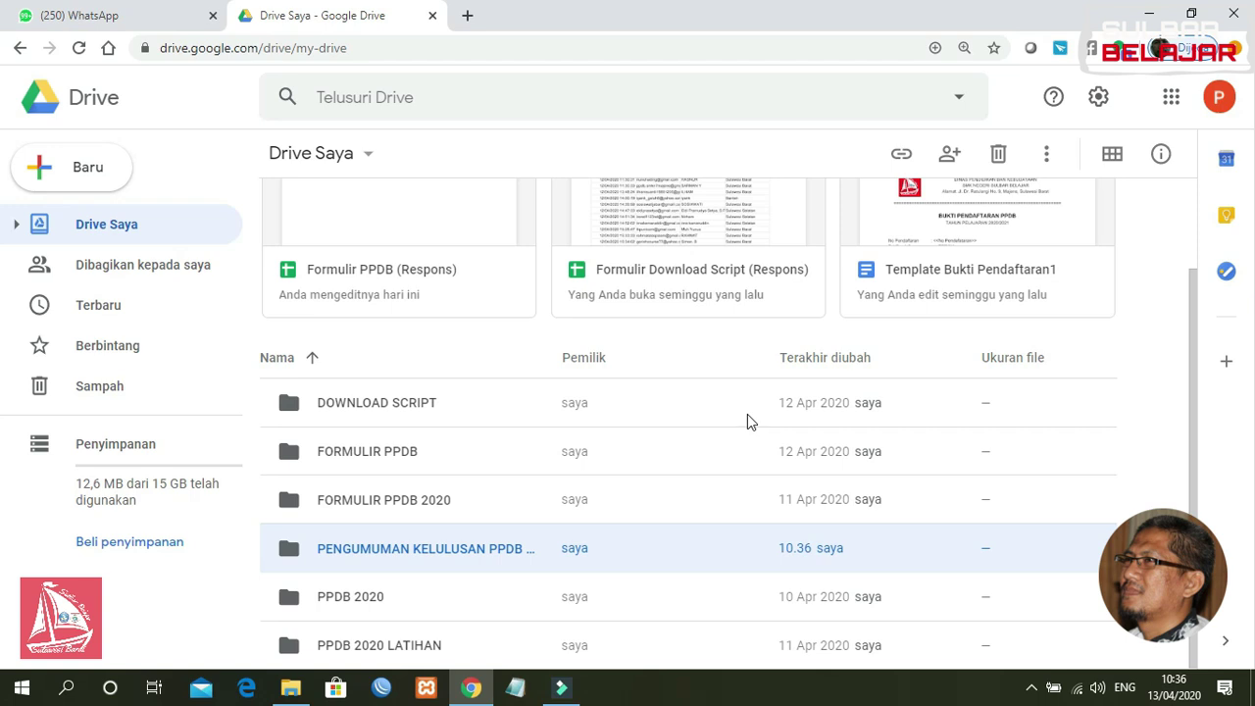
Step: Open the new Drive folder and drag PENGUMUMAN KELULUSAN.xlsx from File Explorer into it
double_click(422, 551)
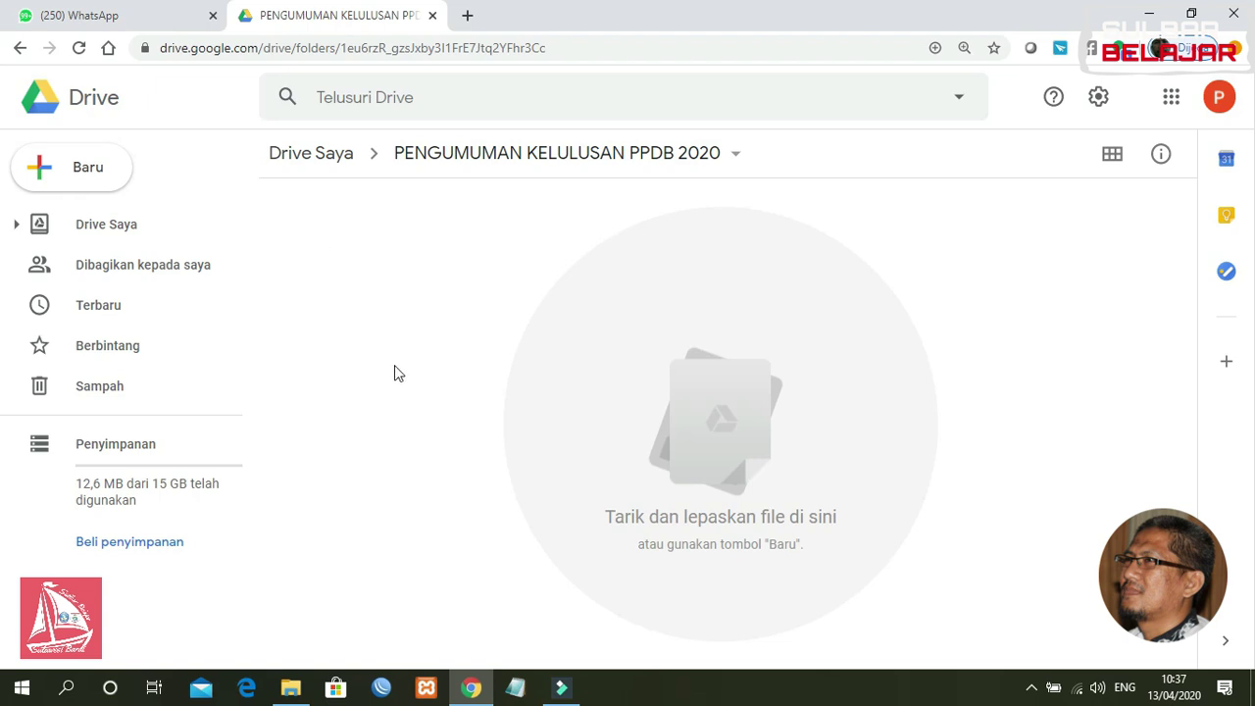
left_click(290, 687)
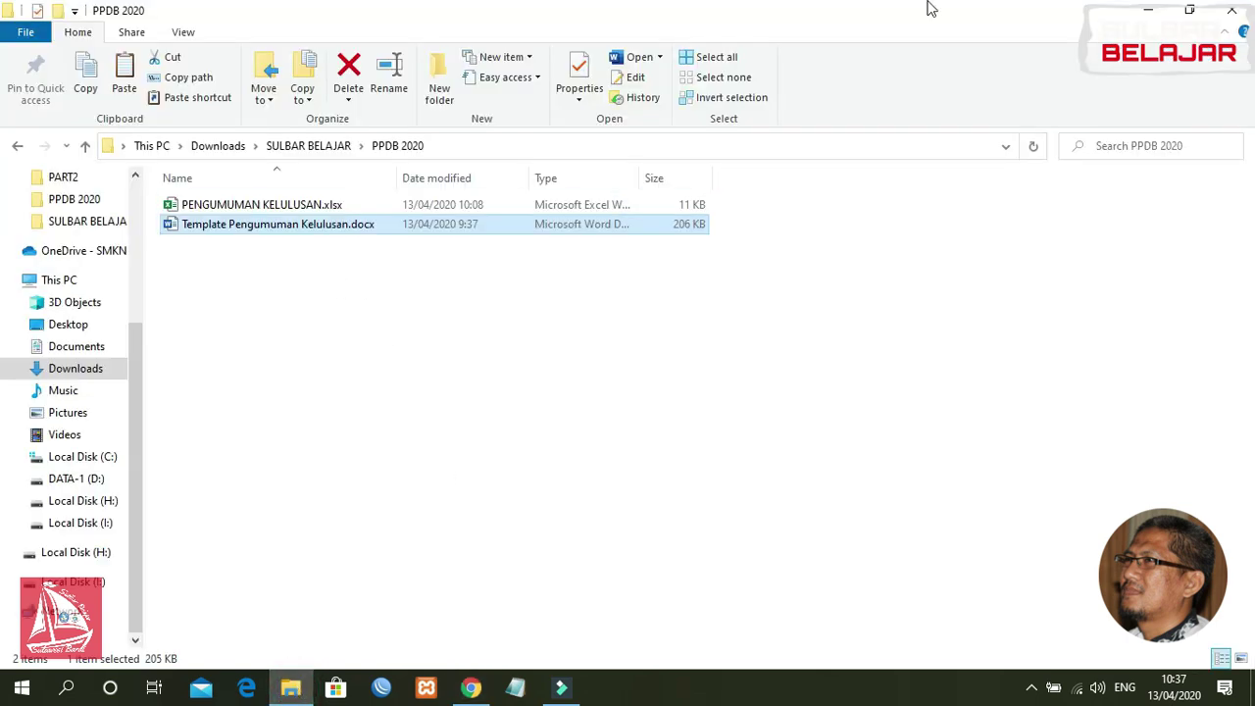
left_click(1190, 9)
left_click(849, 101)
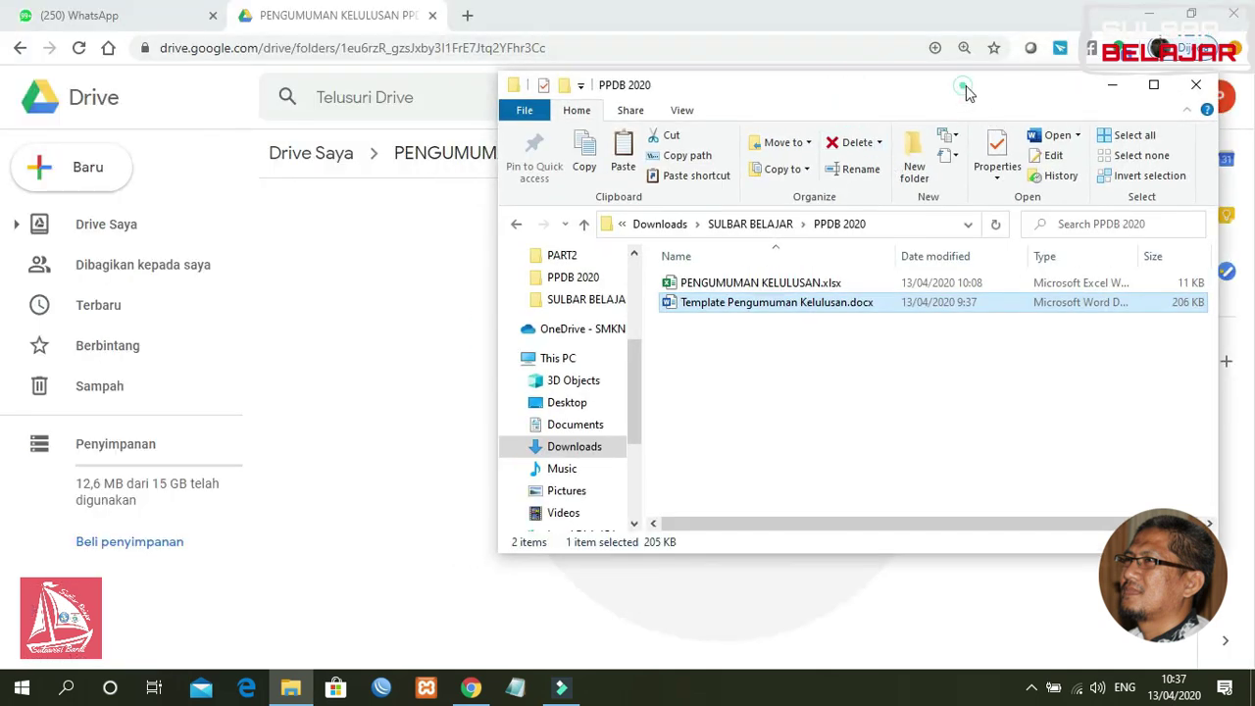
left_click_drag(965, 95, 1021, 100)
left_click(812, 289)
left_click_drag(812, 289, 443, 267)
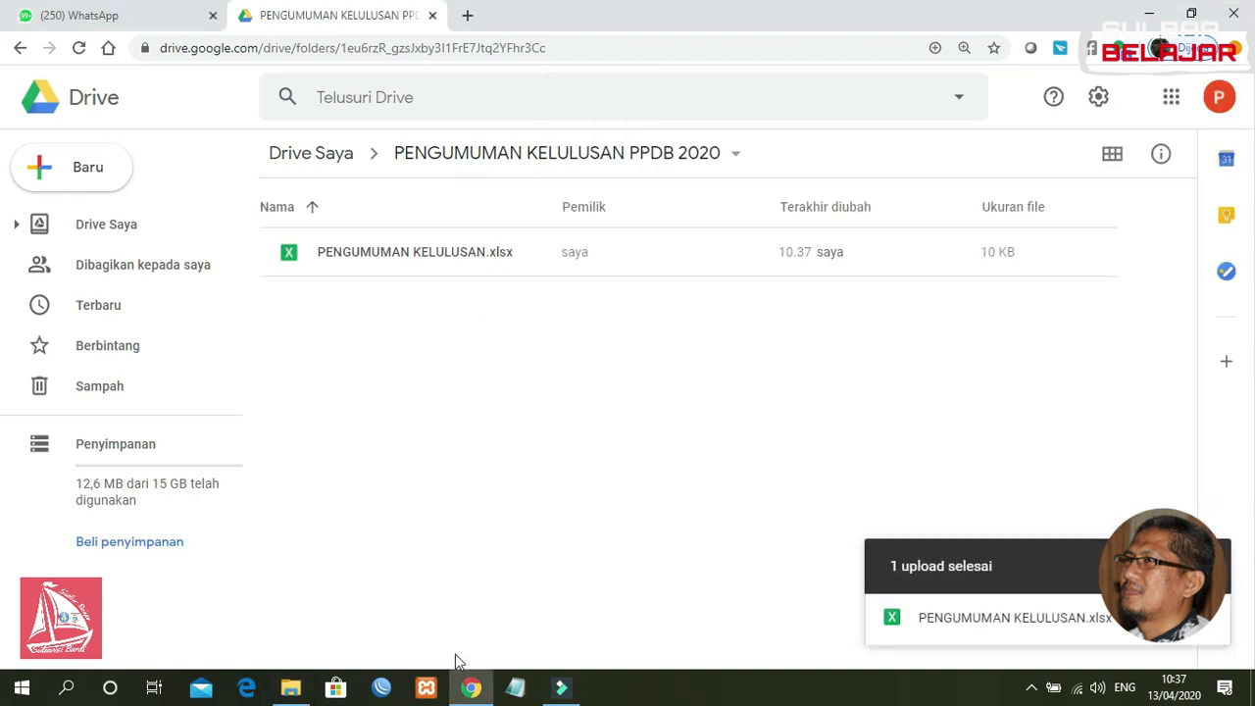
Step: Upload Template Pengumuman Kelulusan.docx into the same folder and dismiss the uploads panel
left_click(292, 688)
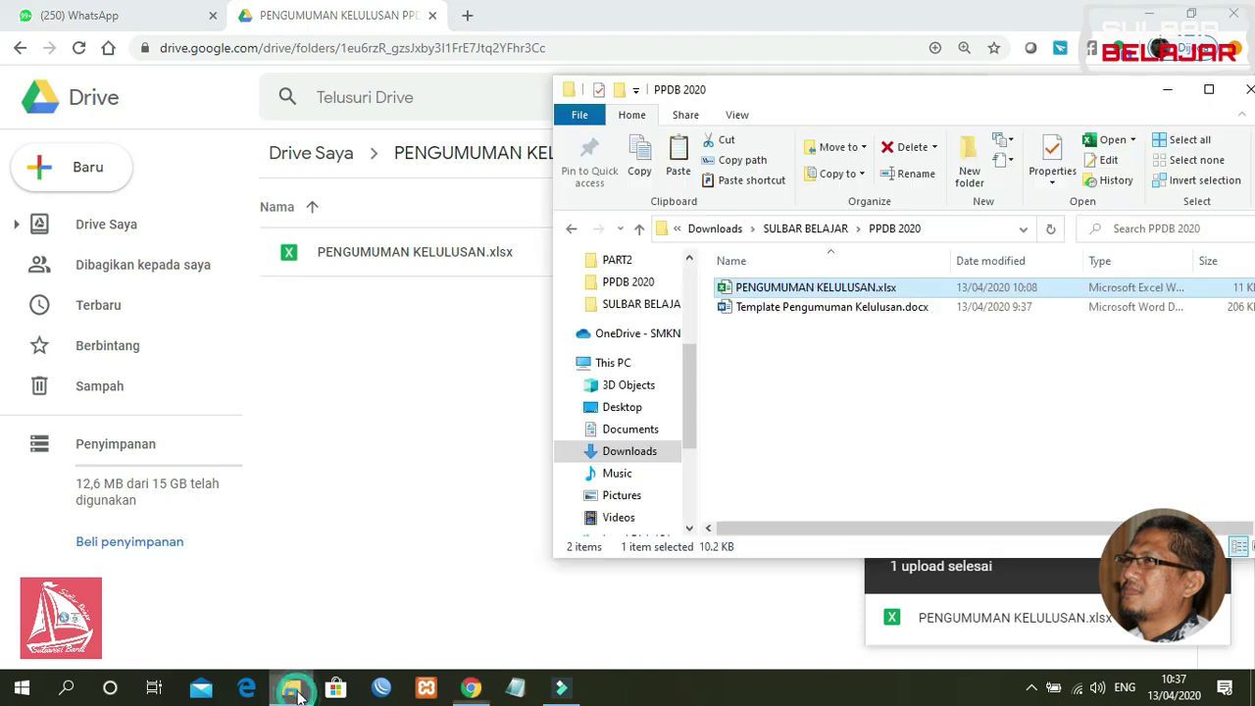
left_click(804, 313)
left_click_drag(805, 311, 428, 381)
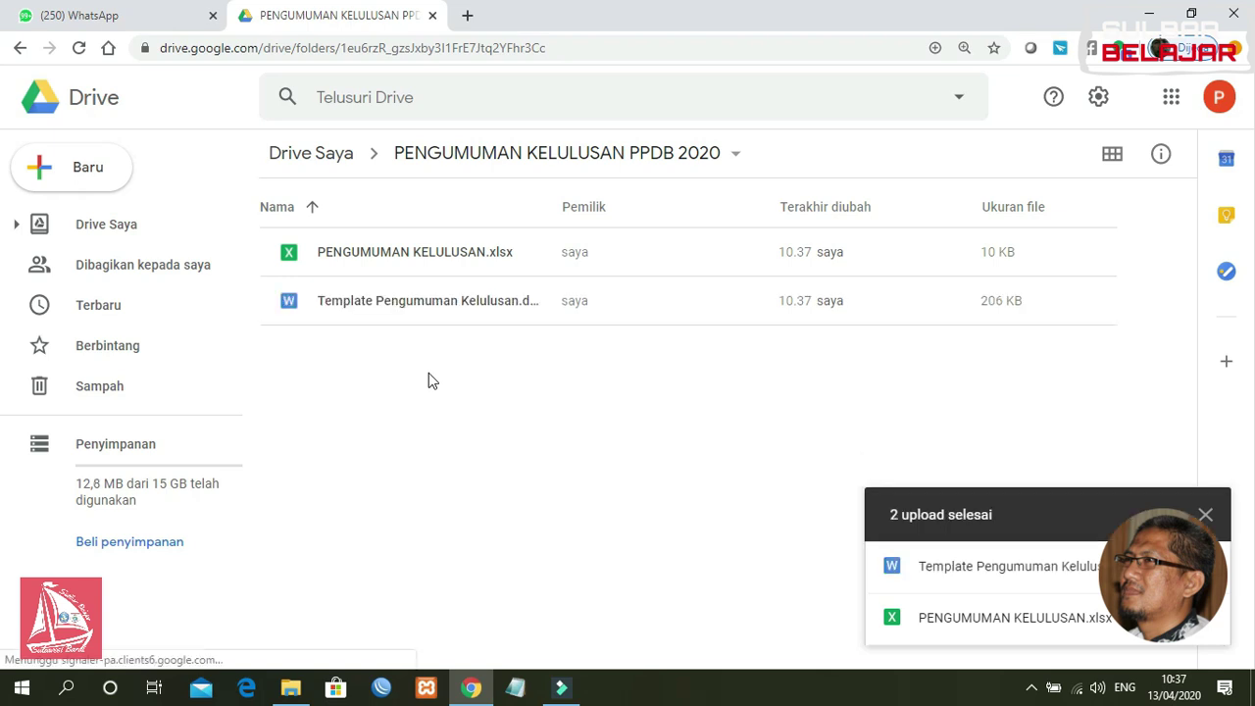
left_click(1205, 514)
left_click(473, 418)
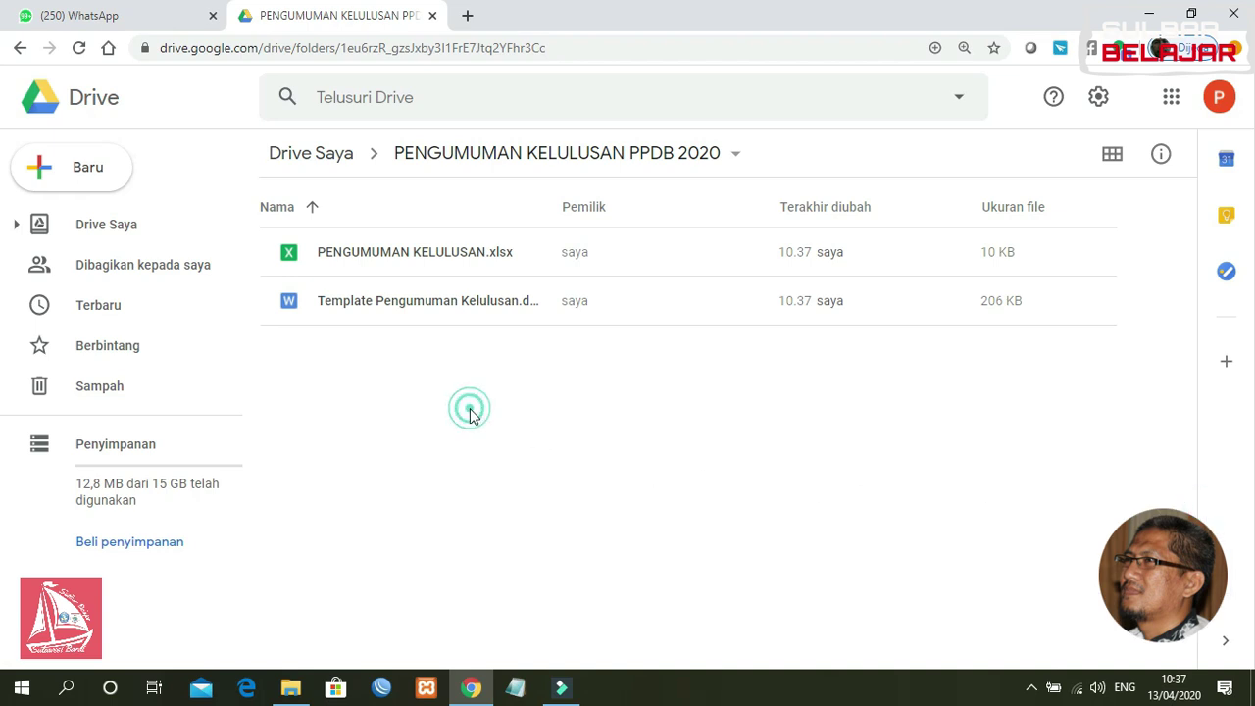
Step: Open Template Pengumuman Kelulusan.docx with Google Dokumen from its Drive preview
double_click(473, 304)
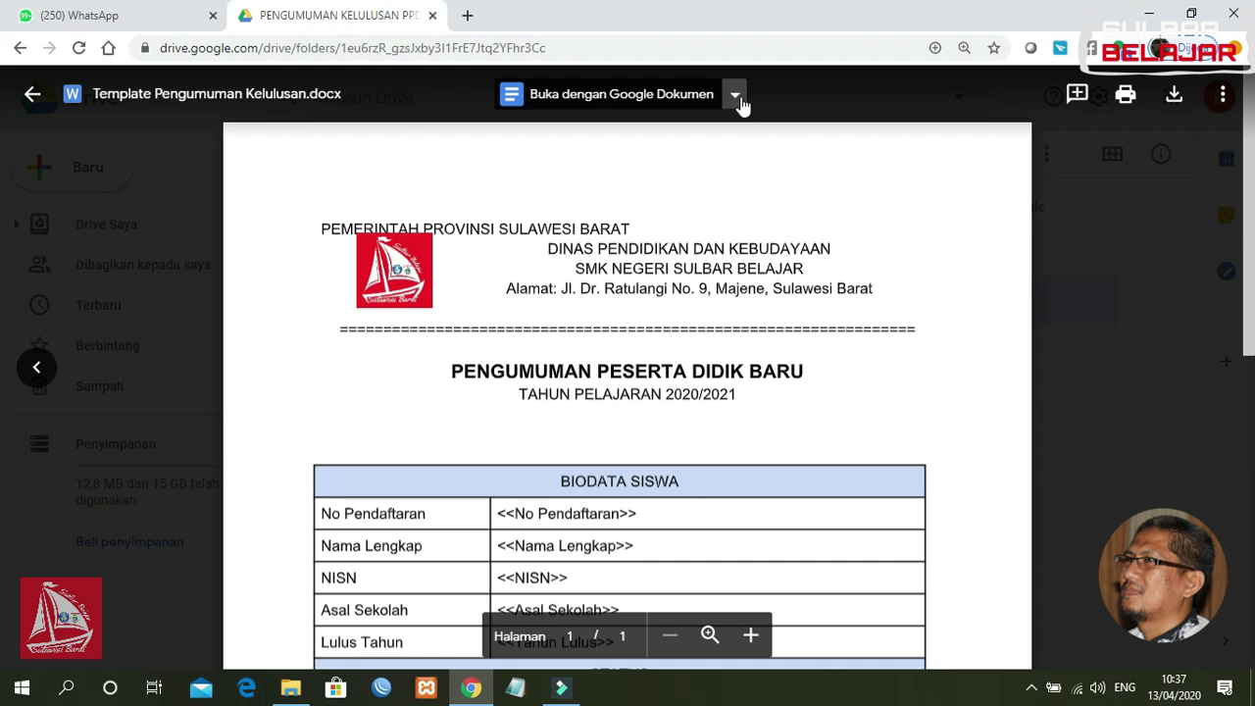
left_click(735, 98)
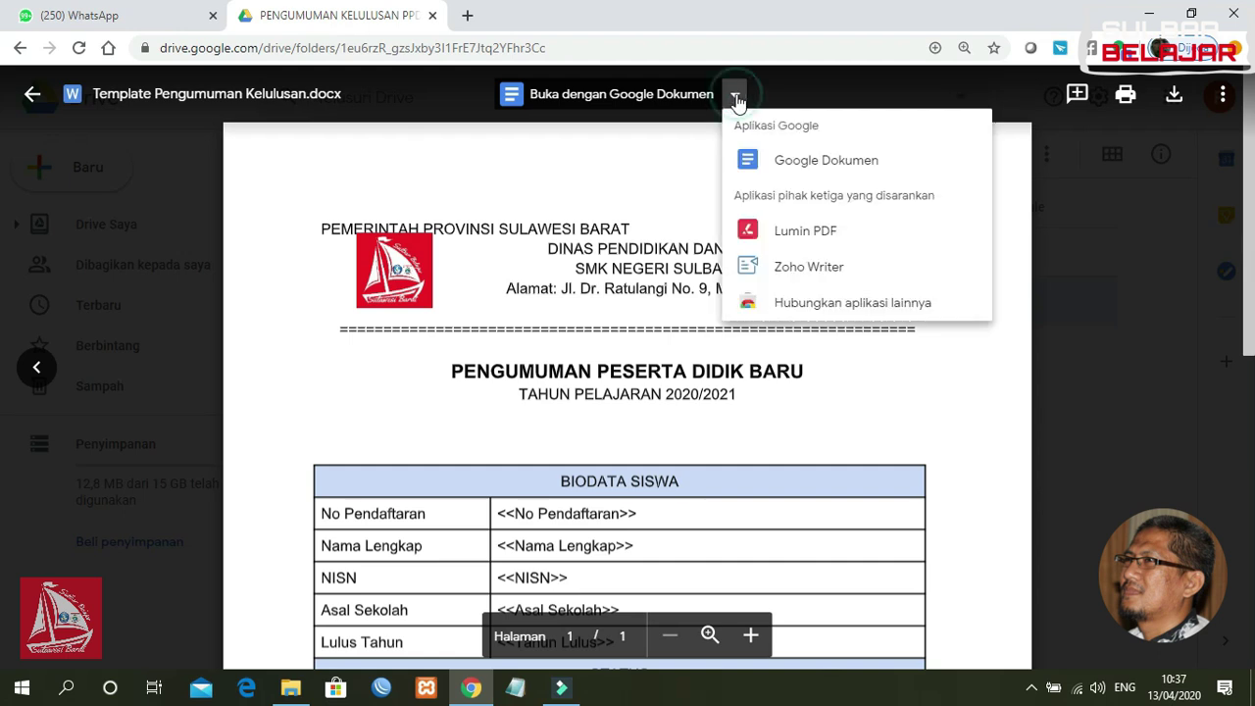
left_click(781, 170)
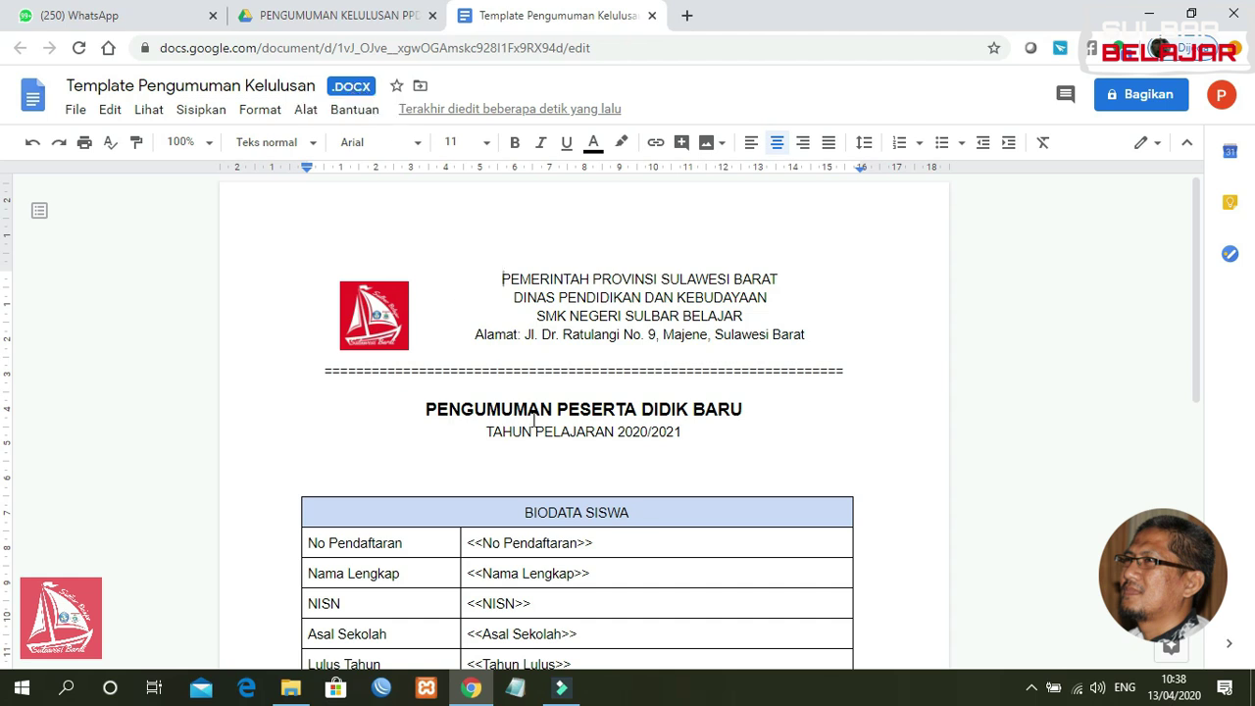
Step: Save the template as a Google Dokumen copy, check its table, and close the .DOCX tab
left_click(76, 110)
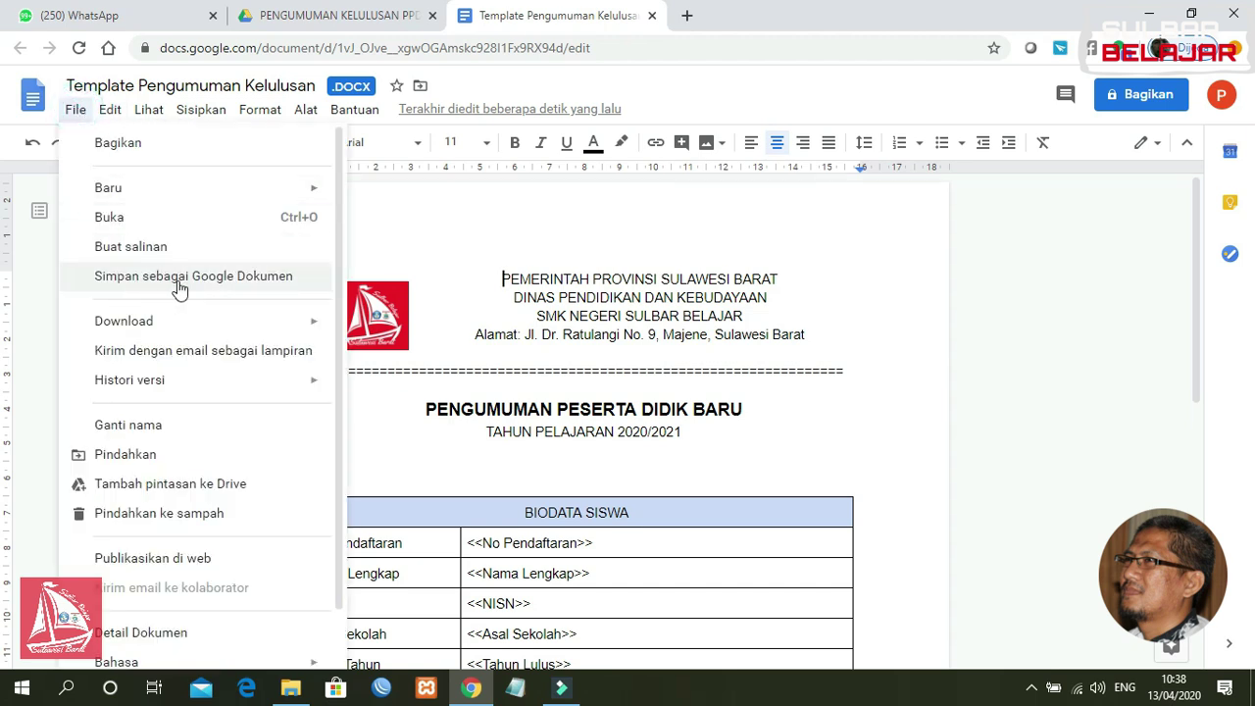
left_click(179, 284)
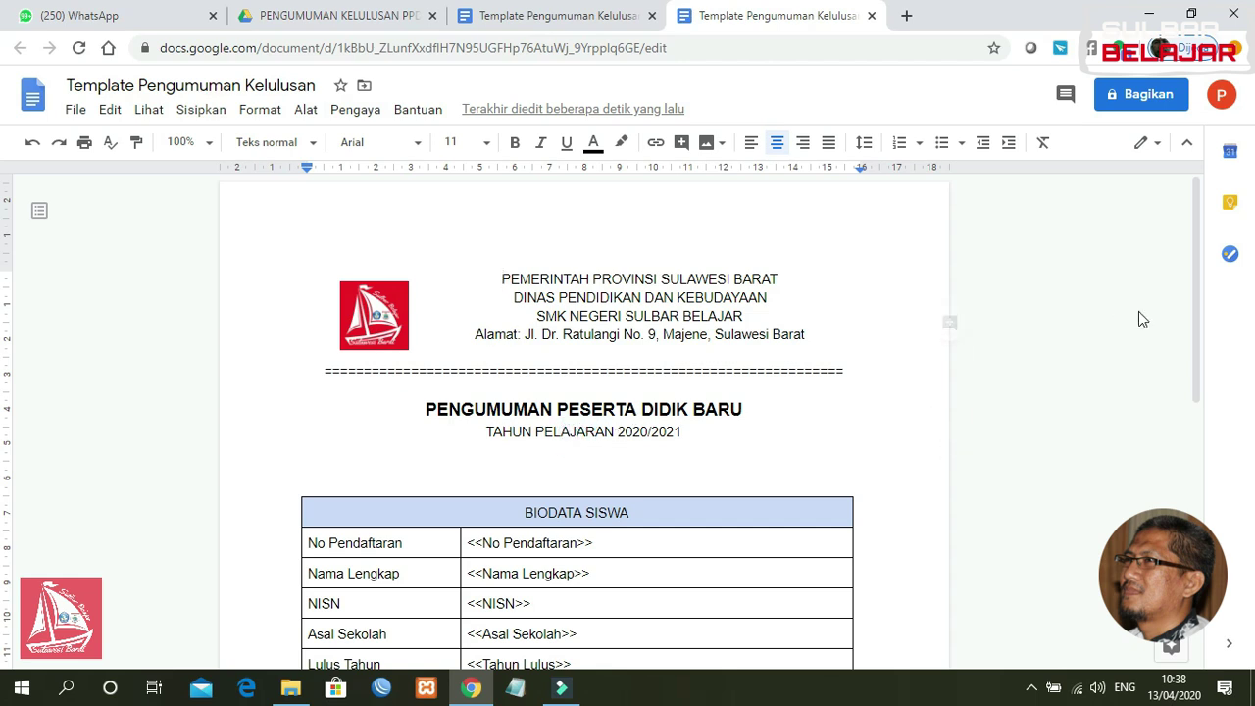
left_click_drag(1197, 282, 1188, 371)
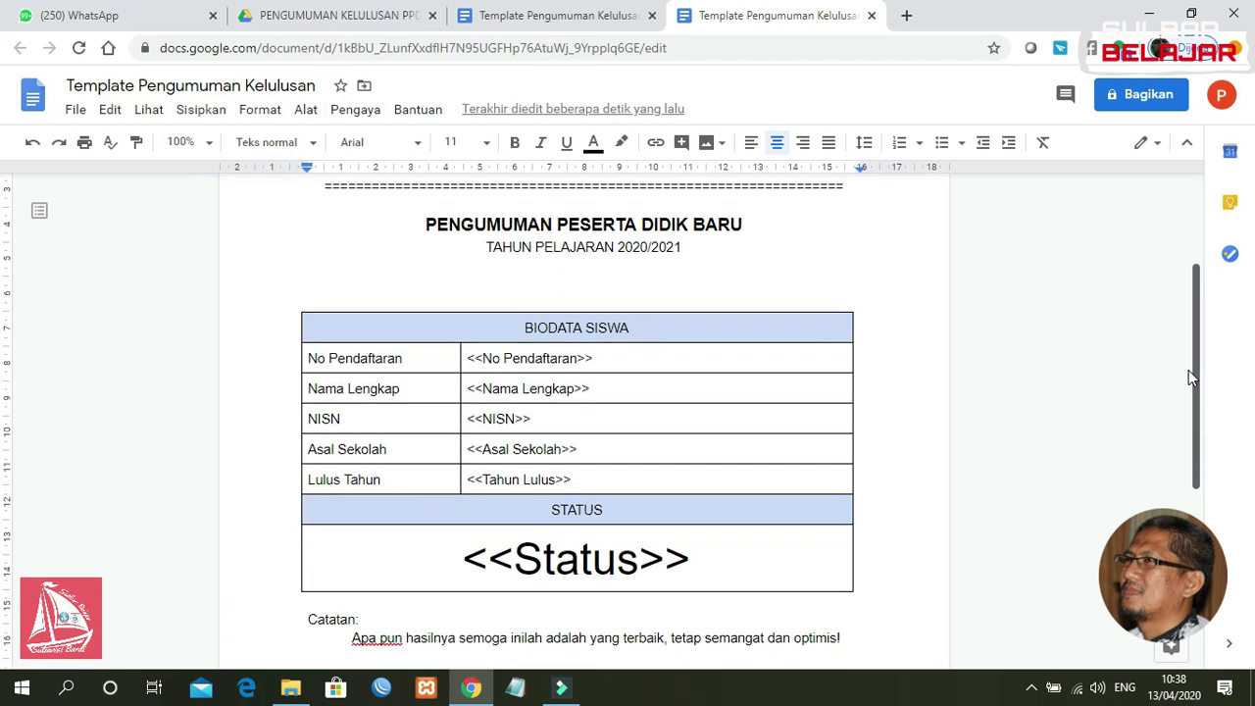
left_click(603, 360)
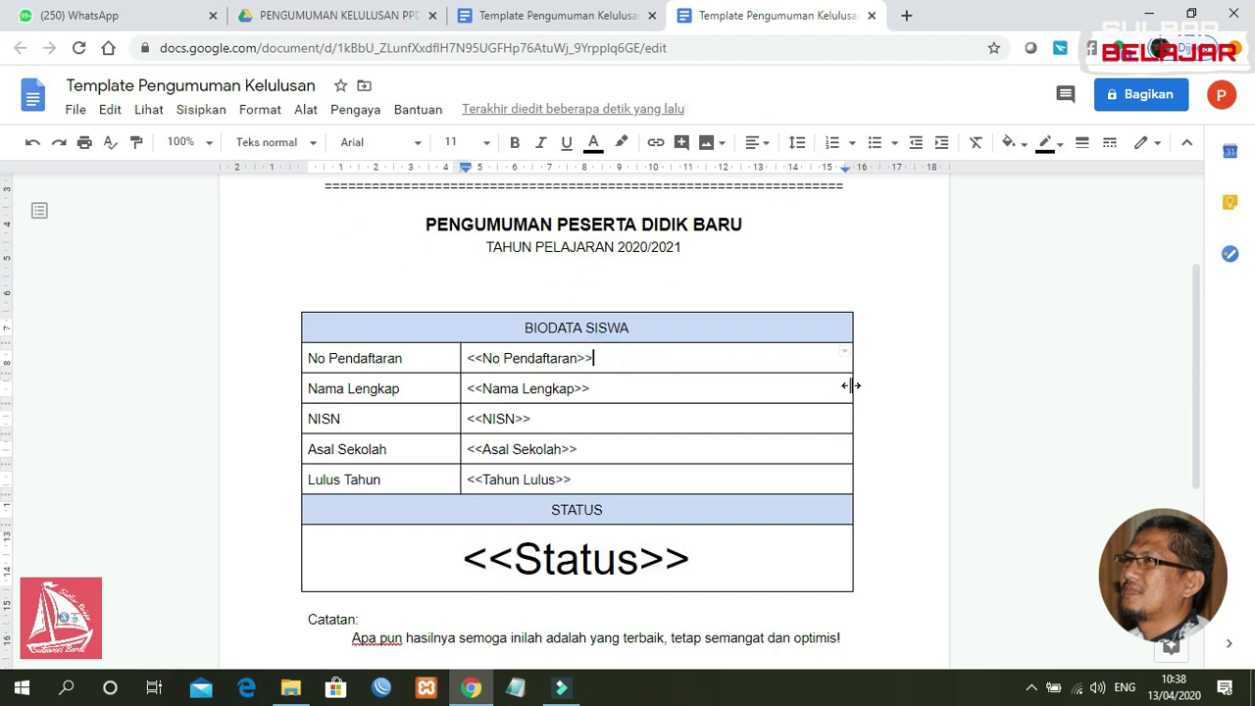
mouse_move(1194, 327)
left_mouse_down()
mouse_move(1194, 299)
mouse_move(1179, 447)
mouse_move(1166, 247)
left_mouse_up()
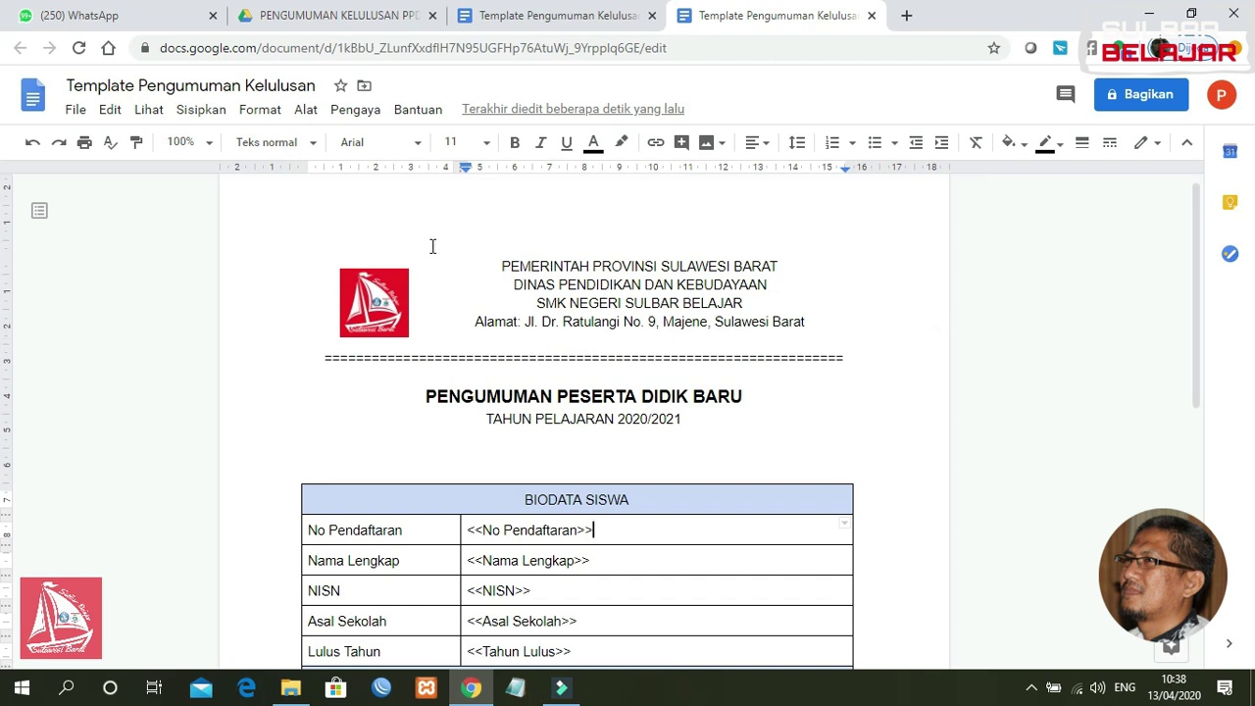
left_click(519, 15)
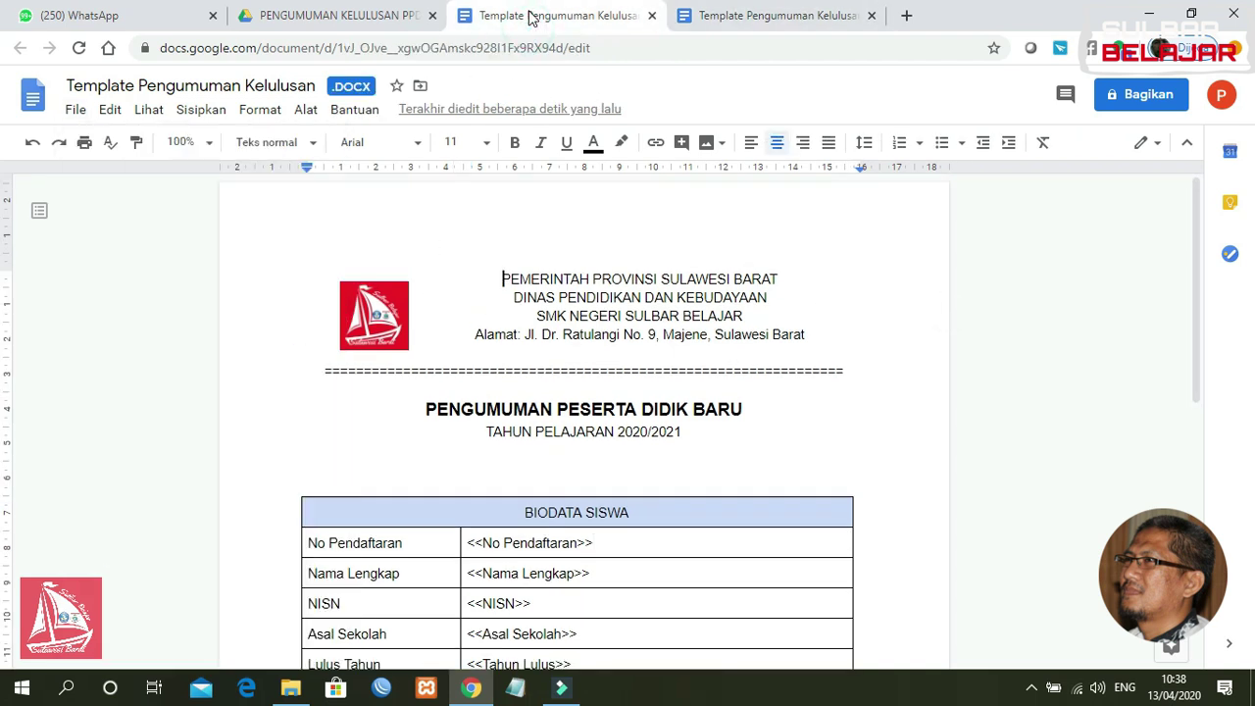
left_click(652, 15)
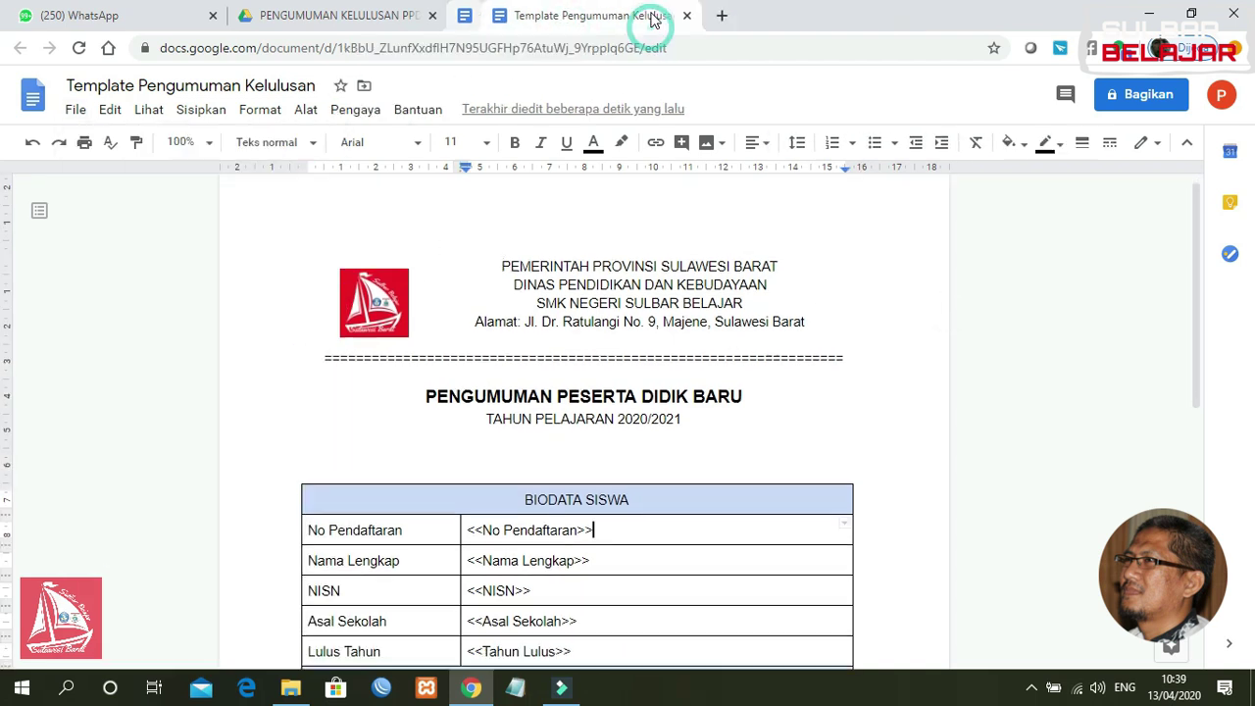
Step: Close the preview and delete the original Template Pengumuman Kelulusan.docx from the Drive folder
left_click(345, 18)
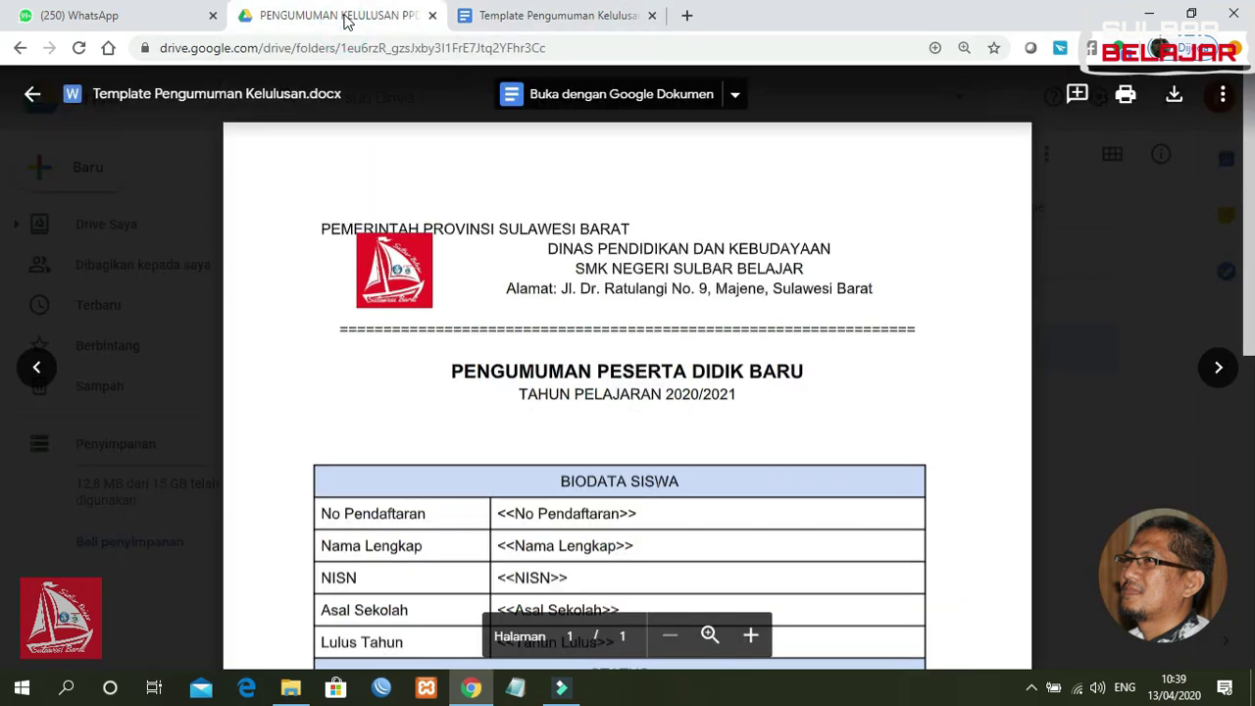
left_click(31, 95)
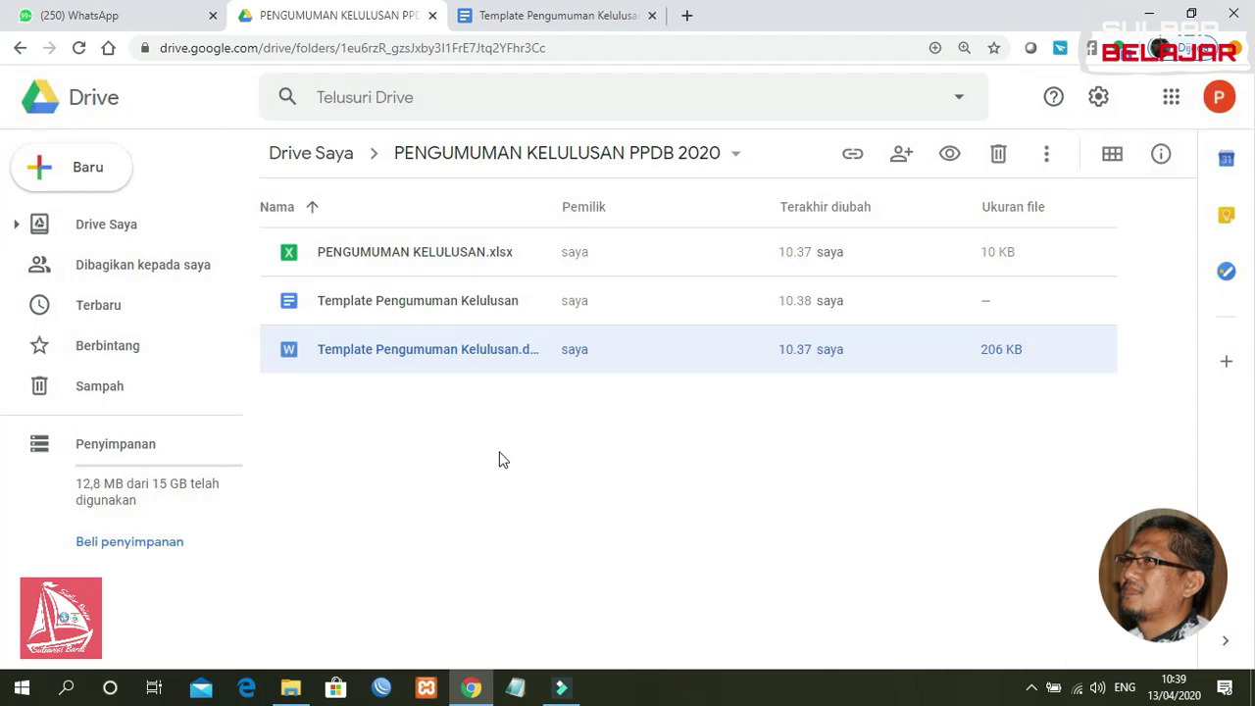
left_click(441, 455)
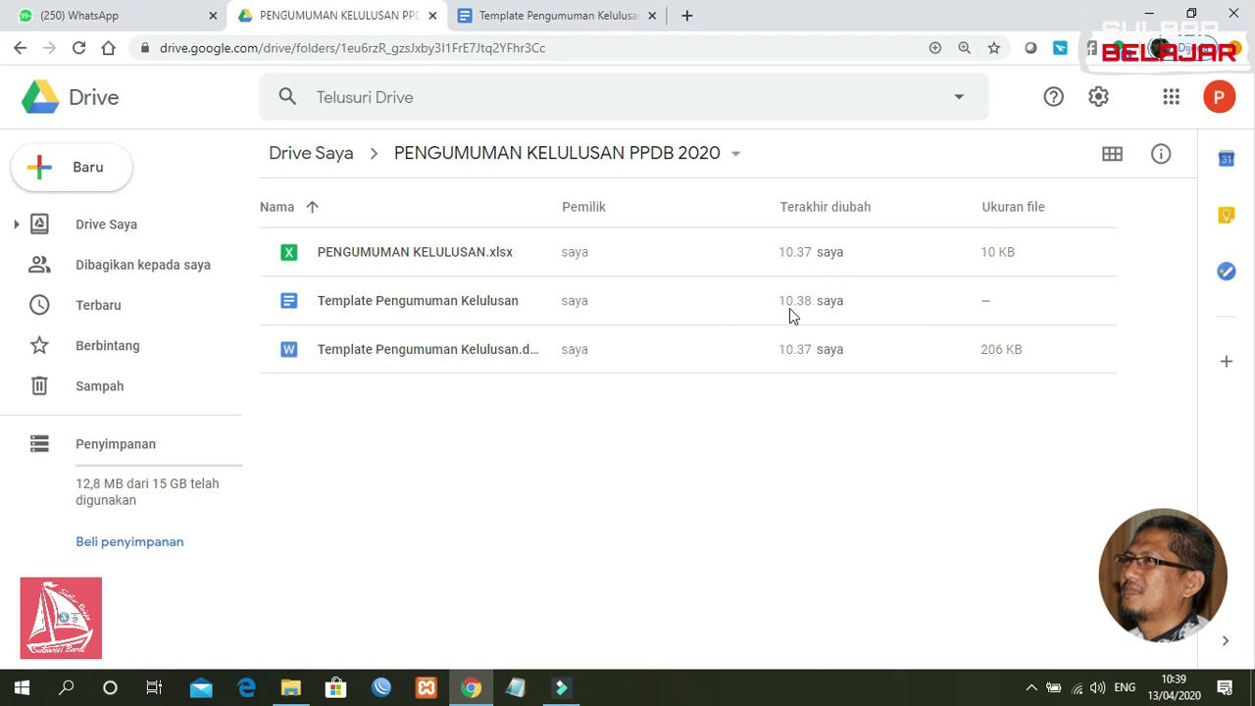
left_click(357, 353)
key("Delete")
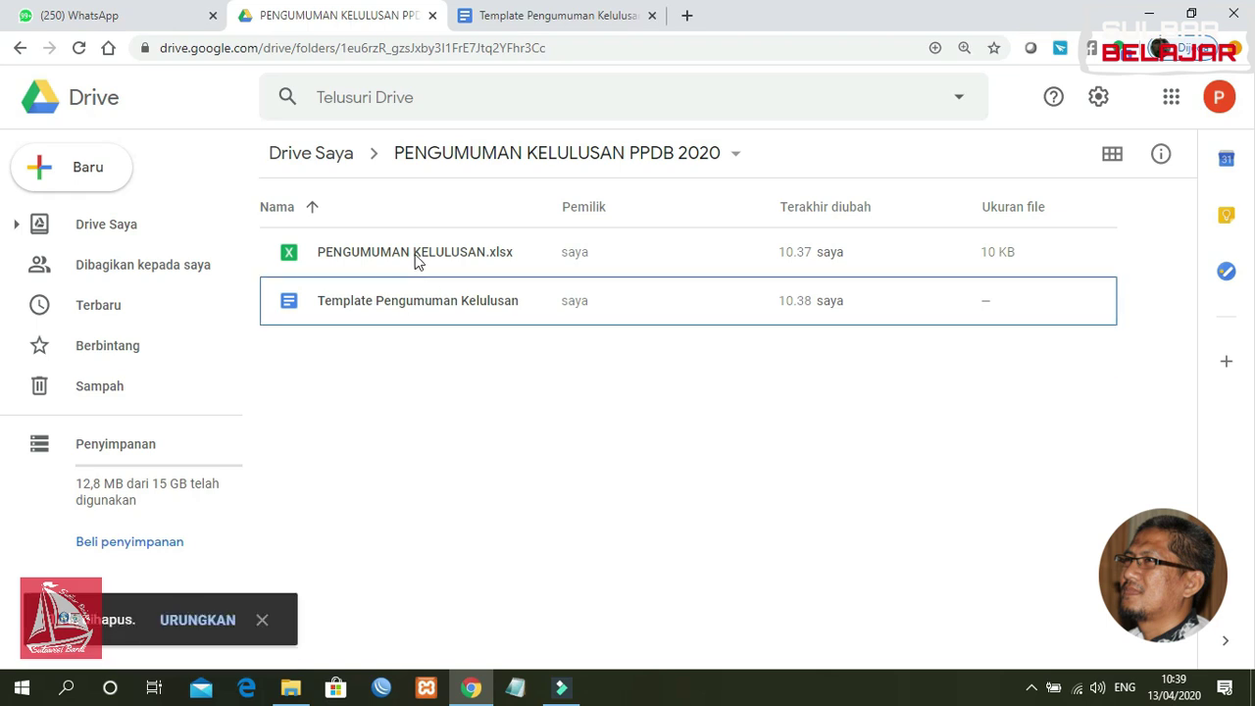
left_click(415, 257)
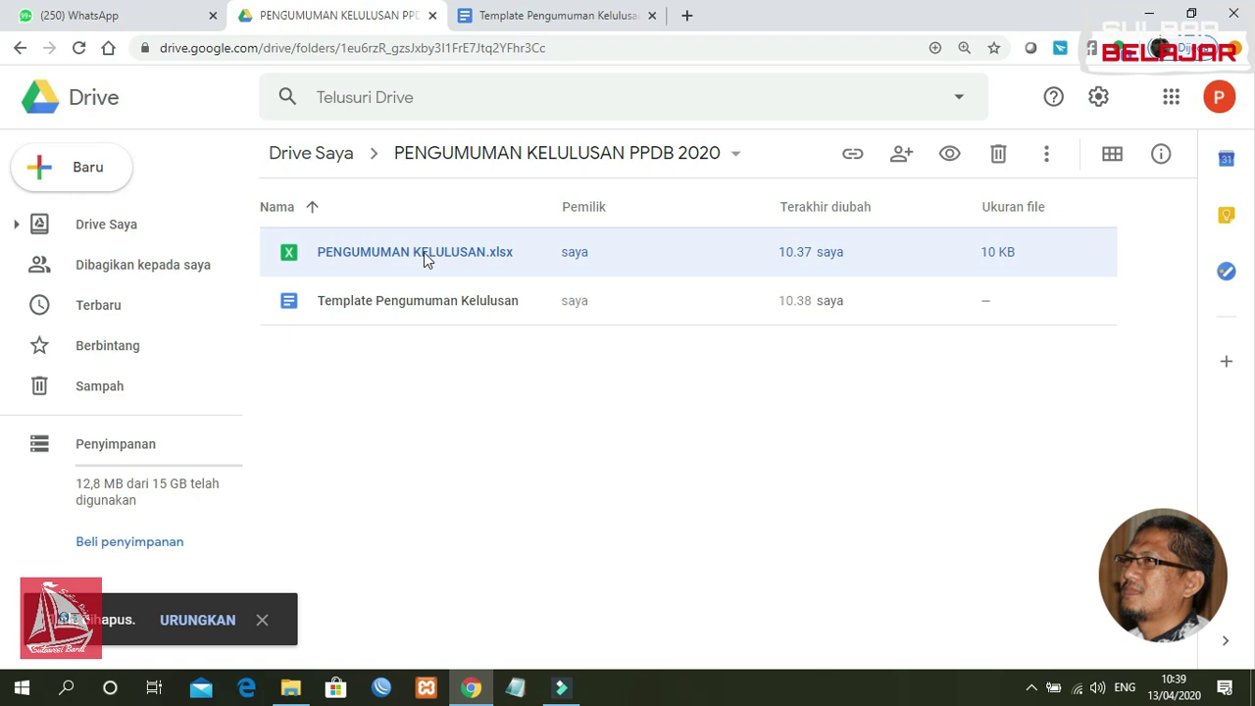
Step: Open PENGUMUMAN KELULUSAN.xlsx in Google Sheets and save it as a Google Spreadsheet
double_click(423, 252)
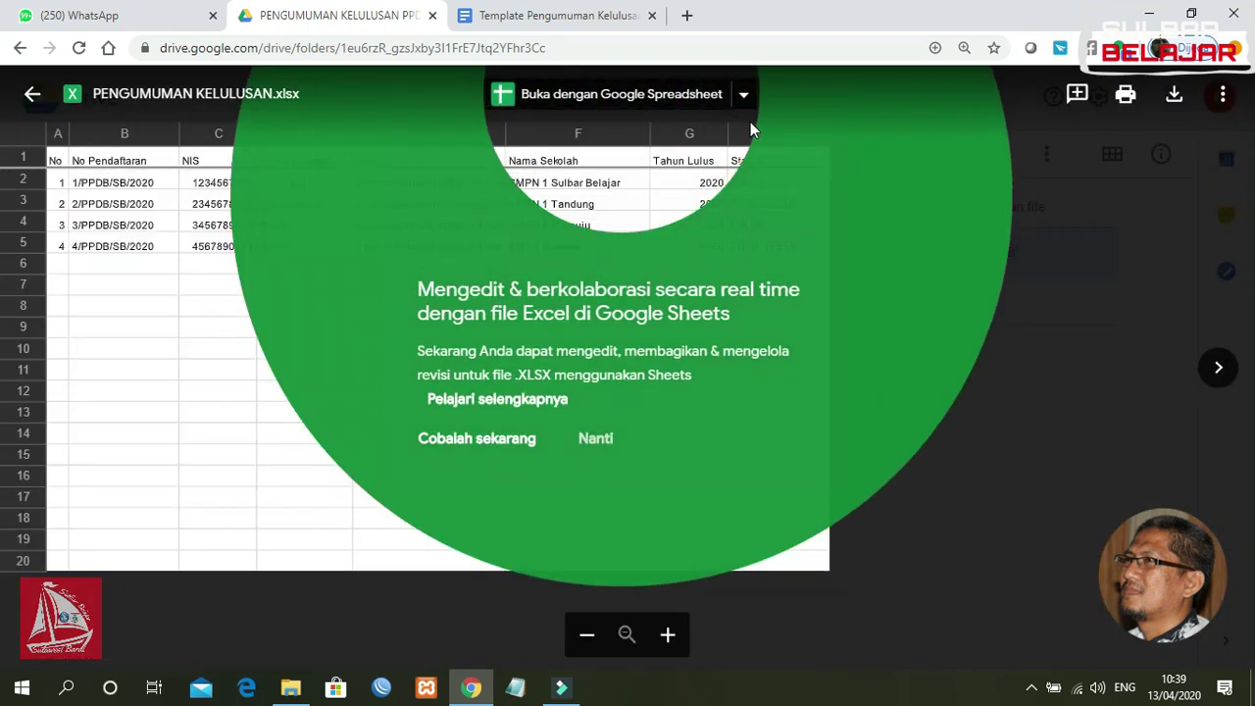
left_click(944, 518)
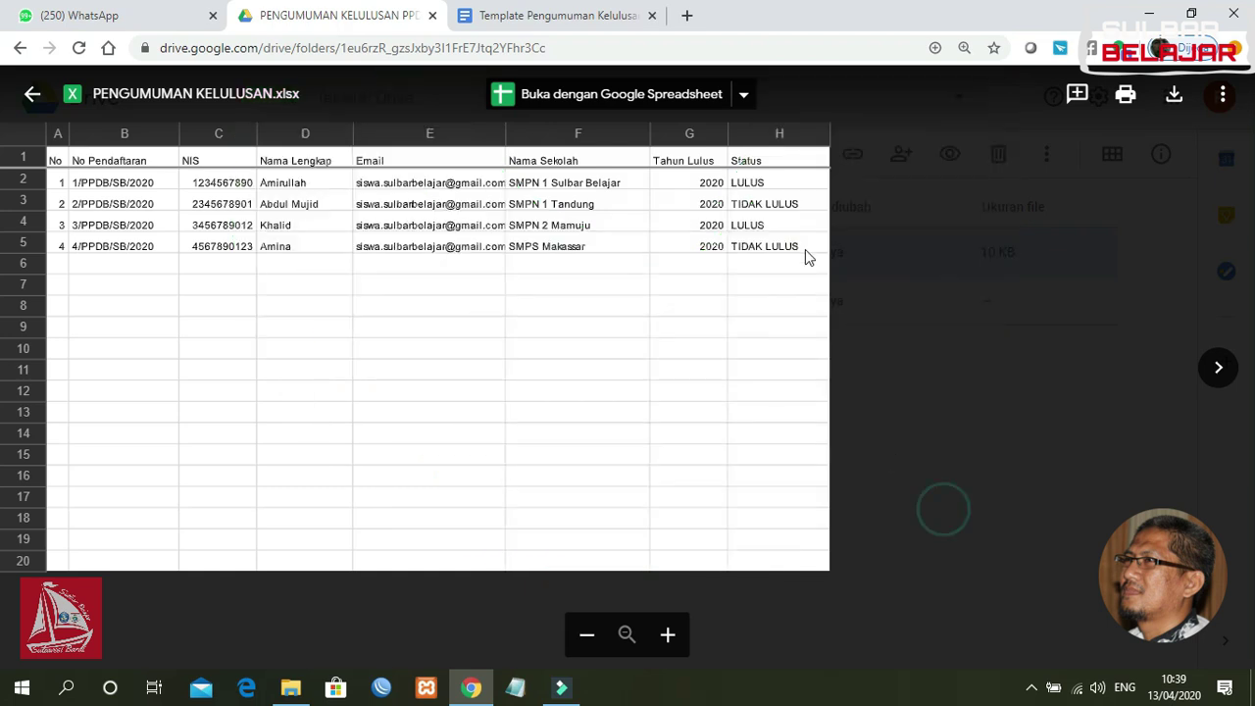
left_click(745, 98)
left_click(784, 173)
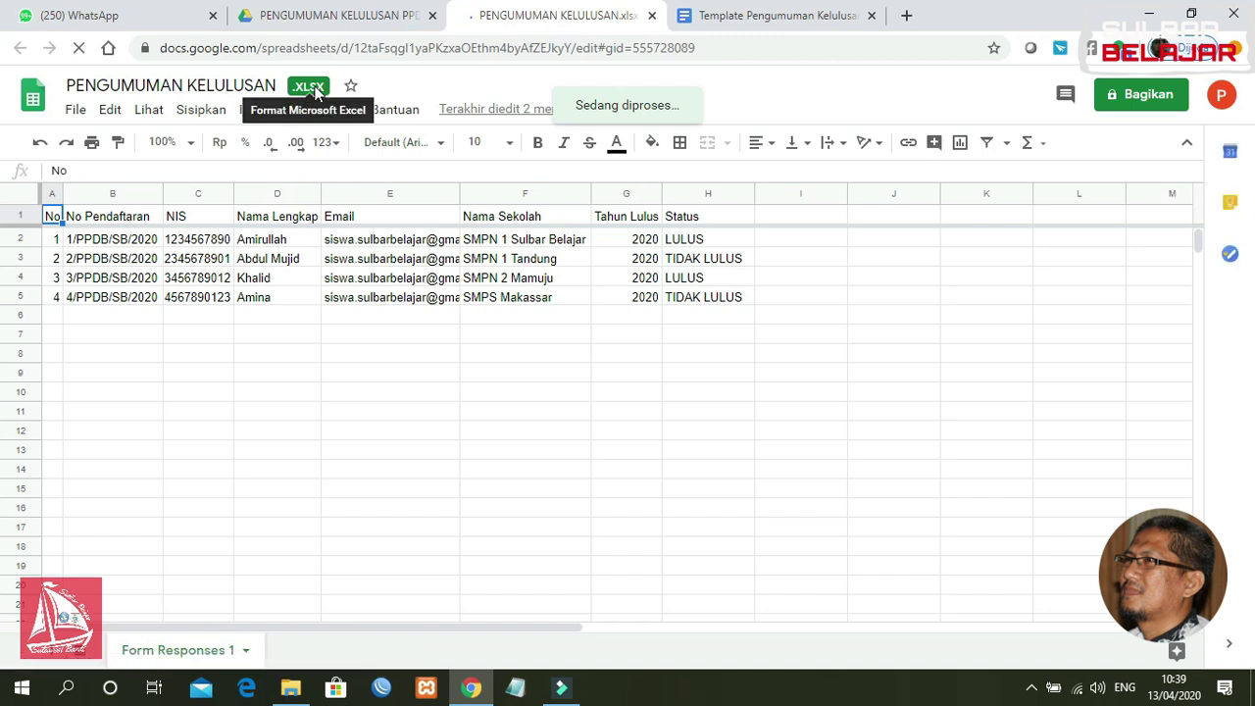
left_click(77, 111)
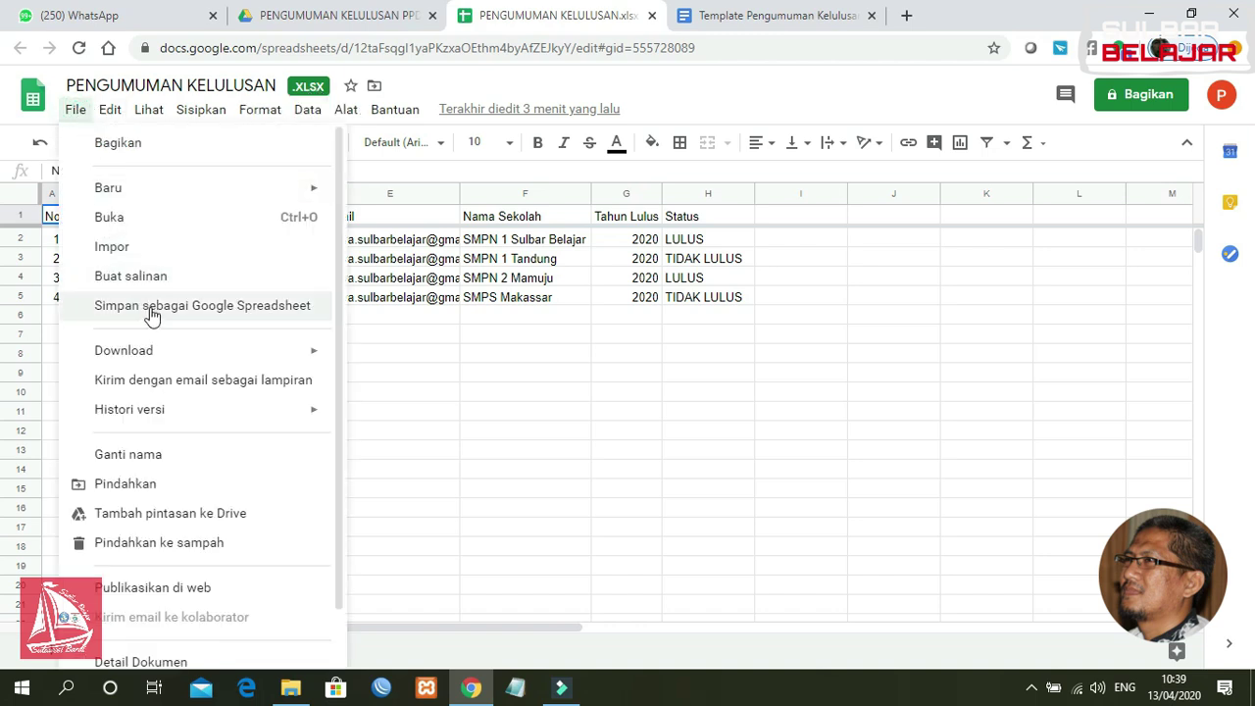
left_click(196, 312)
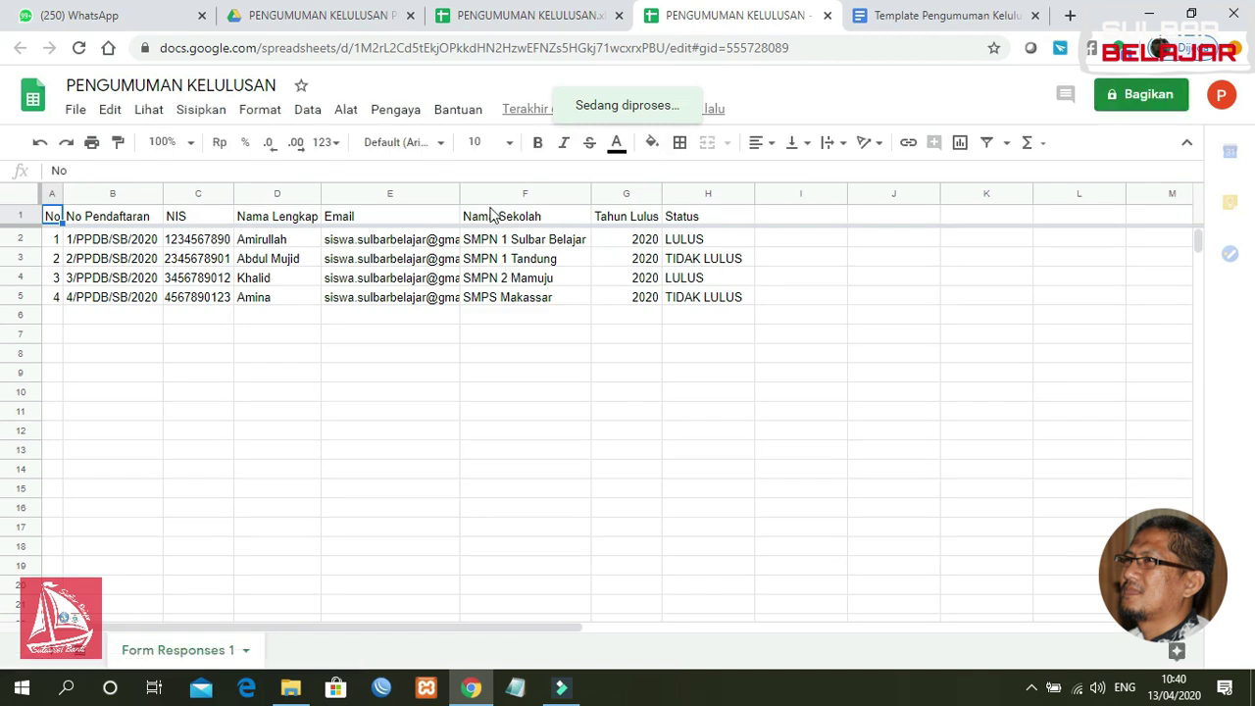
Step: Compare the .xlsx and converted versions, close the .xlsx tab, and return to Drive
left_click(537, 22)
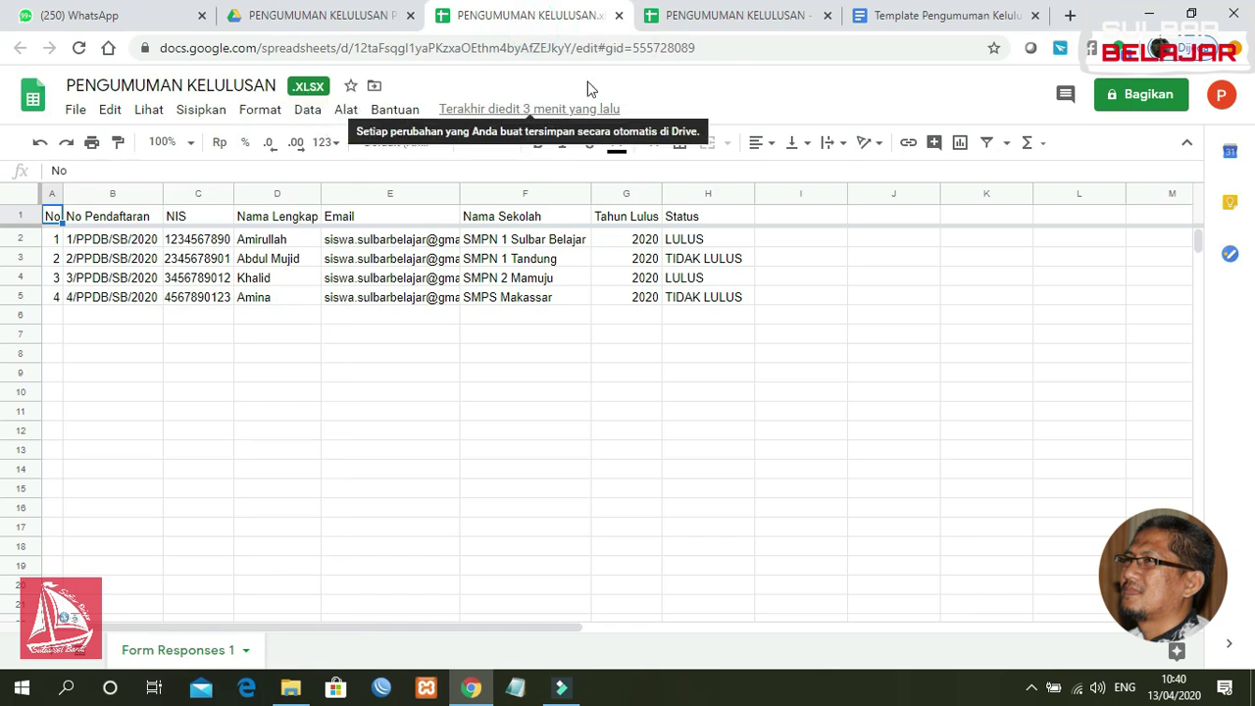
left_click(708, 18)
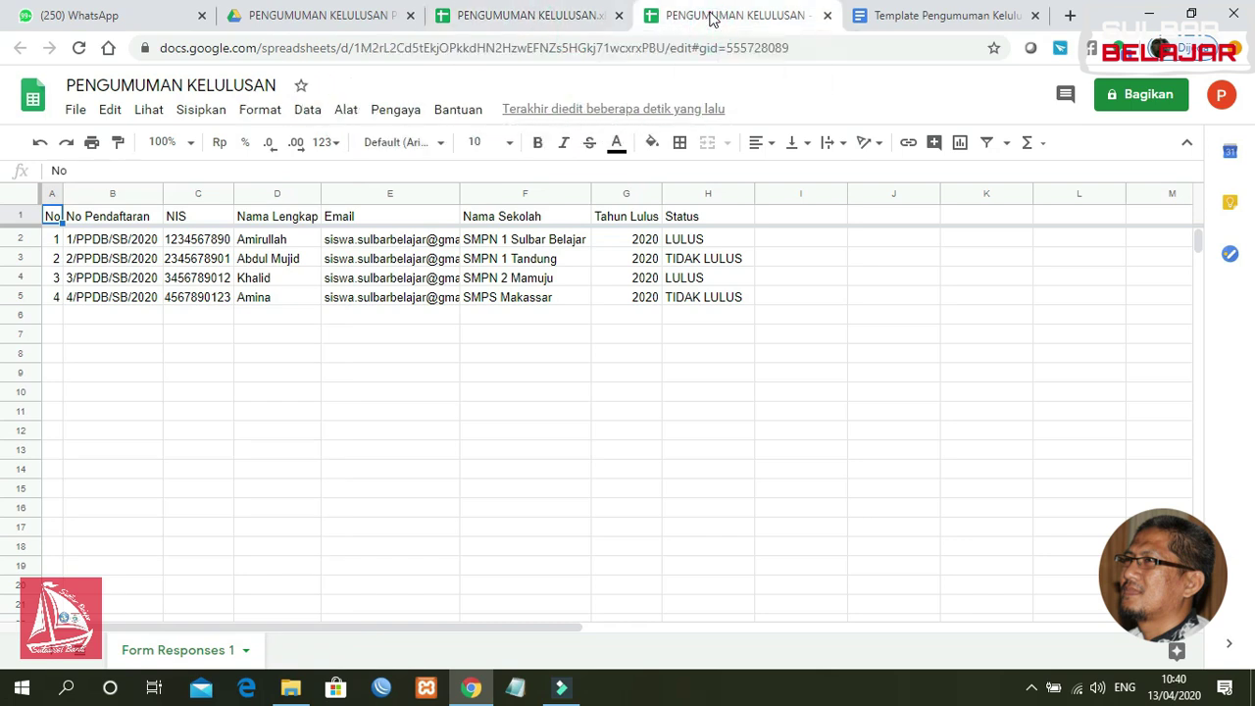
left_click(540, 22)
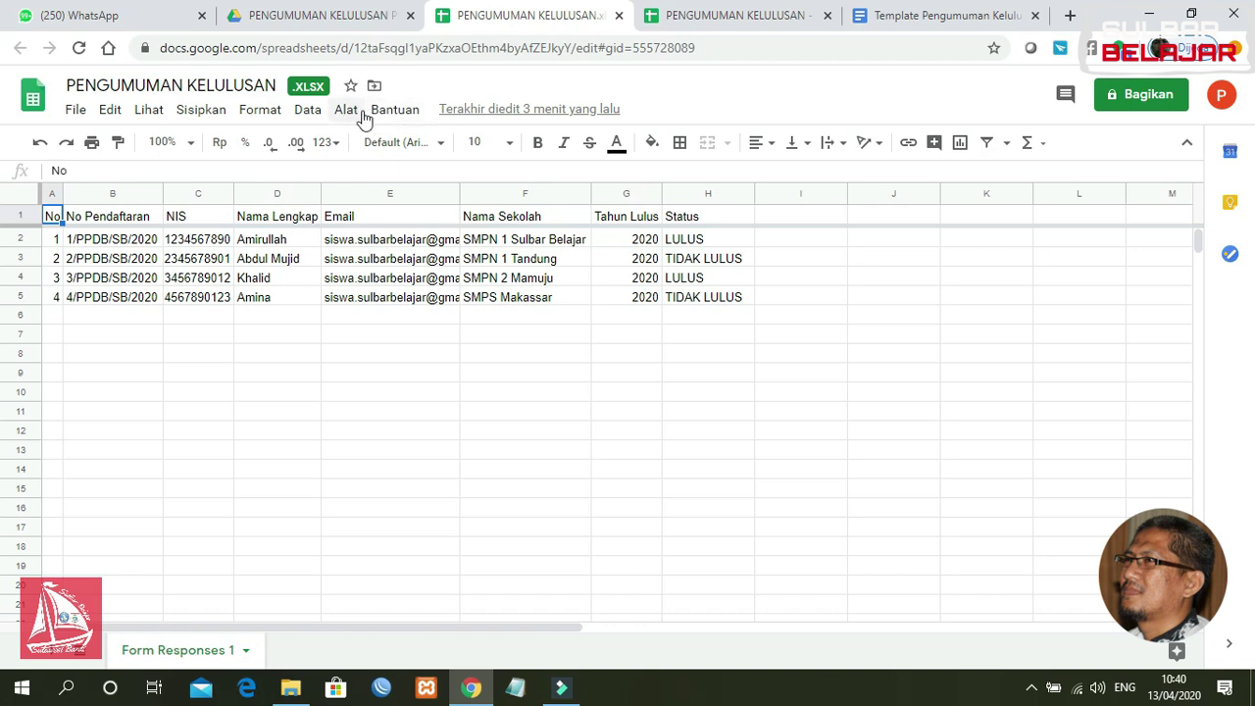
left_click(731, 20)
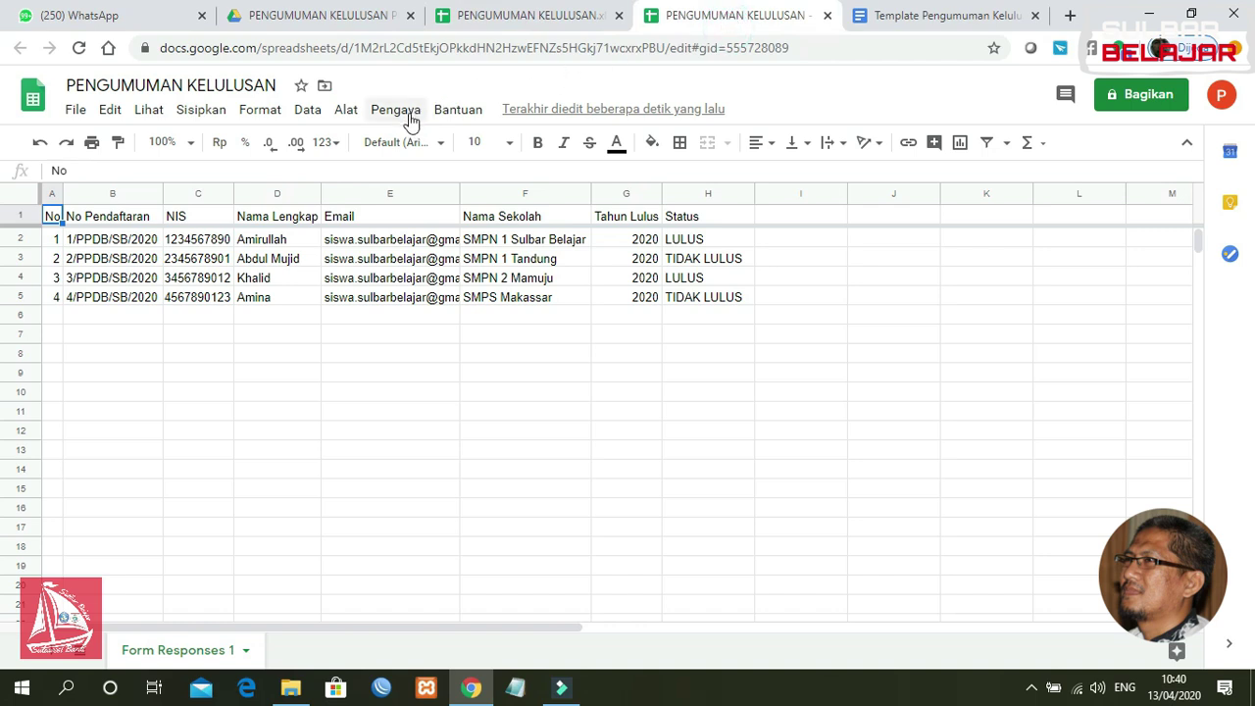
left_click(552, 17)
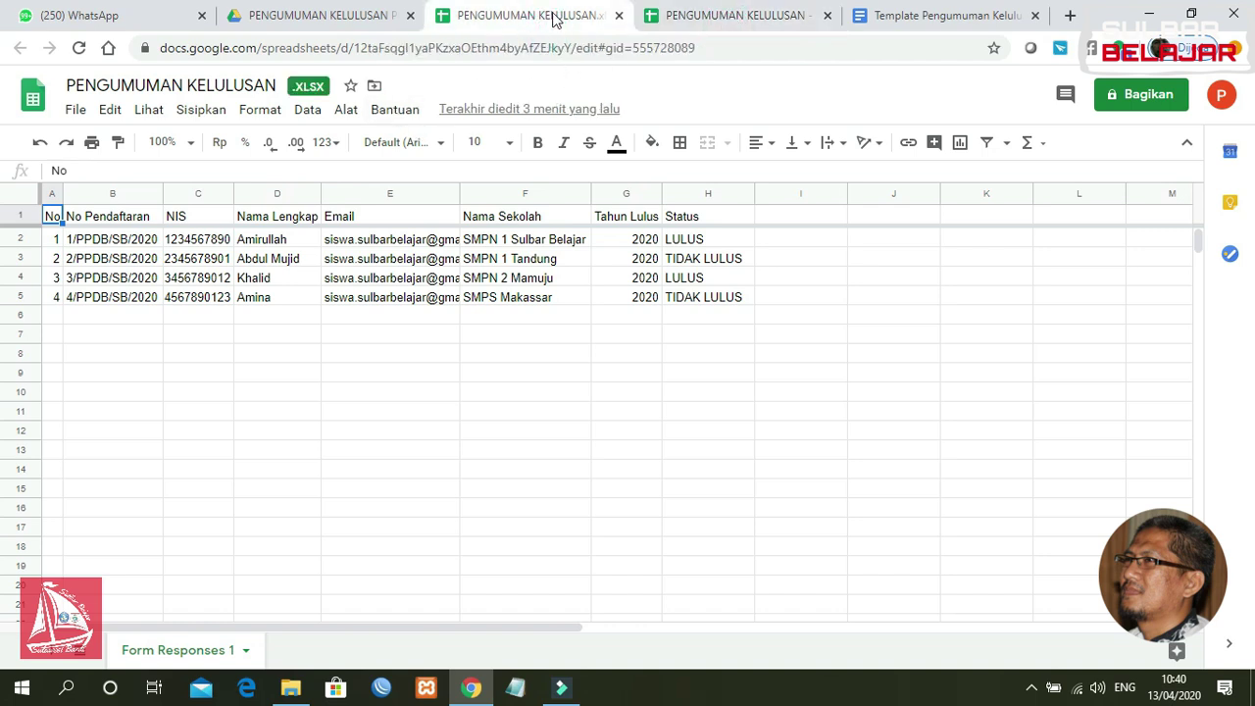
left_click(619, 16)
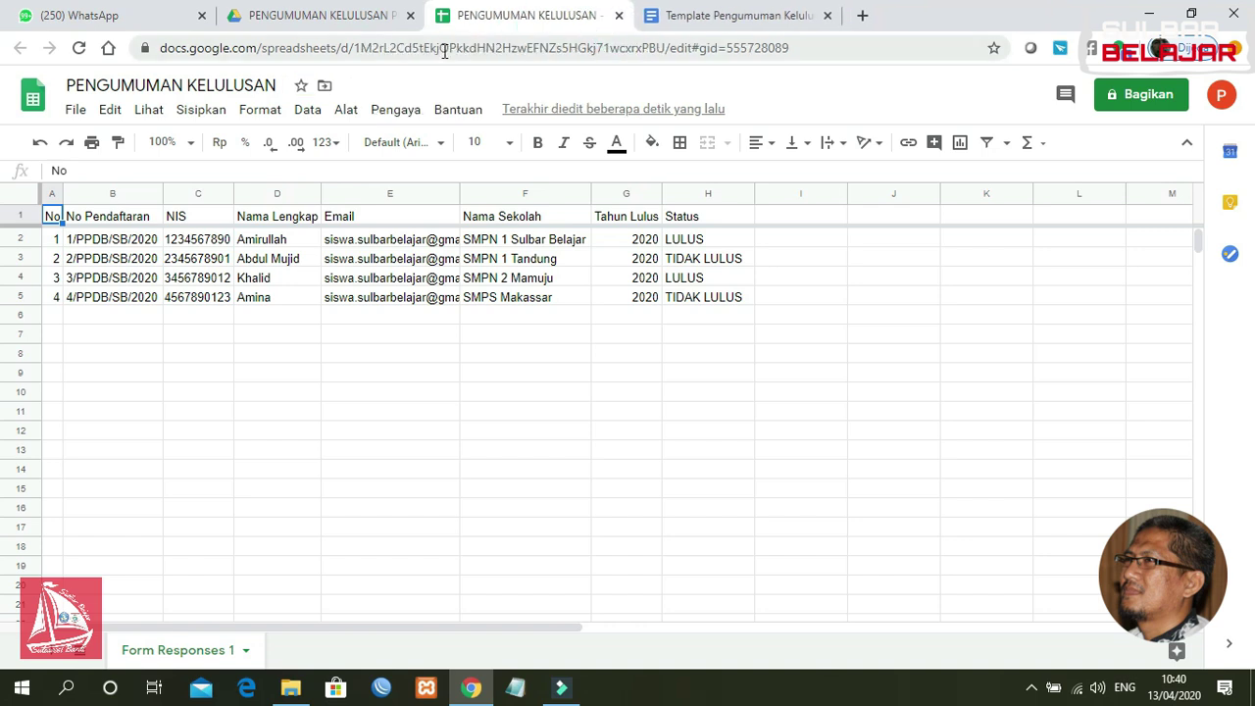
left_click(335, 15)
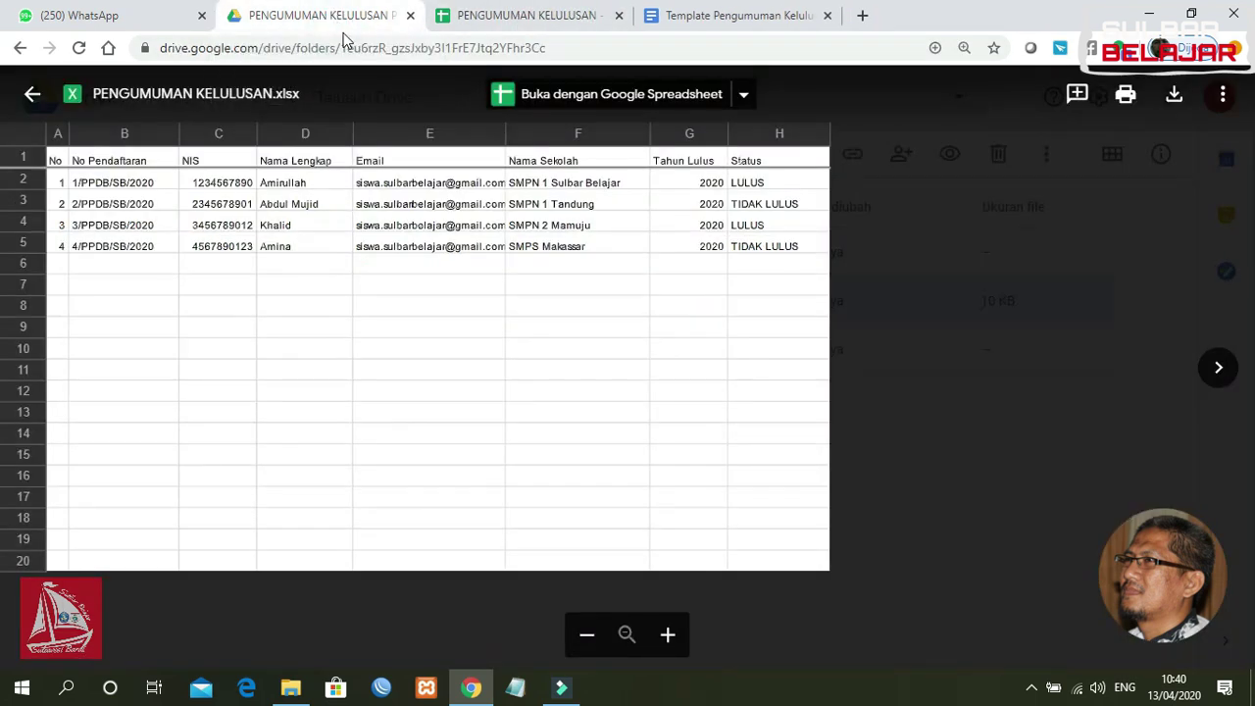
Step: Close the preview and delete PENGUMUMAN KELULUSAN.xlsx from the Drive folder
left_click(29, 98)
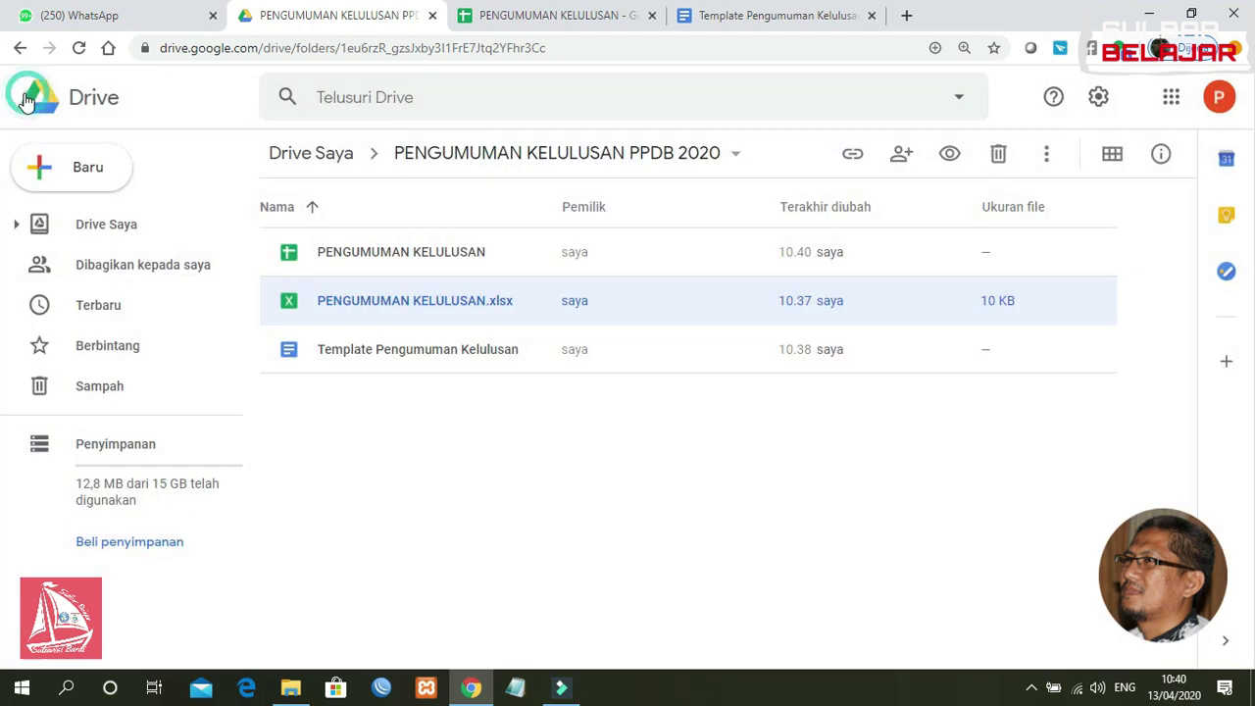
left_click(431, 257)
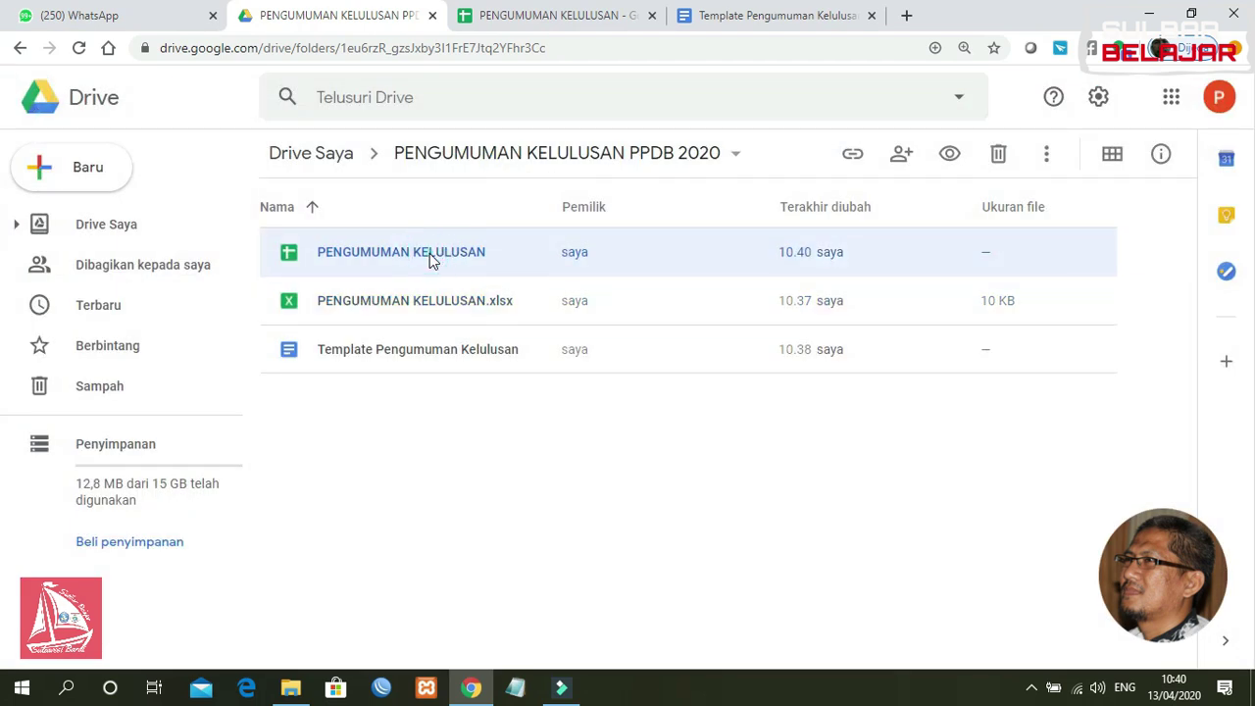
left_click(416, 299)
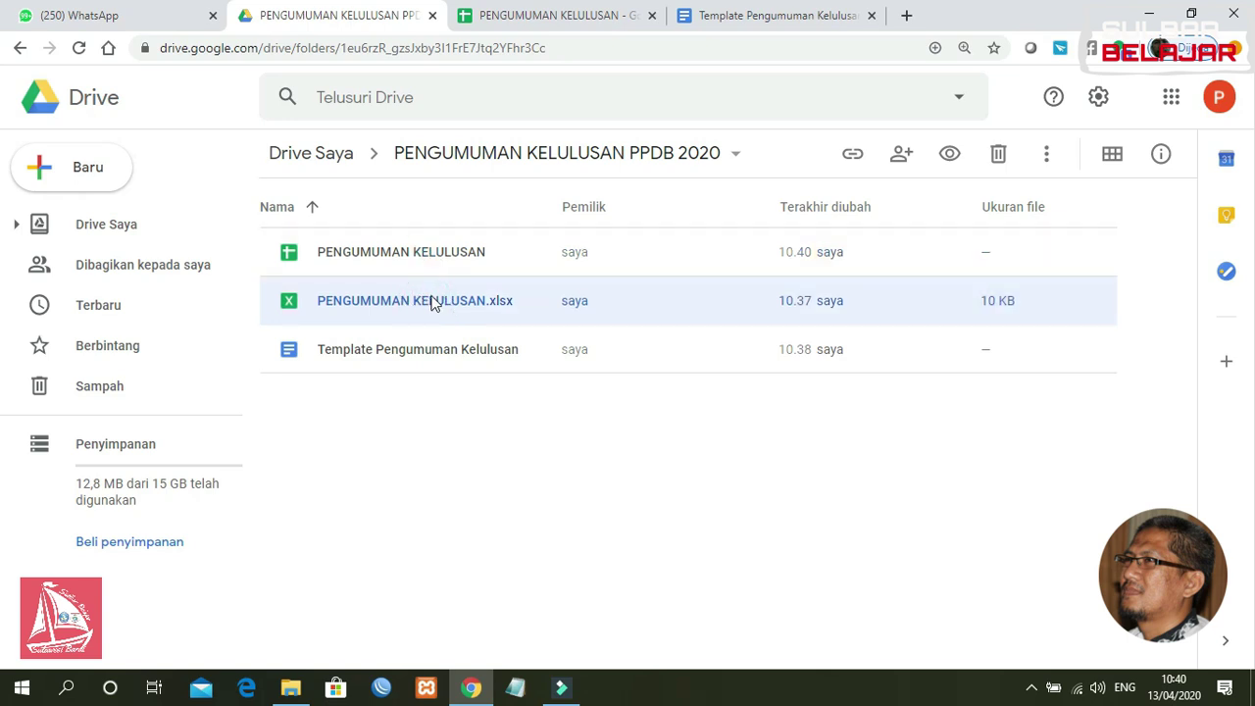
key("Delete")
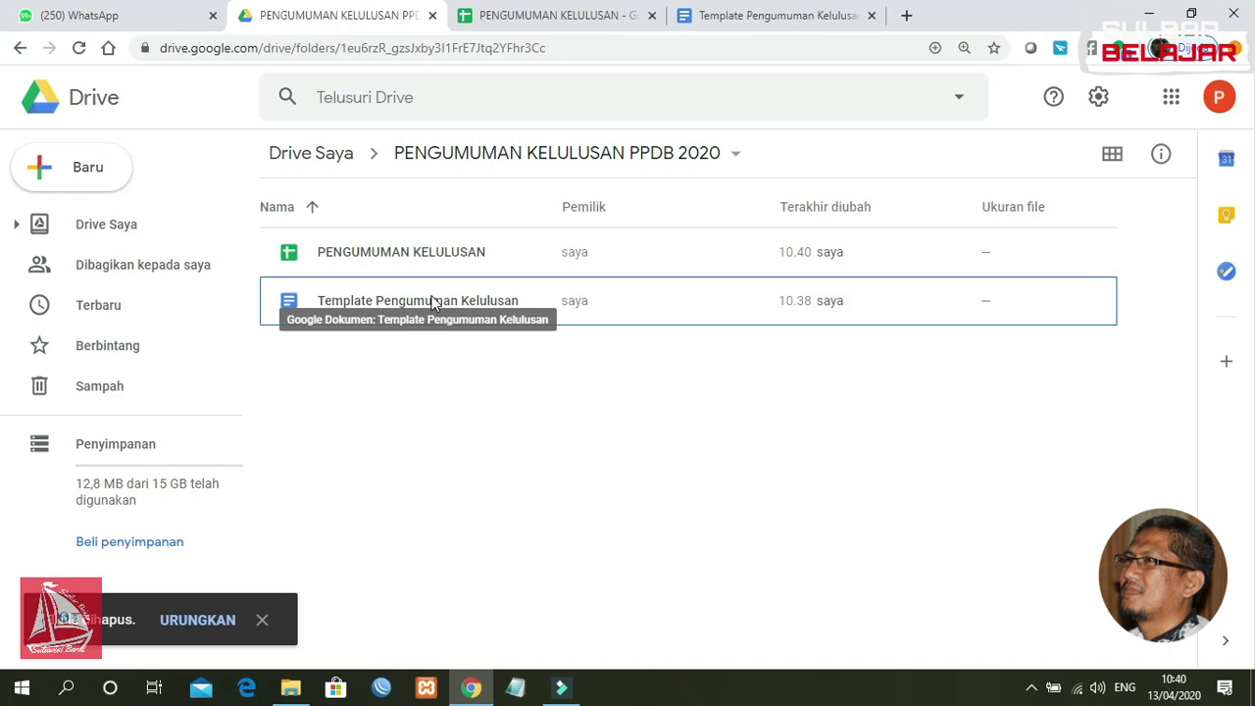
left_click(638, 475)
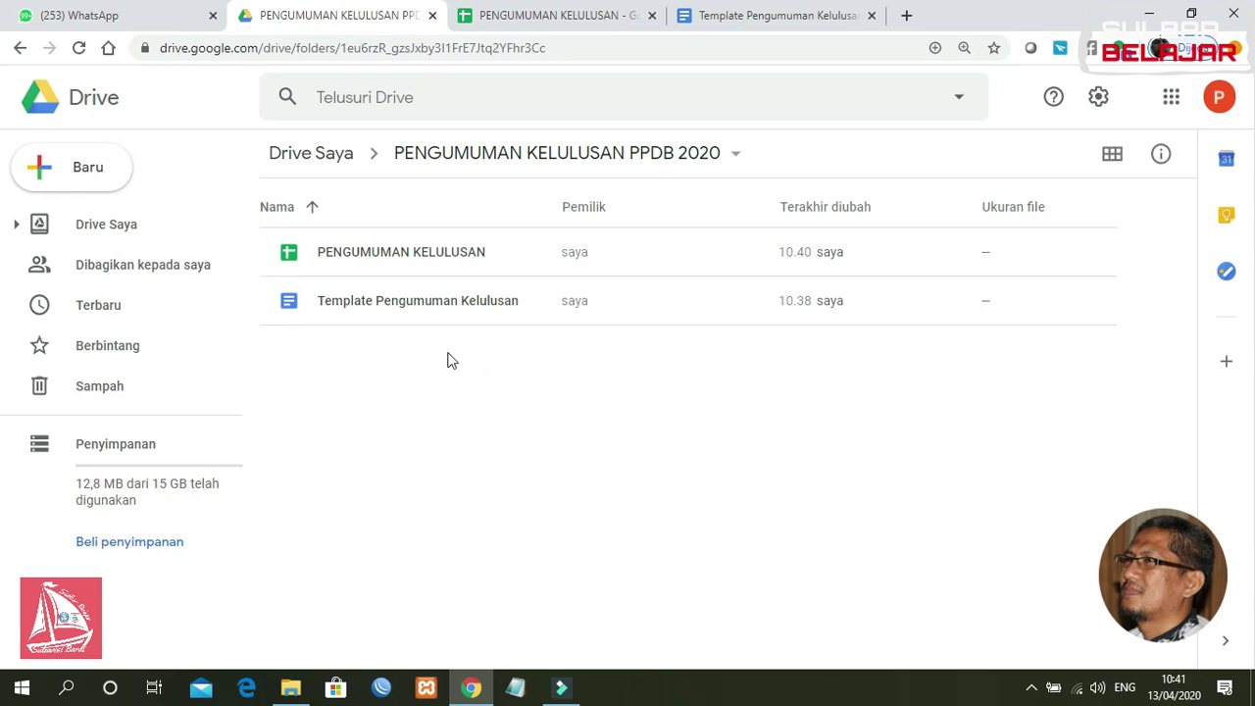
Step: Create a new folder named 'FILE PENGUMUMAN KELULUSAN' in the PPDB 2020 folder
left_click(88, 173)
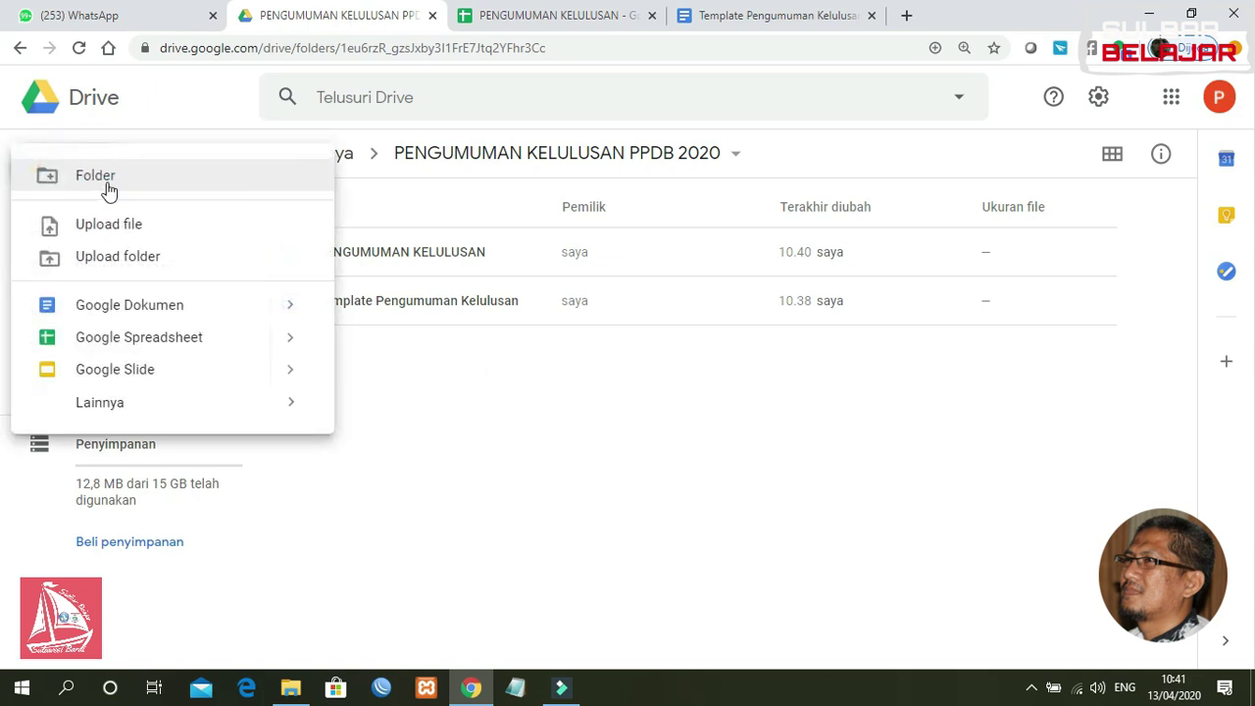
left_click(106, 182)
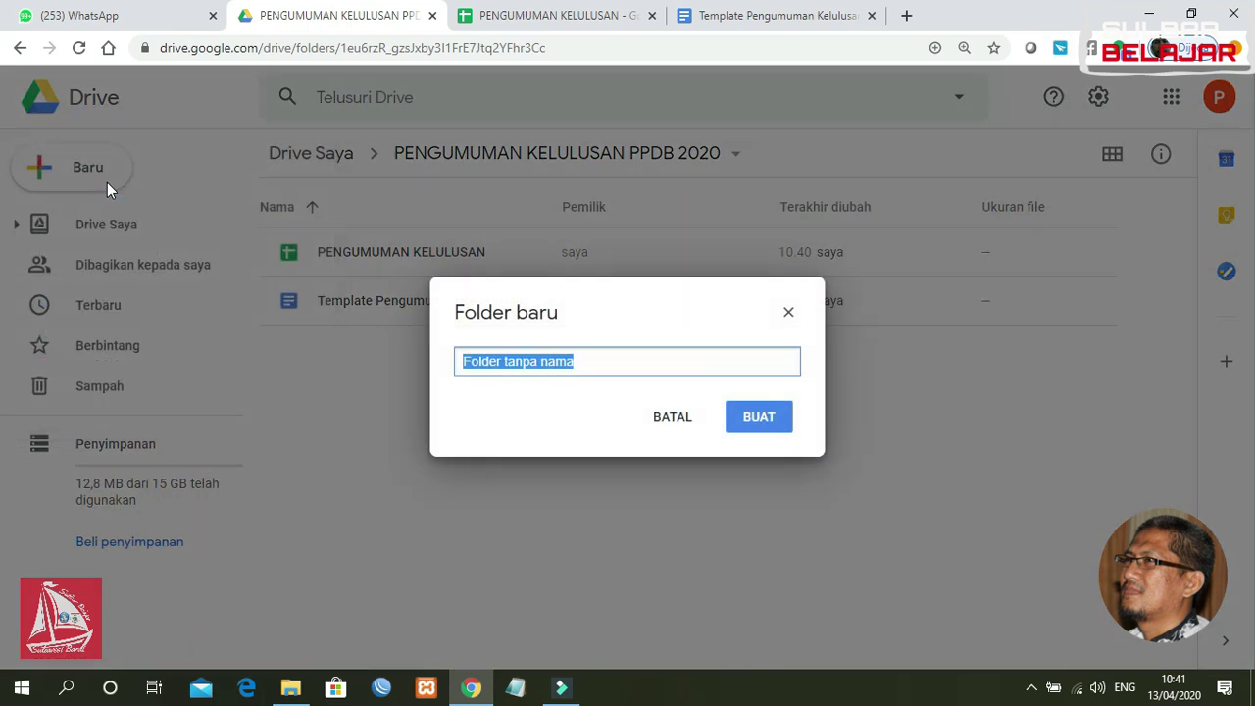
type("te")
key("BackSpace")
key("BackSpace")
type("BUKTI PEN")
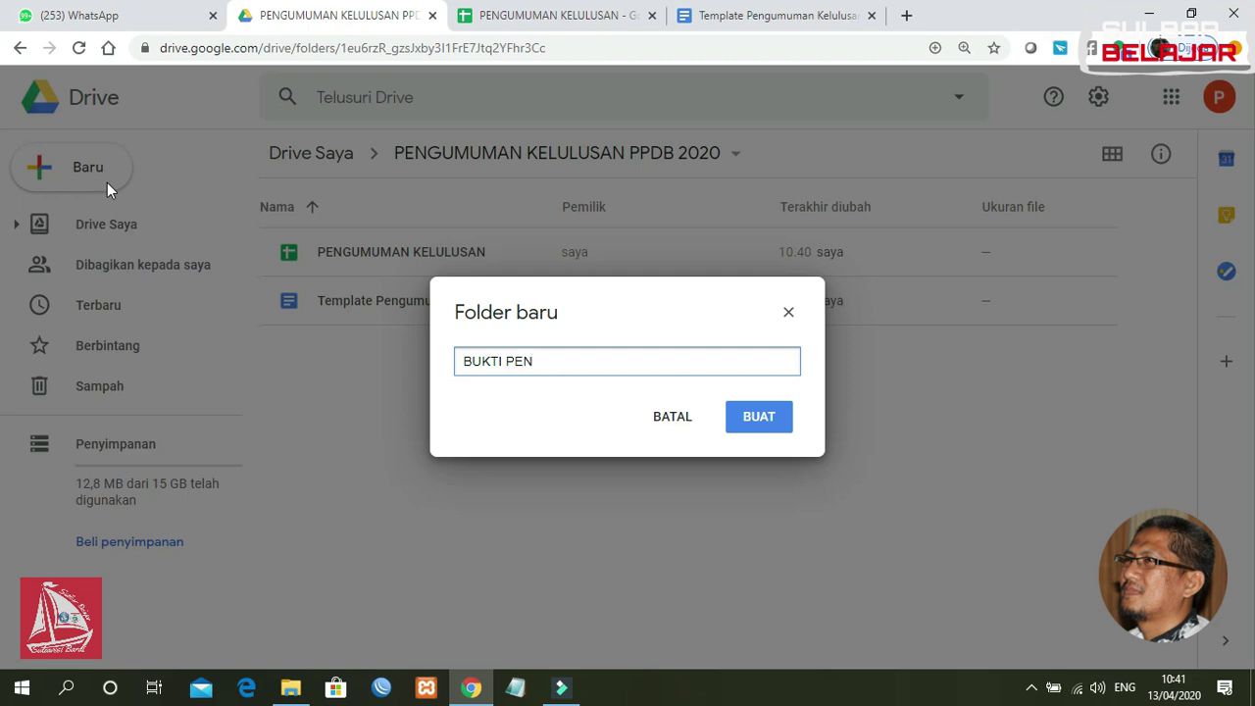
key("BackSpace")
key("BackSpace")
key("BackSpace")
key("BackSpace")
key("BackSpace")
key("BackSpace")
type("FILE PENGUMUMAN KELULUSAN")
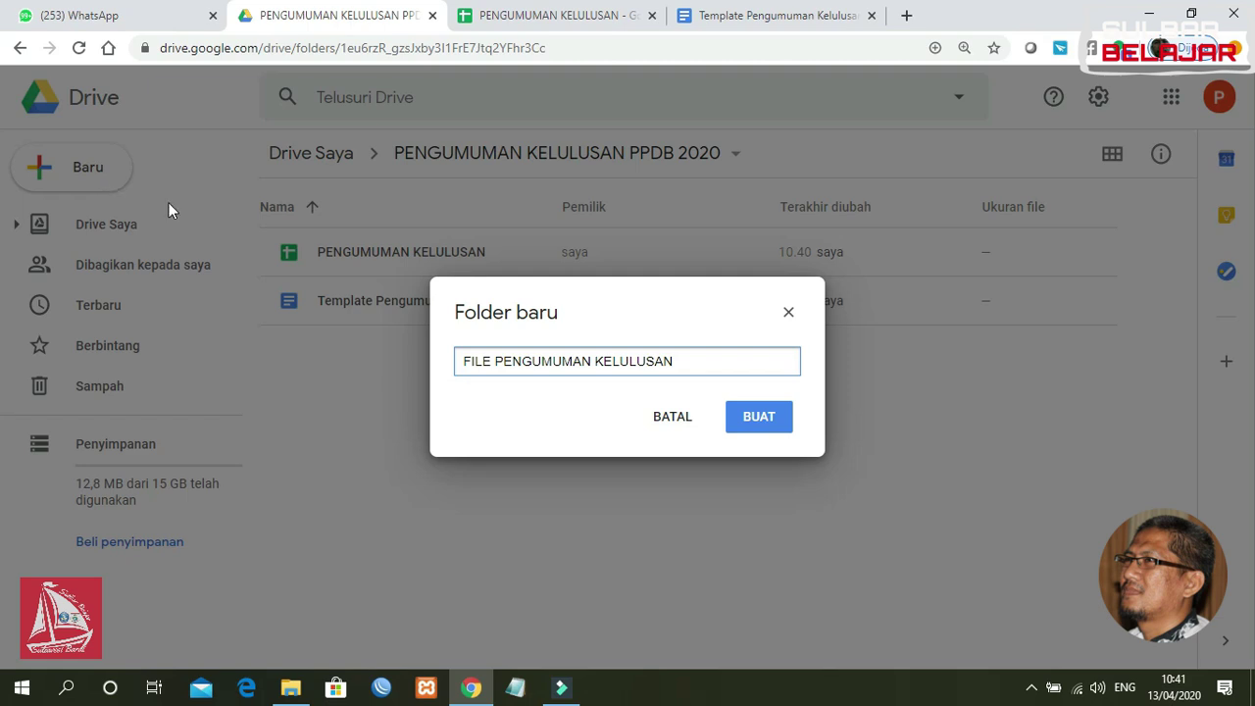
left_click(749, 426)
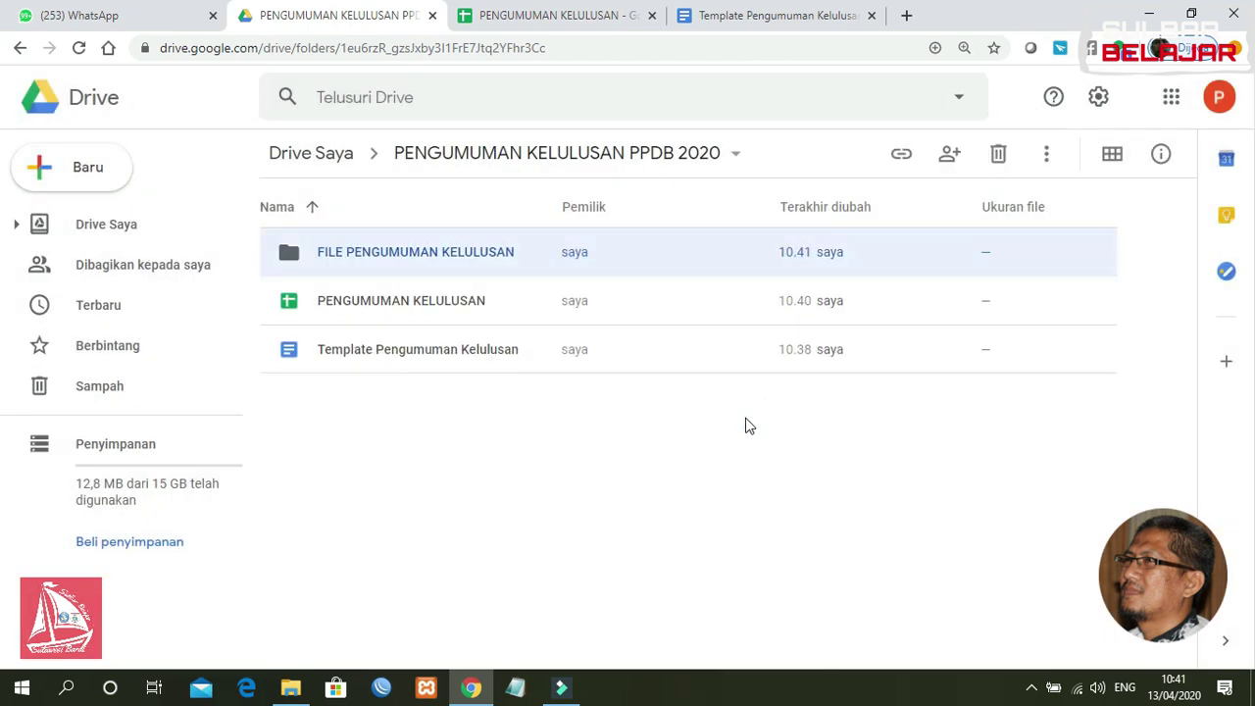
Step: Open the new folder, return to PENGUMUMAN KELULUSAN PPDB 2020, and switch to the template document
double_click(411, 252)
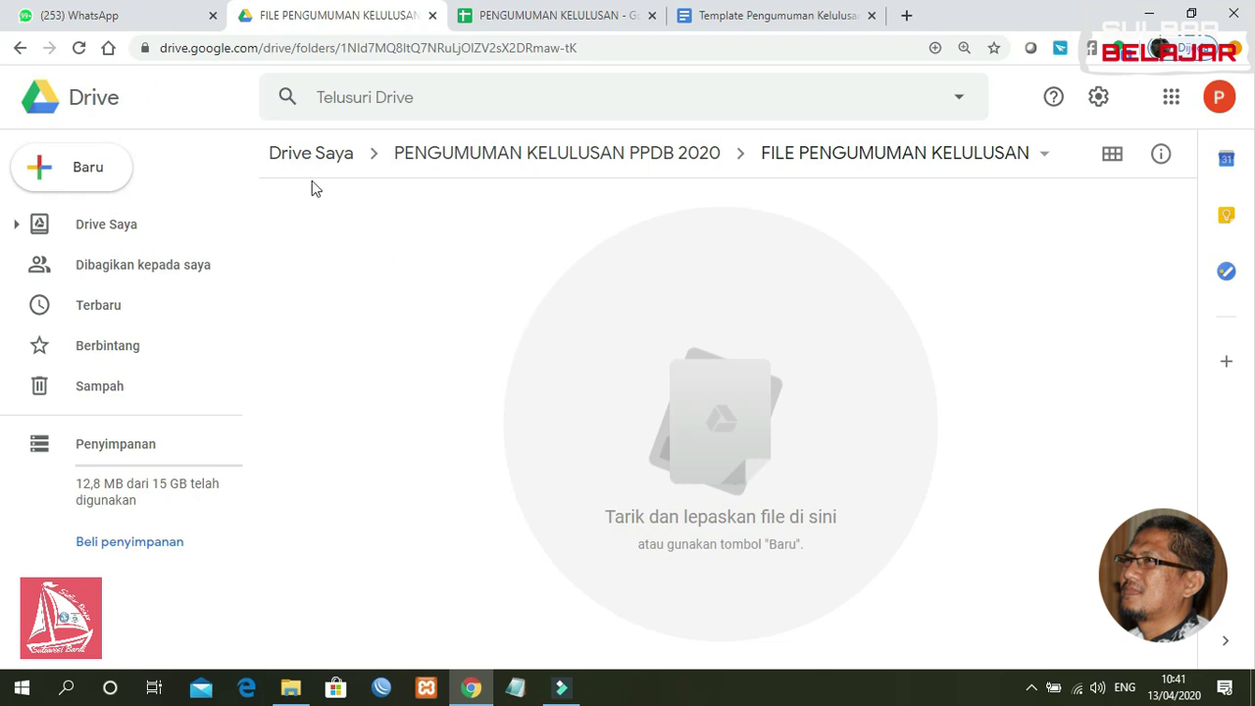
left_click(447, 169)
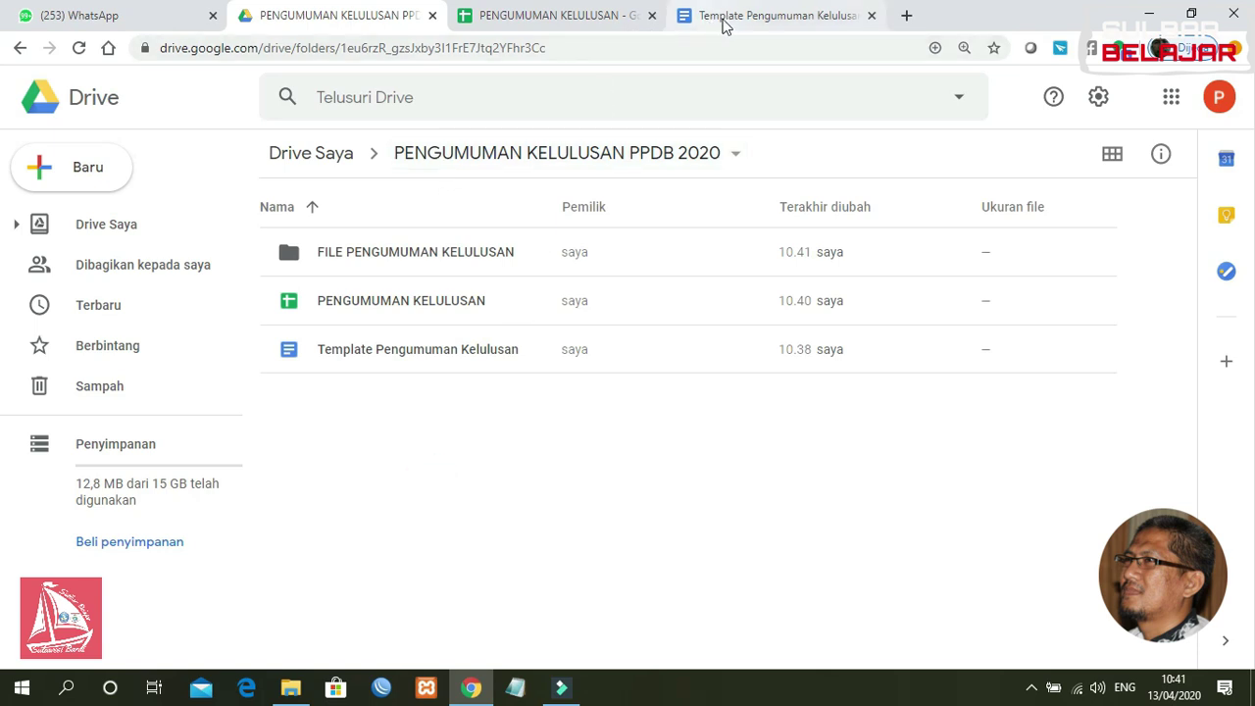
left_click(725, 24)
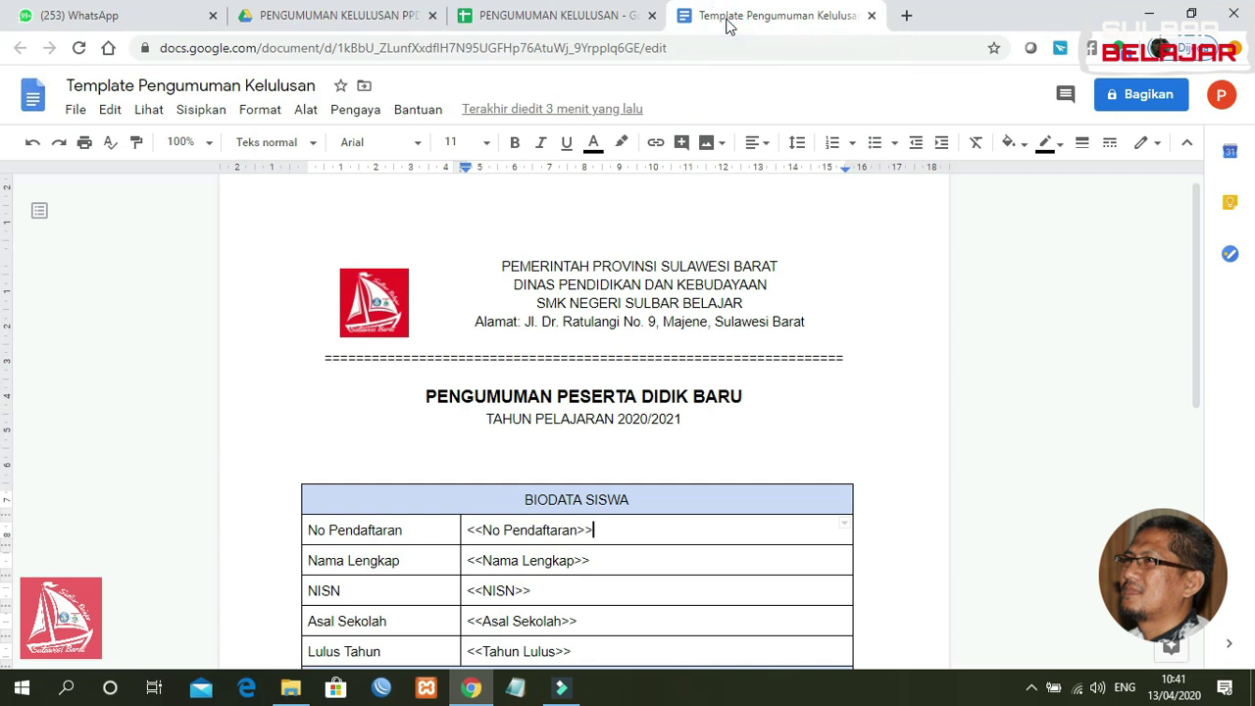
Step: Scroll the template and go over its placeholders from <<No Pendaftaran>> down to <<Status>>
left_click_drag(1195, 210, 1194, 301)
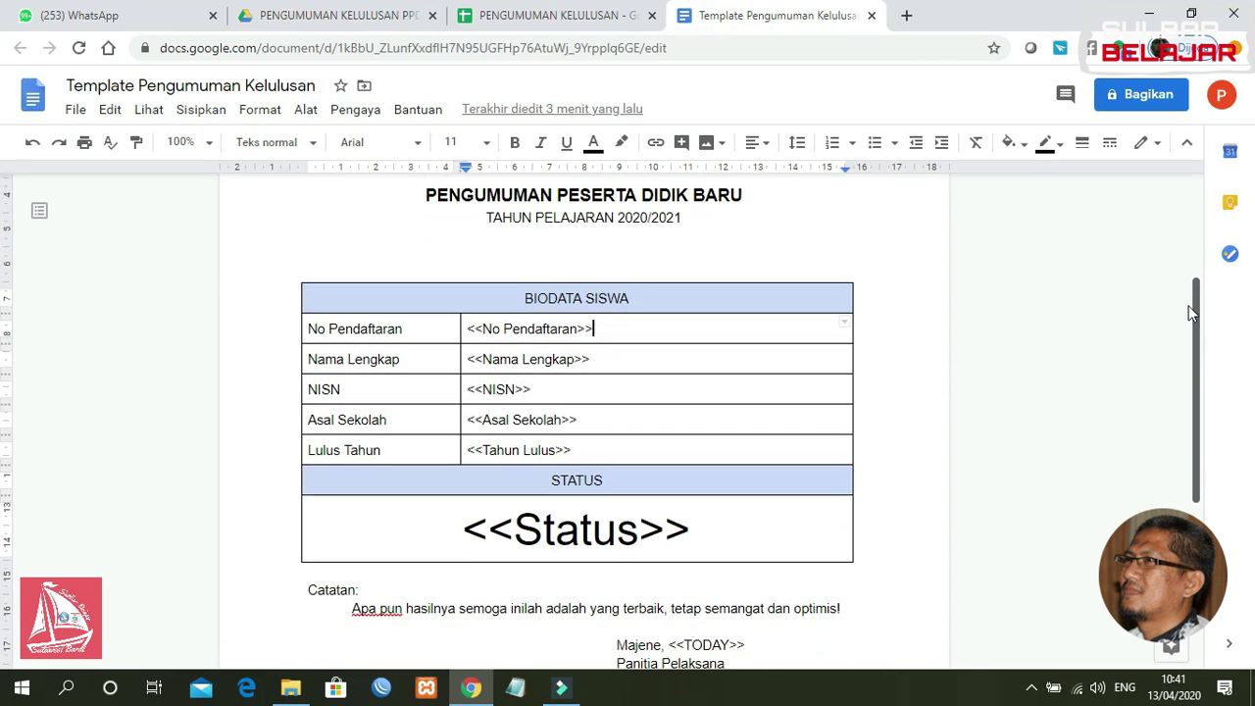
left_click(478, 328)
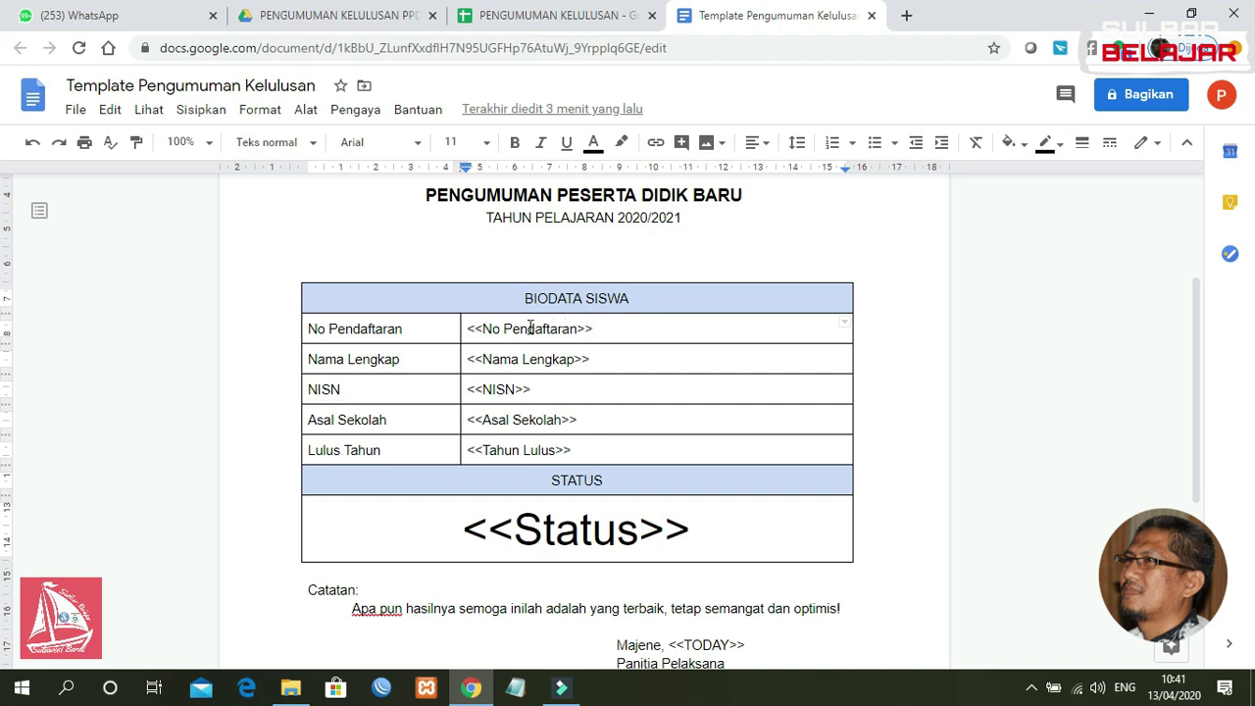
left_click(493, 330)
left_click(496, 360)
left_click(499, 388)
left_click(502, 420)
left_click(510, 449)
left_click(560, 528)
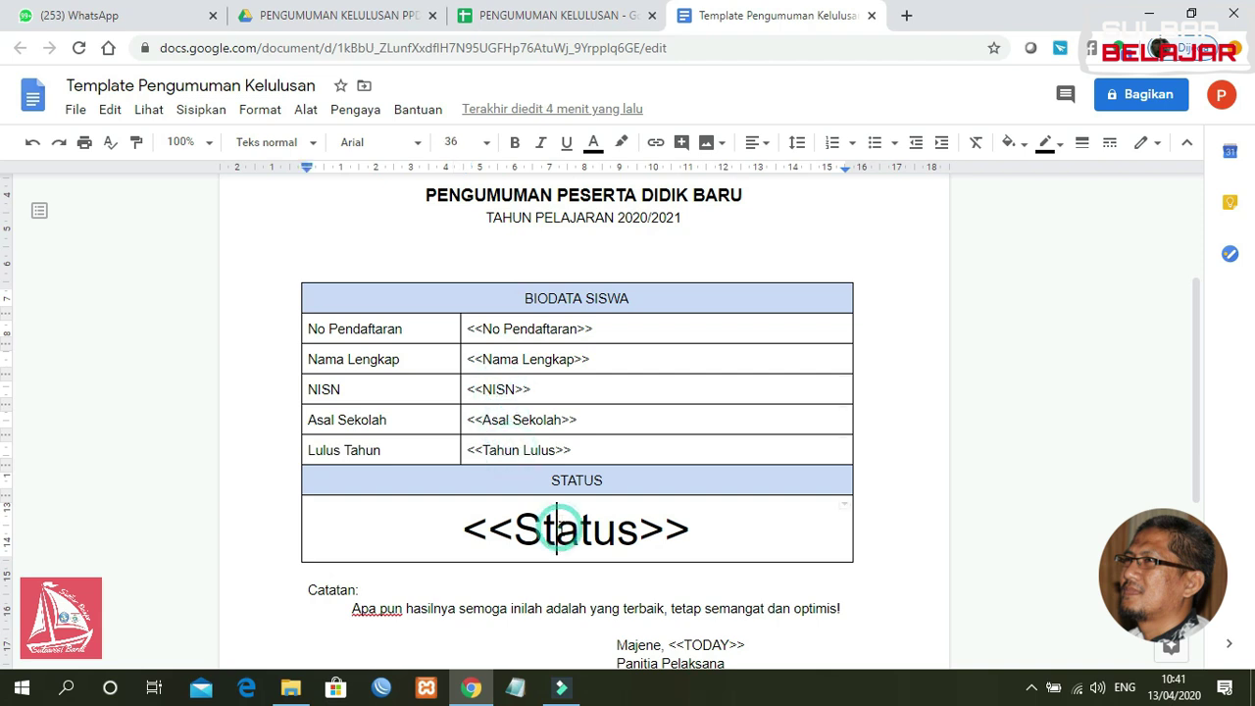
Step: Recheck the No Pendaftaran, Nama Lengkap, NISN, Asal Sekolah and Status placeholders, then return to the spreadsheet
left_click(519, 330)
left_click(523, 360)
left_click(518, 391)
left_click(523, 422)
left_click(567, 490)
left_click(574, 530)
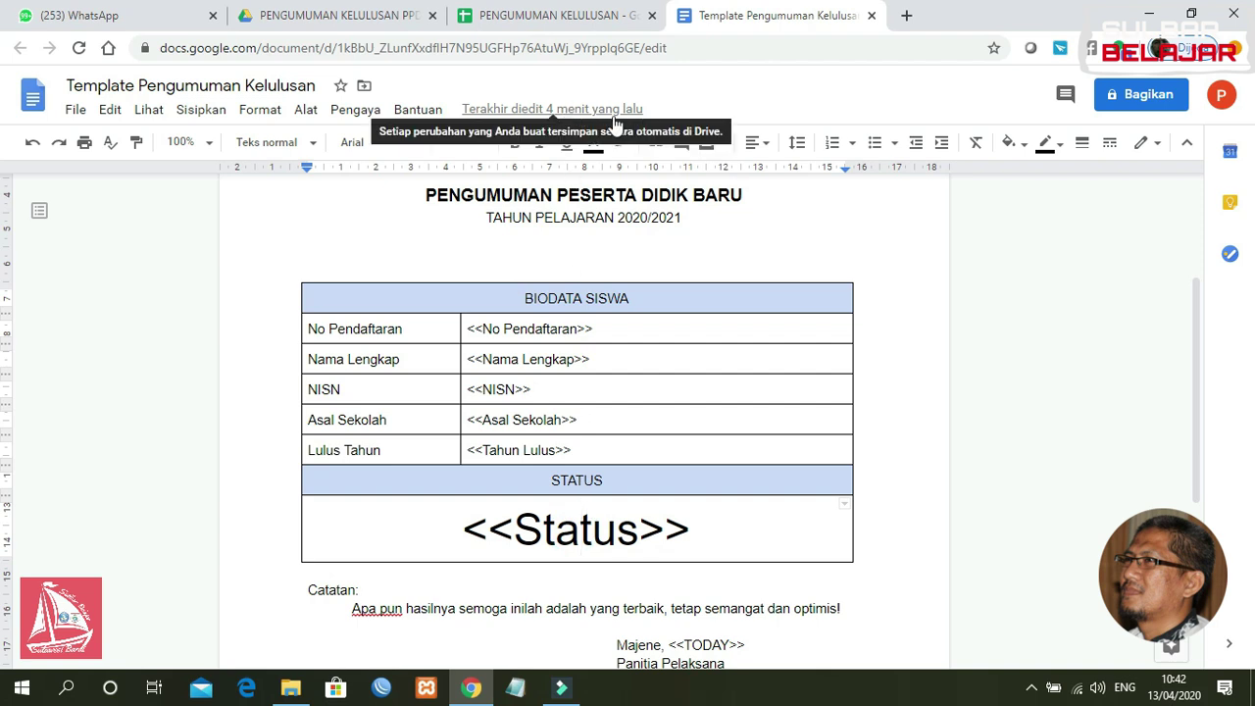
left_click(561, 16)
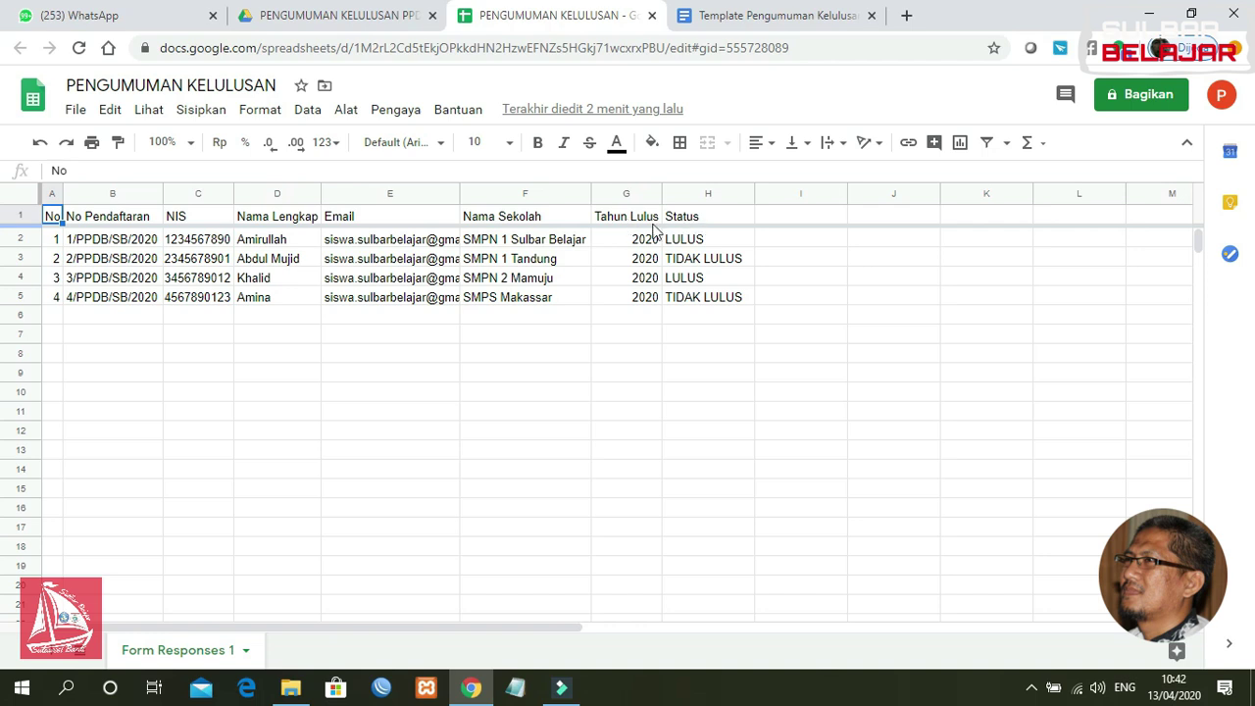
Step: Glance at the template, go back to the spreadsheet and open the Pengaya (Add-ons) menu
left_click(800, 18)
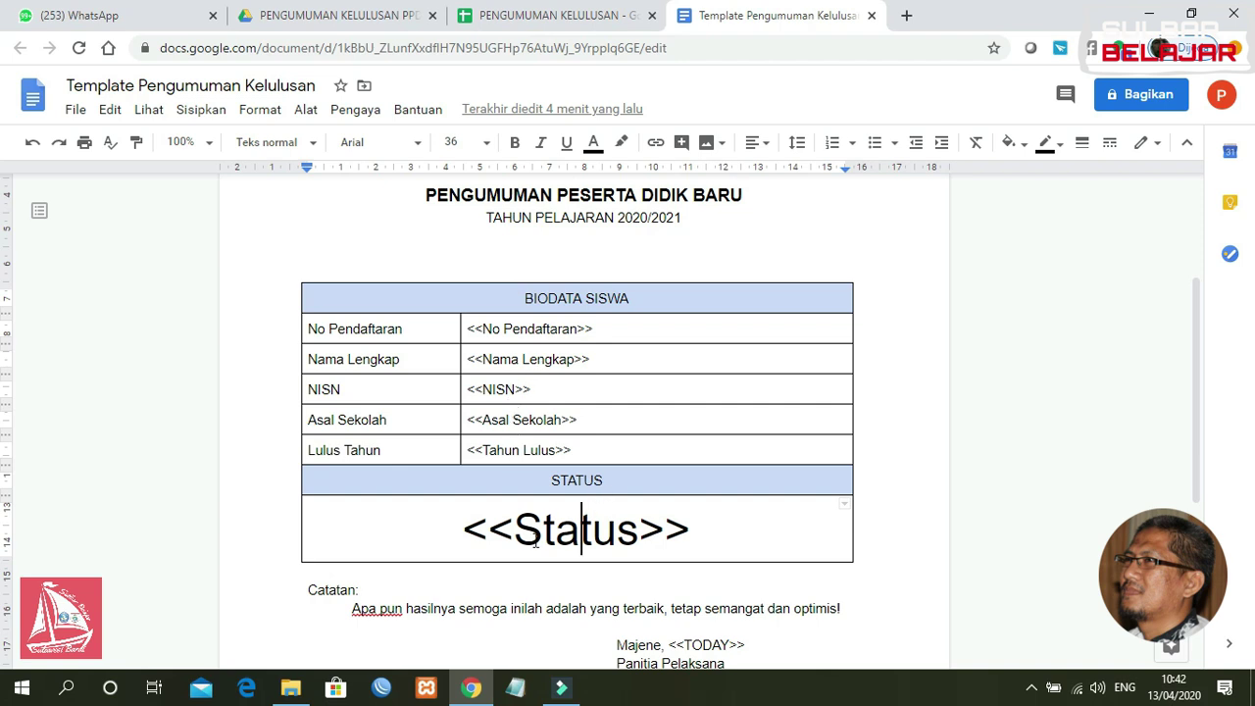
left_click(561, 19)
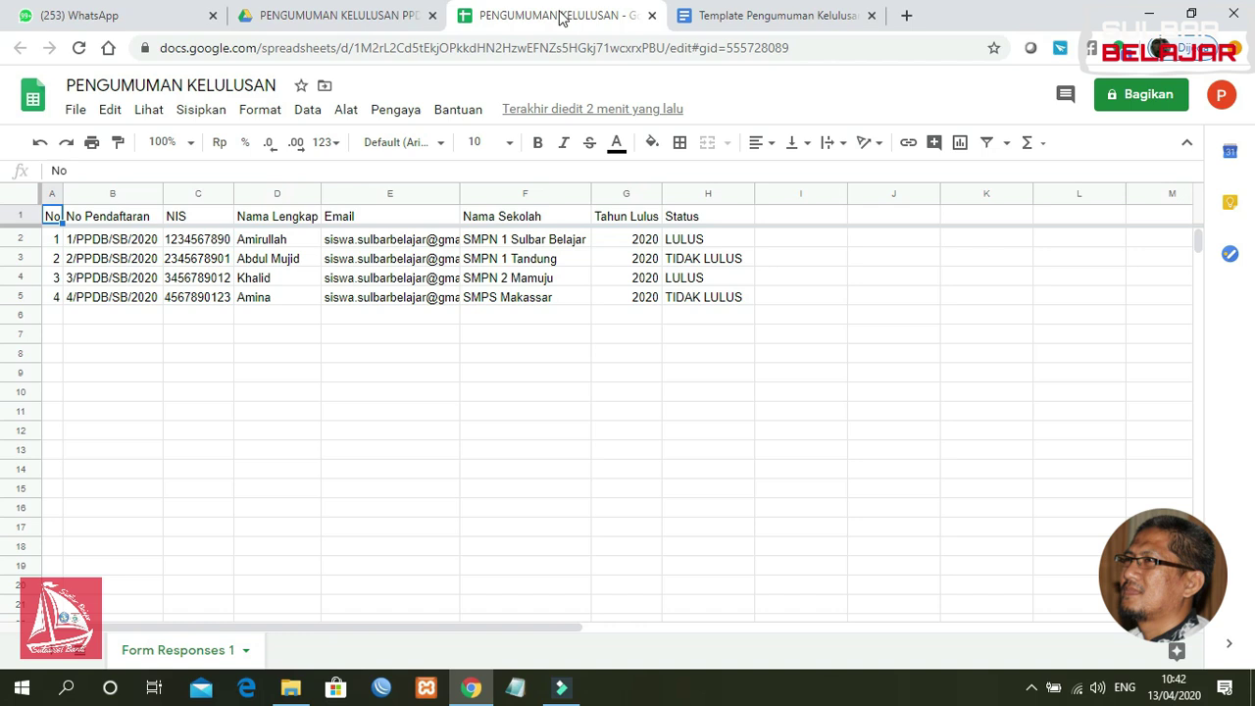
left_click(390, 116)
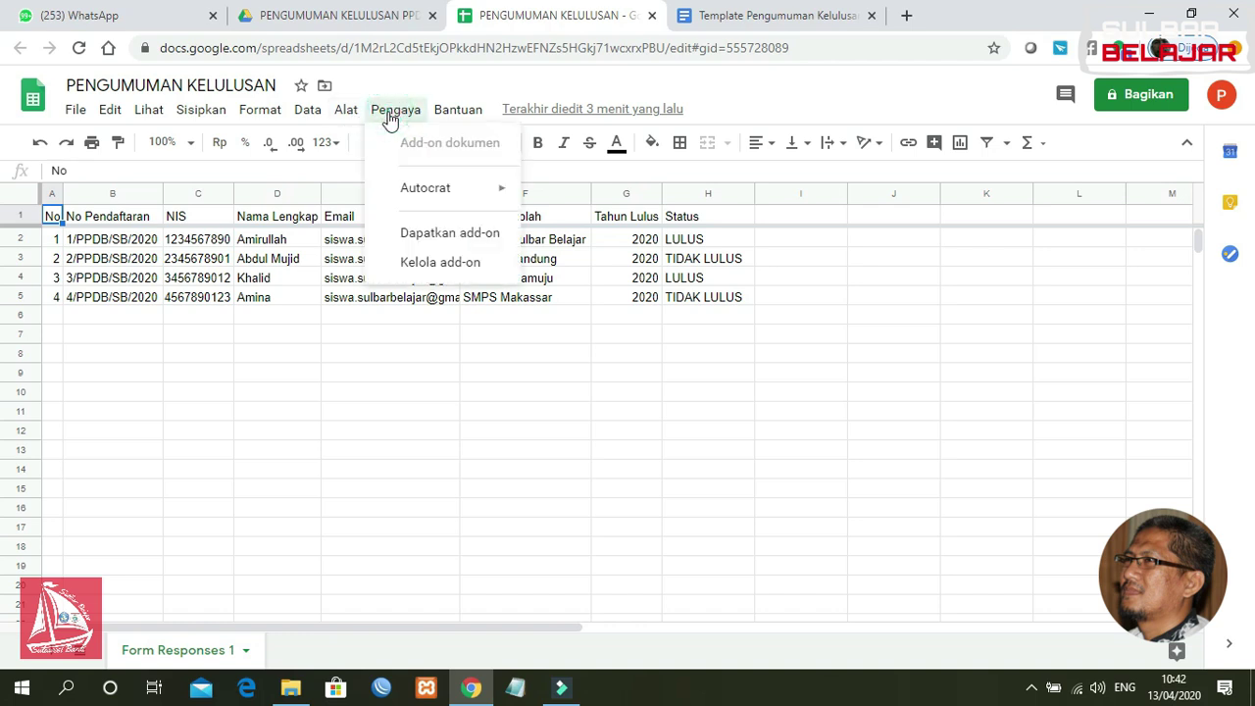
mouse_move(437, 206)
Step: Search the G Suite Marketplace for Autocrat and open its page, showing it as installed
left_click(437, 242)
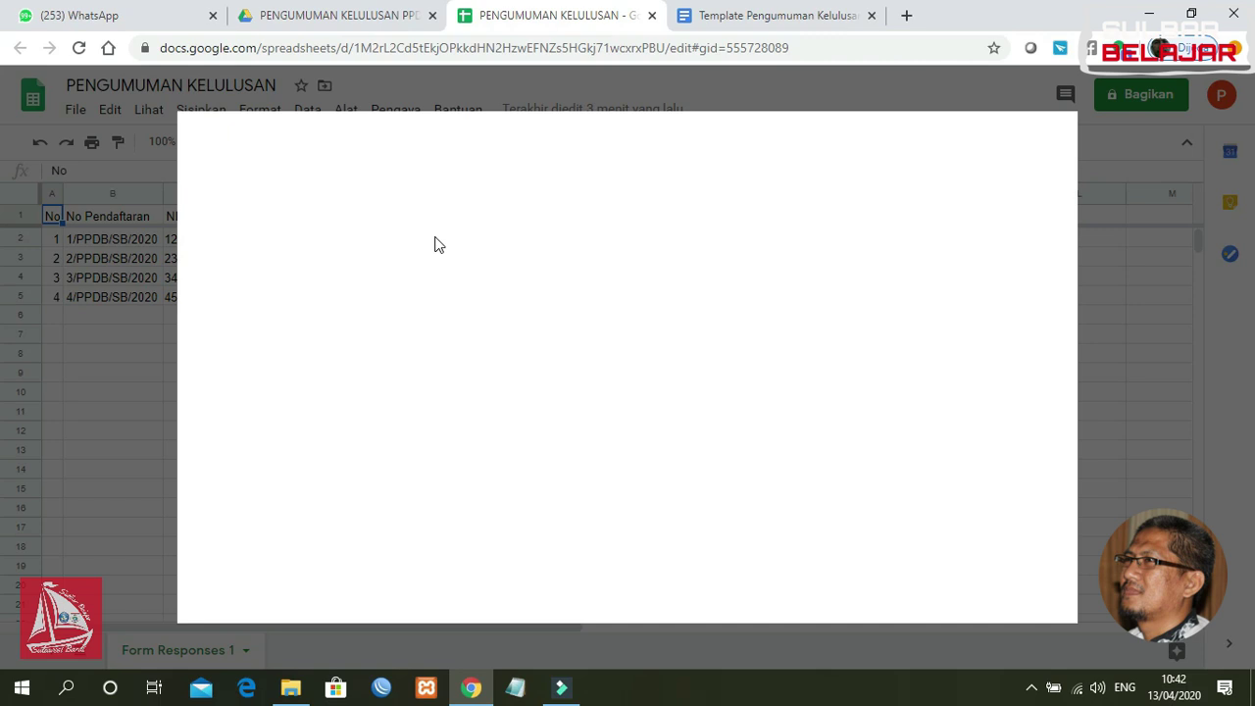
left_click(683, 136)
type("a")
key("BackSpace")
type("AS")
key("BackSpace")
type("utocrat")
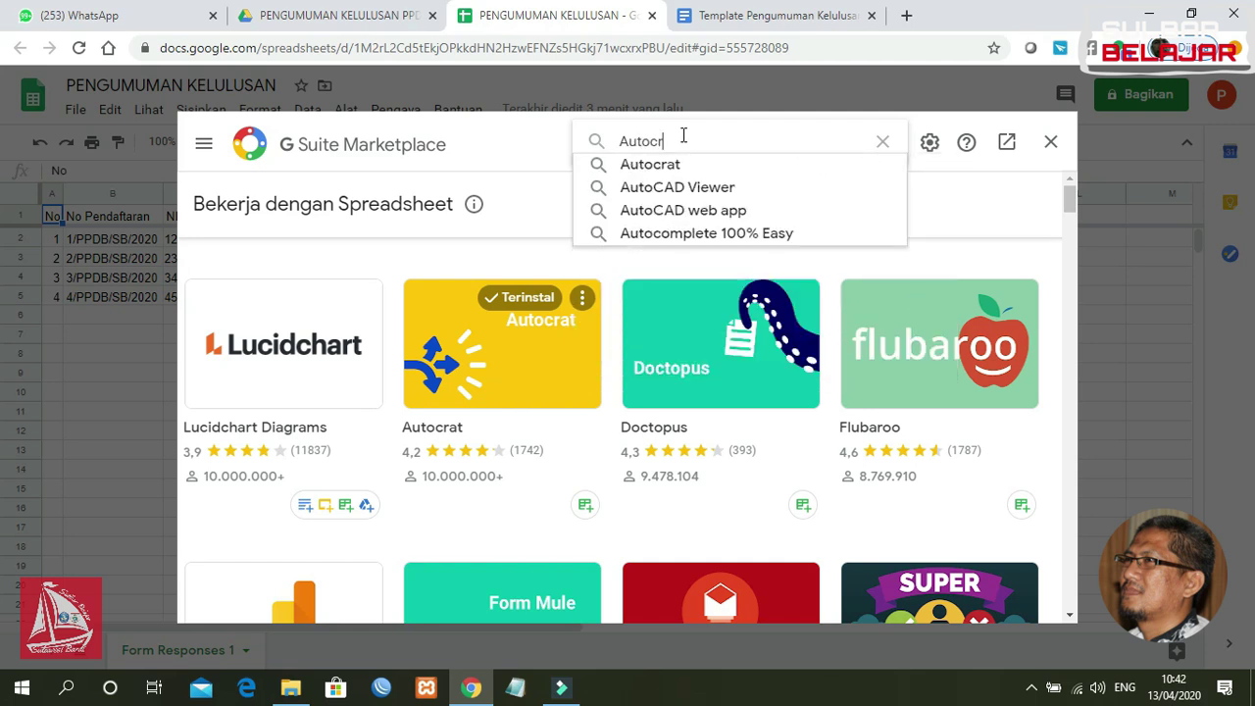
left_click(679, 164)
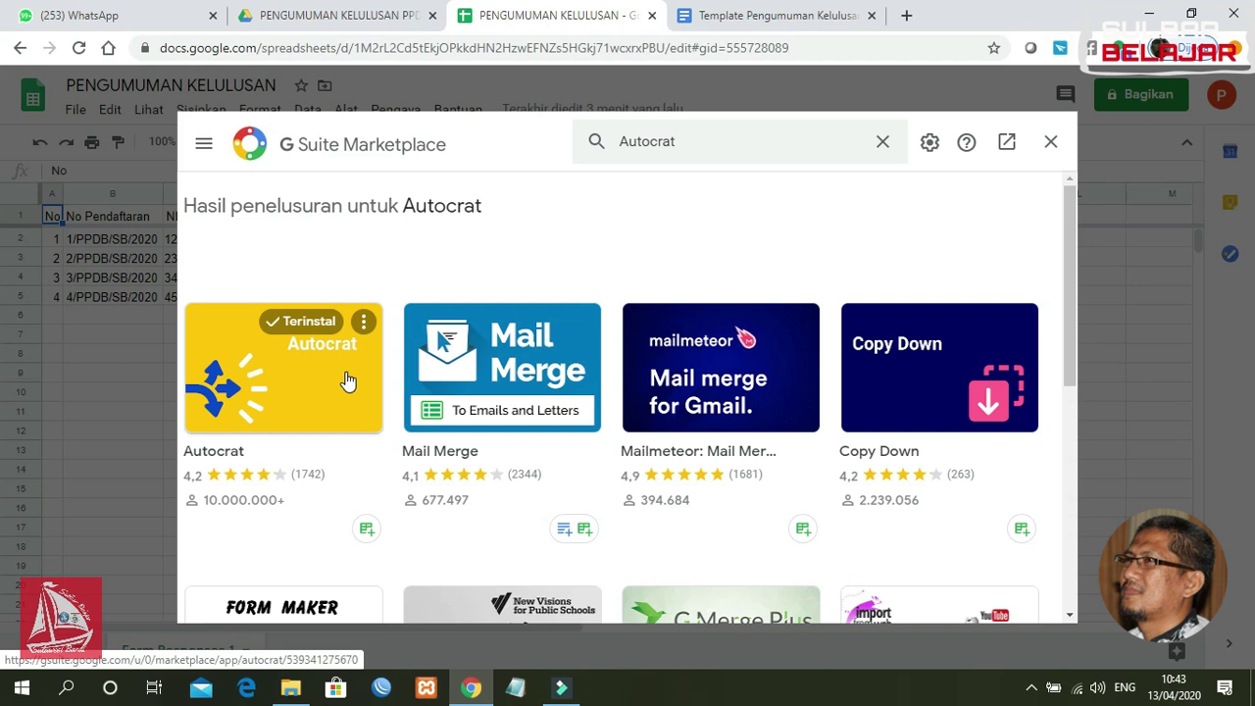
left_click(348, 380)
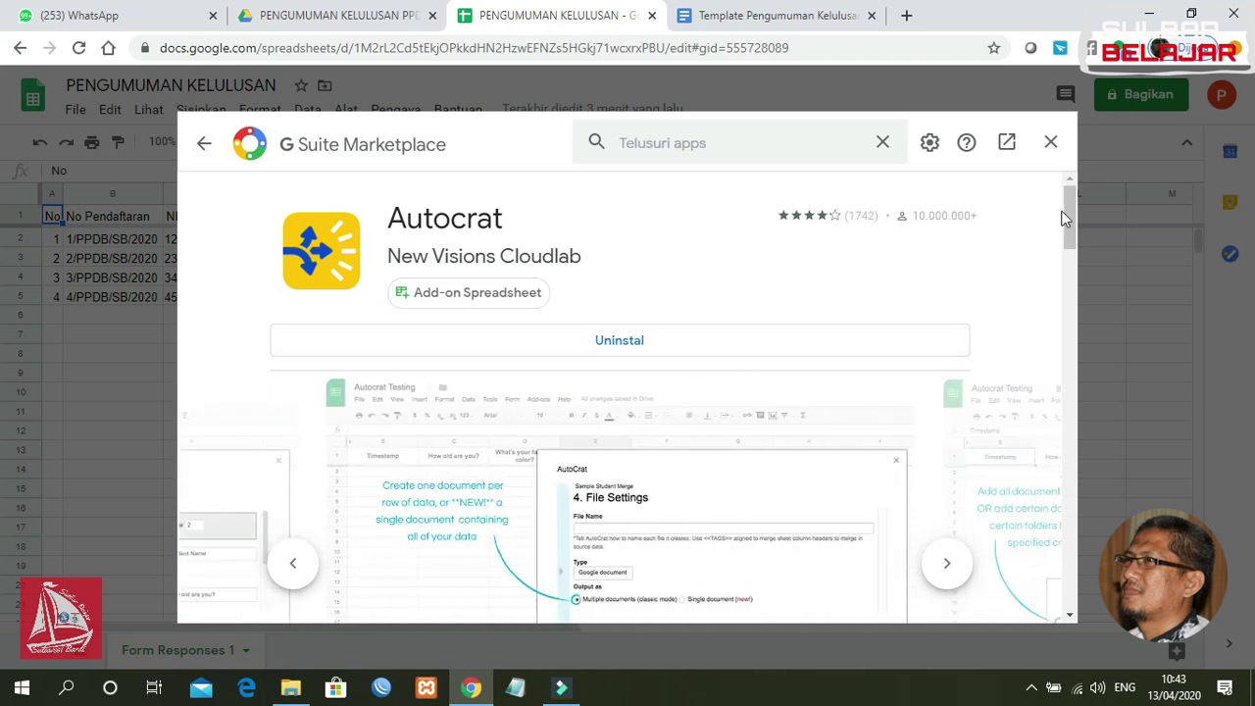
Step: Close the marketplace and launch Autocrat from the Pengaya menu
left_click(1050, 142)
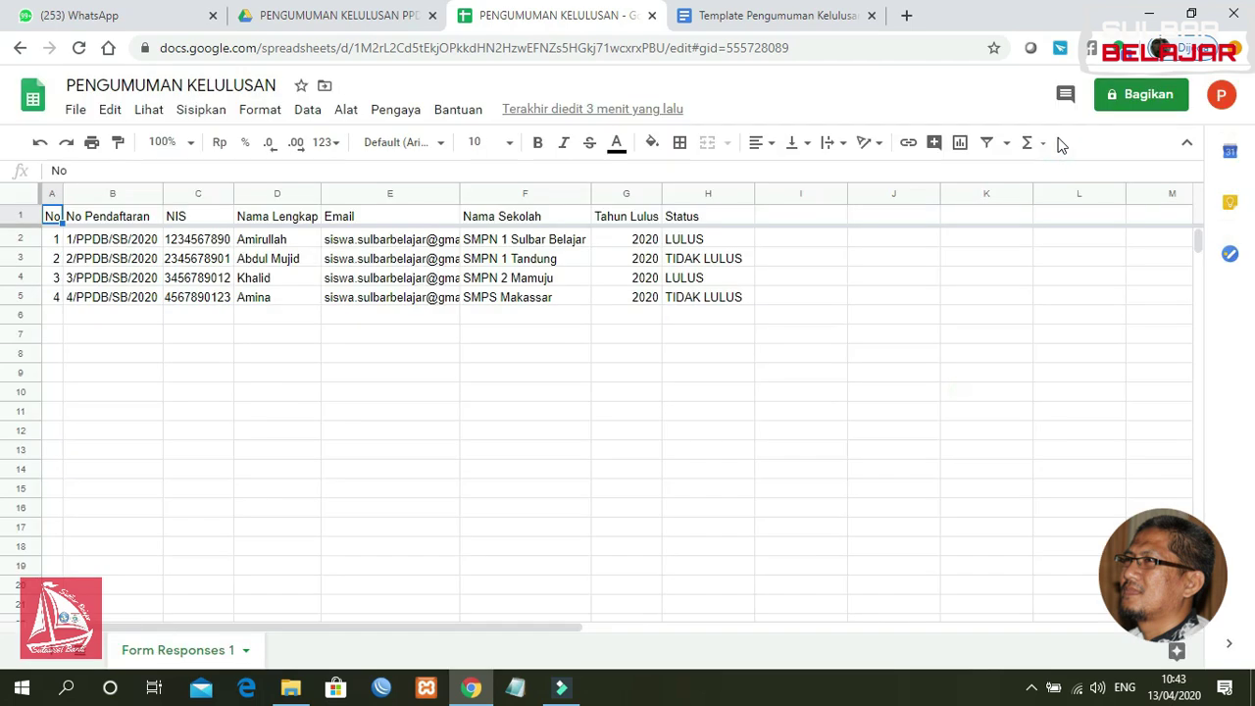
left_click(402, 115)
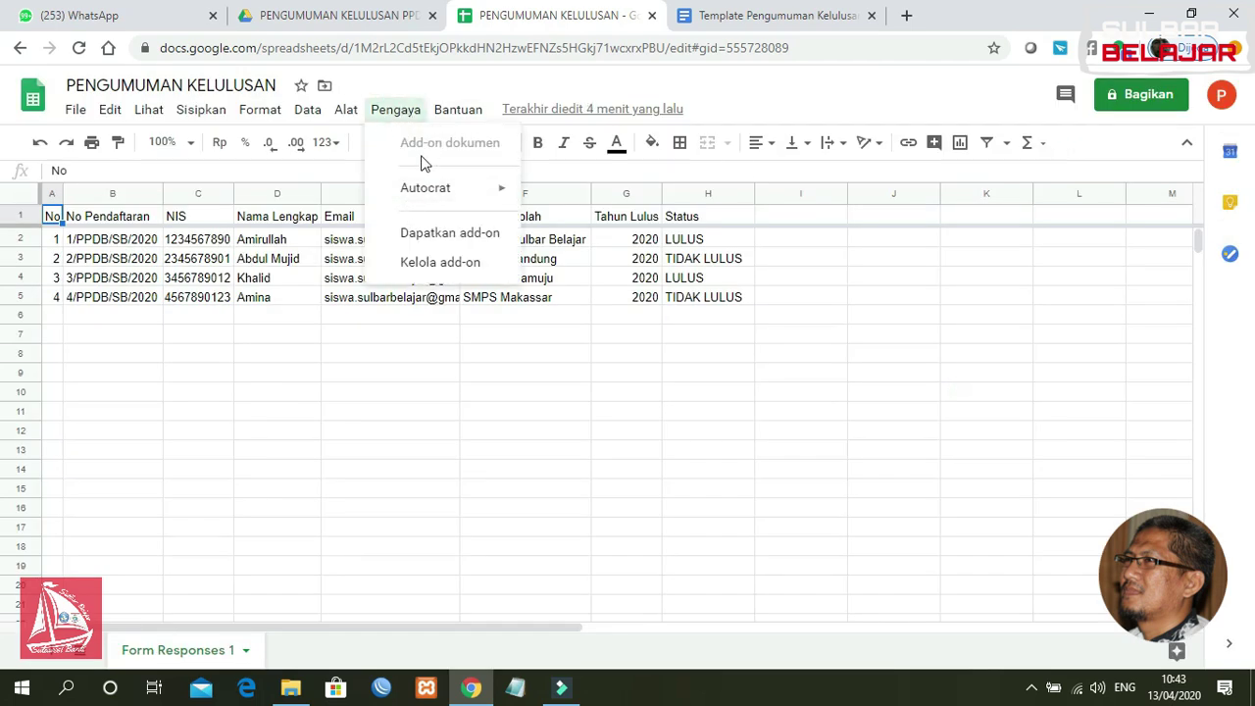
mouse_move(423, 194)
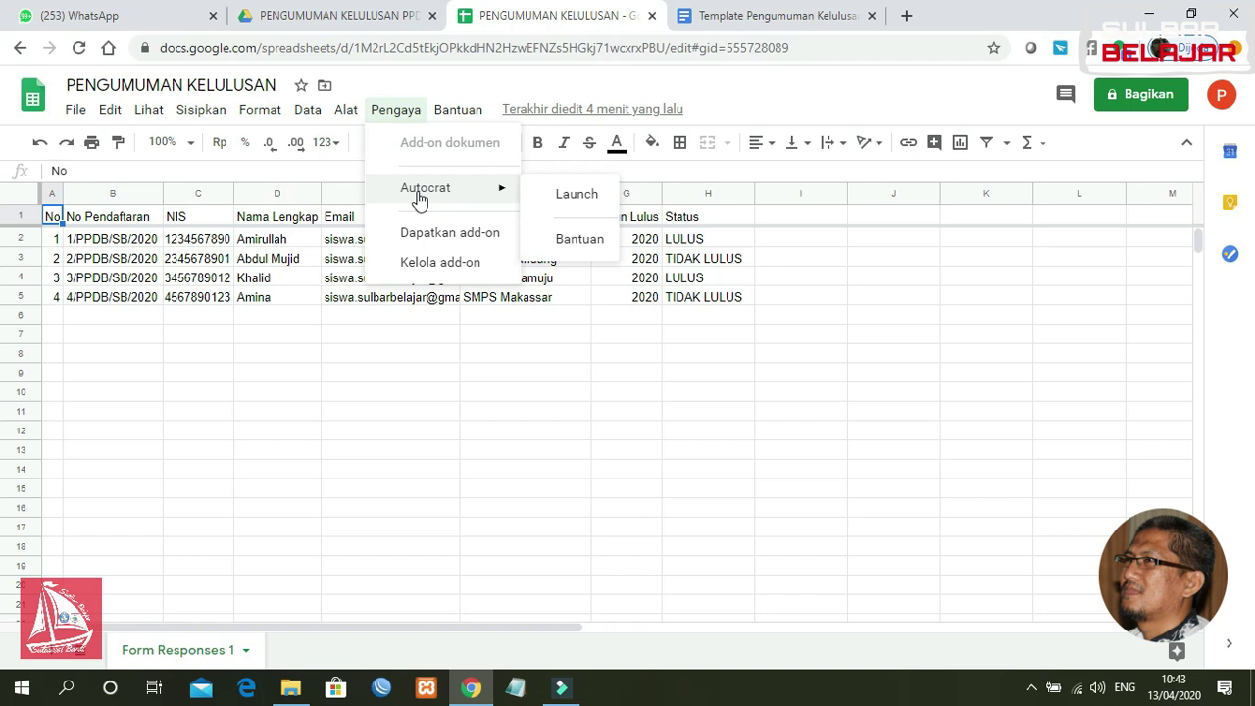
left_click(404, 354)
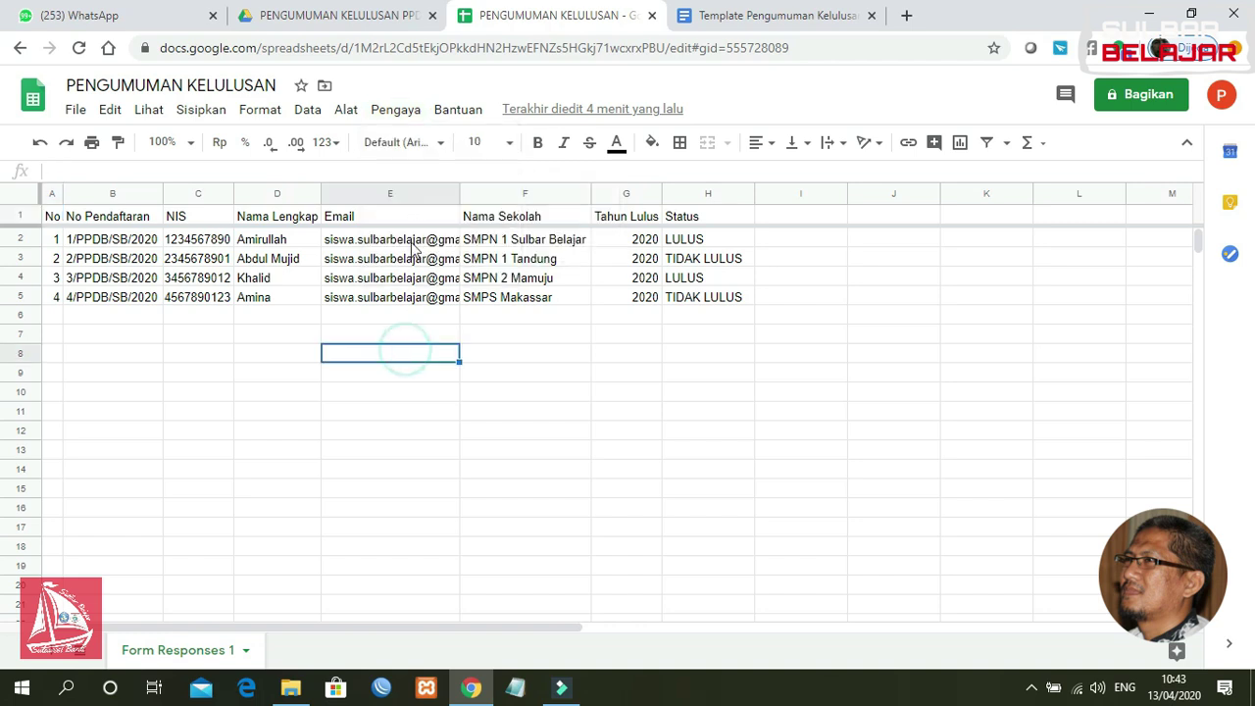
left_click(395, 109)
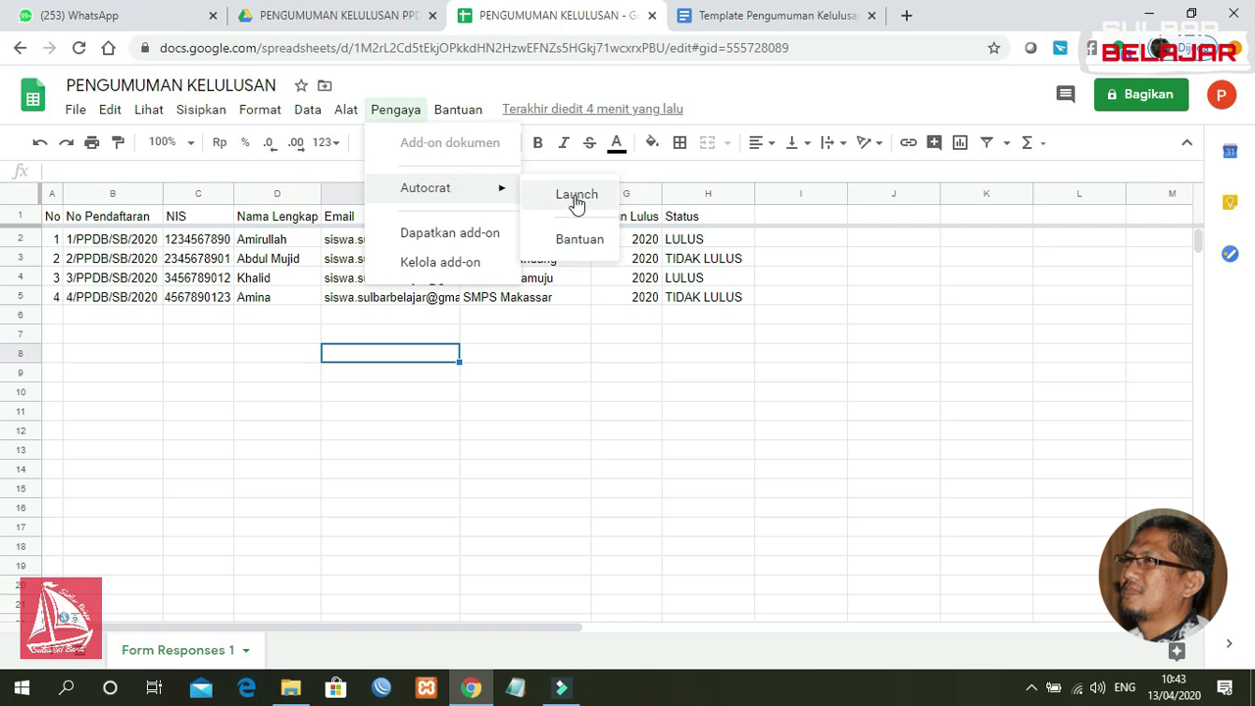
left_click(576, 199)
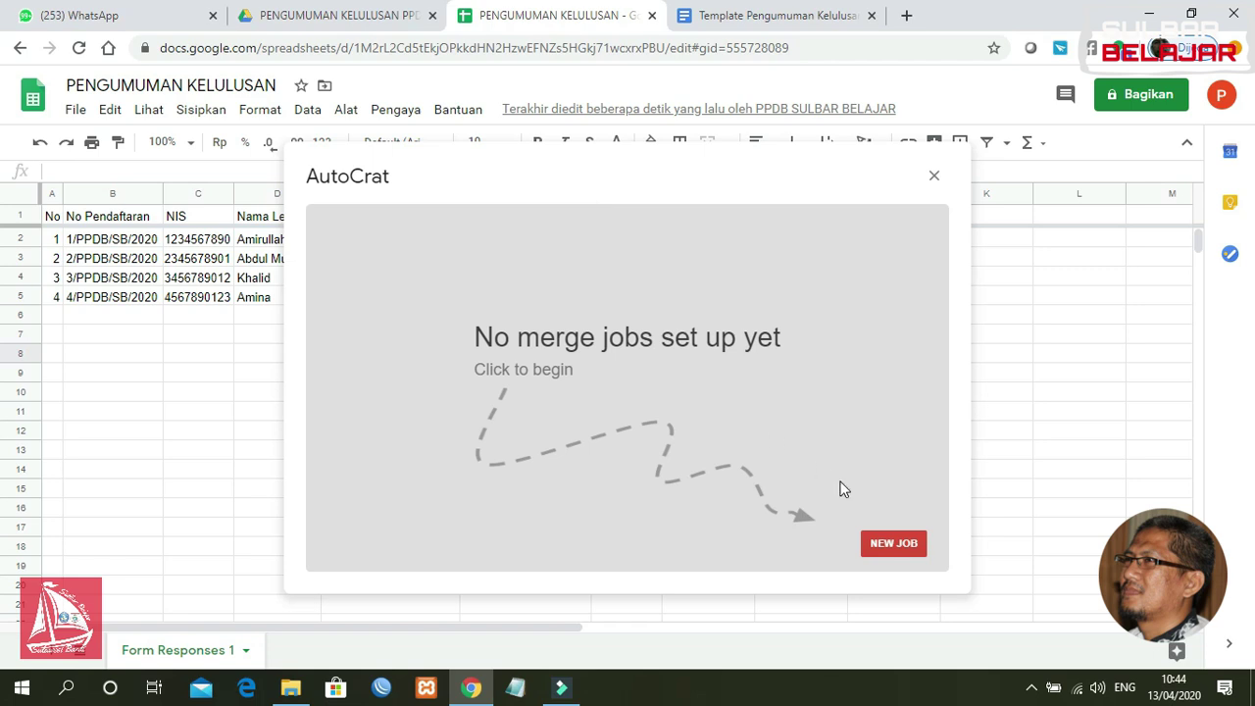
Step: Start a new Autocrat merge job and enter the job name 'Pengumuman Kelulusan'
left_click(891, 545)
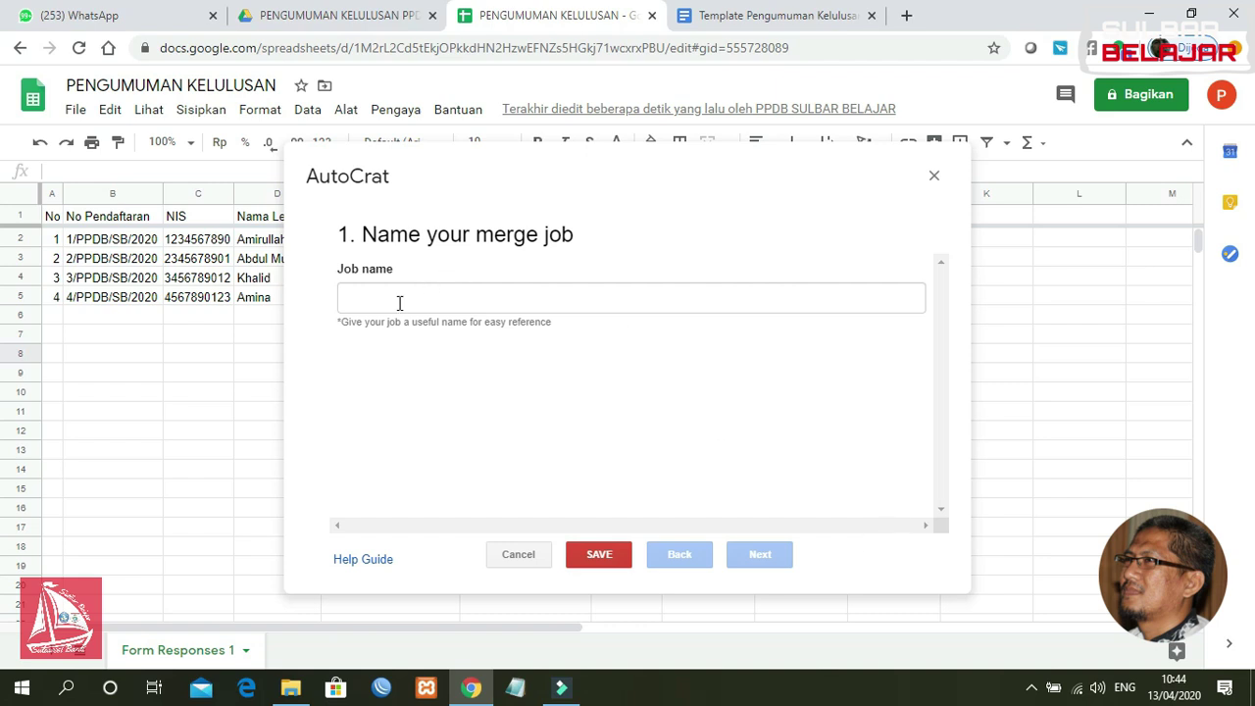
left_click(396, 306)
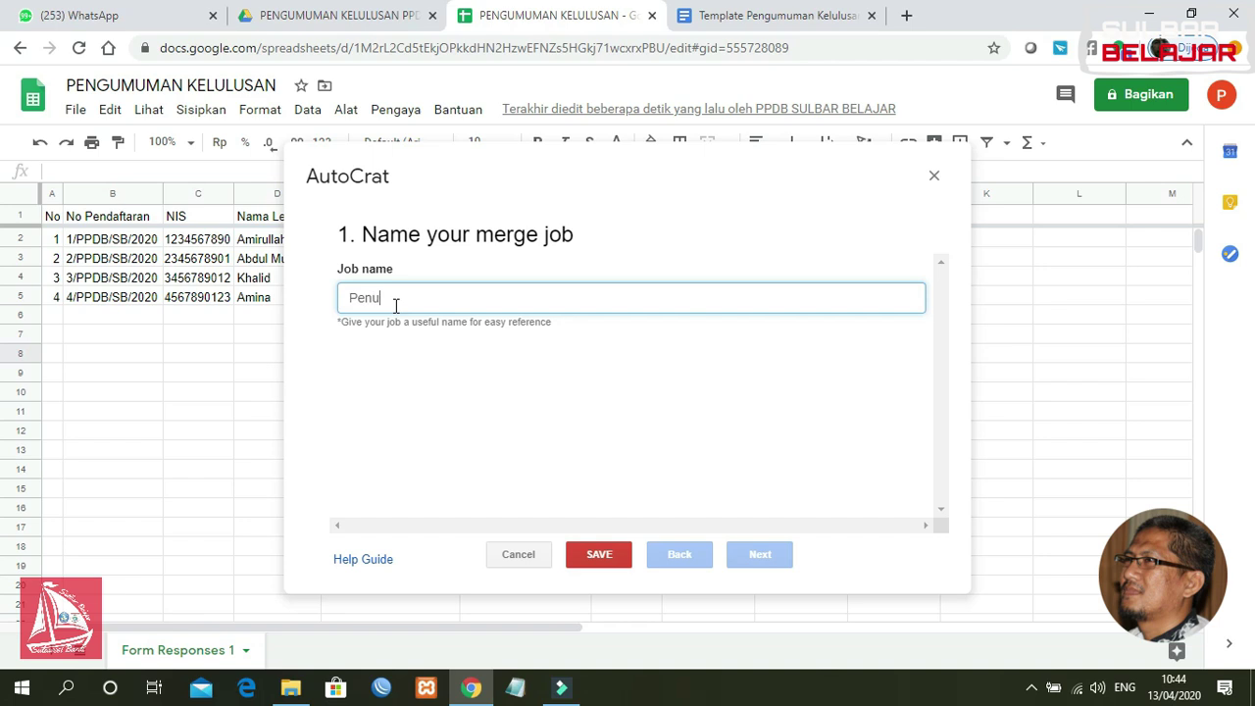
key("BackSpace")
type("gumuman Kelulusan")
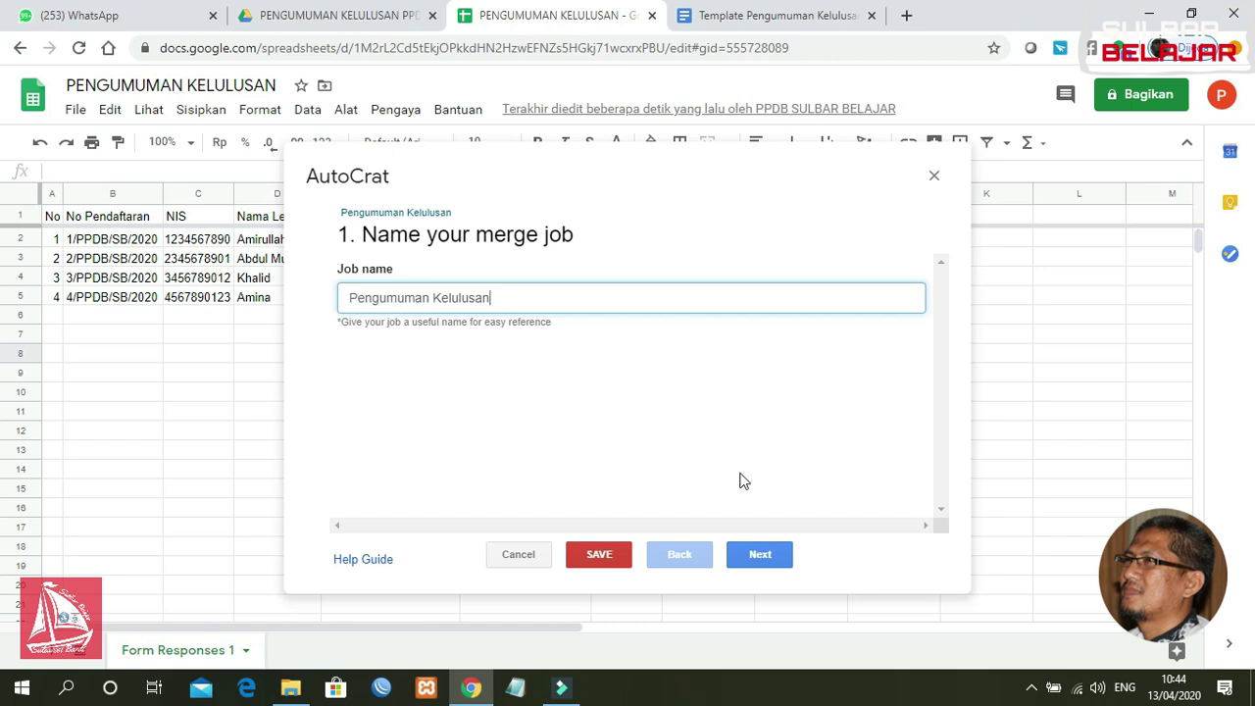
Step: Choose Template Pengumuman Kelulusan from Drive as the job's template and advance to tag mapping
left_click(761, 555)
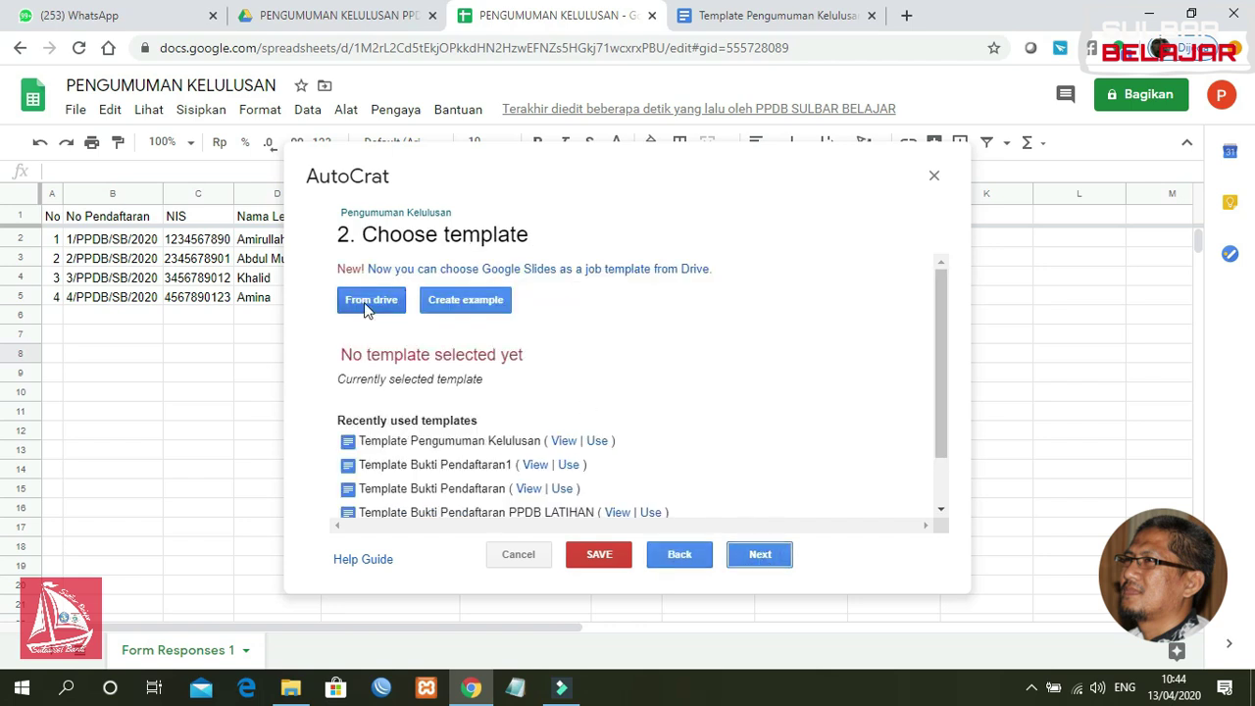
left_click(371, 300)
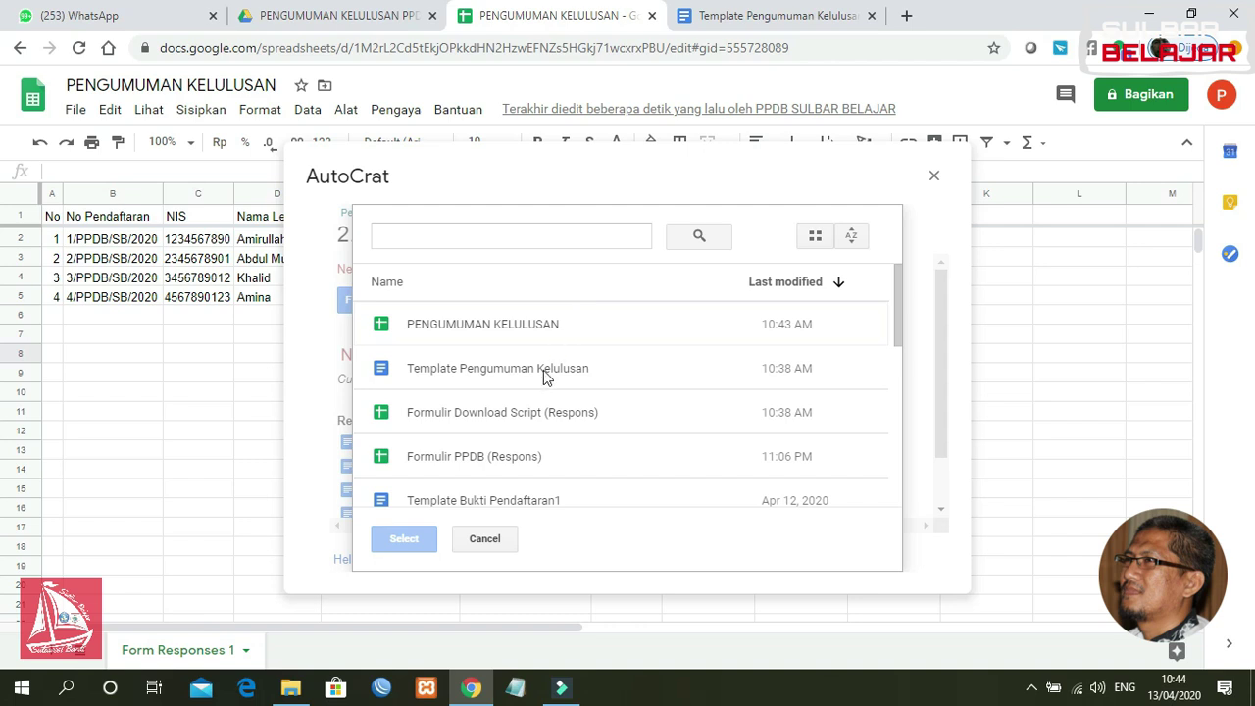
left_click(544, 377)
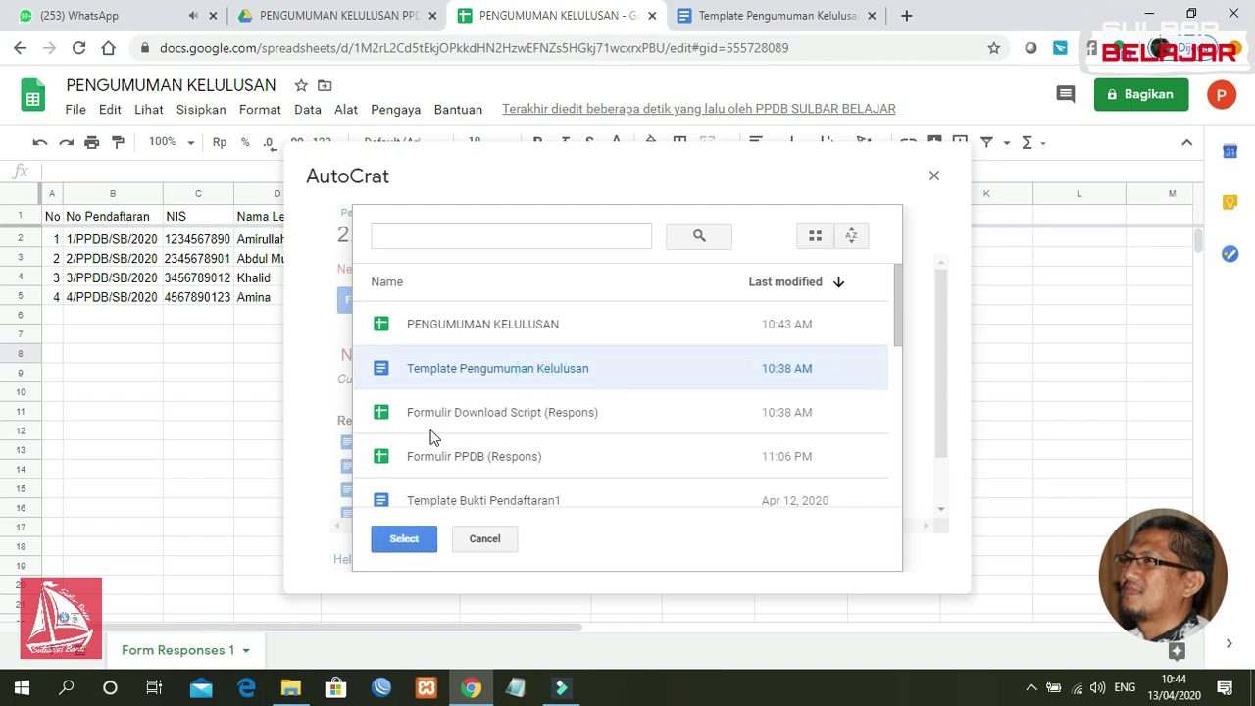
left_click(402, 540)
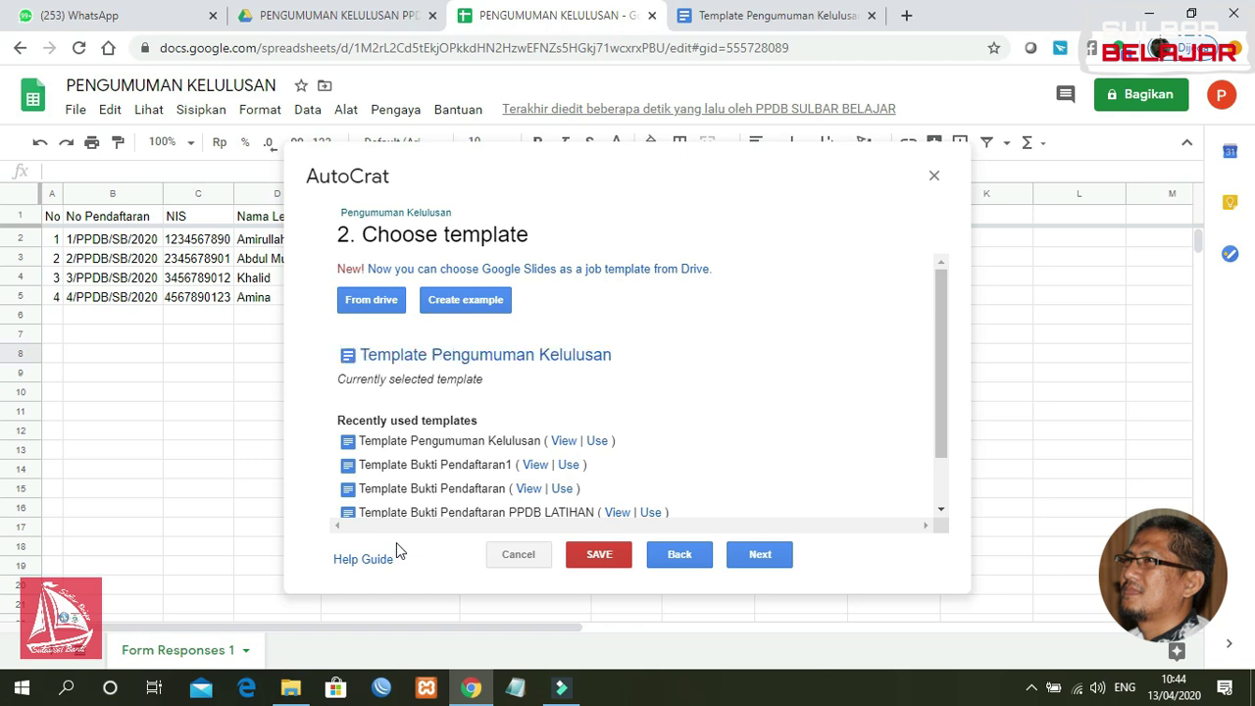
left_click(760, 556)
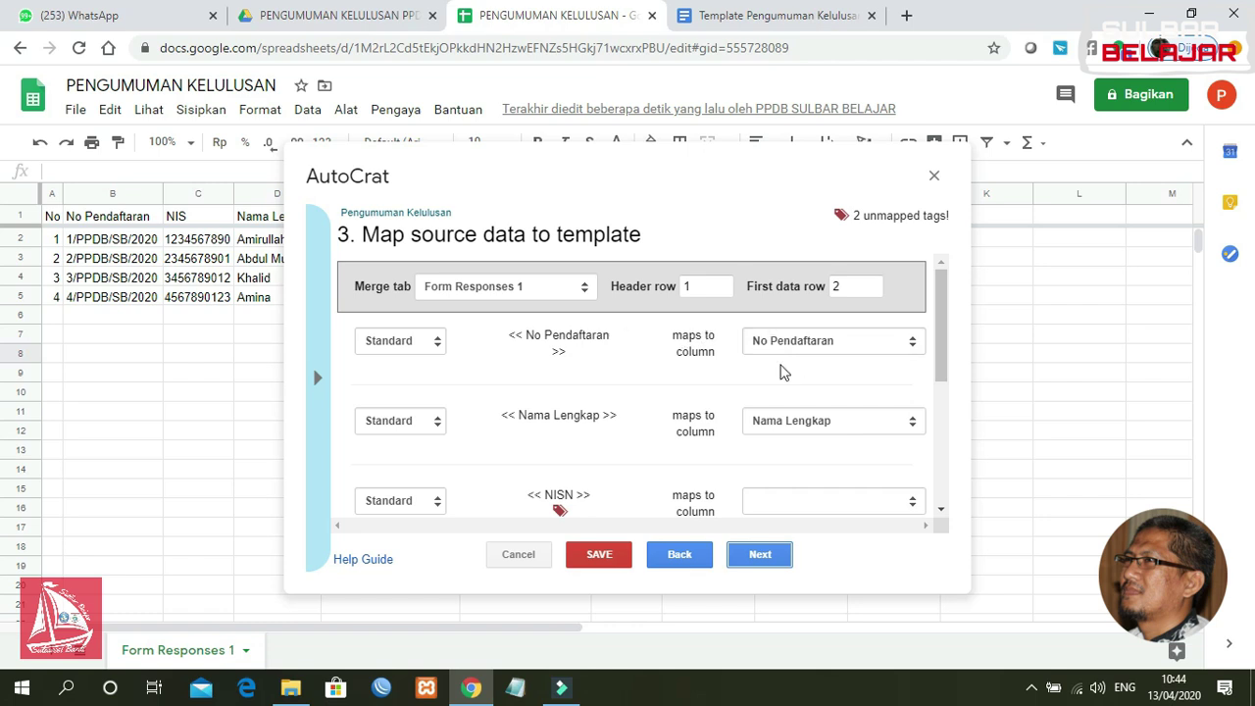
Step: Map NISN to the NIS column, Asal Sekolah to Nama Sekolah, and keep Status on Status
left_click_drag(941, 356, 942, 405)
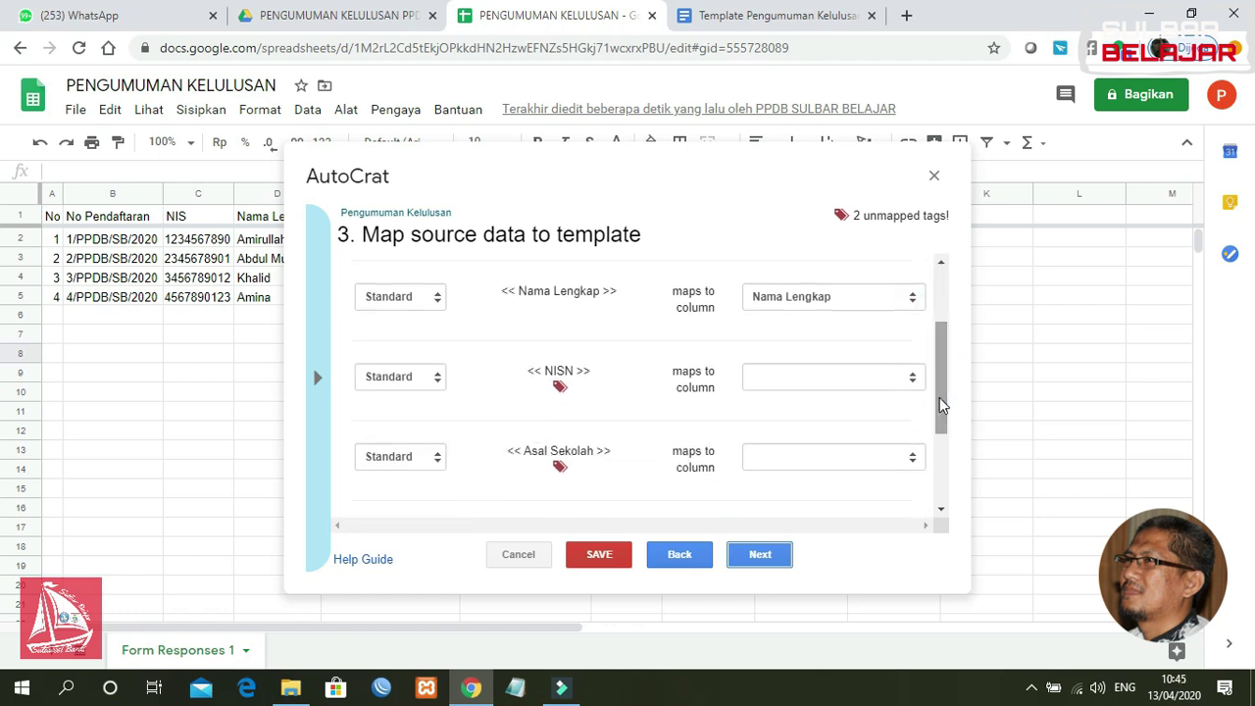
left_click(779, 380)
left_click(781, 440)
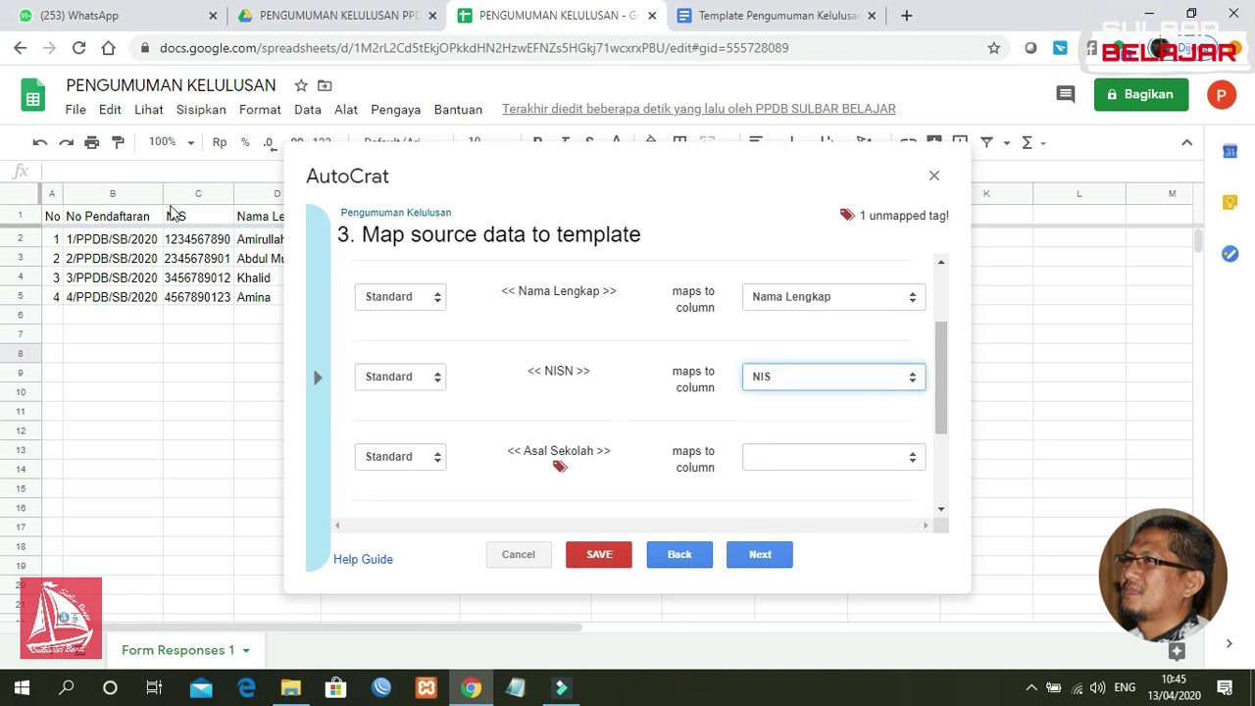
left_click(187, 223)
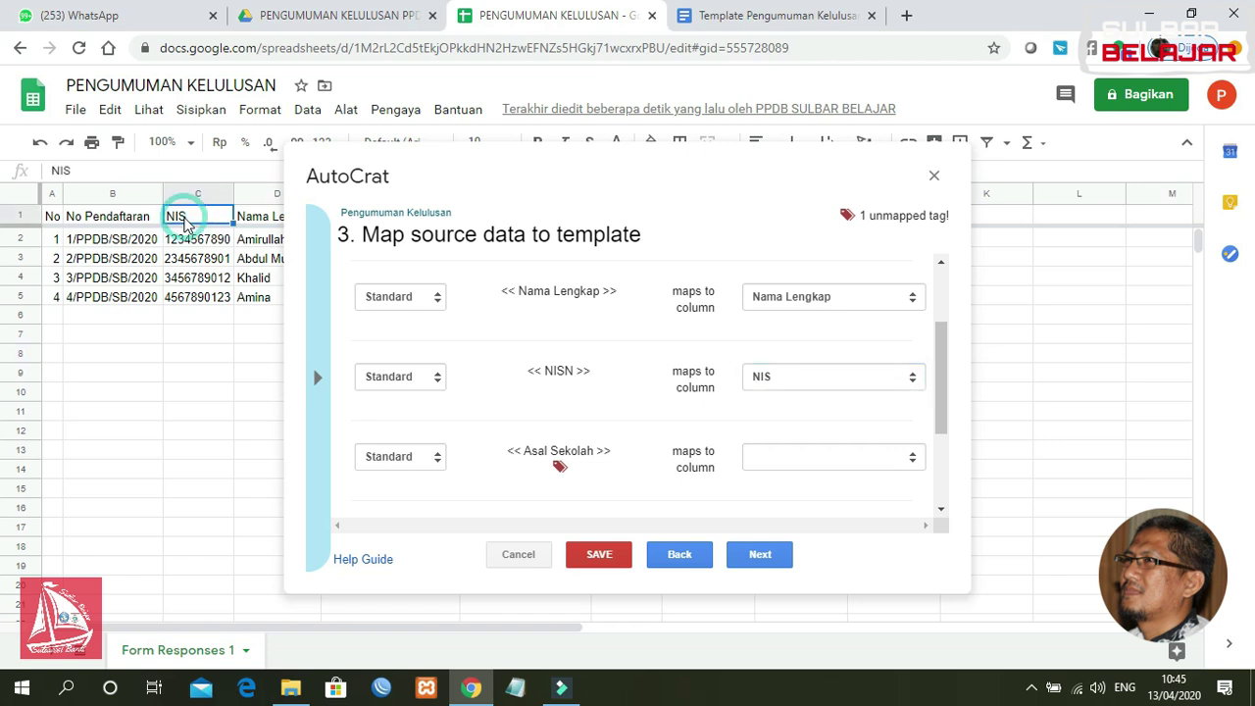
scroll(943, 359, "down", 1)
left_click(850, 377)
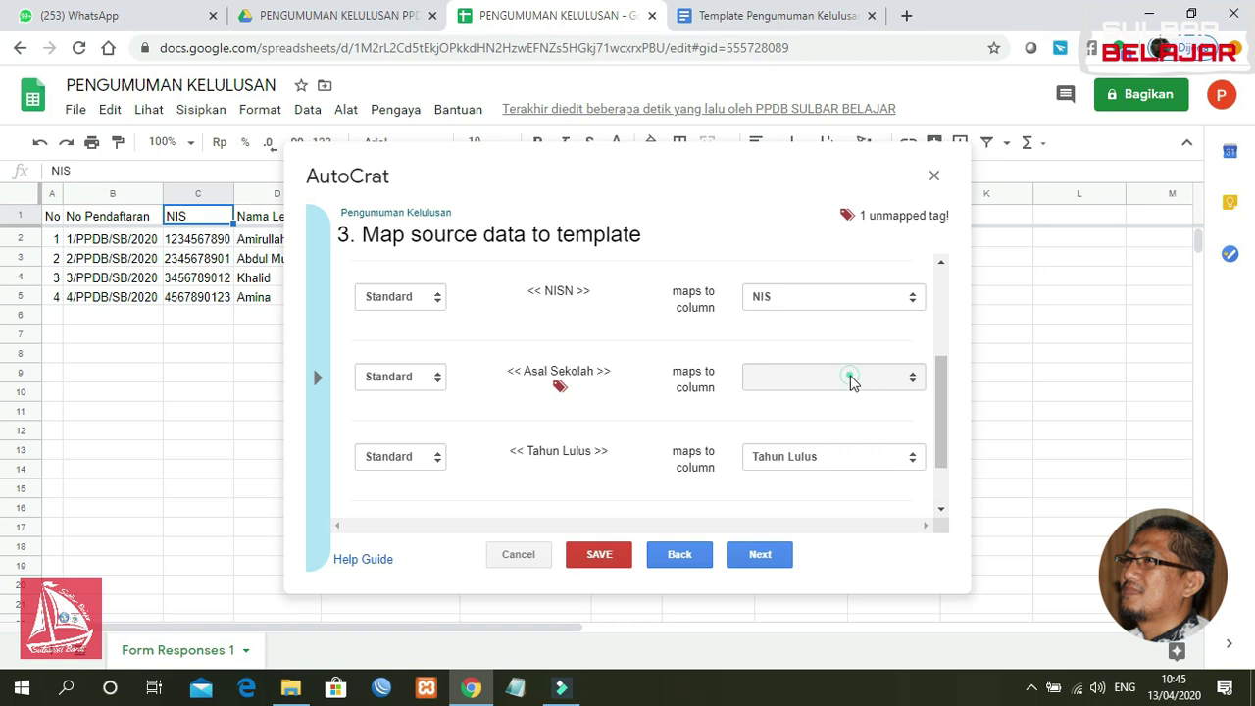
left_click(819, 484)
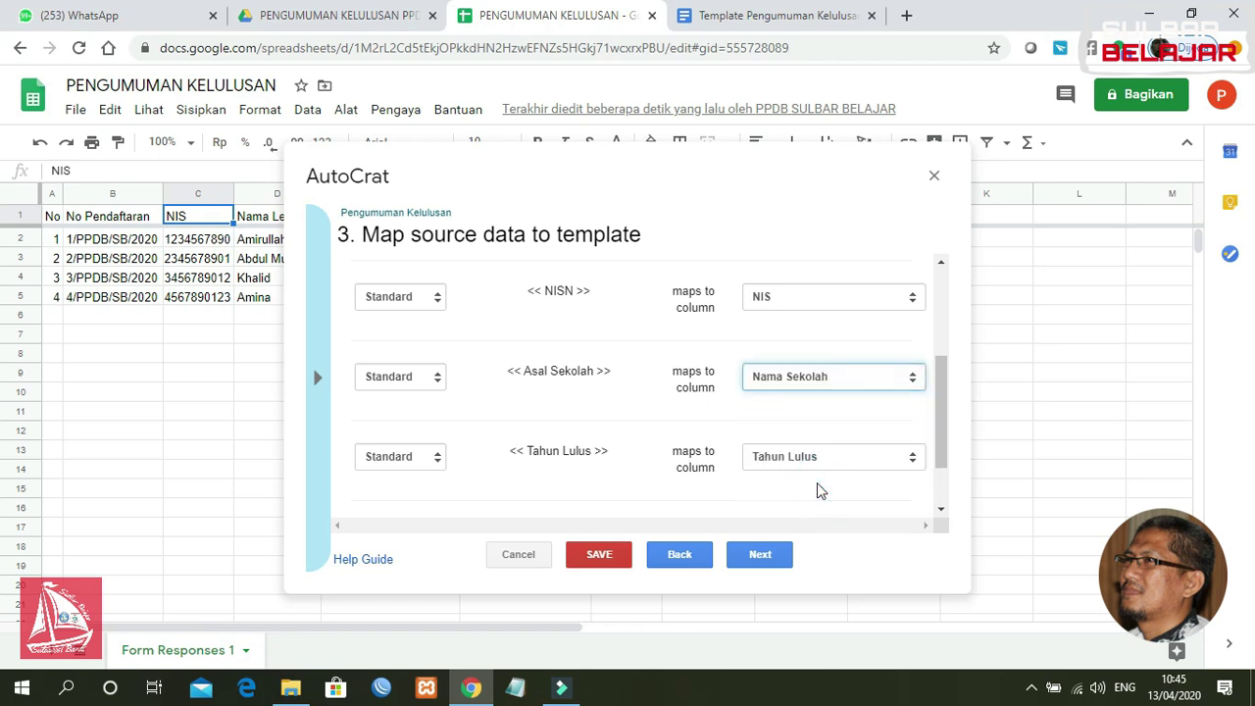
left_click_drag(946, 419, 943, 471)
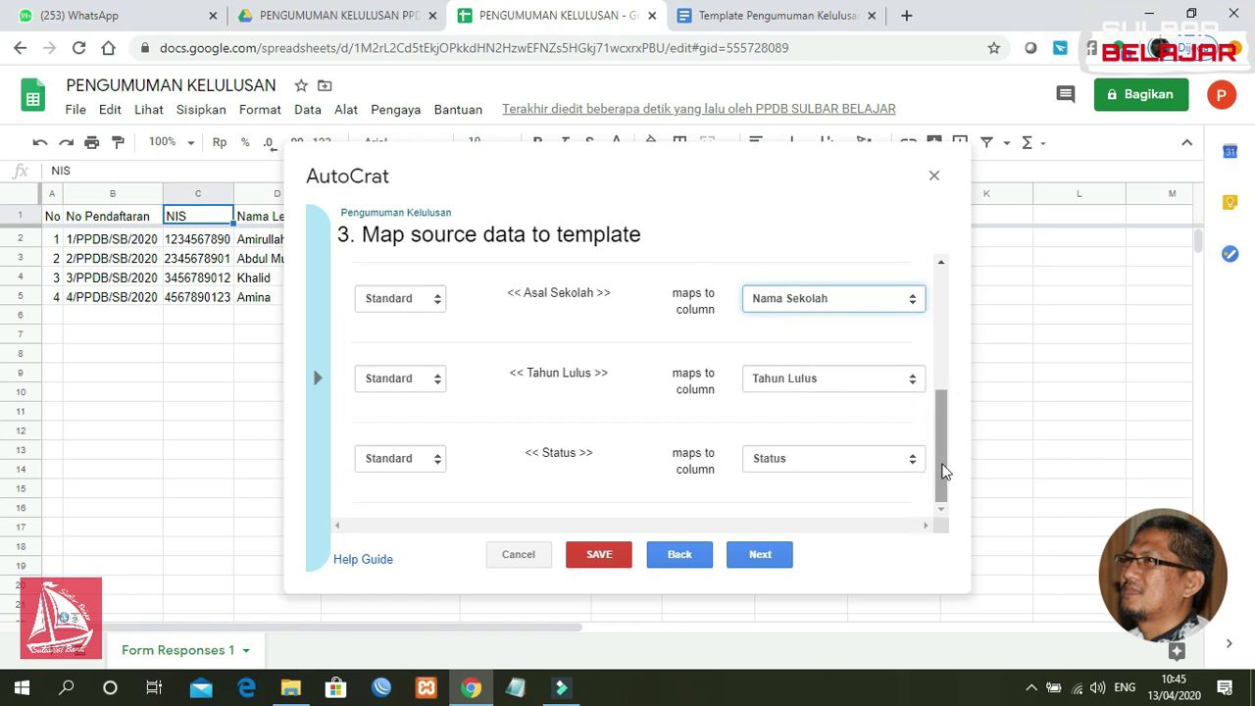
left_click(837, 461)
left_click(818, 583)
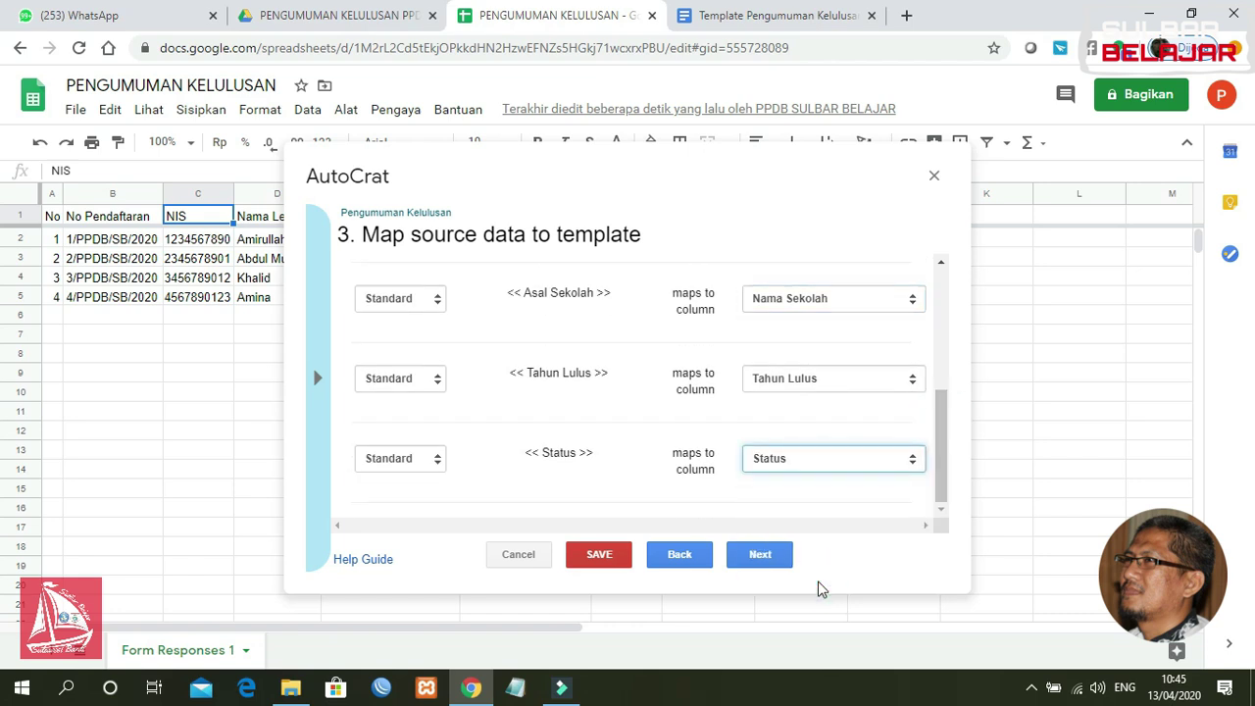
left_click(759, 559)
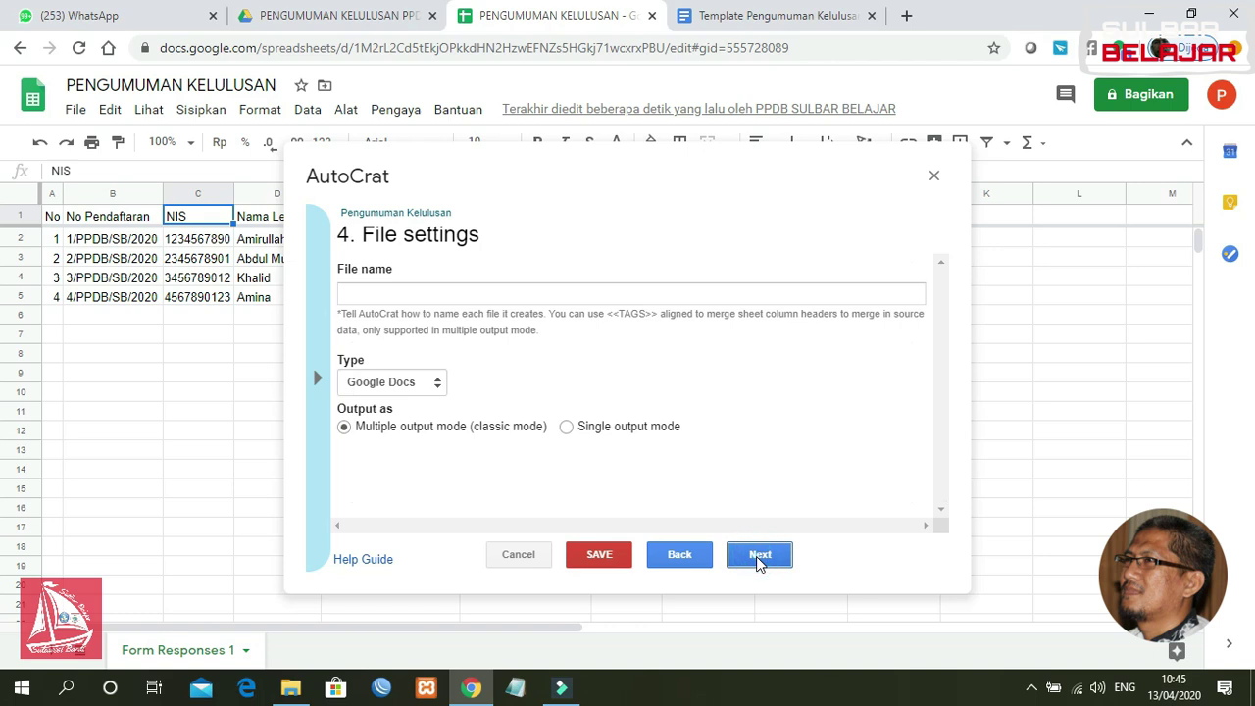
Step: Name the output files 'Bukti Kelulusan PPDB SMKN Sulbar Belajar' and set their type to PDF
left_click(451, 294)
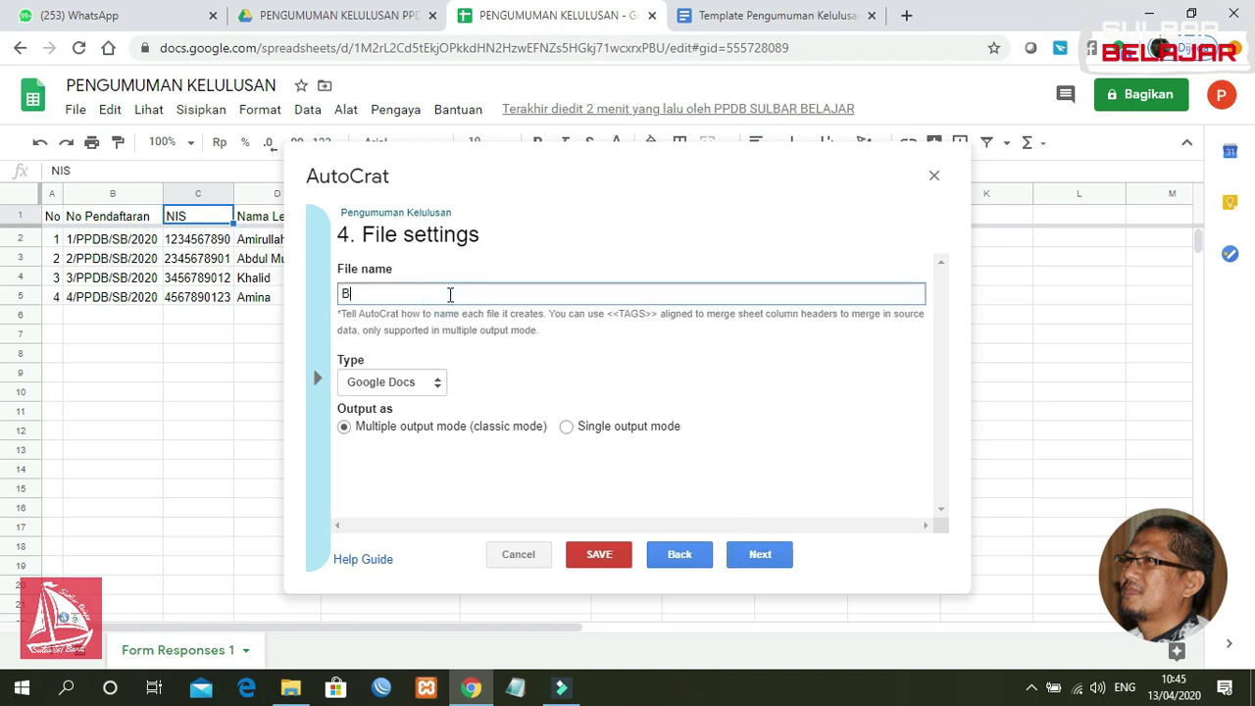
type("Bukti Kelulusan PPDB SMKN Sulbar Belajar")
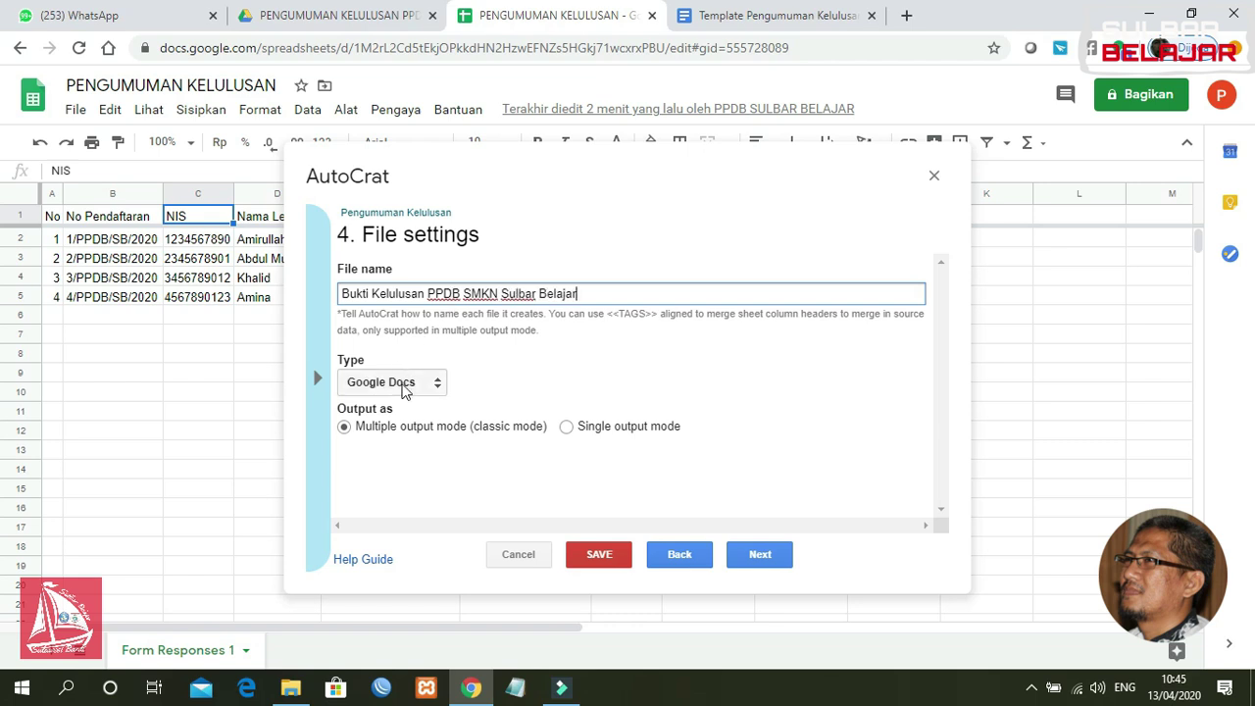
left_click(405, 387)
left_click(400, 417)
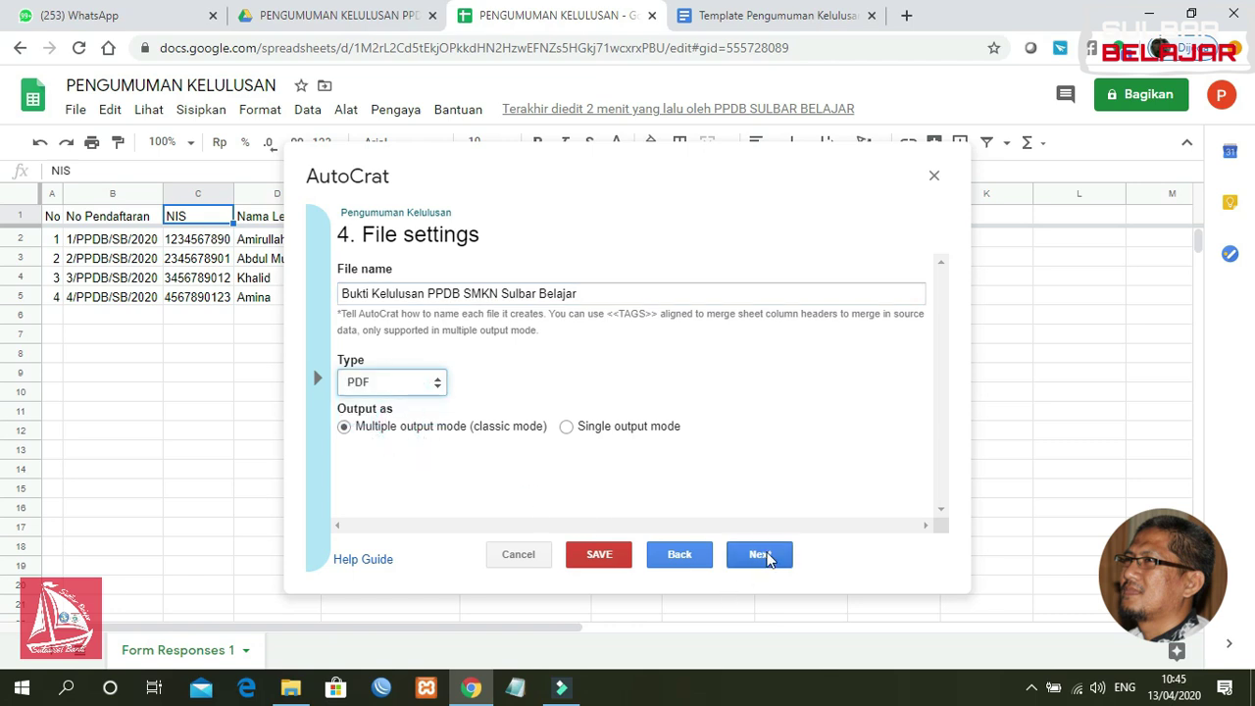
left_click(762, 555)
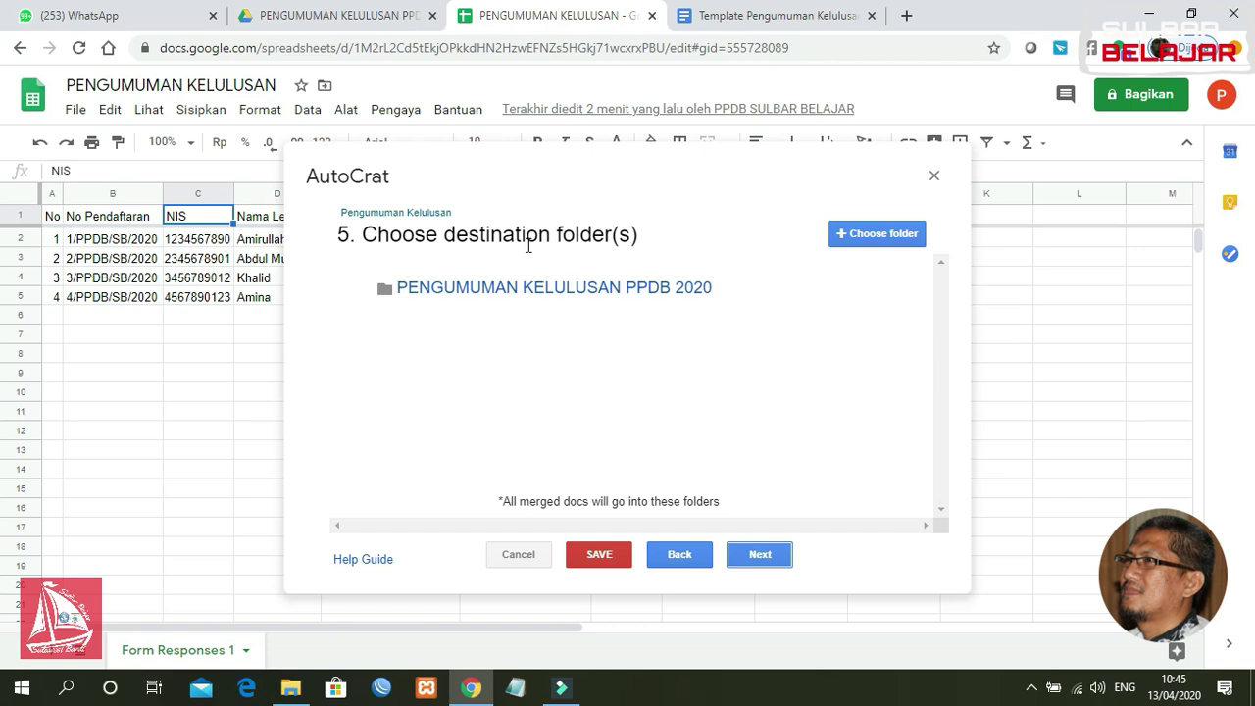
Step: Replace the old destination folder with the FILE PENGUMUMAN KELULUSAN folder
mouse_move(781, 283)
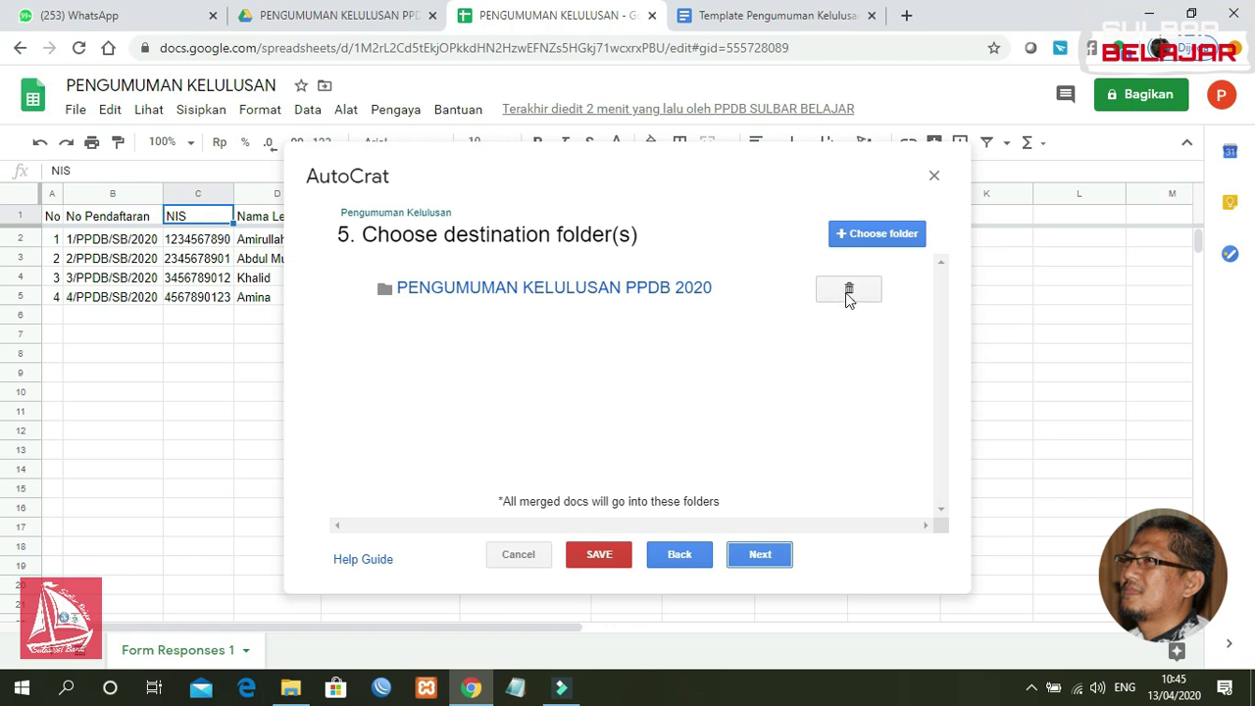
left_click(849, 292)
left_click(881, 360)
left_click(855, 233)
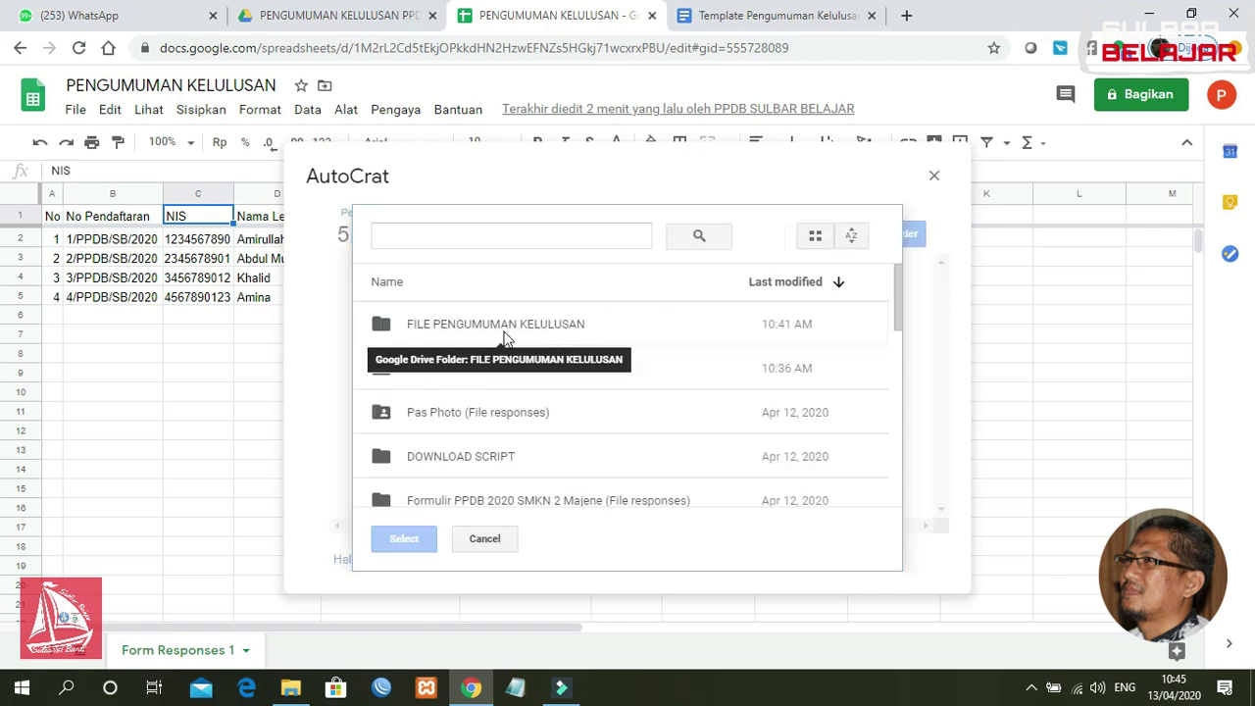
left_click(498, 326)
left_click(408, 540)
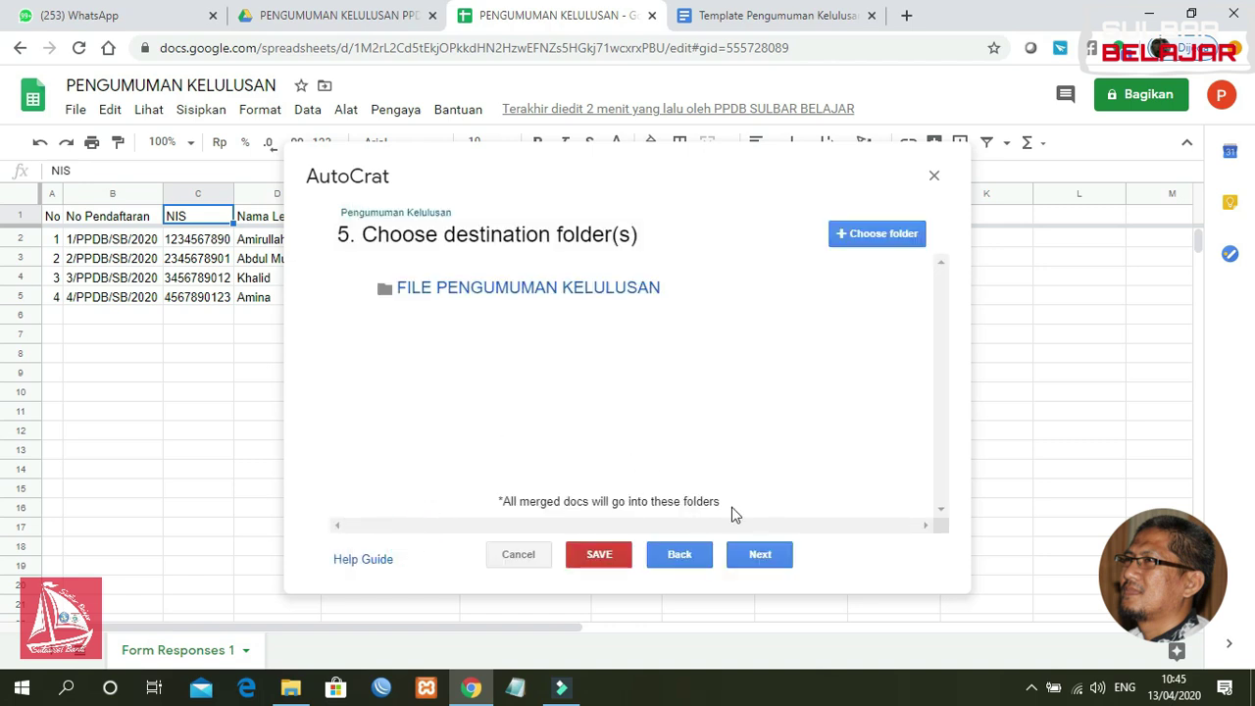
Step: Advance past the folder, dynamic-folder and merge-condition steps without adding any condition
left_click(756, 561)
left_click(758, 555)
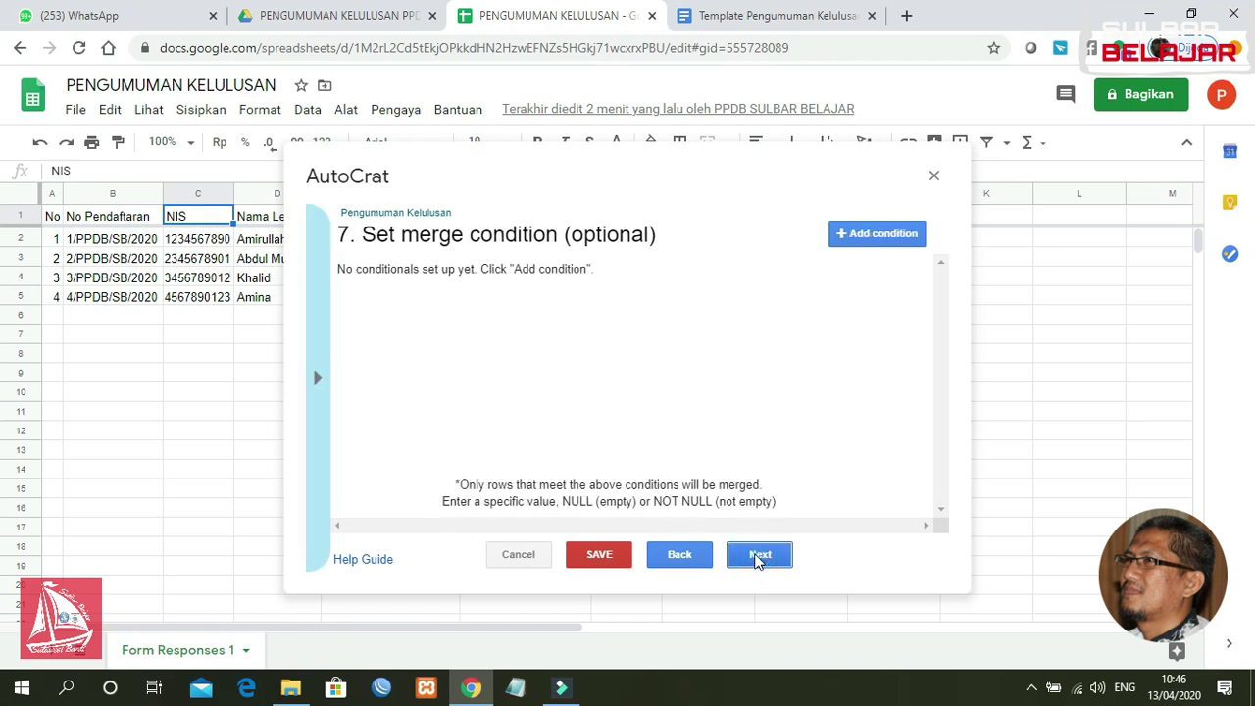
left_click(758, 556)
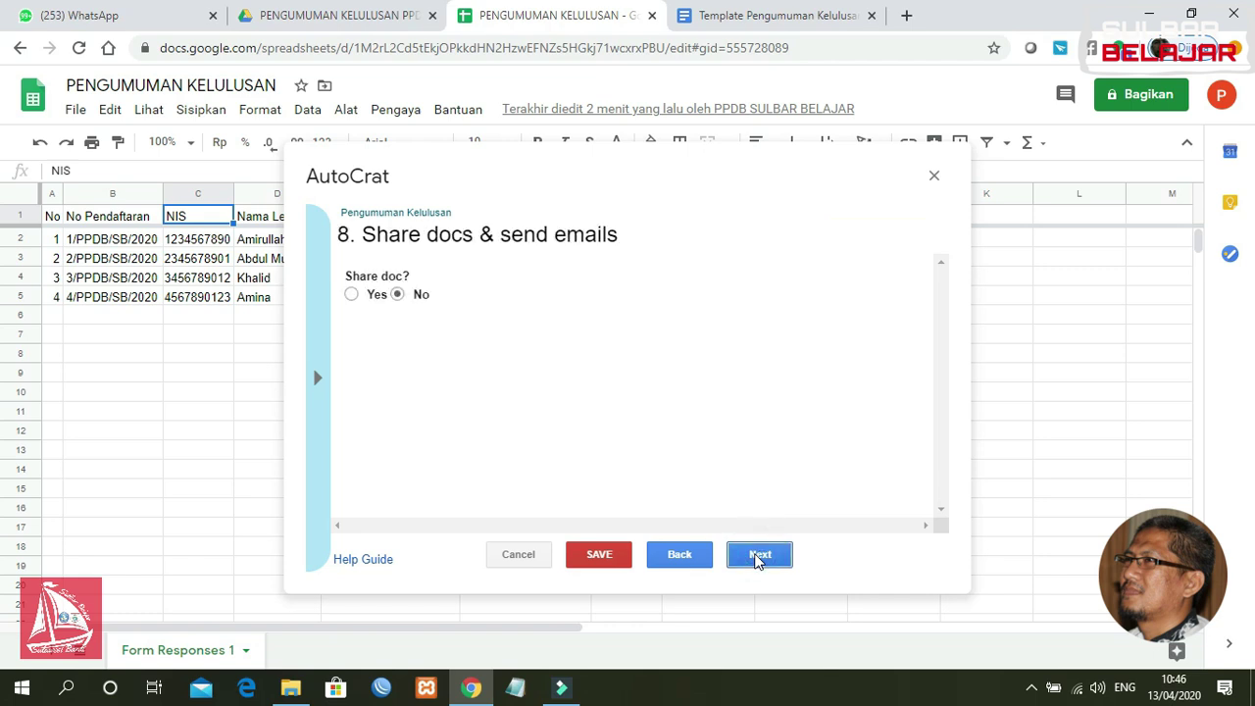
Step: Set Share doc? to Yes and address the email To field to <<Email>>
left_click(351, 295)
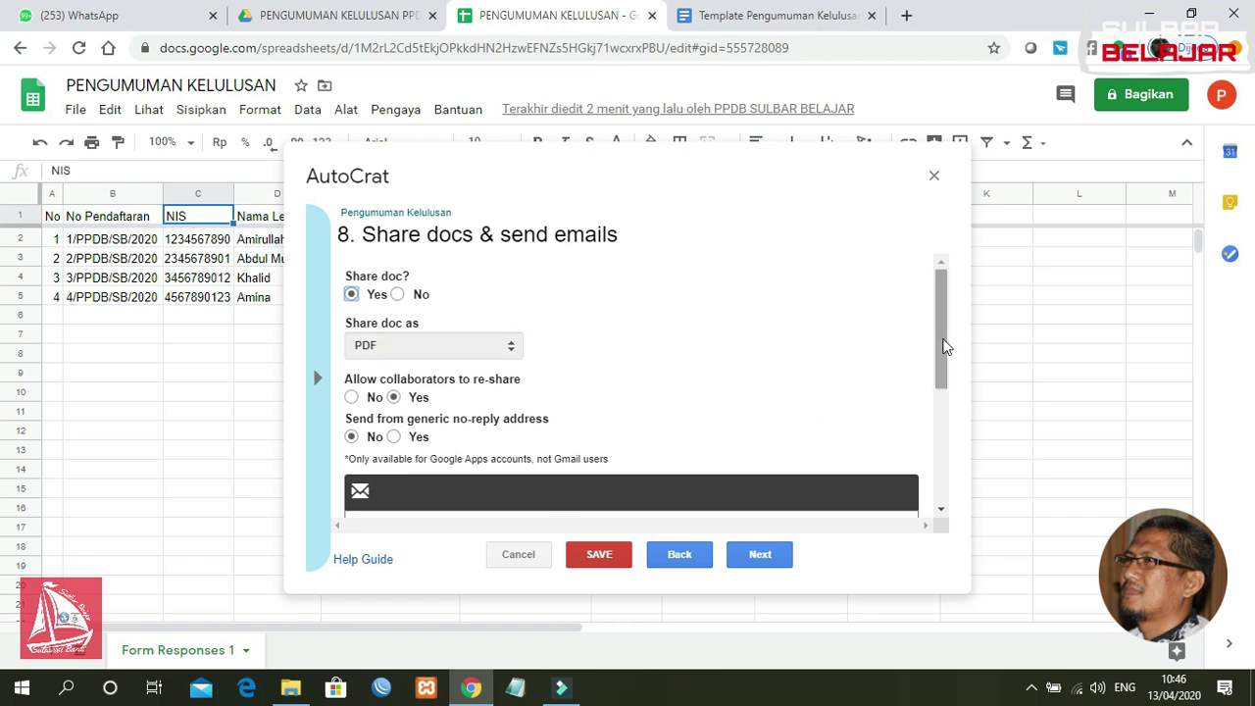
left_click_drag(943, 344, 939, 419)
left_click(394, 364)
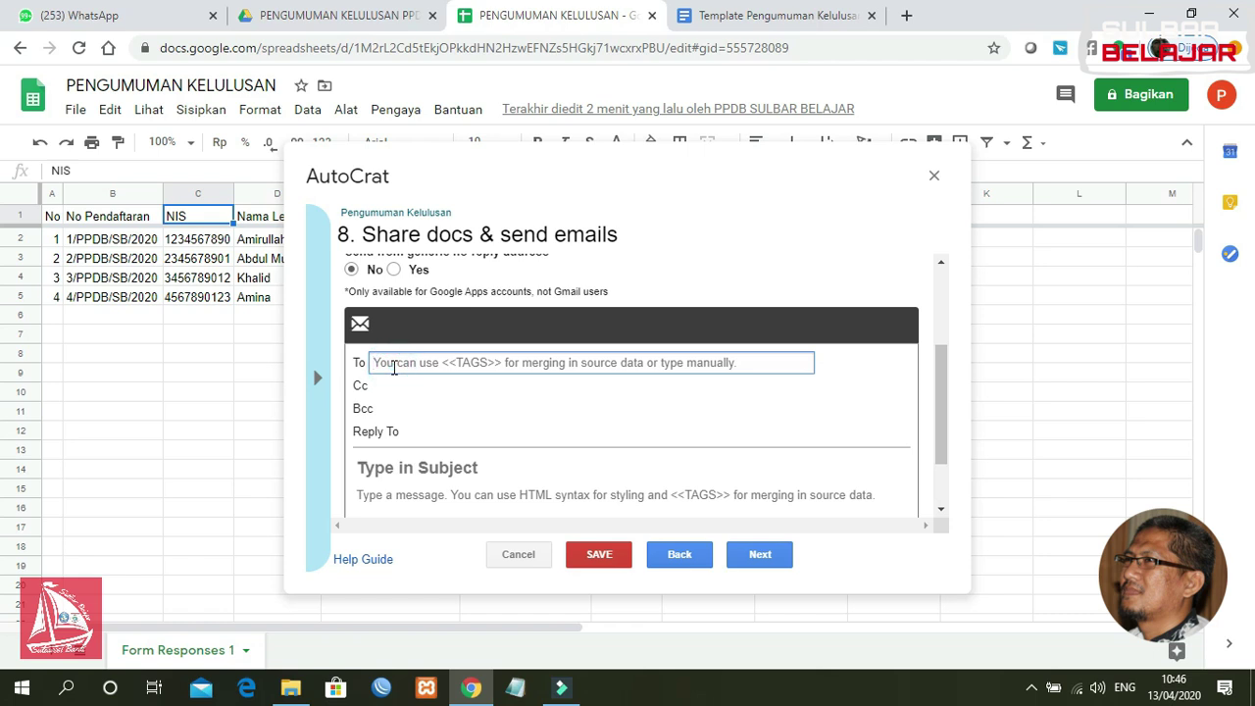
type("<<E")
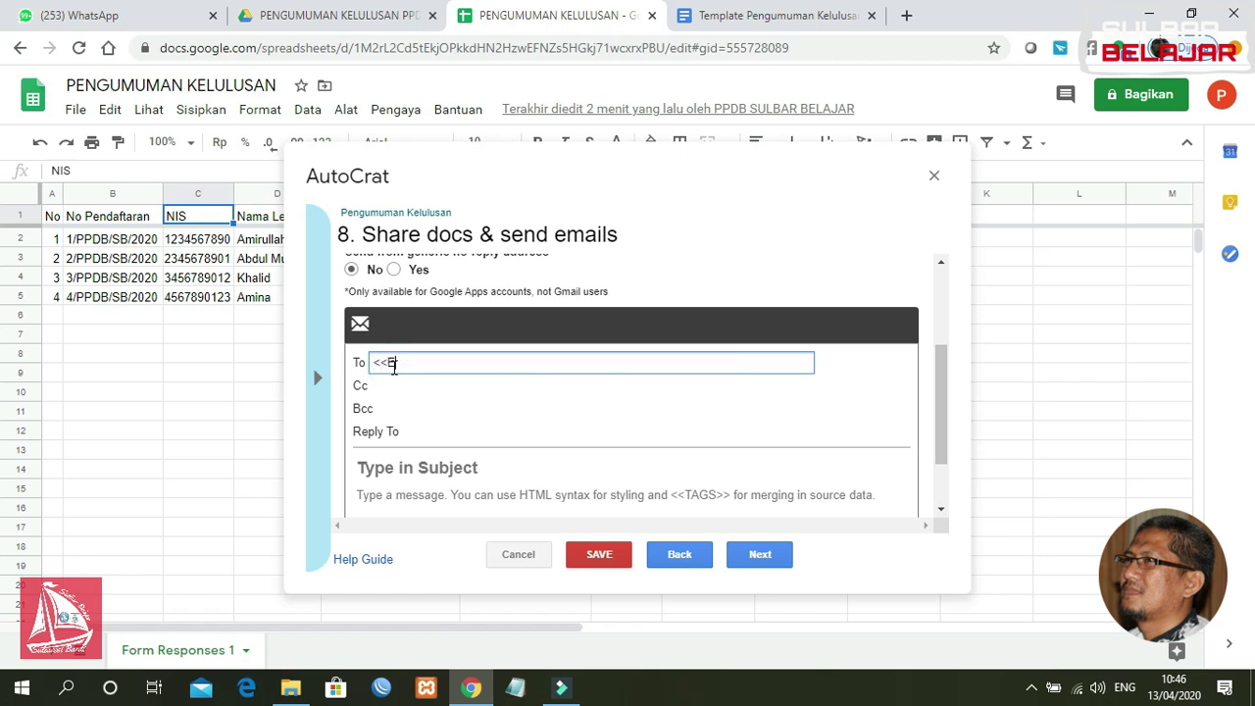
type("mail>>")
left_click_drag(939, 403, 941, 428)
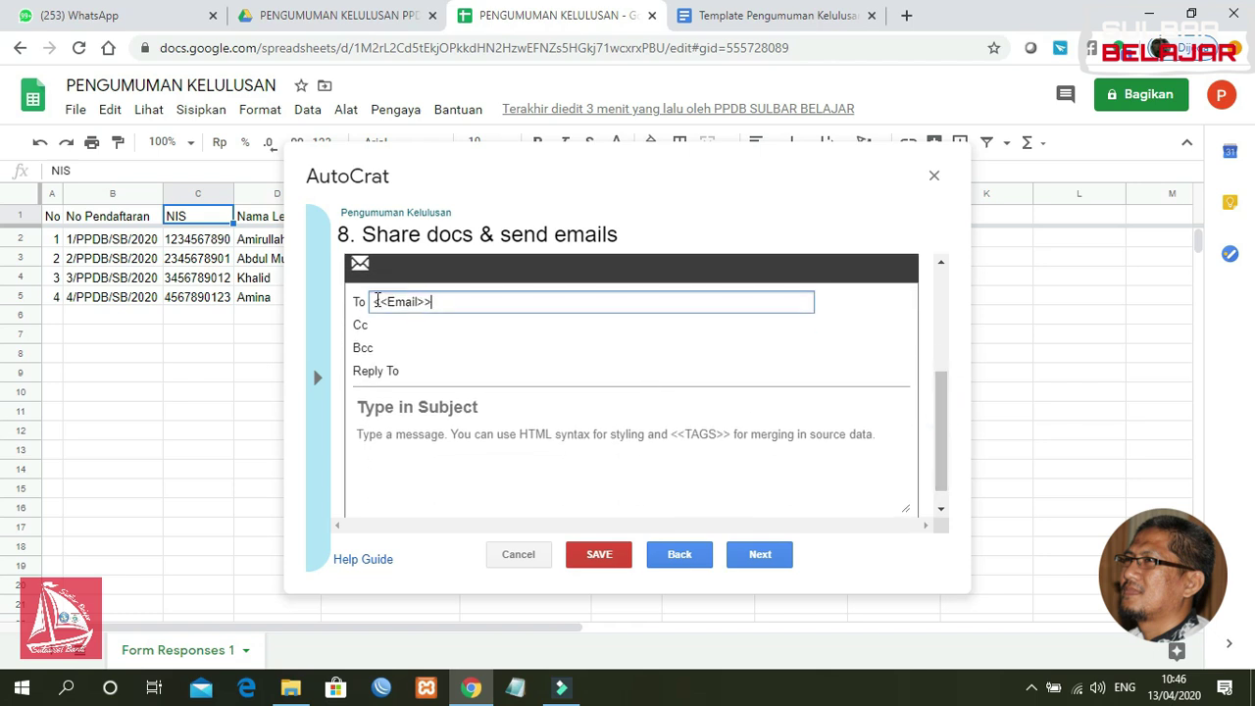
Step: Enter the email subject 'Pengumuman Kelulusan PPDB SMKN Sulbar Belajar'
left_click(426, 407)
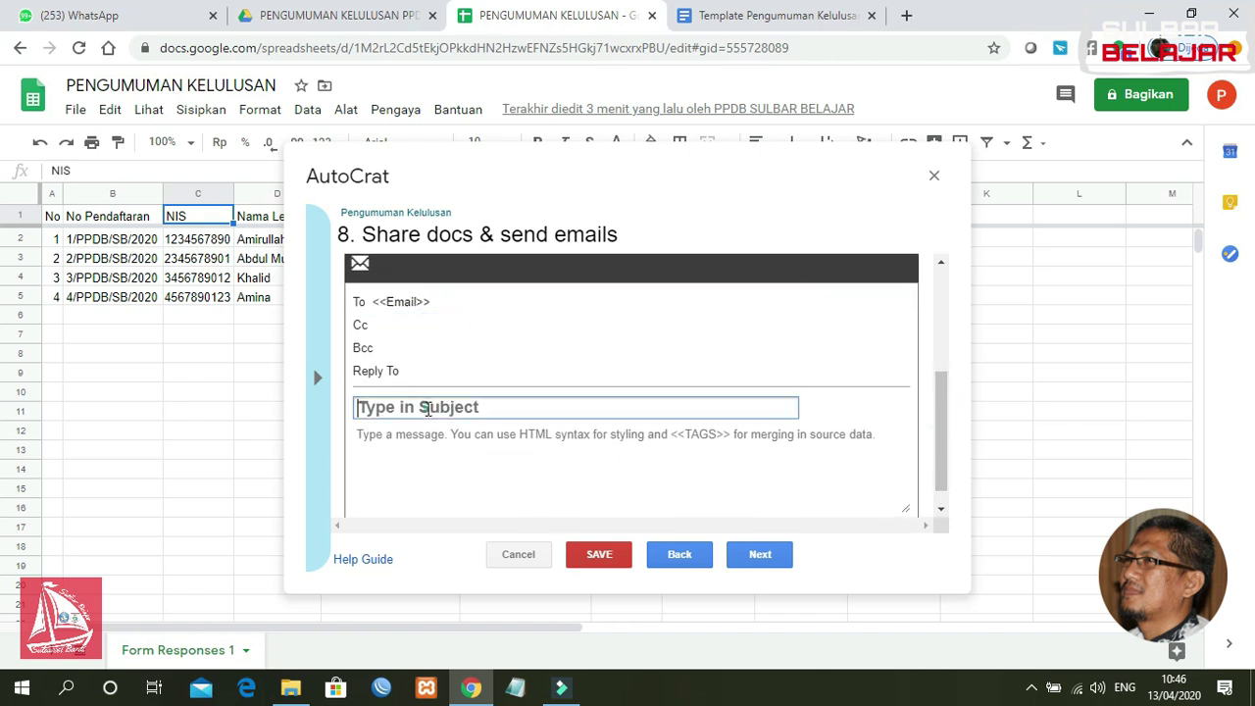
type("Pen")
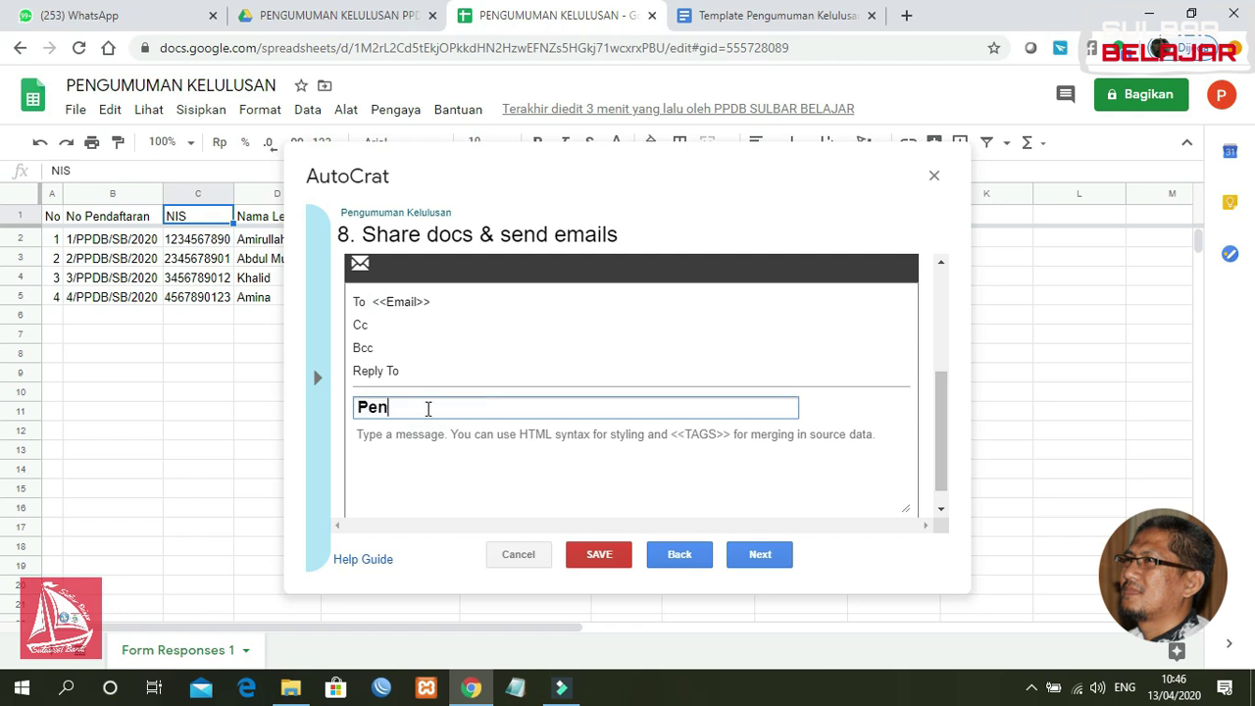
type("gumuman Kelulusan")
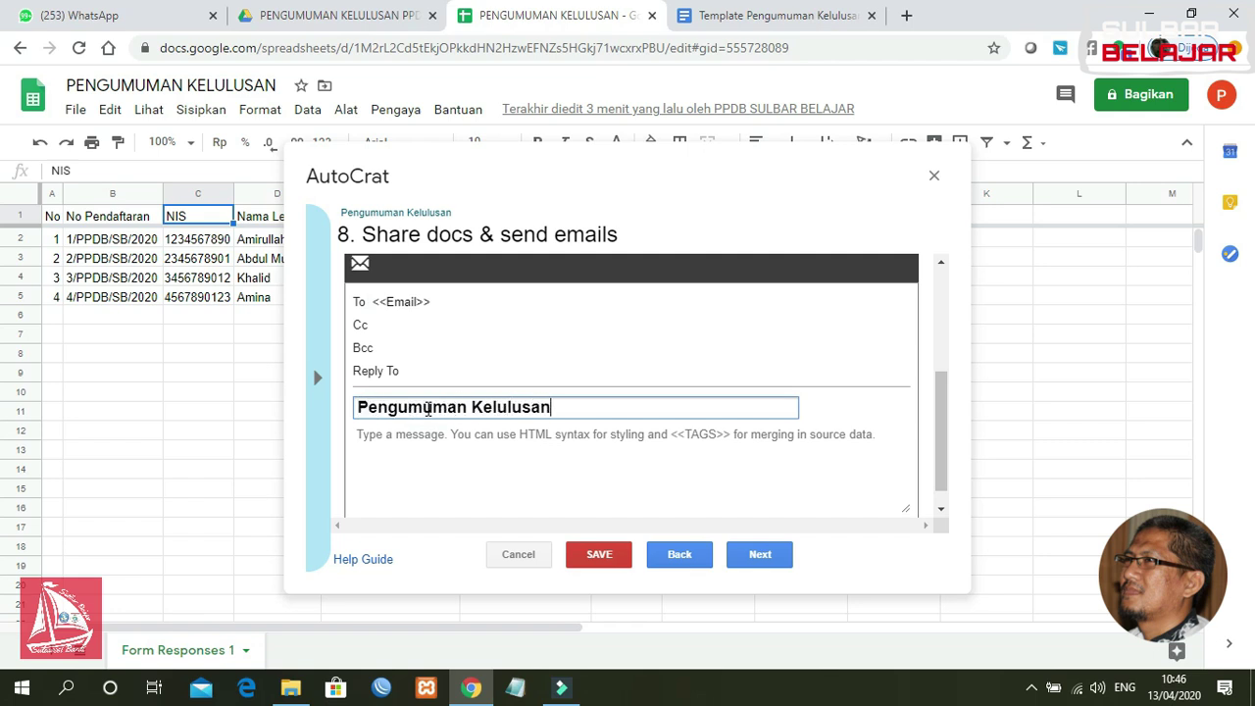
type(" PPDB SMKN ")
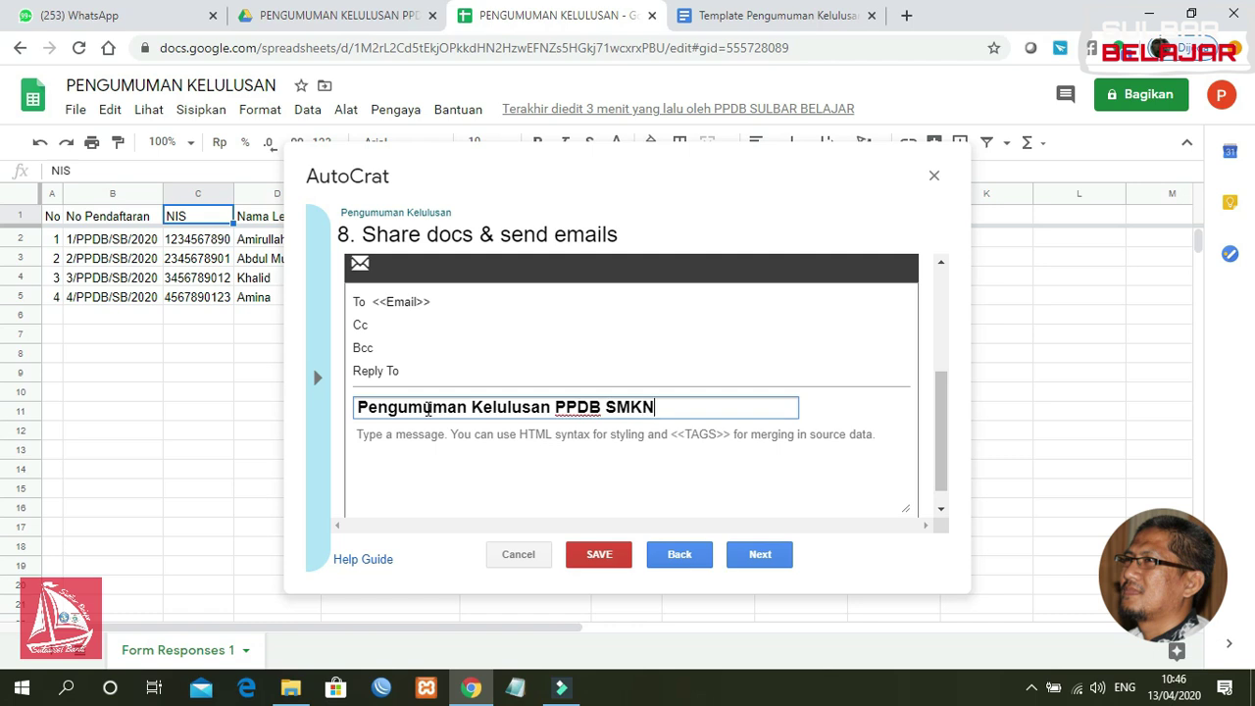
type("Sulbar Bela")
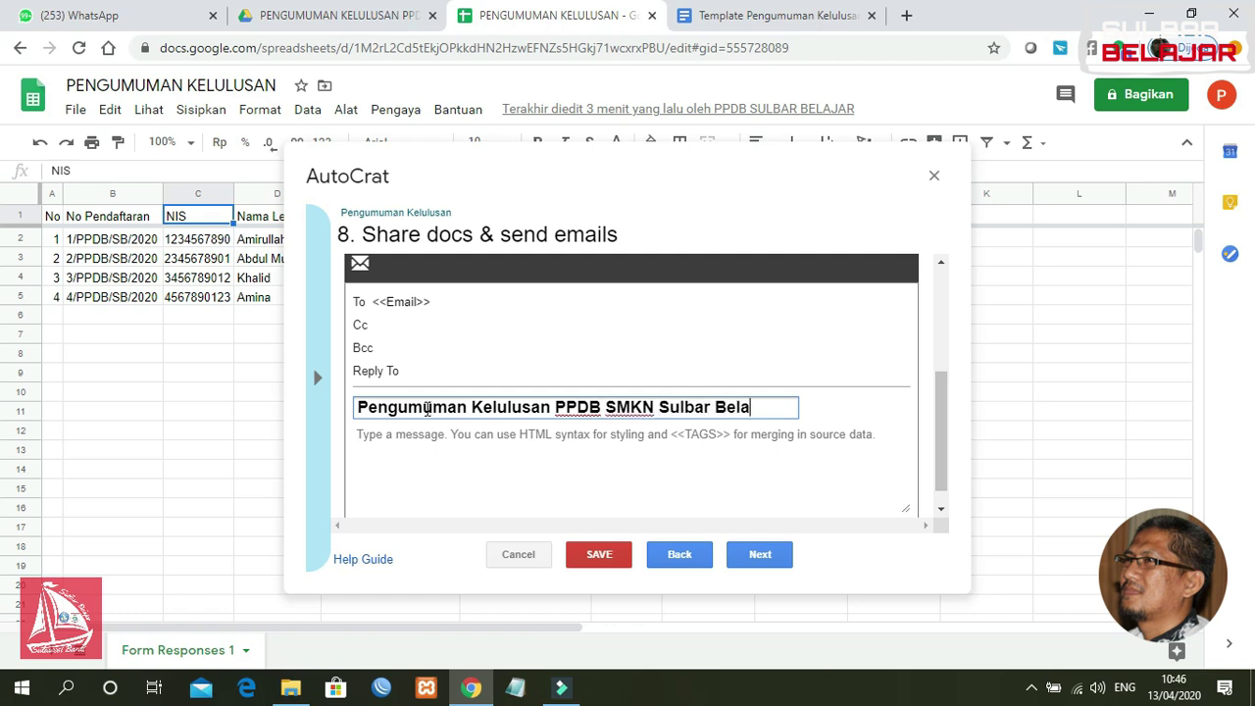
type("jar")
left_click(440, 440)
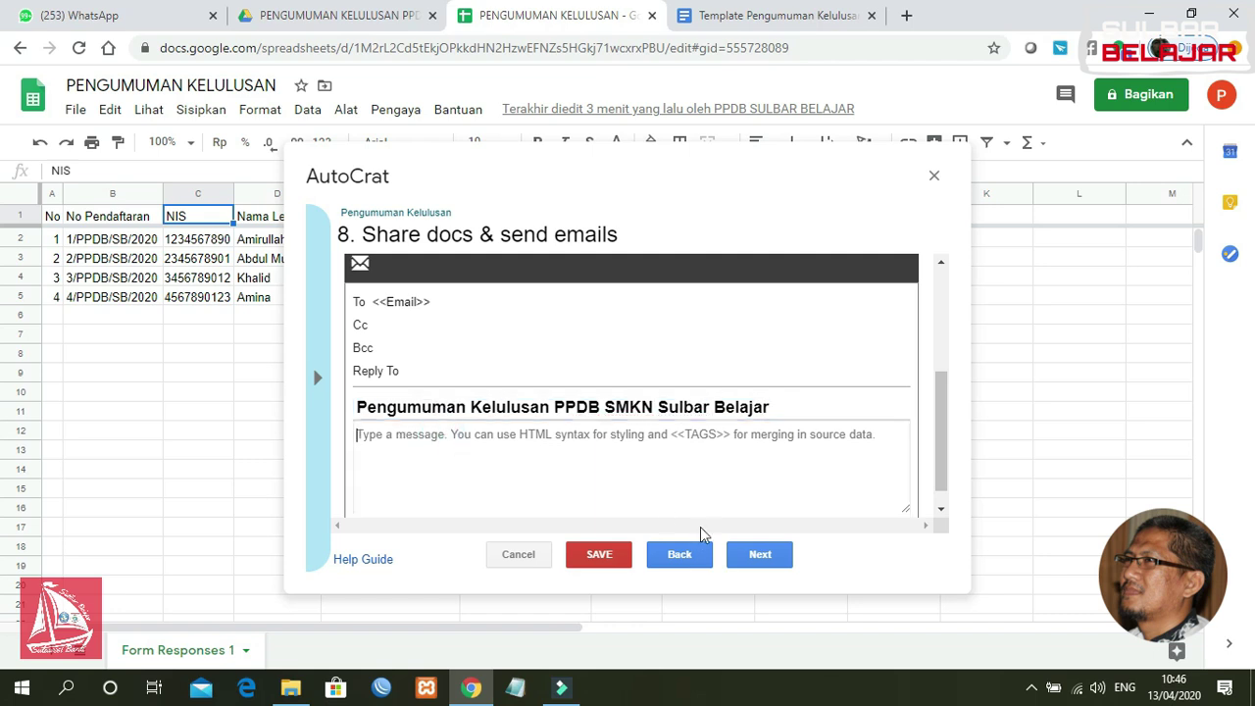
left_click_drag(942, 436, 942, 448)
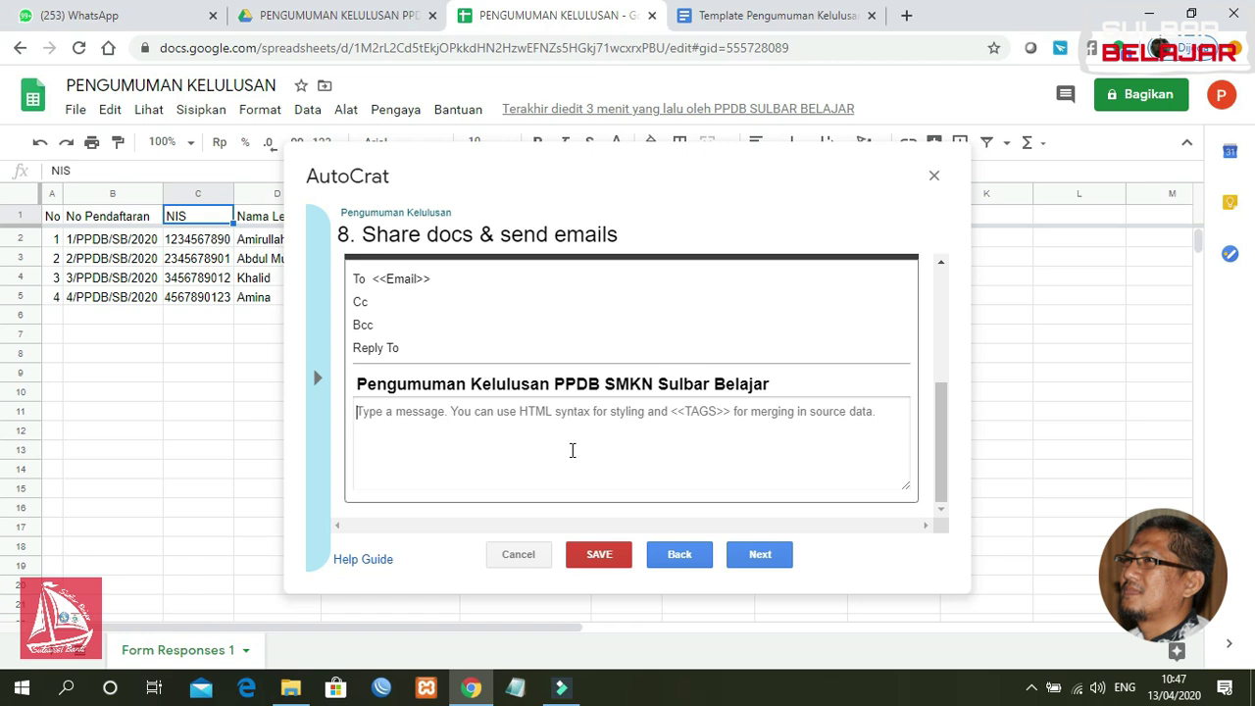
Step: Type the heading 'Pengumuman Kelulusan PPDB SMKN Sulbar Belajar' and begin 'Pengumuman status kelulusan Anda terlampir…'
type("Pen")
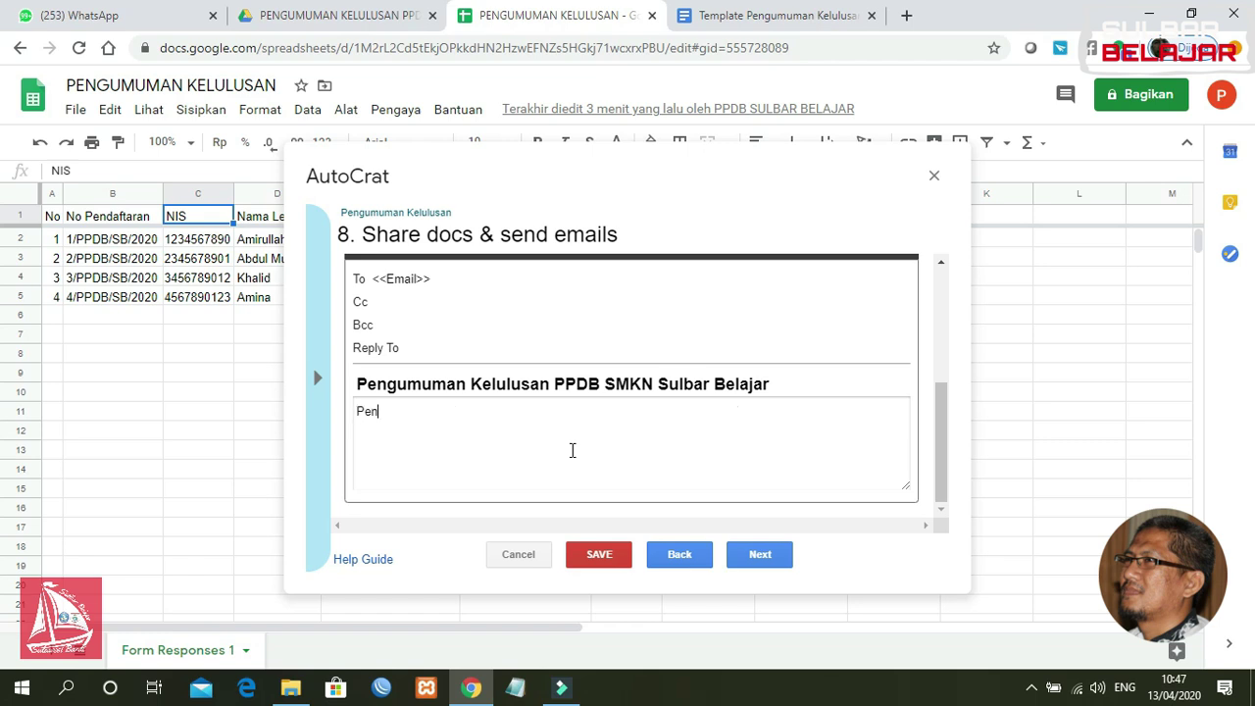
type("gumuman Kelulusa")
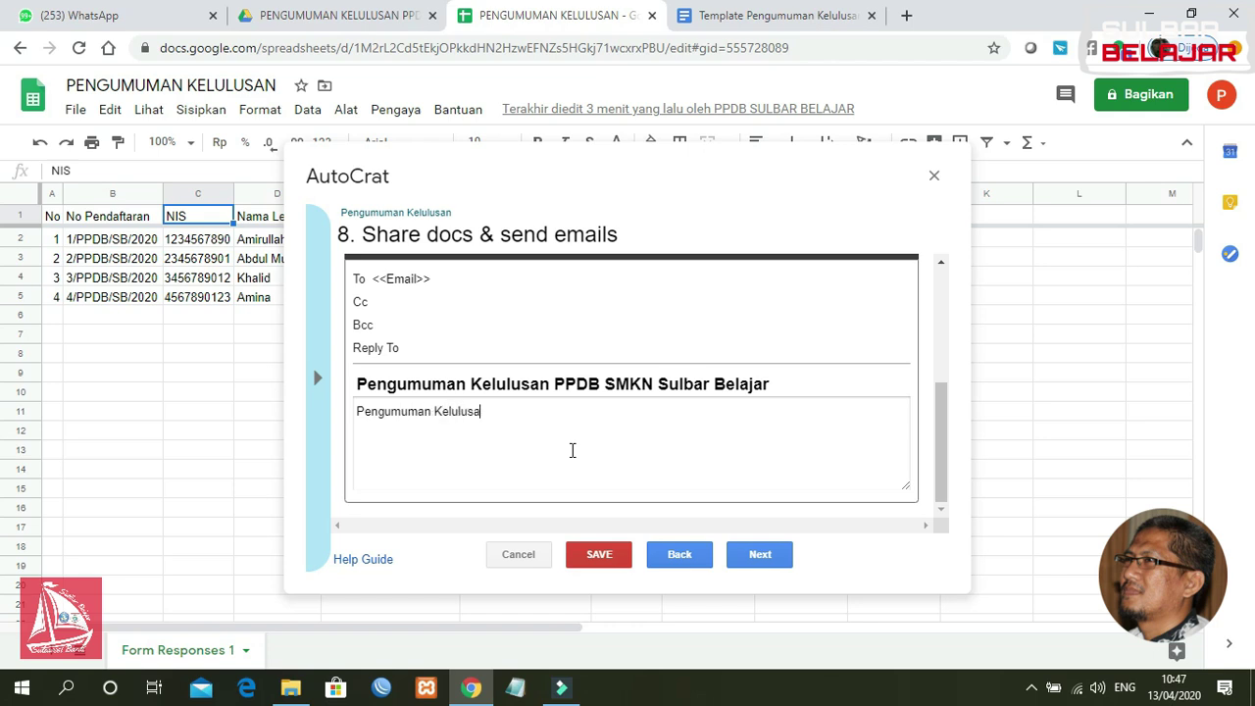
type("n PPDB SMKN Sulbar Belajar")
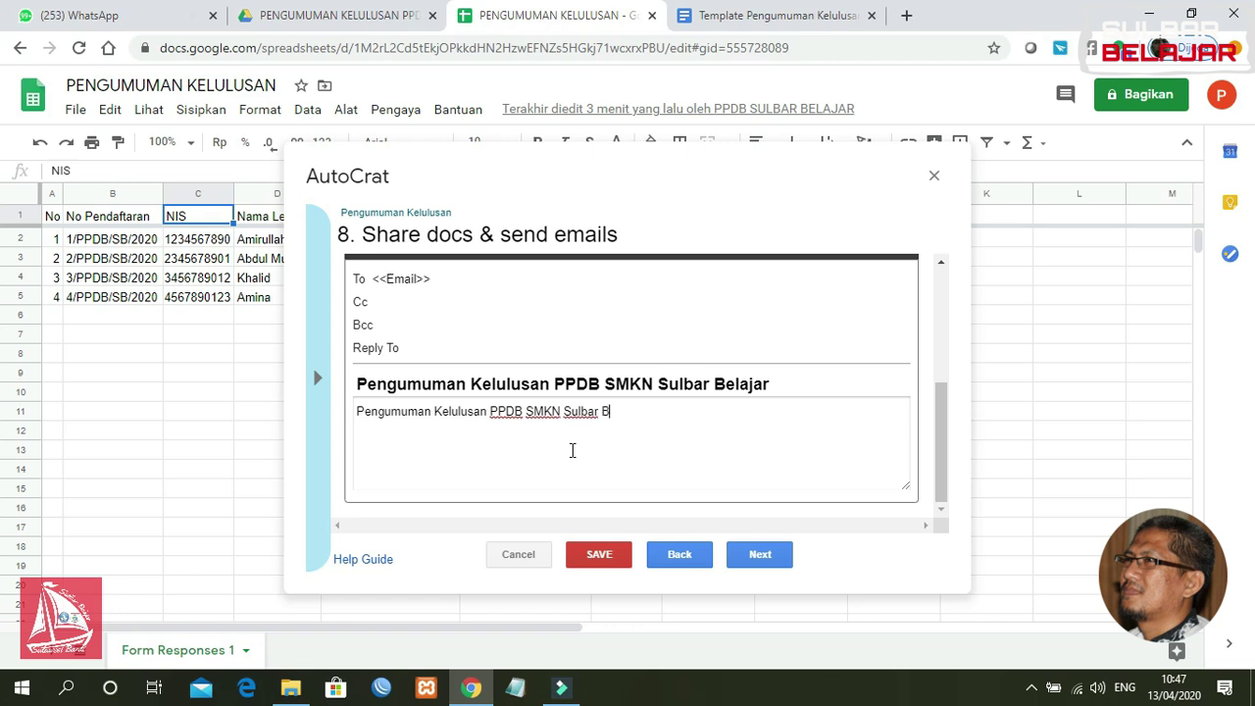
key("Return")
key("Return")
type("Silahkan download bu")
key("BackSpace")
key("BackSpace")
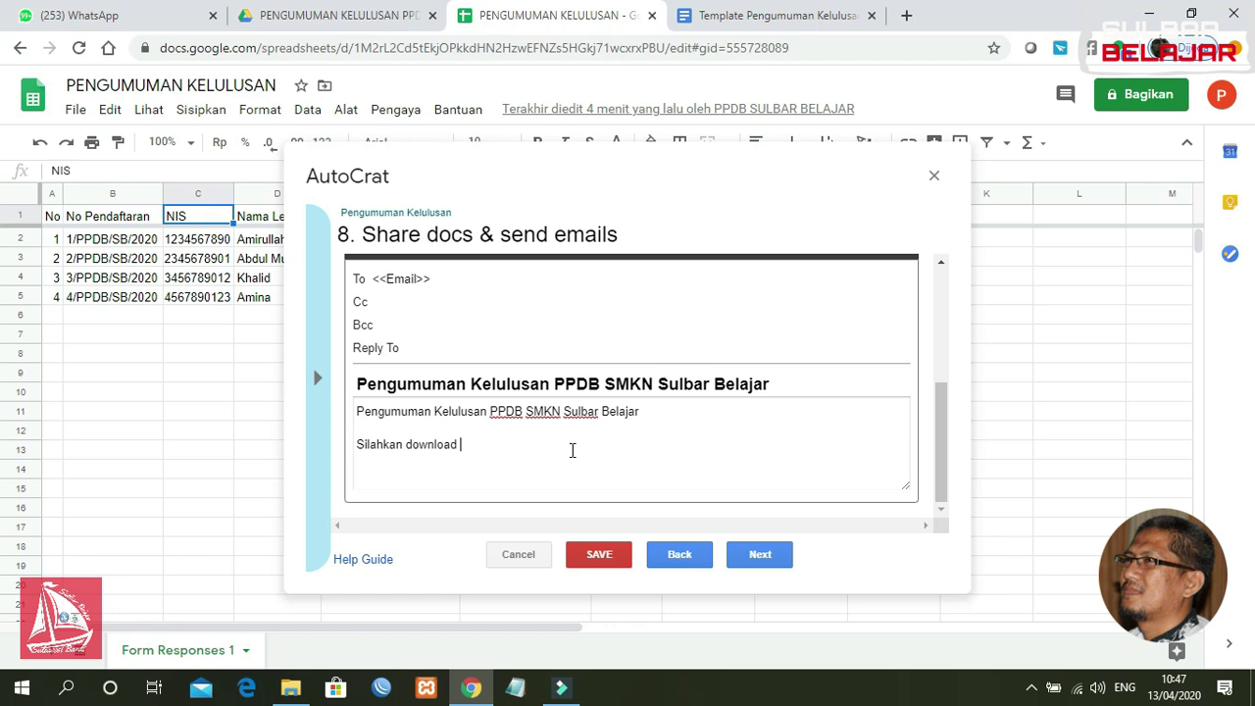
key("BackSpace")
key("BackSpace")
key("BackSpace")
key("BackSpace")
key("BackSpace")
key("BackSpace")
key("BackSpace")
key("BackSpace")
key("BackSpace")
key("BackSpace")
key("BackSpace")
key("BackSpace")
key("BackSpace")
key("BackSpace")
type("Pengumuam")
key("BackSpace")
type("man status kelulusan Anda ter")
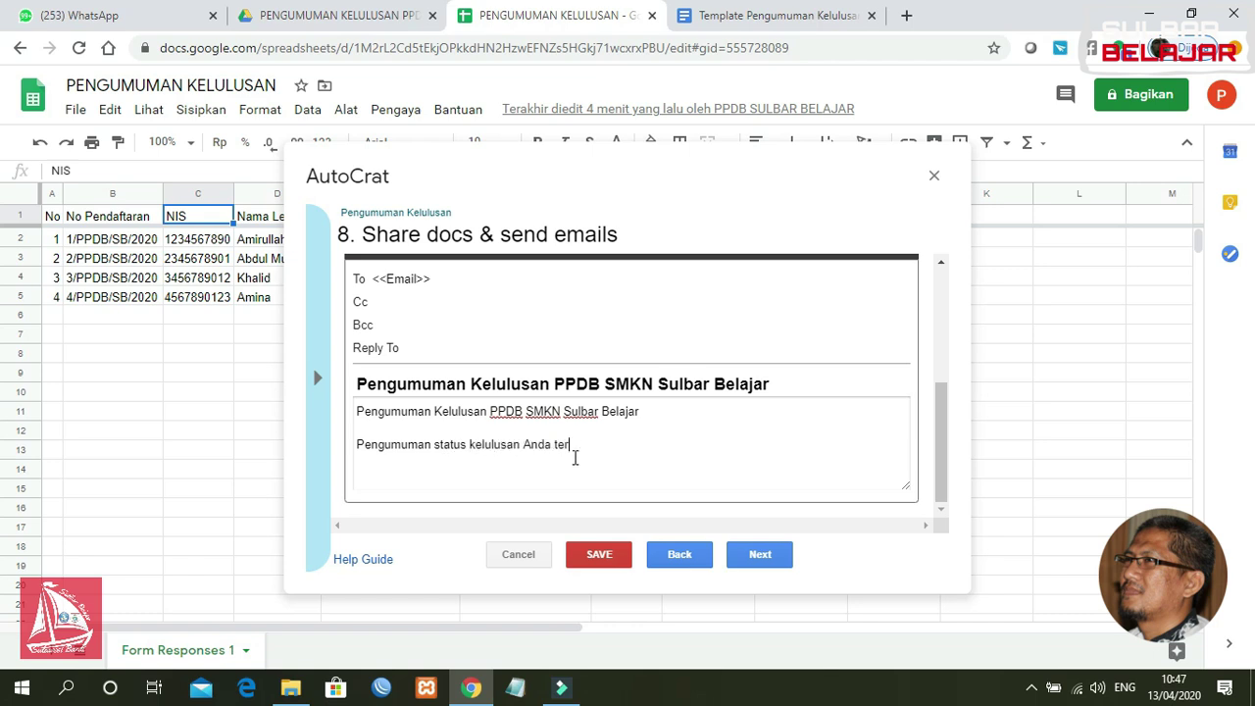
type("lampir")
type(" d")
type("i bawah")
Step: Finish the paragraph: 'pada email ini. Silahkan di unduh dan diprint out… pendaftaran ulang.'
key("BackSpace")
key("BackSpace")
key("BackSpace")
key("BackSpace")
key("BackSpace")
key("BackSpace")
type("pada email ini")
type(". Silahkan di d")
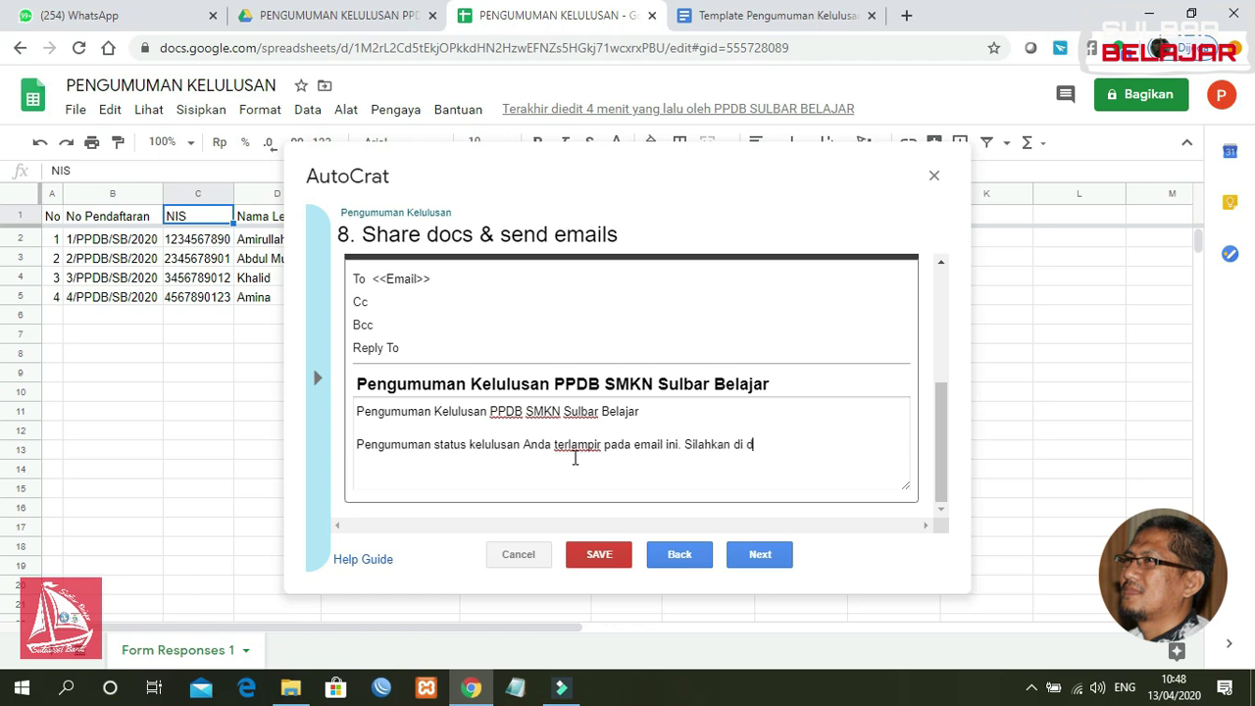
key("BackSpace")
type("unduh dan dirp")
key("BackSpace")
type("print out")
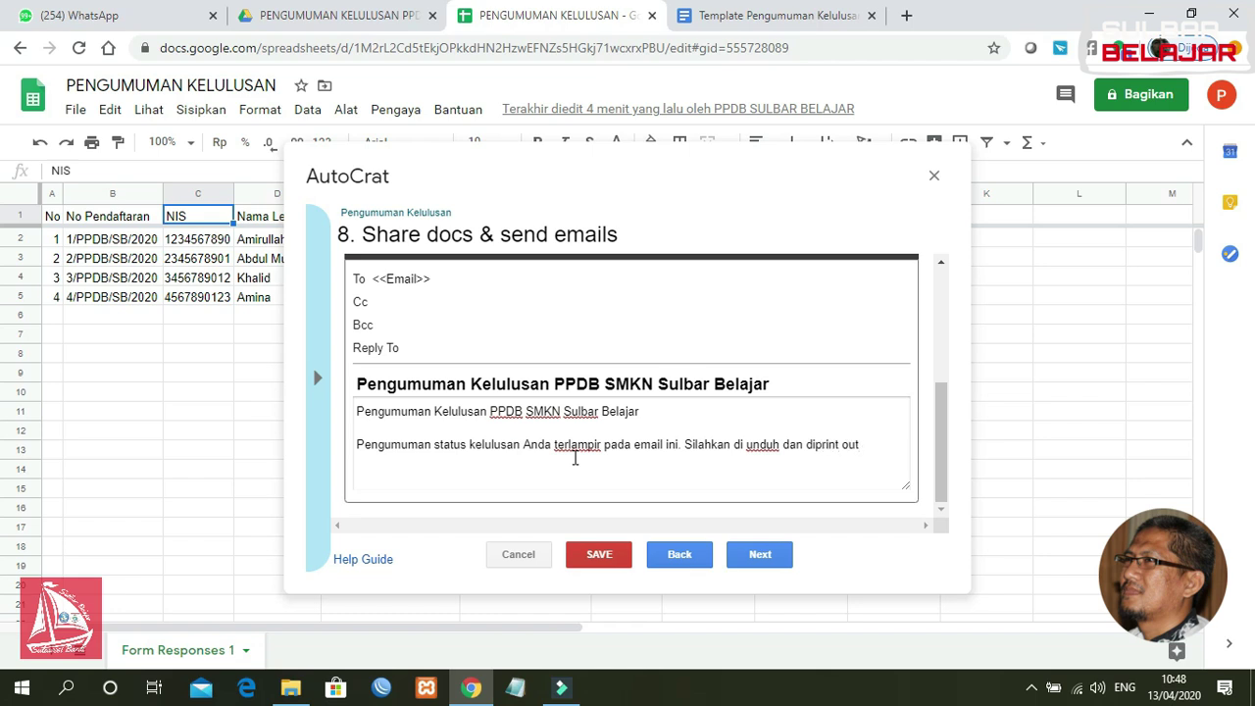
type(" untuk dijadikan bukti pada saat ")
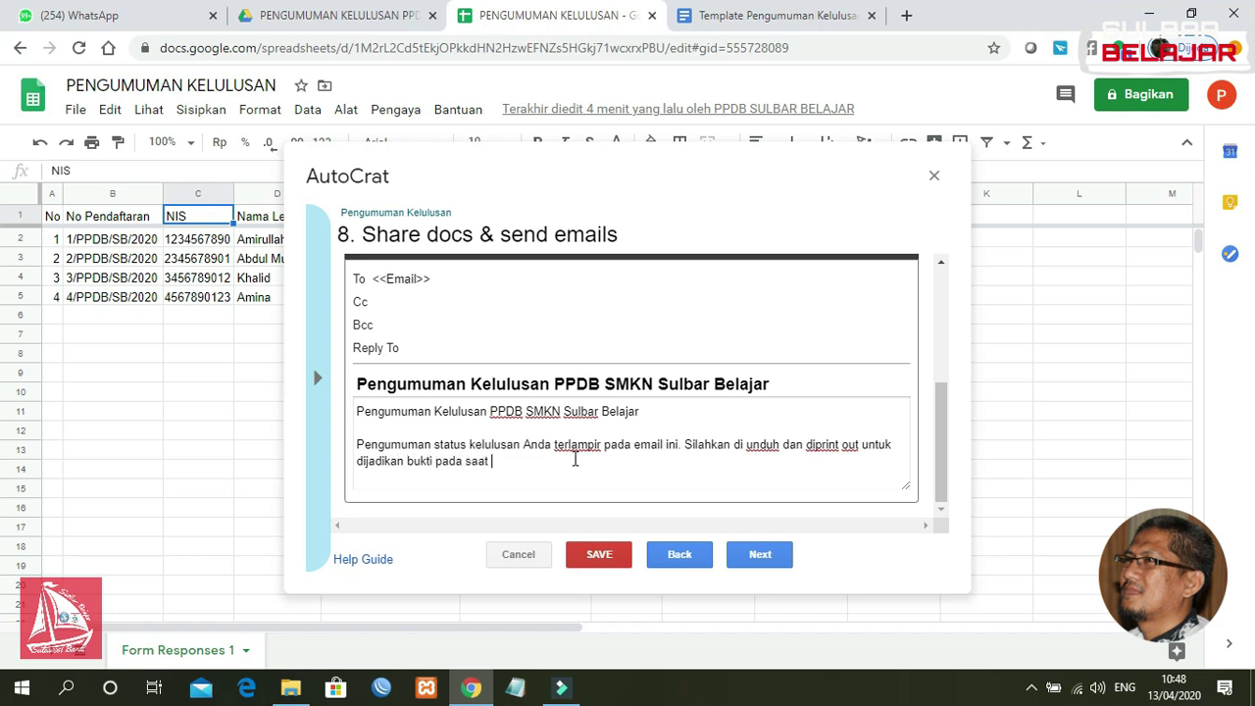
type("pendaftaran ulang")
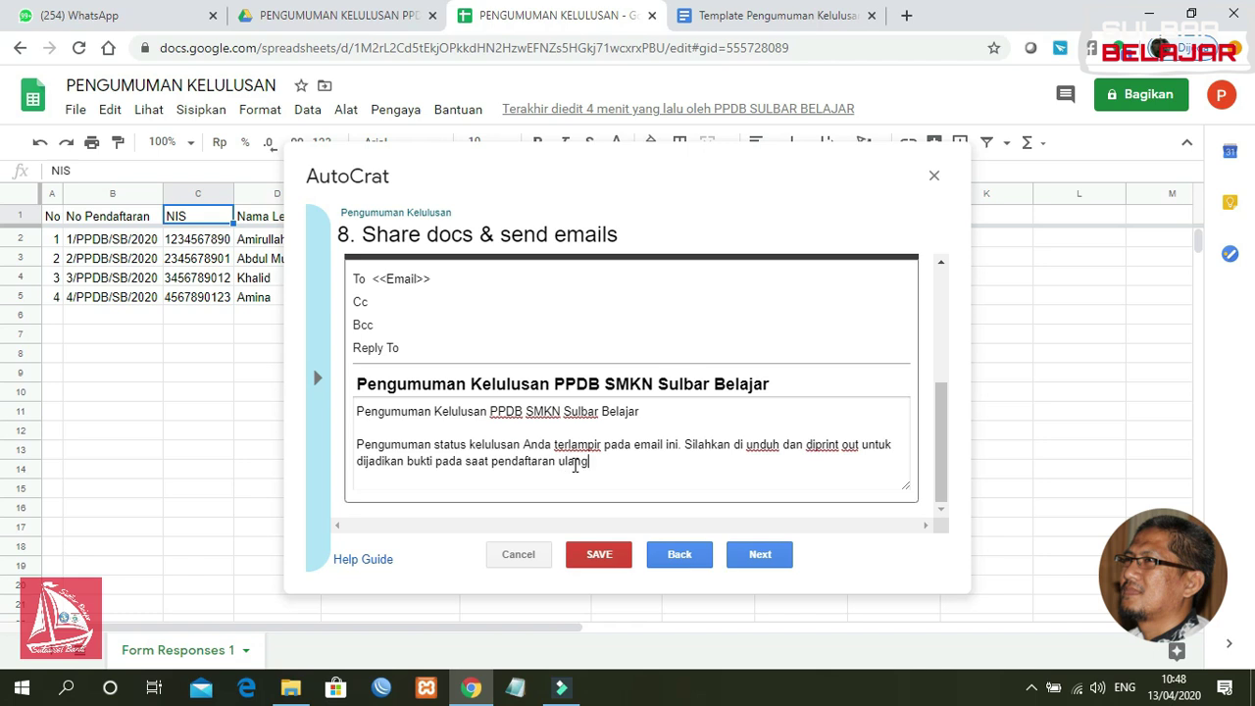
type(".")
Step: Sign off the email with 'Terima kasih', 'ttd', a blank line and 'Panitia Pelaksana'
key("Return")
key("Return")
type("Panit")
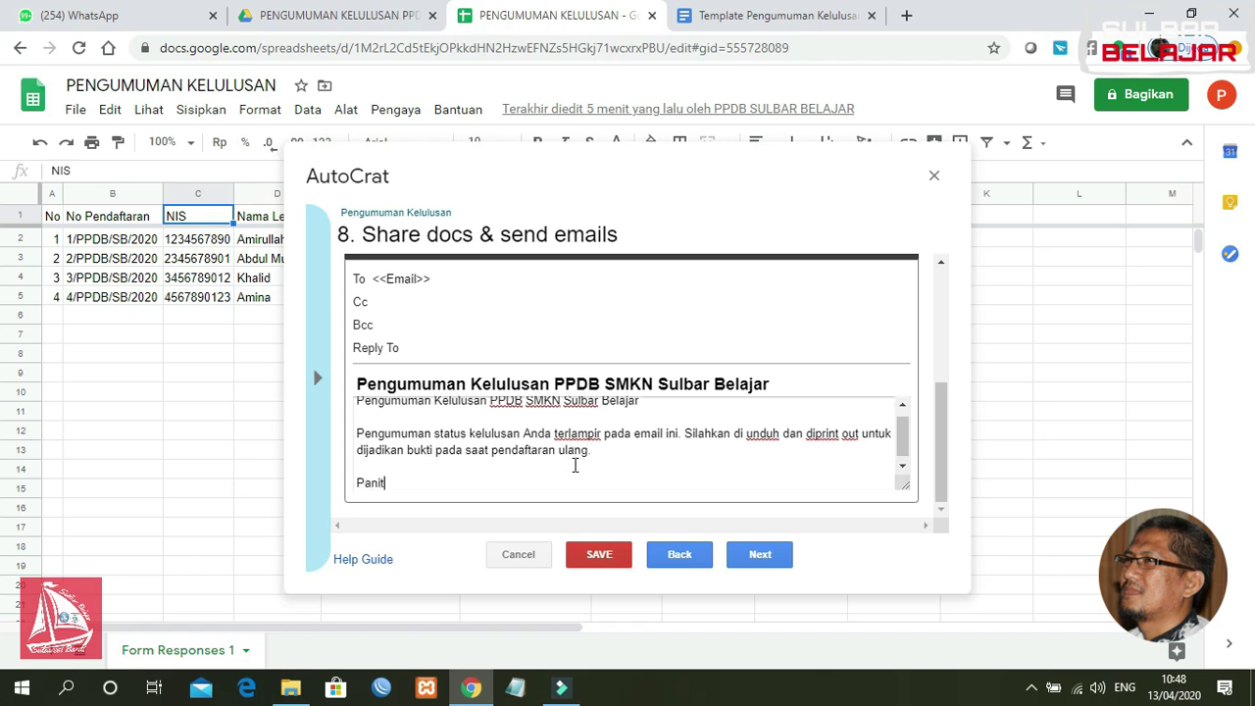
type("aia Pelaksana")
key("shift+Home")
key("BackSpace")
type("Terima kasih")
key("Down")
key("Down")
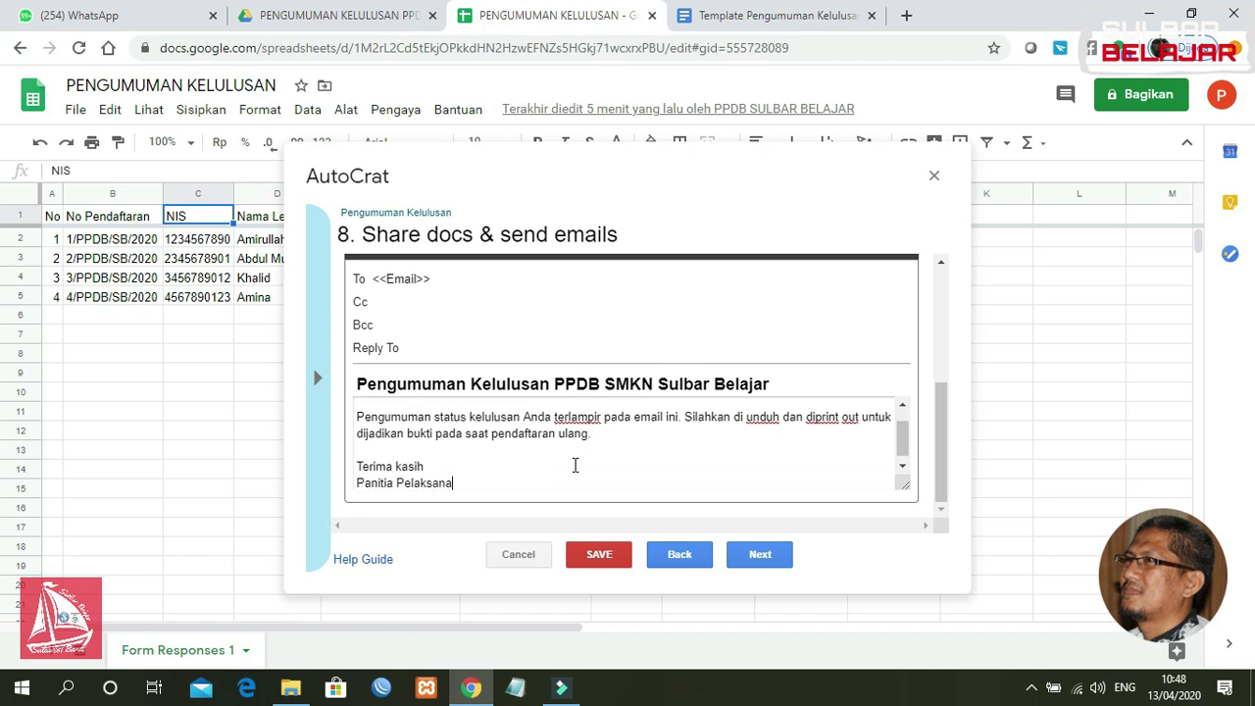
key("Return")
key("Return")
type("ttd")
key("Down")
key("Down")
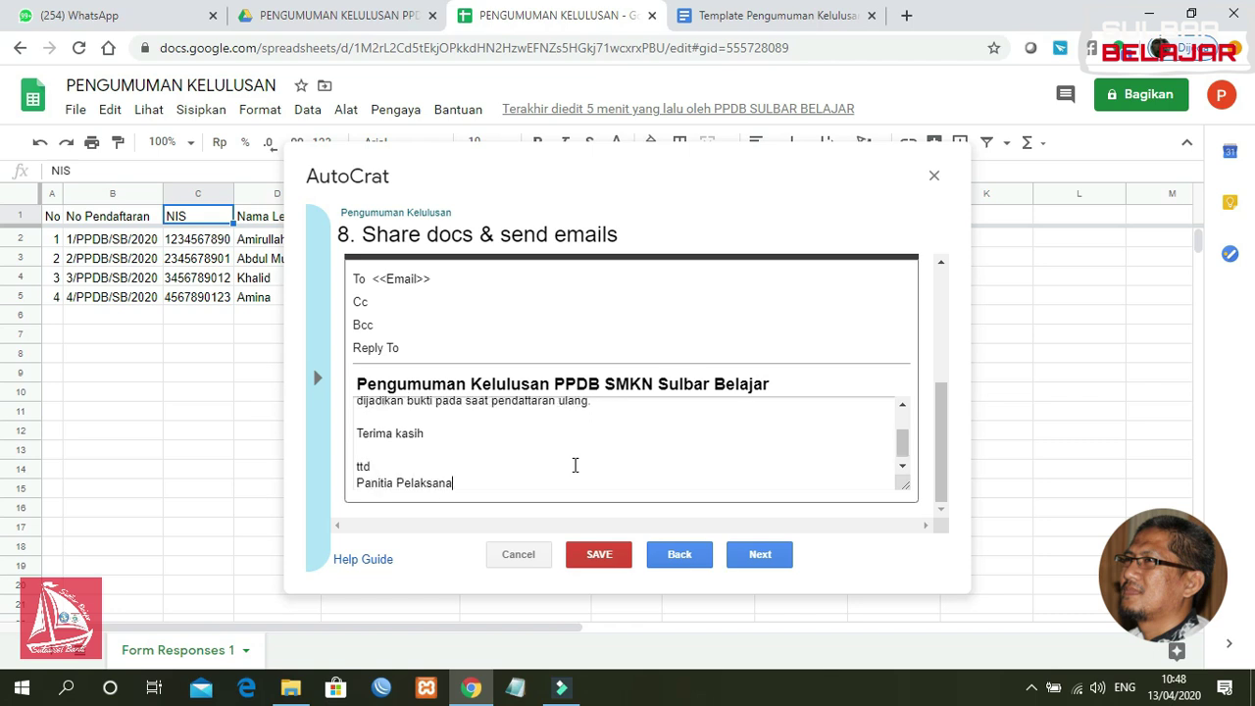
key("ctrl+BackSpace")
key("ctrl+BackSpace")
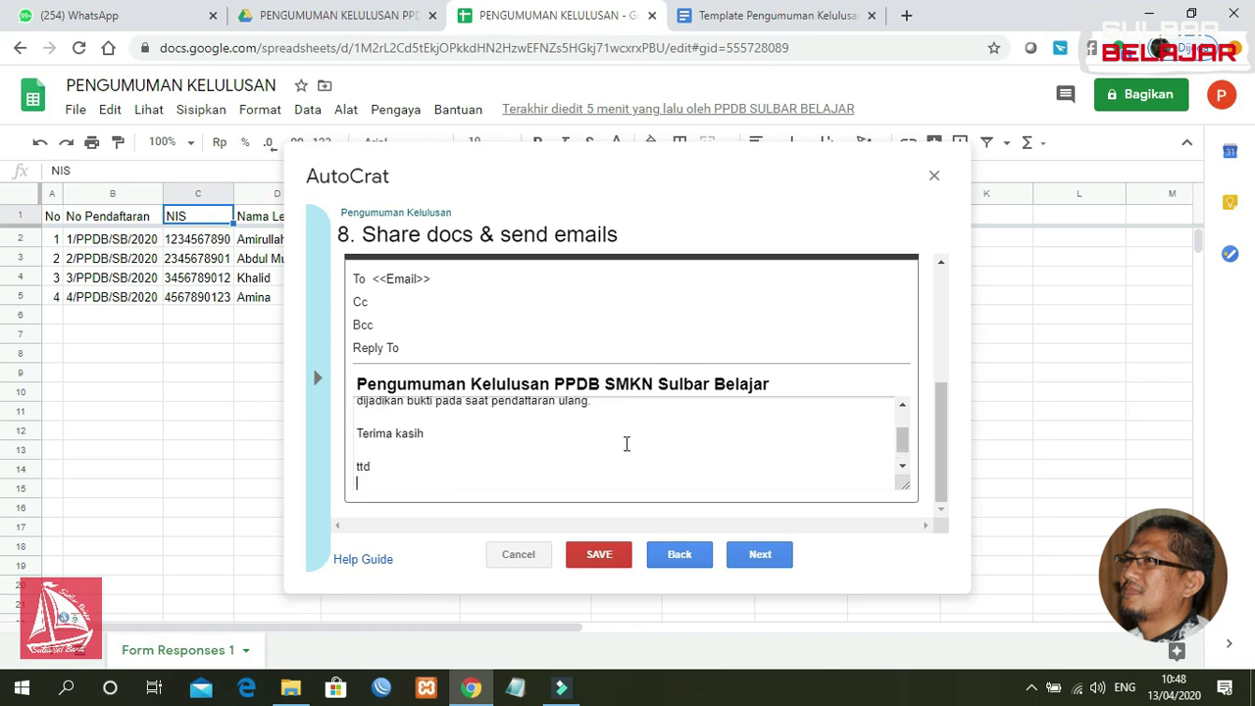
left_click_drag(902, 449, 903, 454)
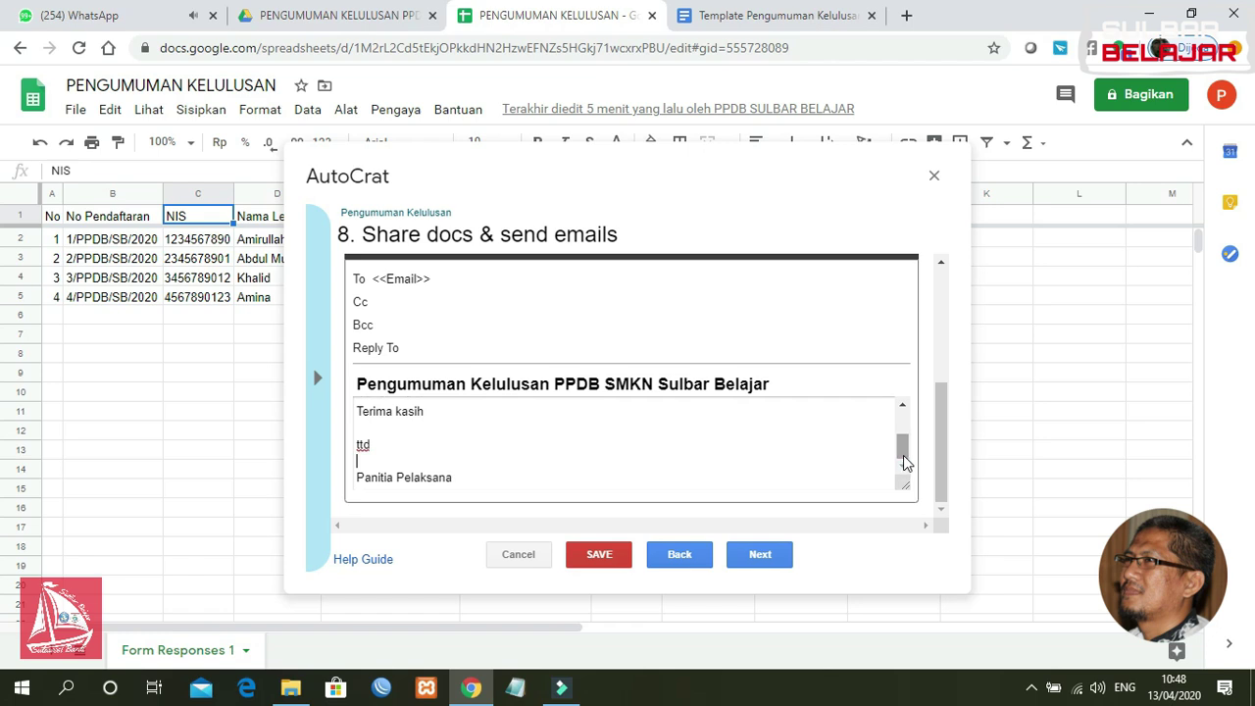
scroll(943, 421, "up", 1)
scroll(941, 414, "down", 1)
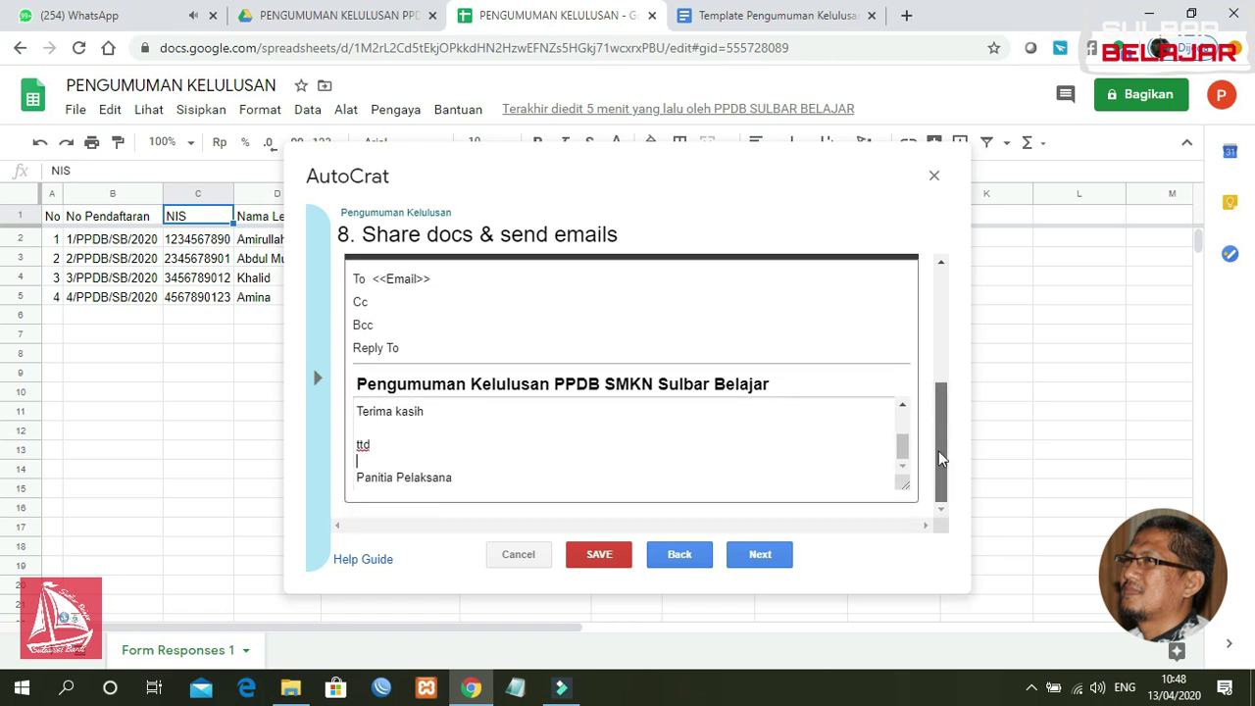
Step: Set the job to run on form submission, confirm the trigger, and save the job
left_click(757, 554)
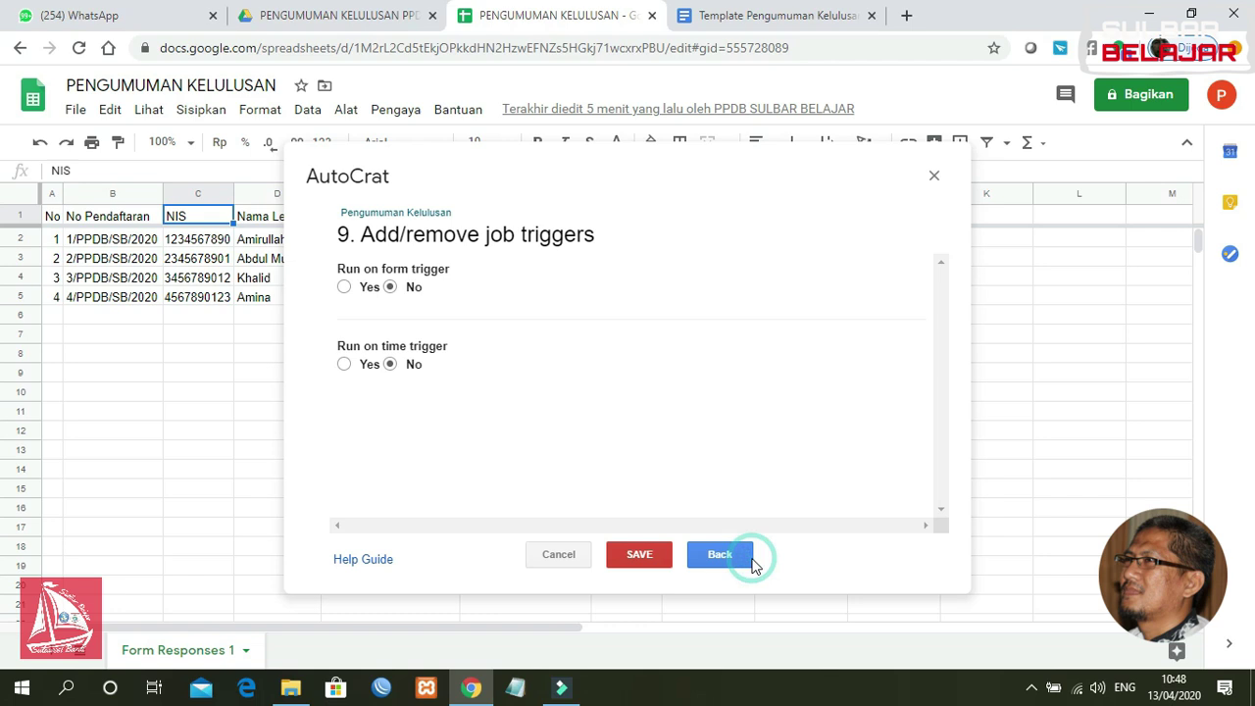
left_click(343, 289)
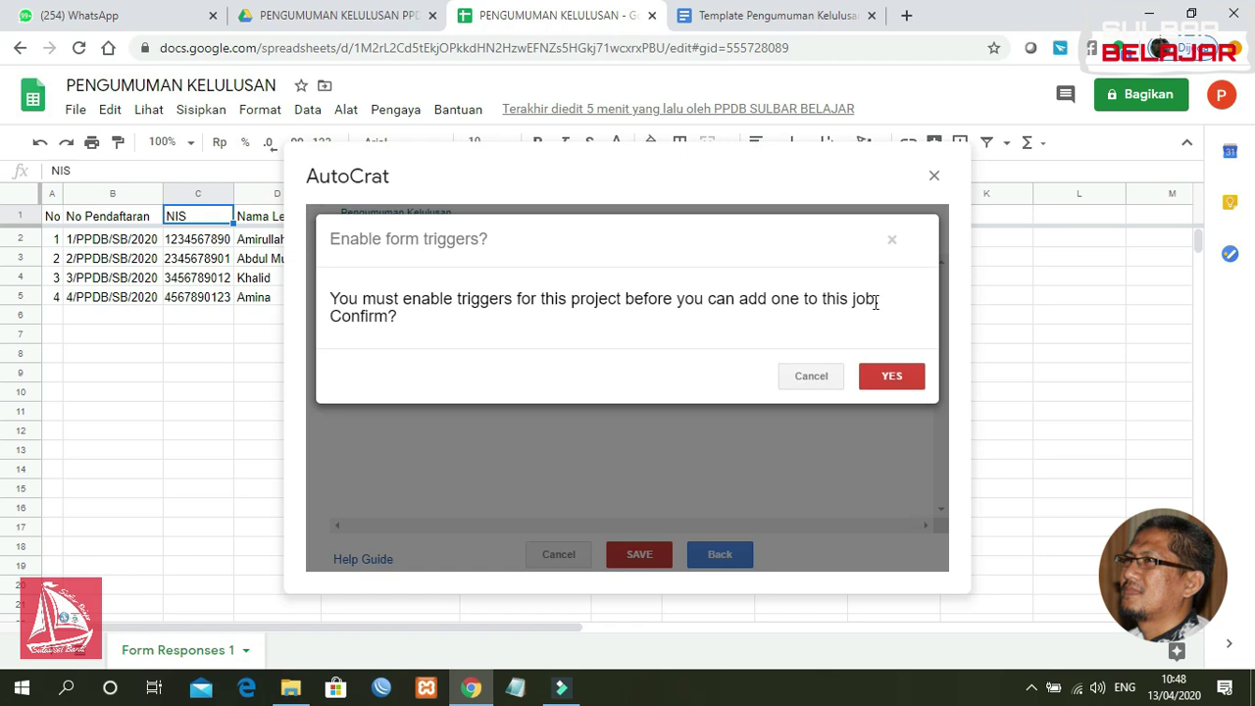
left_click(896, 378)
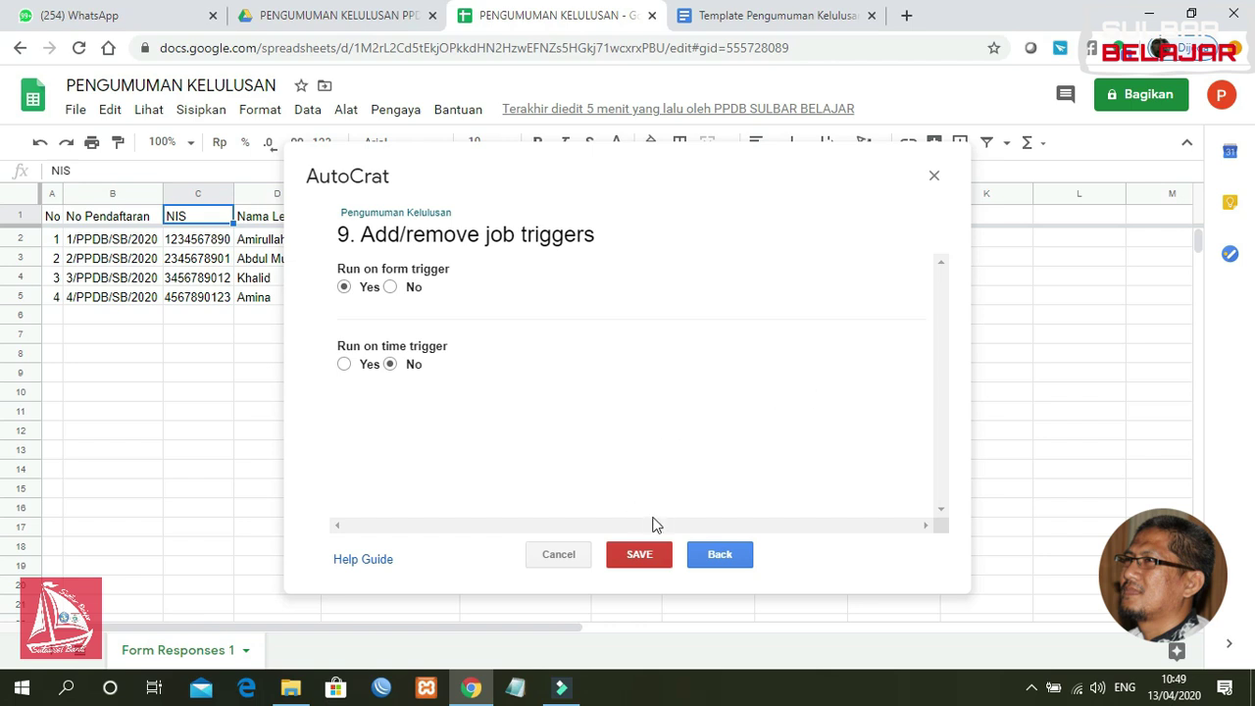
left_click(650, 566)
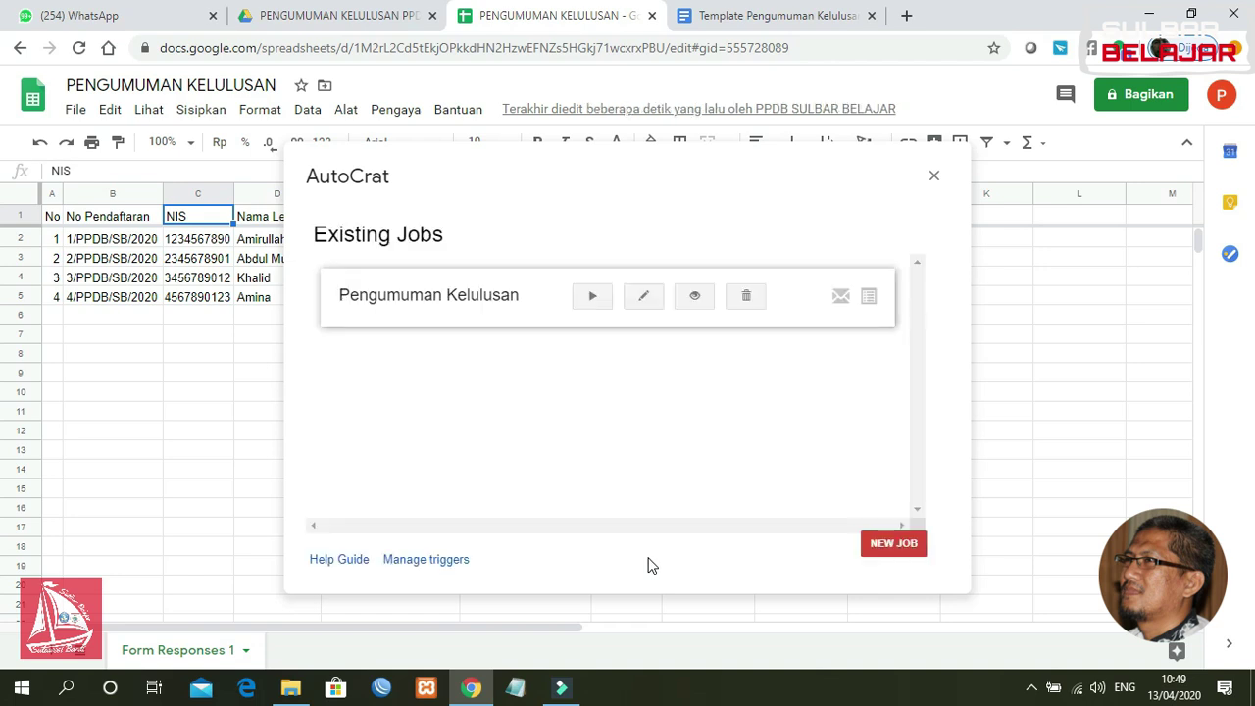
Step: Drag the AutoCrat window aside, then close it to reveal the student sheet
left_click_drag(669, 172, 722, 261)
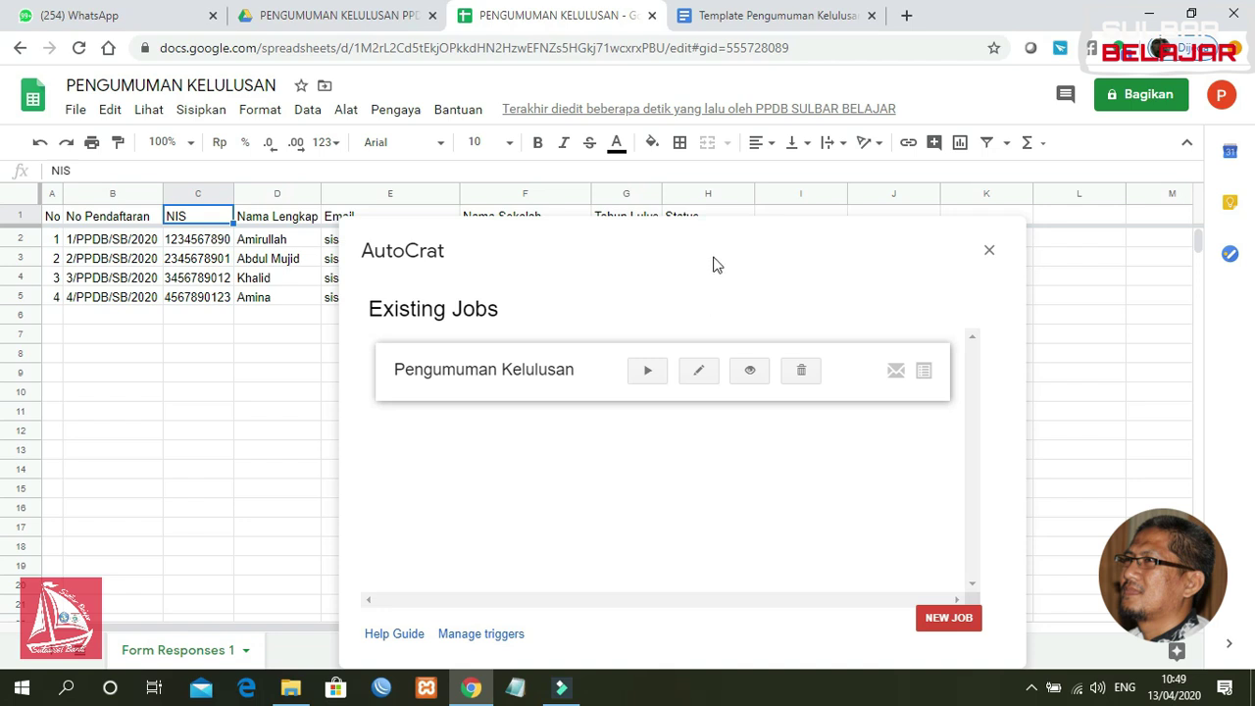
left_click_drag(725, 226, 711, 335)
left_click(691, 275)
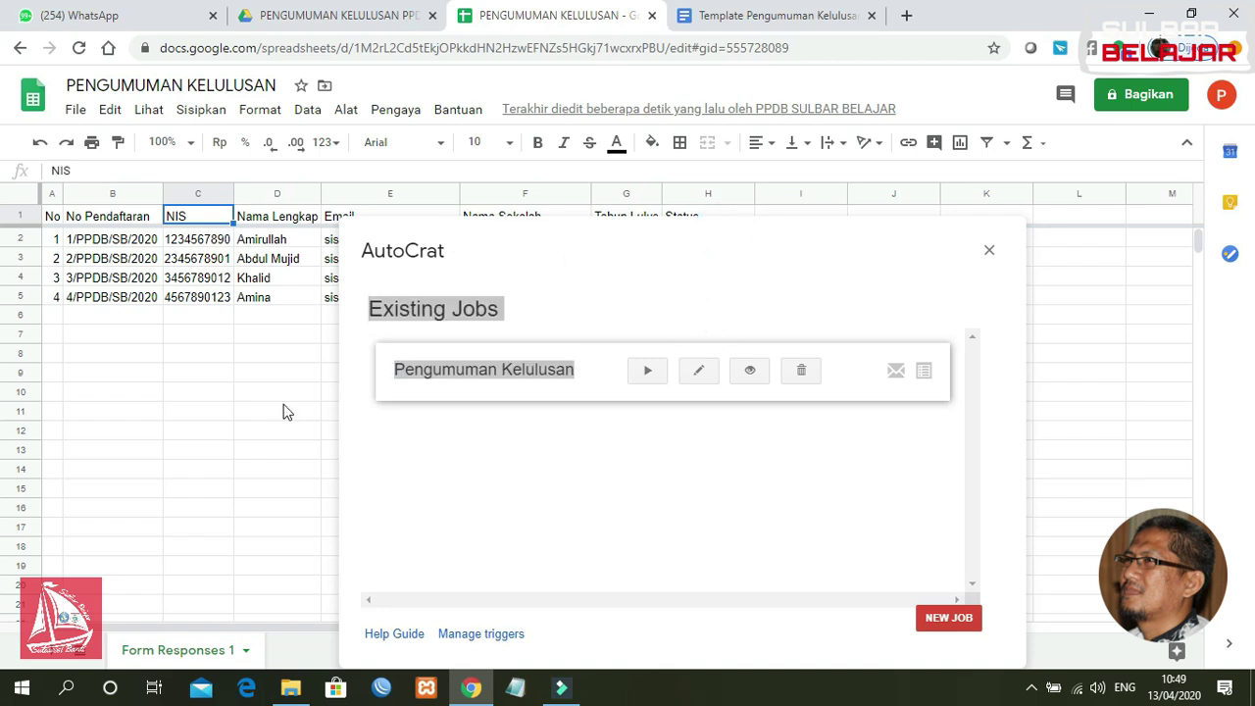
left_click(565, 463)
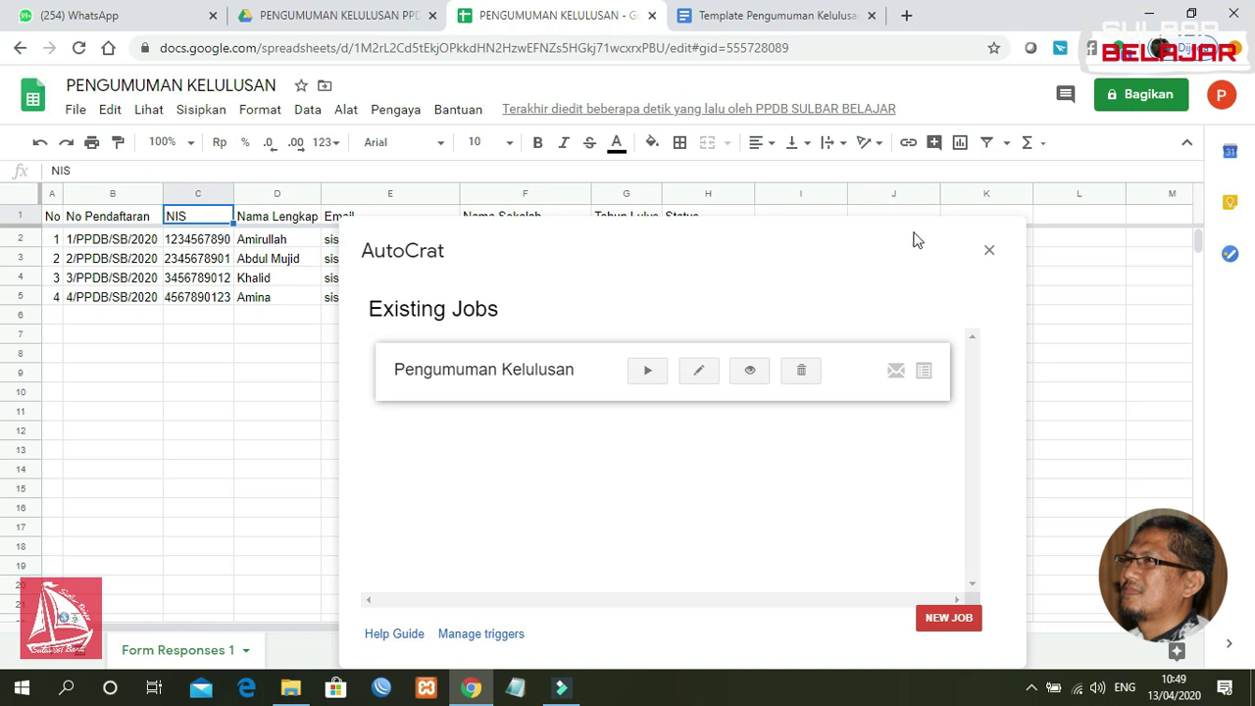
left_click(988, 250)
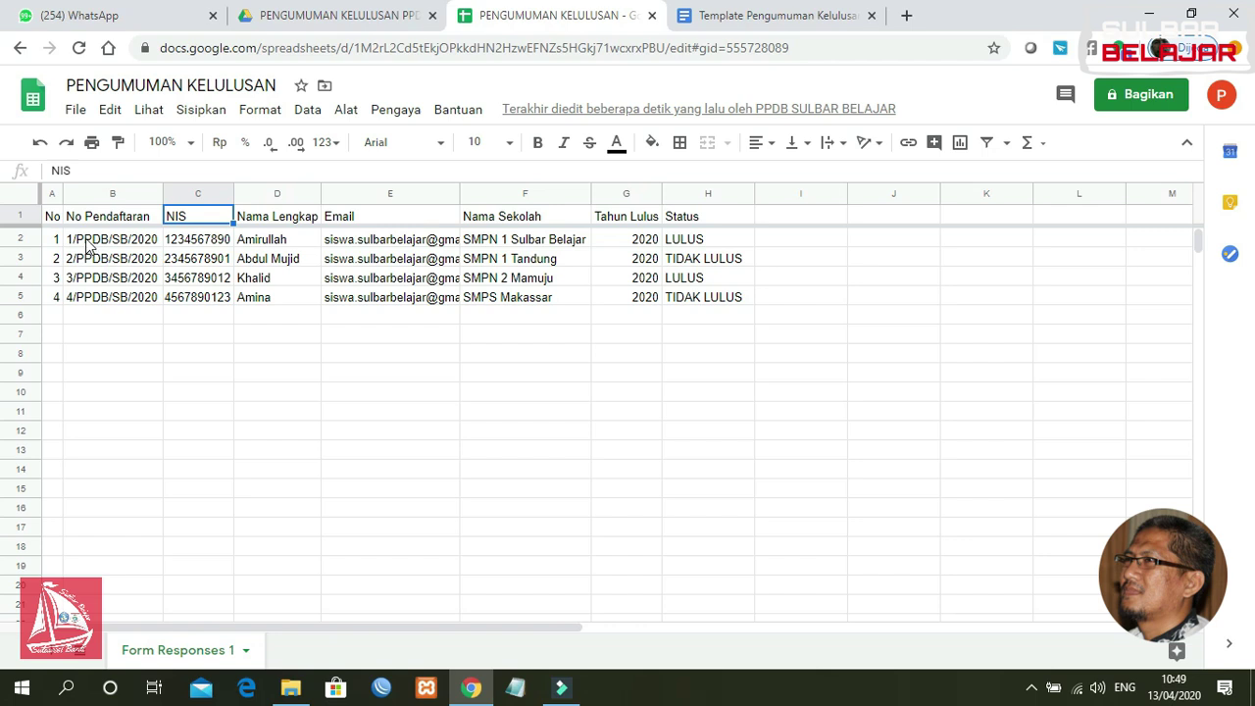
Step: Inspect the registration-number formula in cell B5
left_click(90, 301)
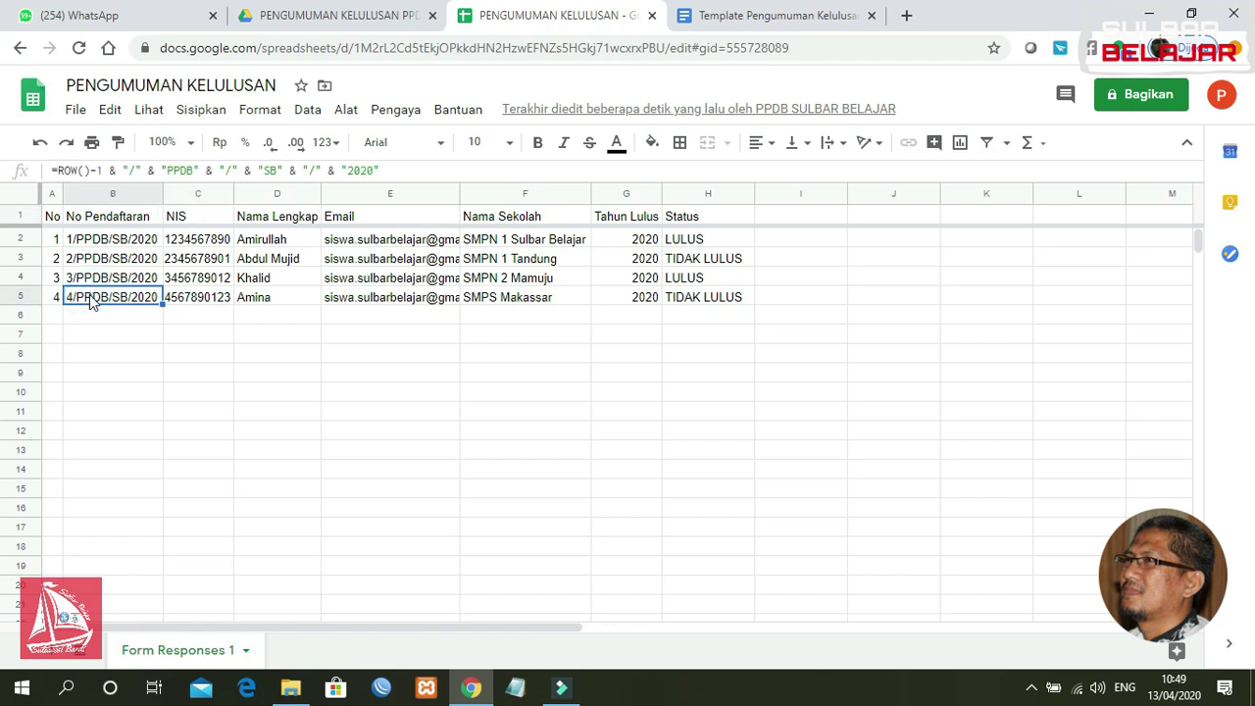
left_click(98, 245)
left_click(105, 298)
left_click(293, 341)
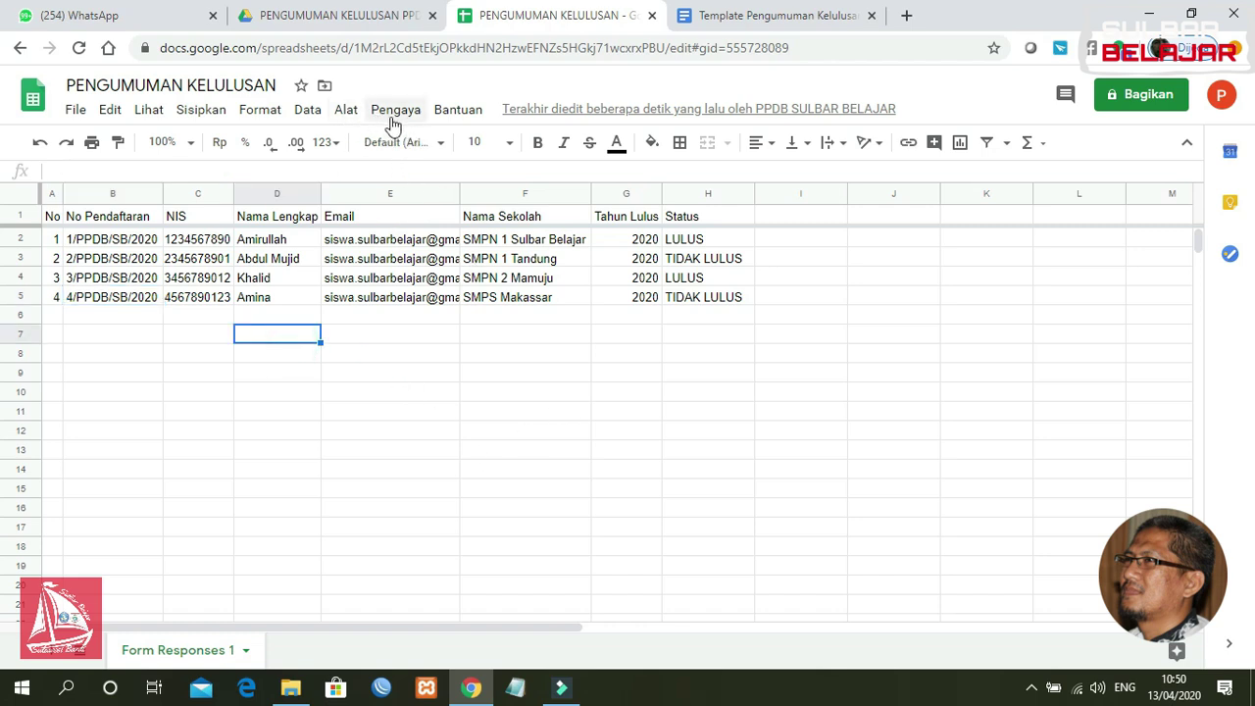
Step: Launch AutoCrat from the Pengaya add-ons menu
left_click(402, 119)
mouse_move(441, 190)
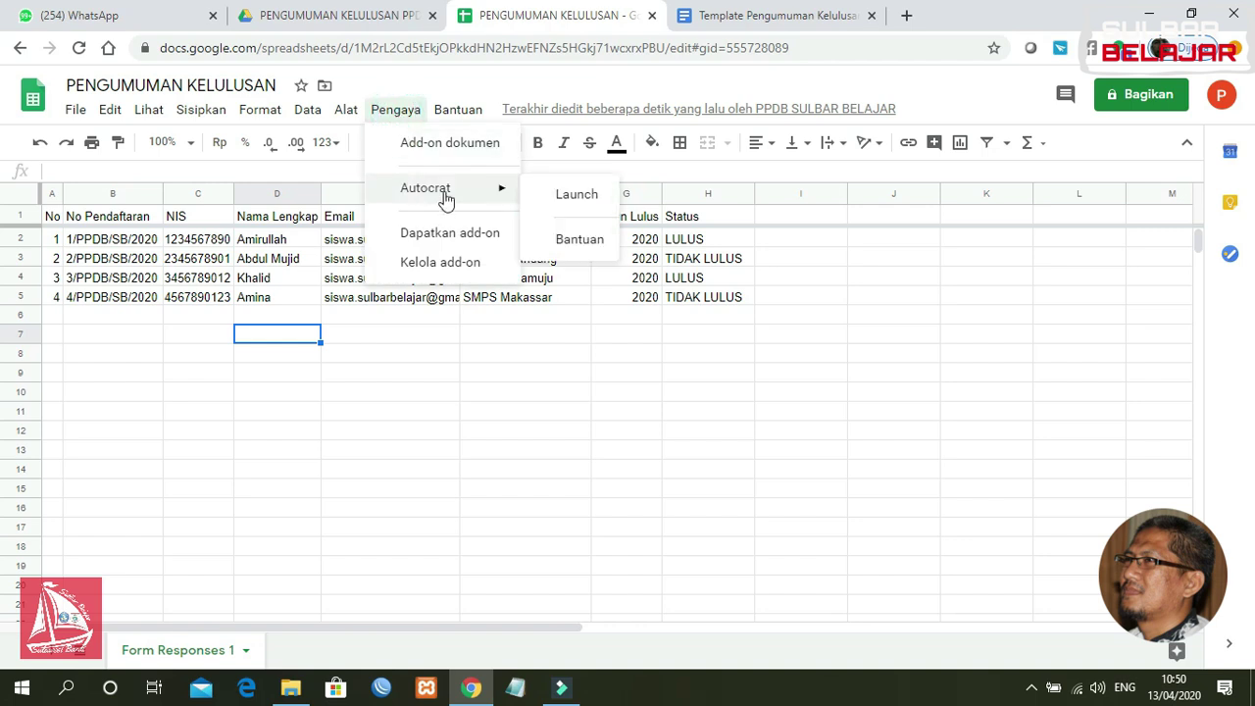
left_click(576, 194)
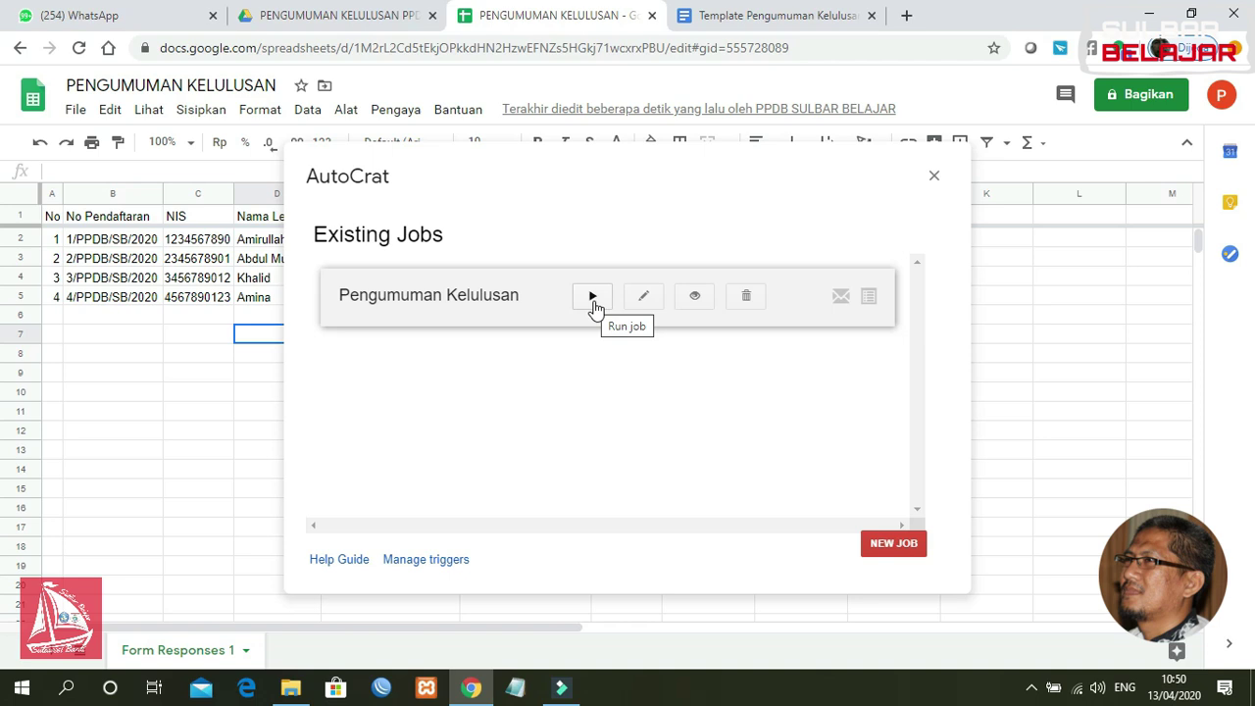
Step: Run the Pengumuman Kelulusan job and close AutoCrat once the merge finishes
left_click(593, 296)
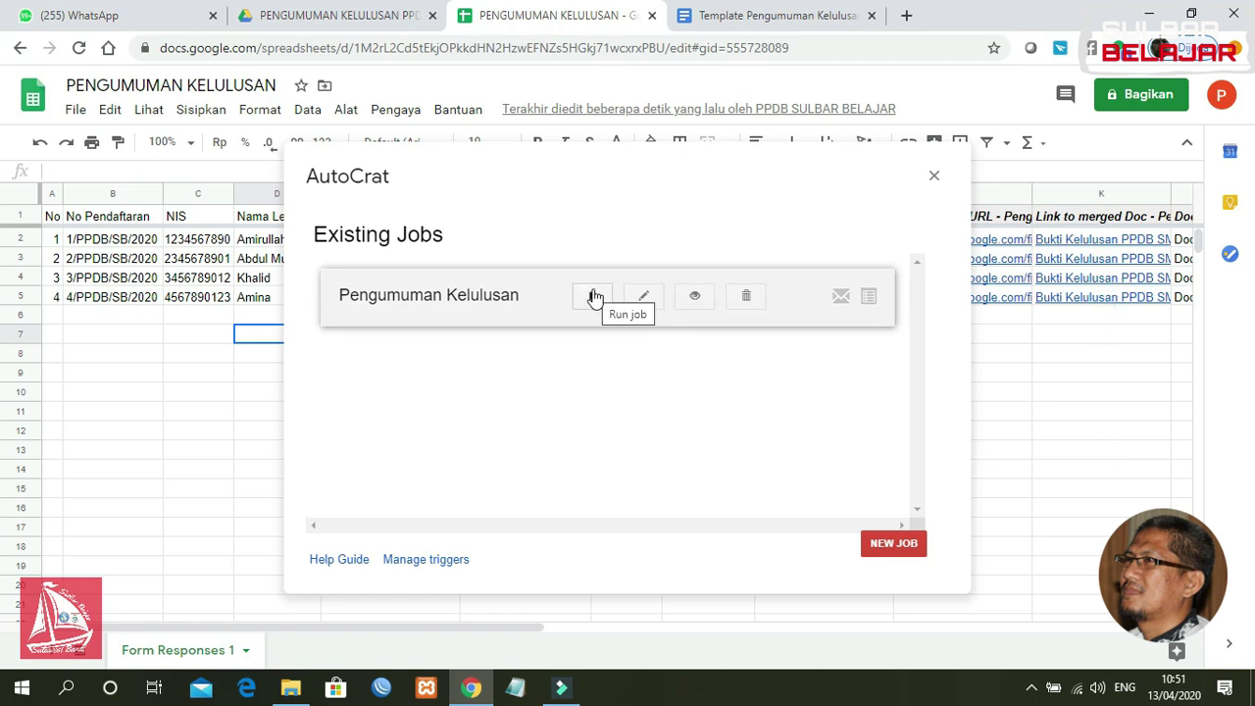
left_click(934, 177)
Step: Scroll right to review the merged document IDs, Bukti Kelulusan links and merge statuses
left_click_drag(501, 629, 863, 615)
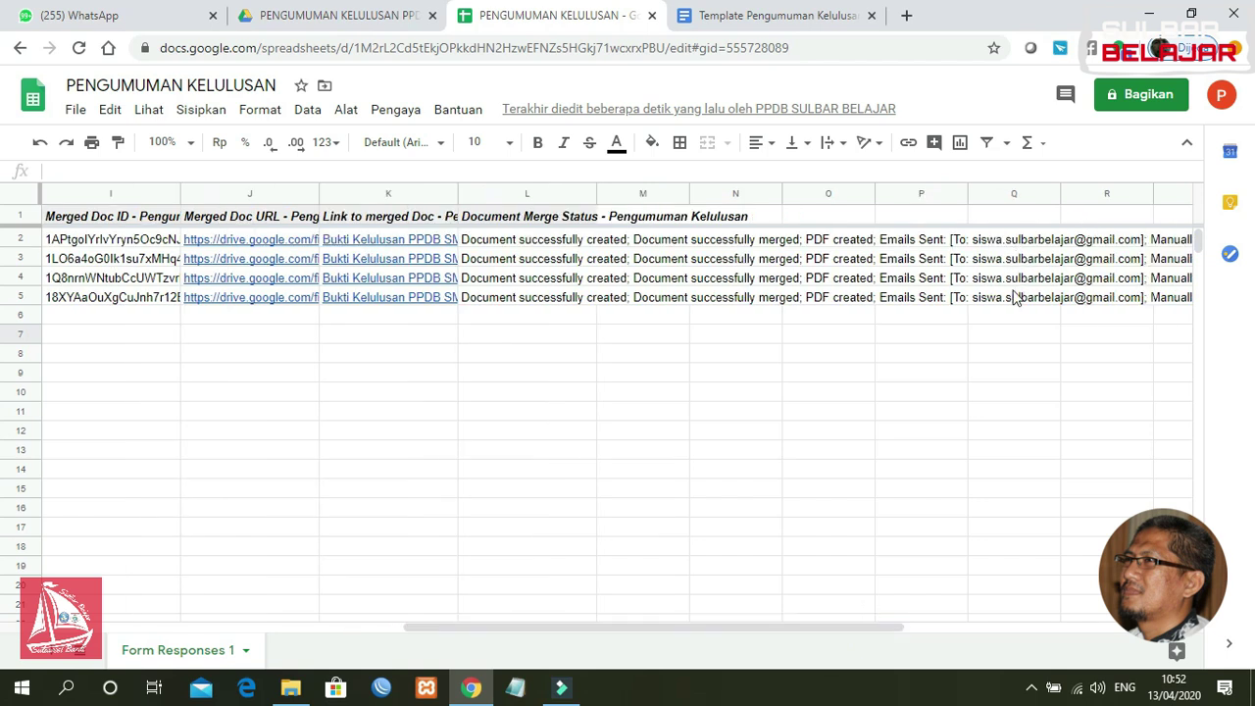
left_click_drag(549, 627, 235, 650)
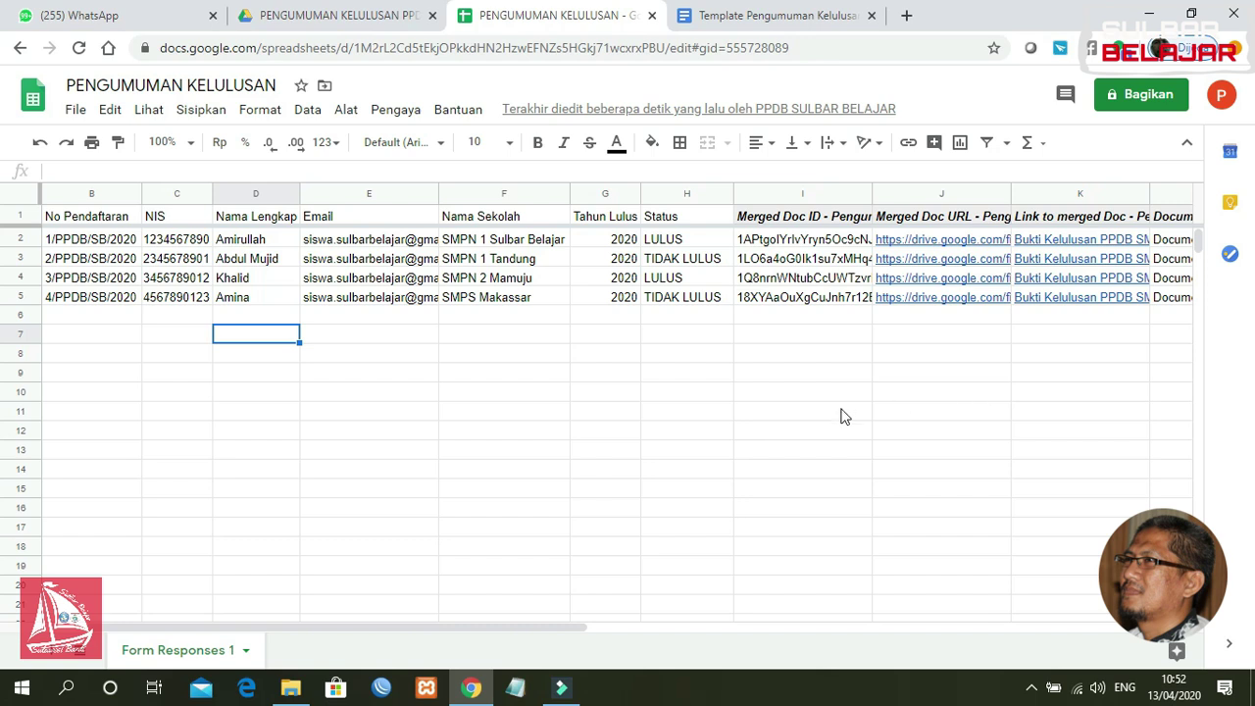
Step: Open the FILE PENGUMUMAN KELULUSAN folder in Drive and preview the first Bukti Kelulusan PDF
left_click(270, 16)
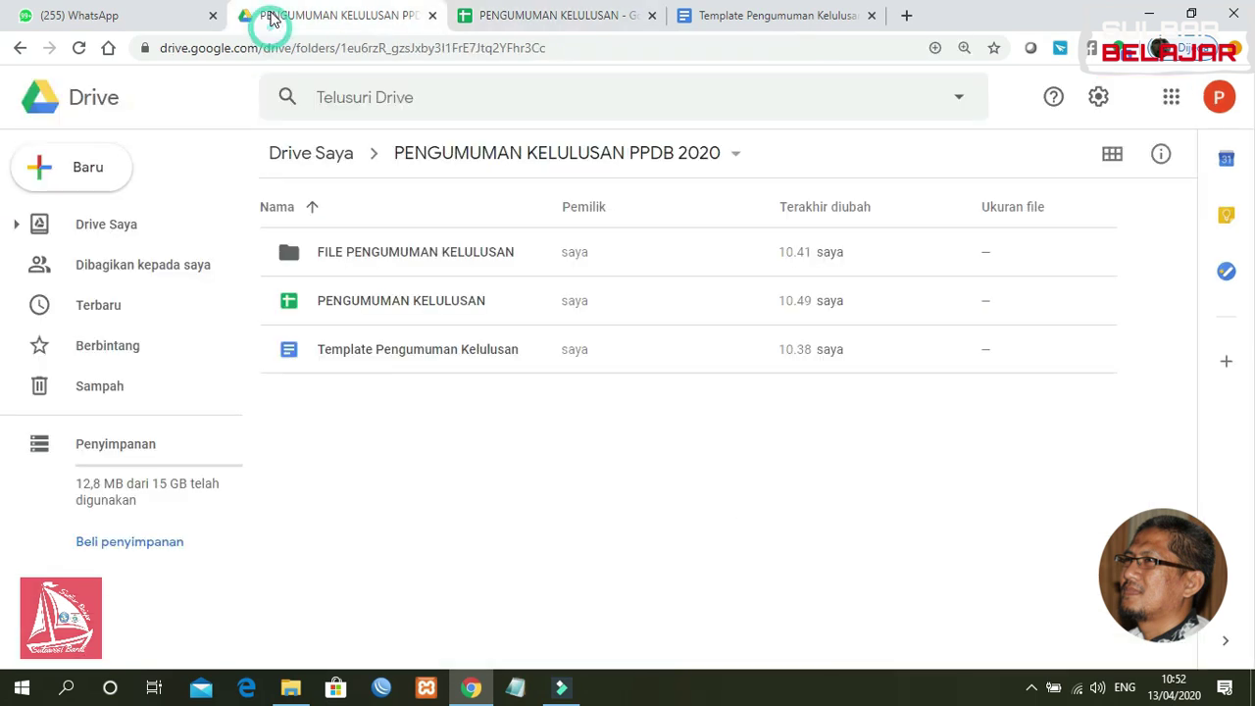
double_click(400, 251)
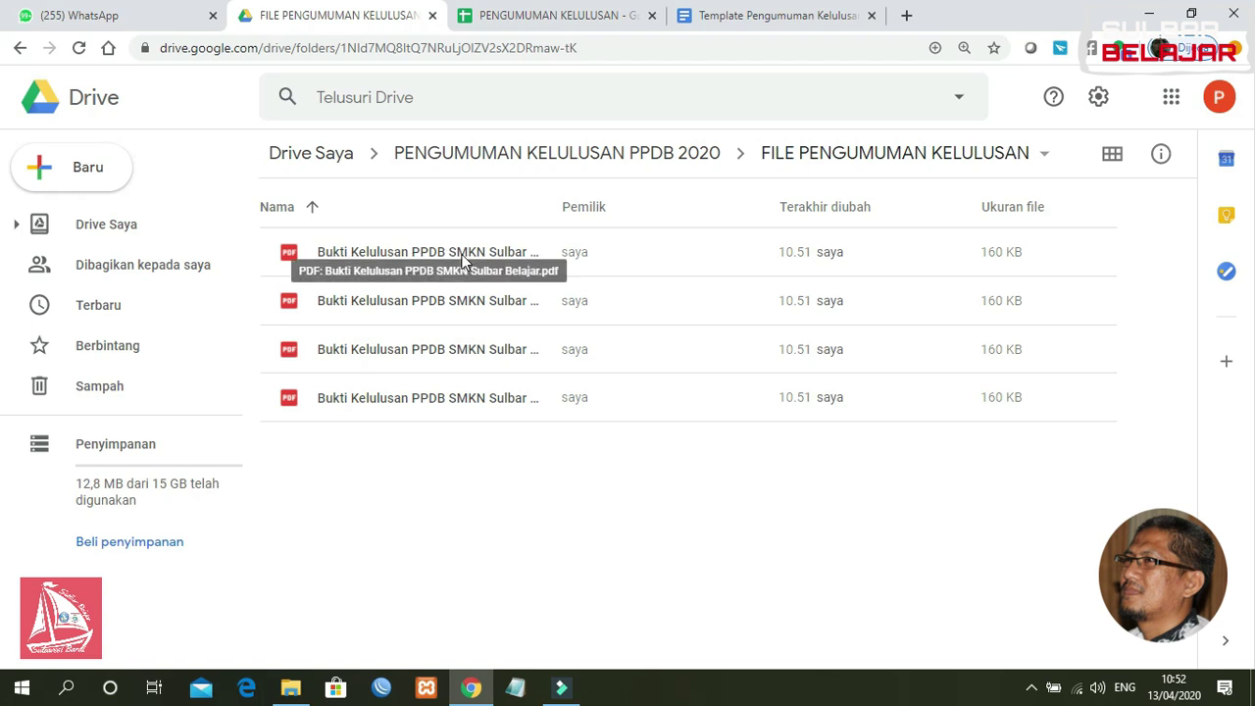
double_click(456, 257)
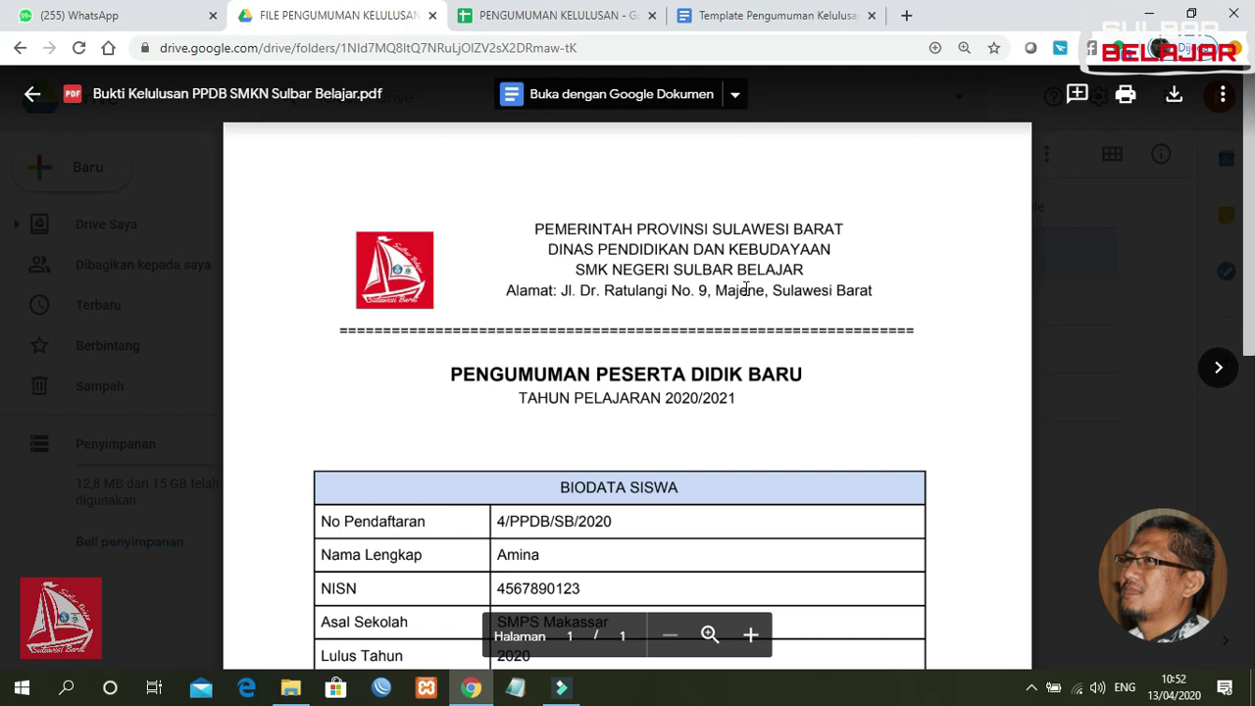
scroll(2, 135, "down", 3)
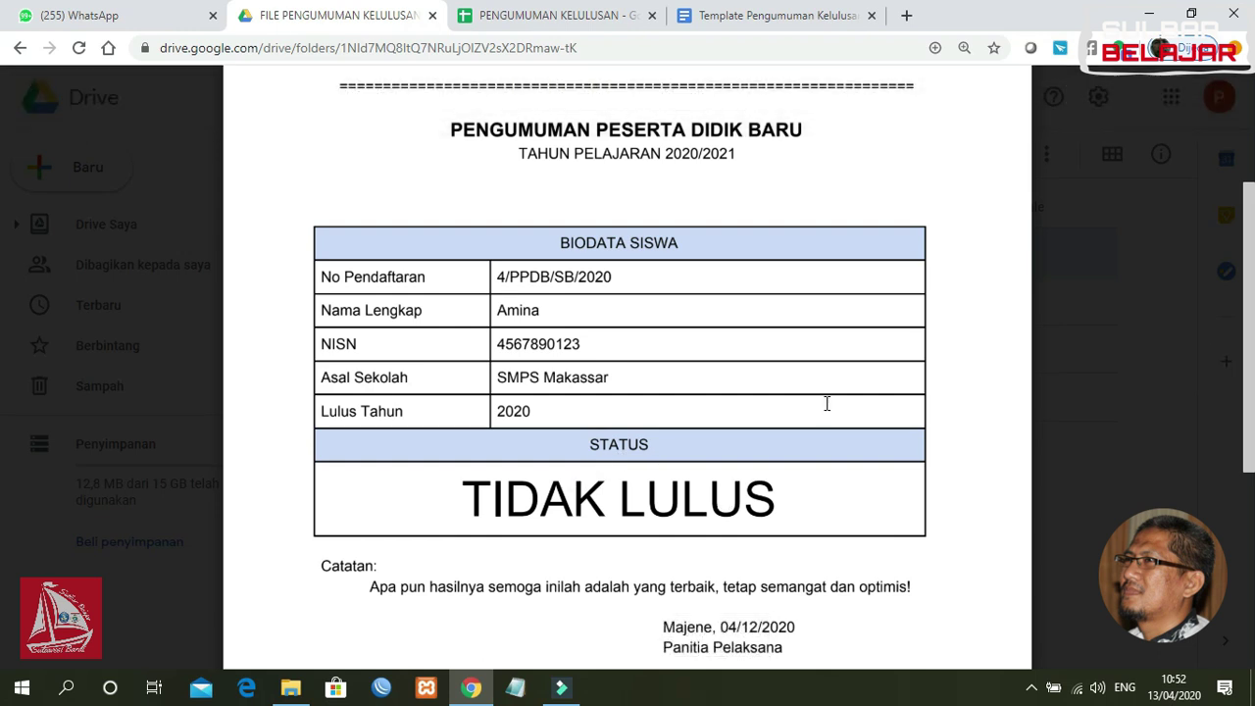
scroll(834, 294, "up", 3)
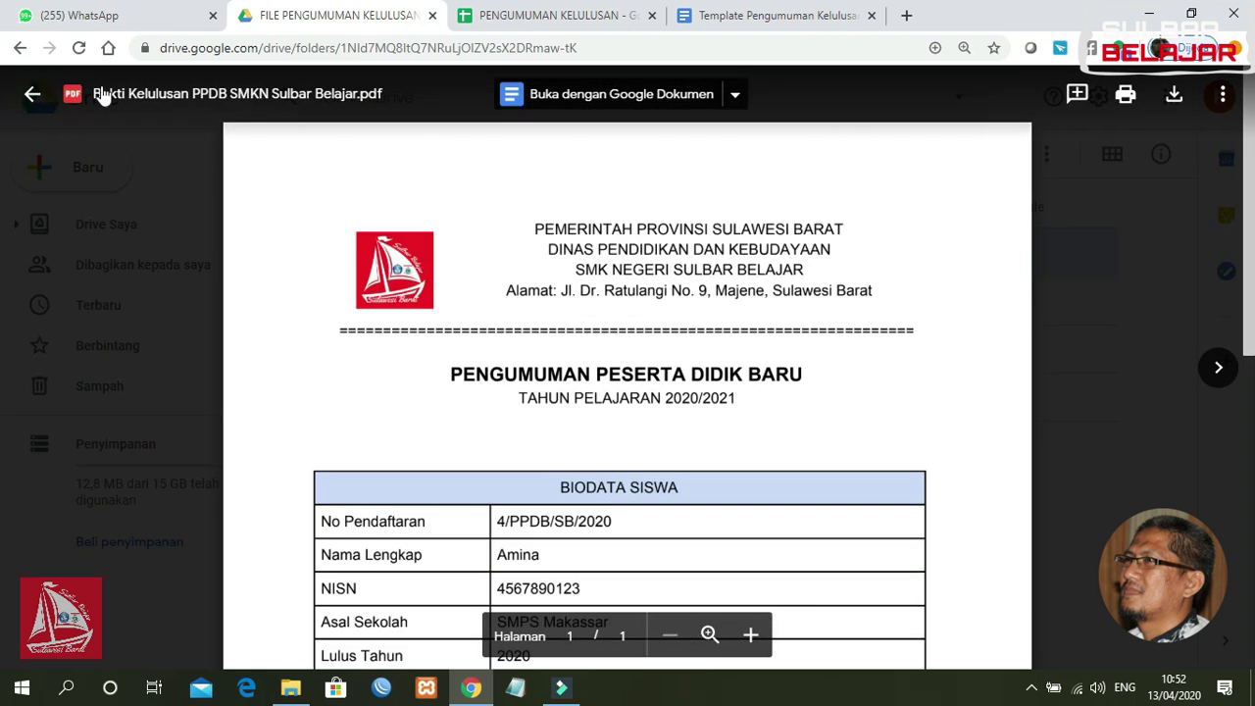
left_click(33, 95)
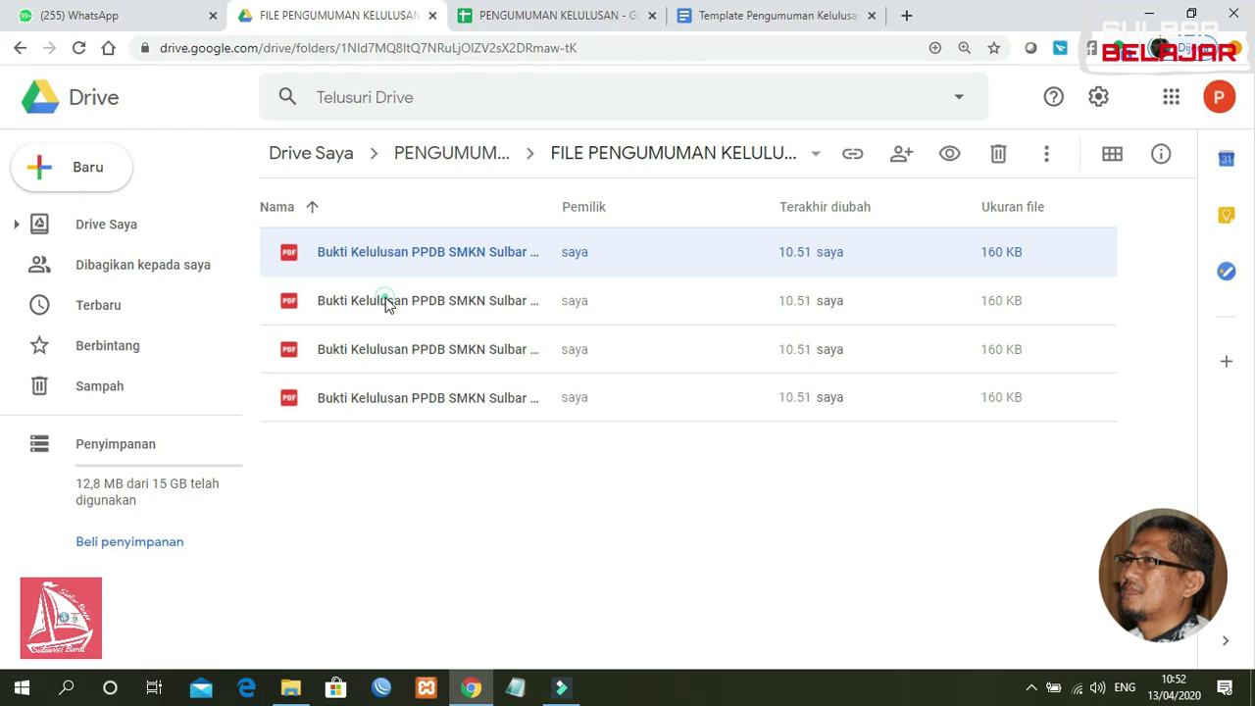
Step: Preview the second and third PDFs, checking them against the spreadsheet data
double_click(386, 298)
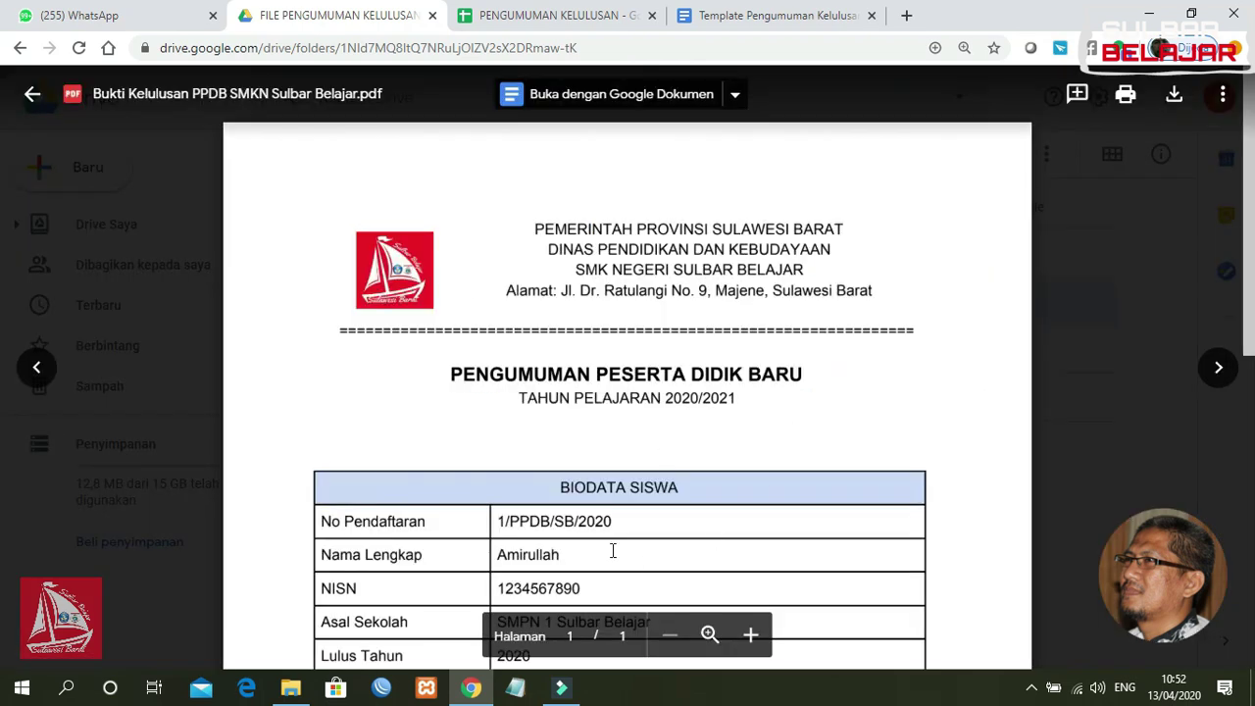
scroll(879, 401, "down", 3)
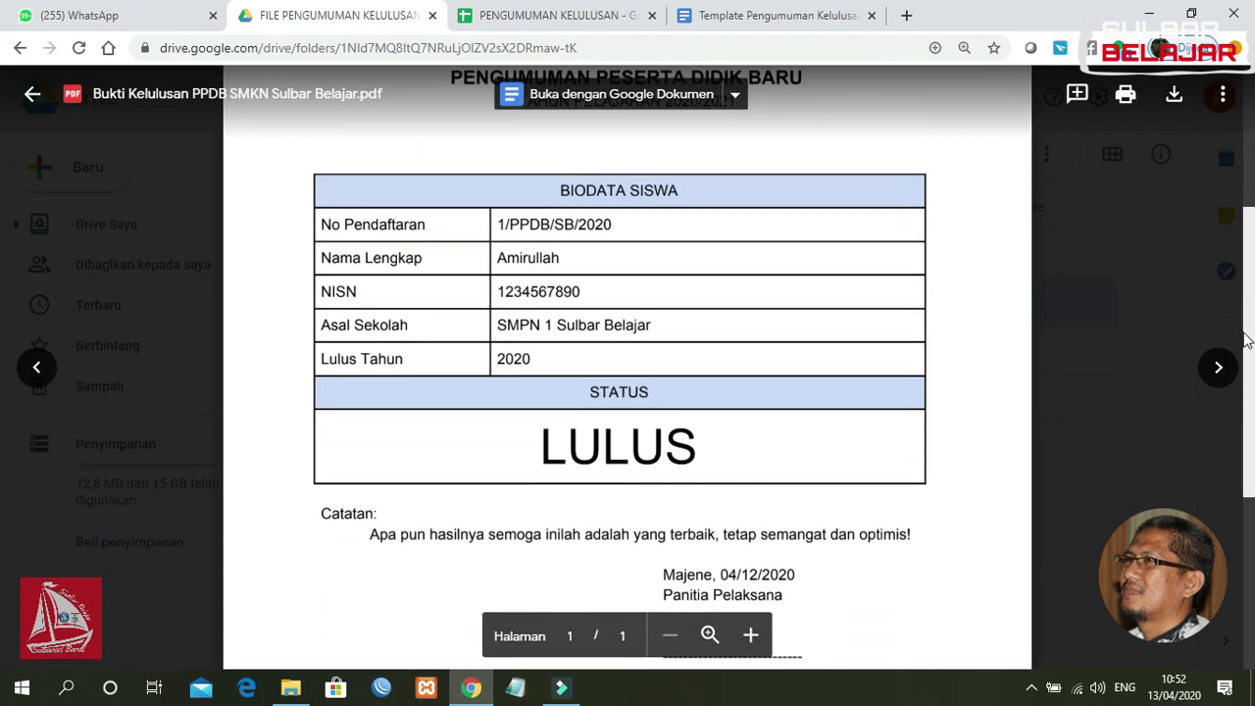
left_click(603, 15)
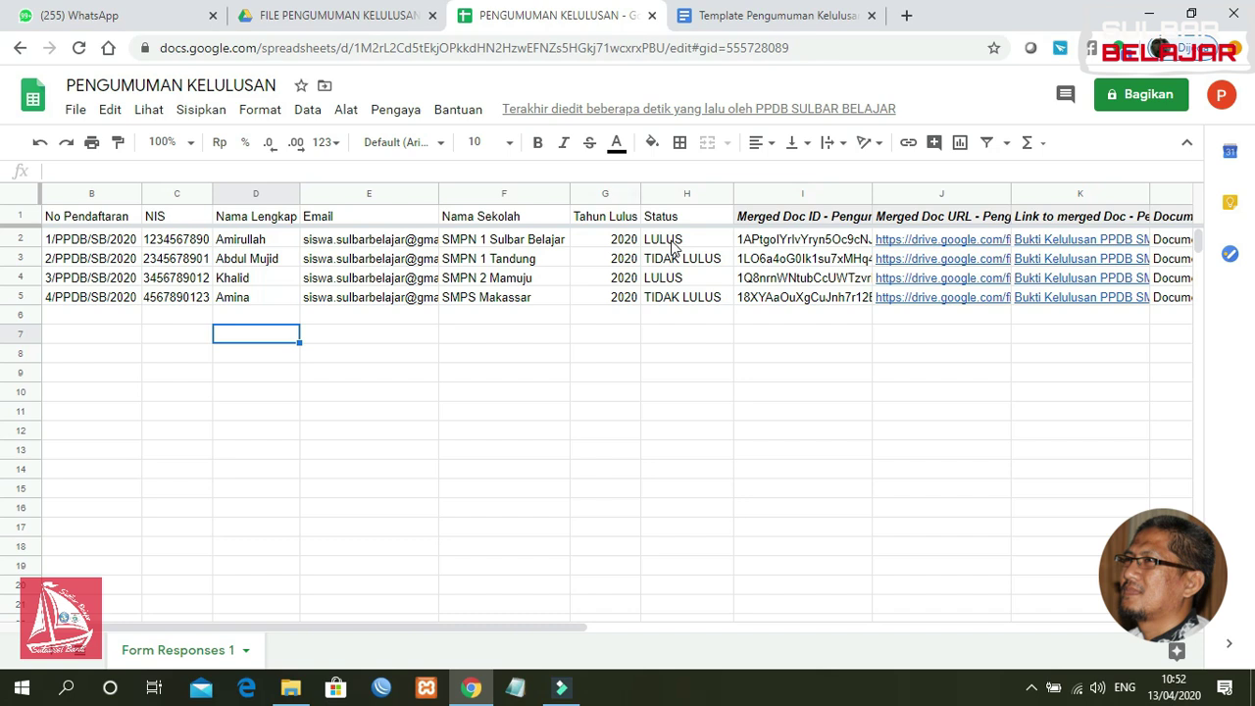
left_click(316, 22)
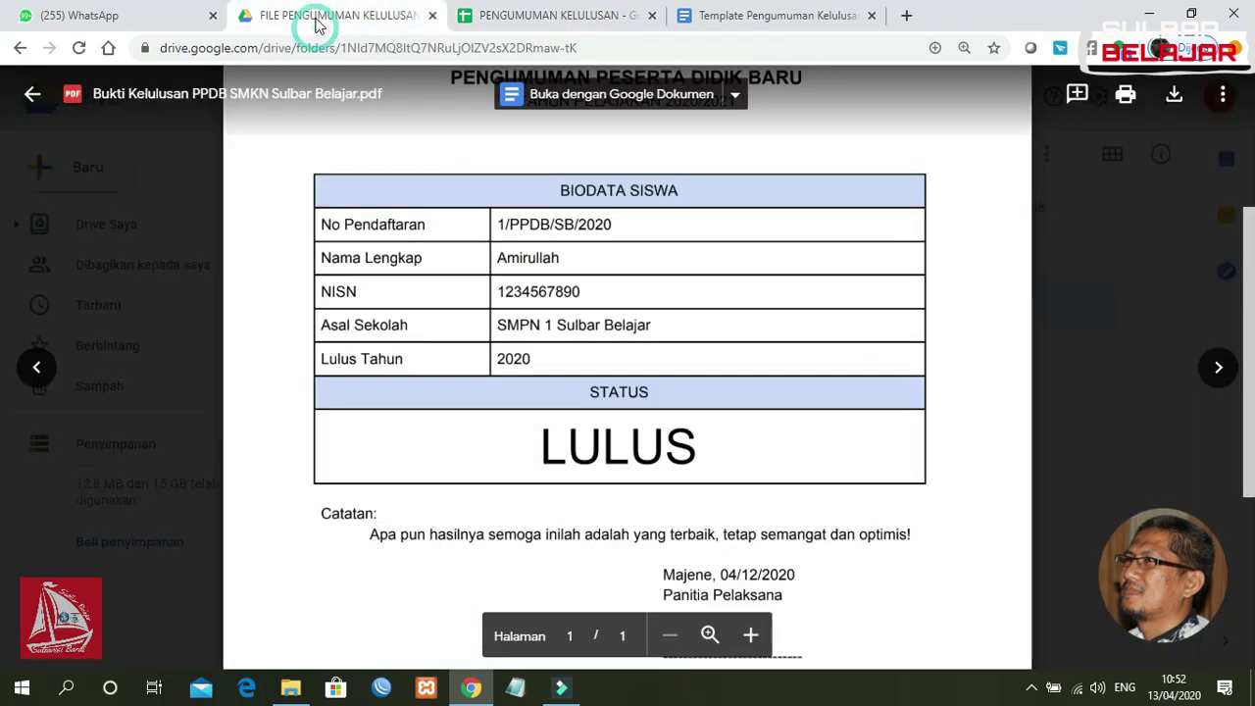
left_click(37, 93)
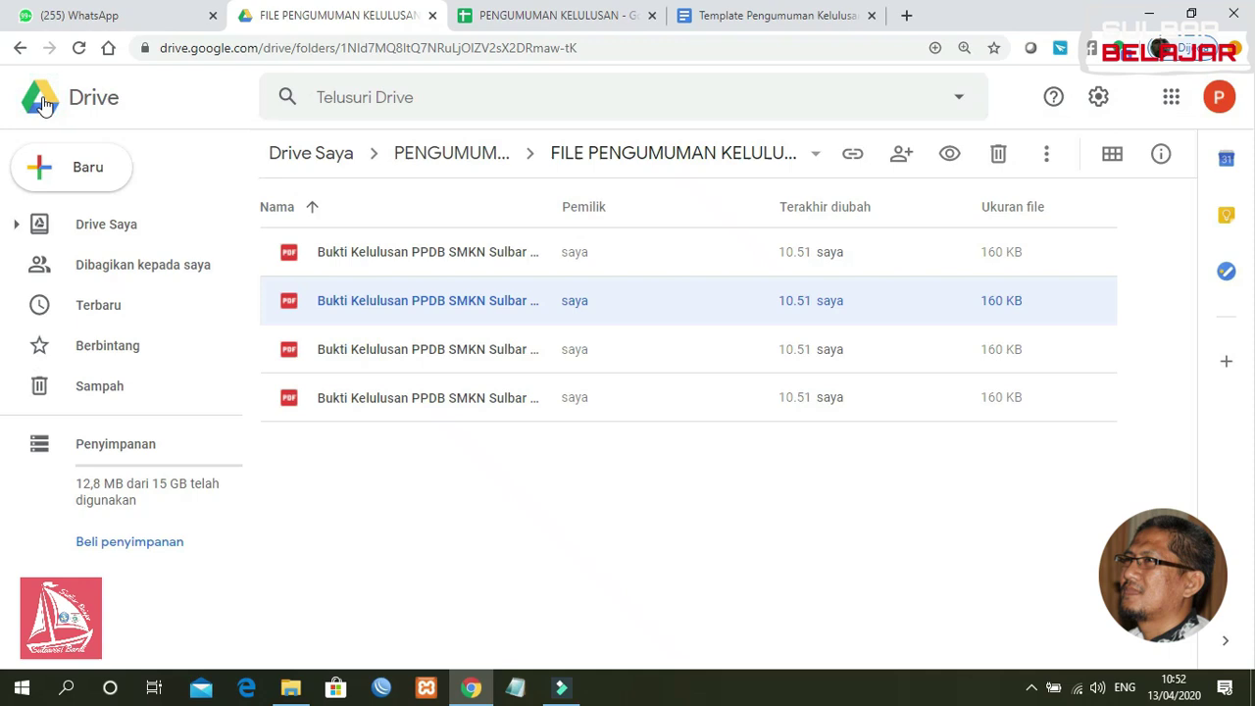
double_click(438, 349)
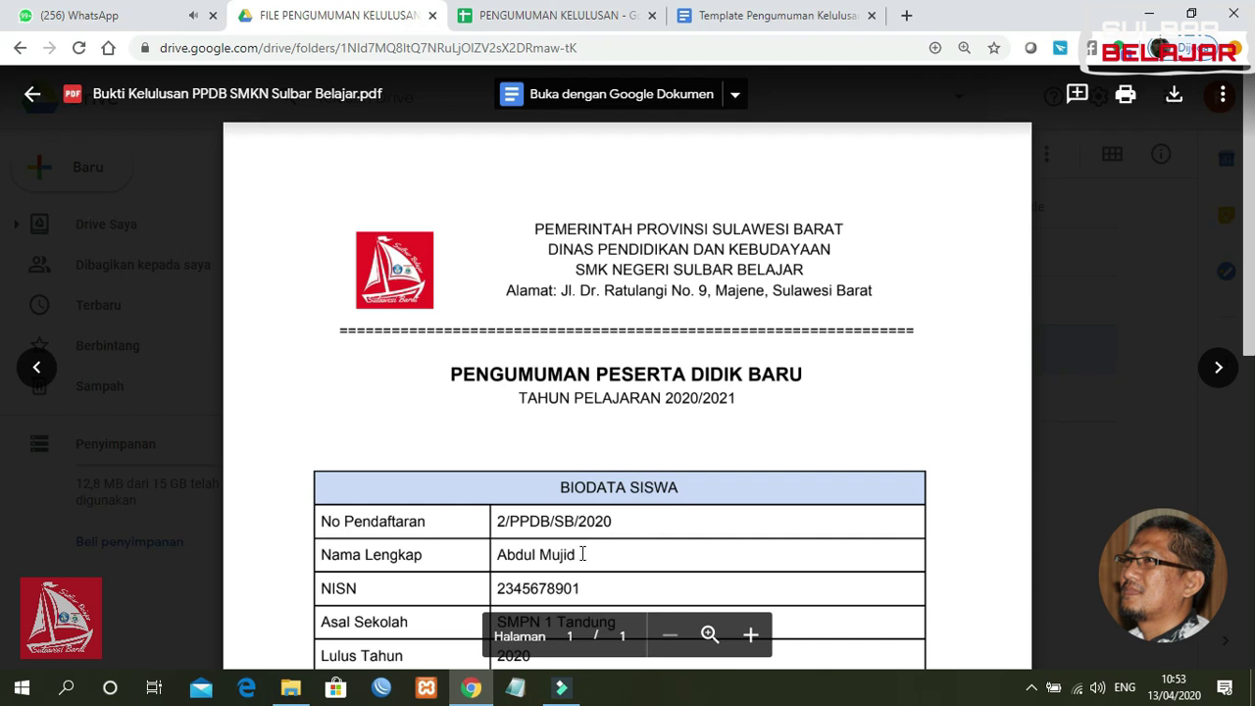
scroll(1211, 291, "down", 4)
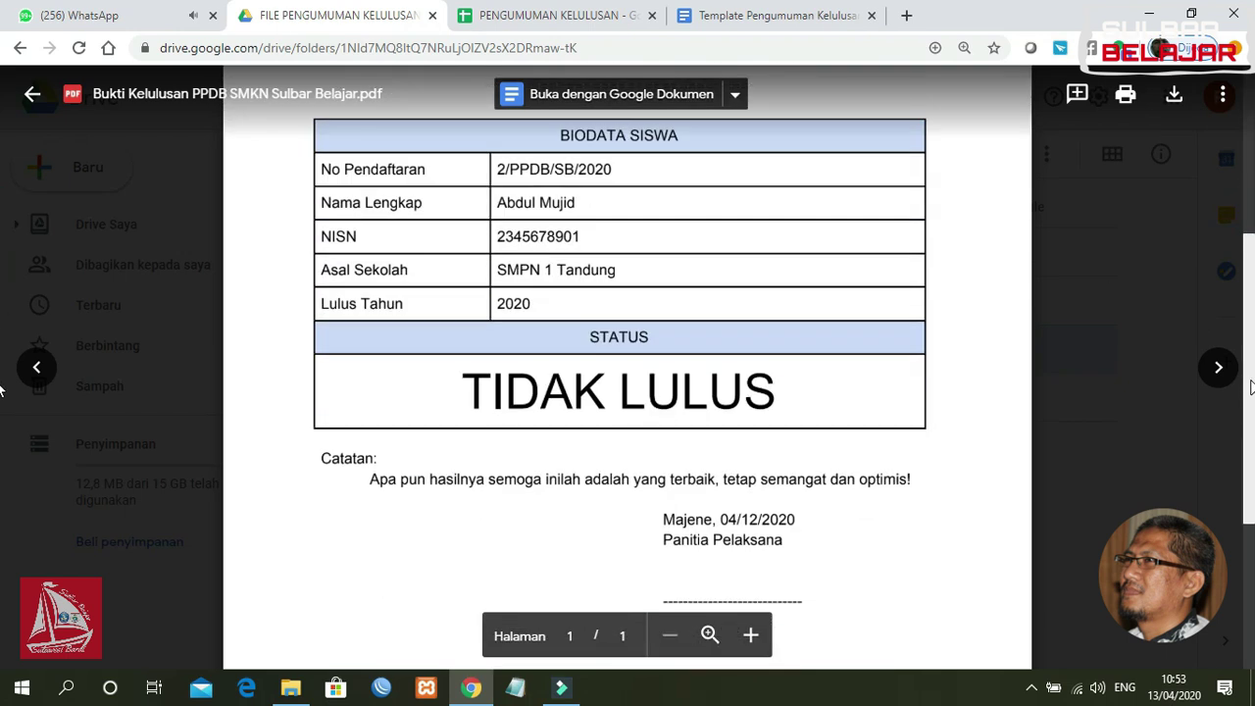
left_click(555, 22)
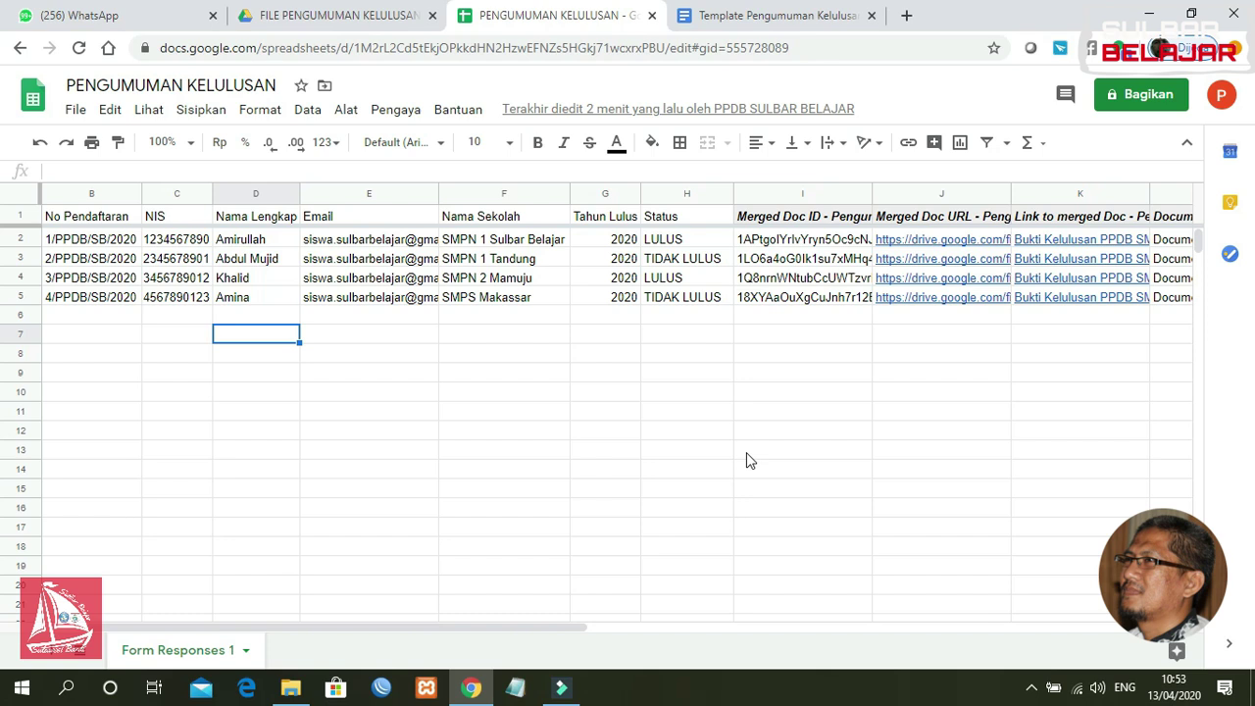
Step: Back in the spreadsheet, copy the last student's row B5:H5 into row 6
left_click(363, 22)
left_click(33, 94)
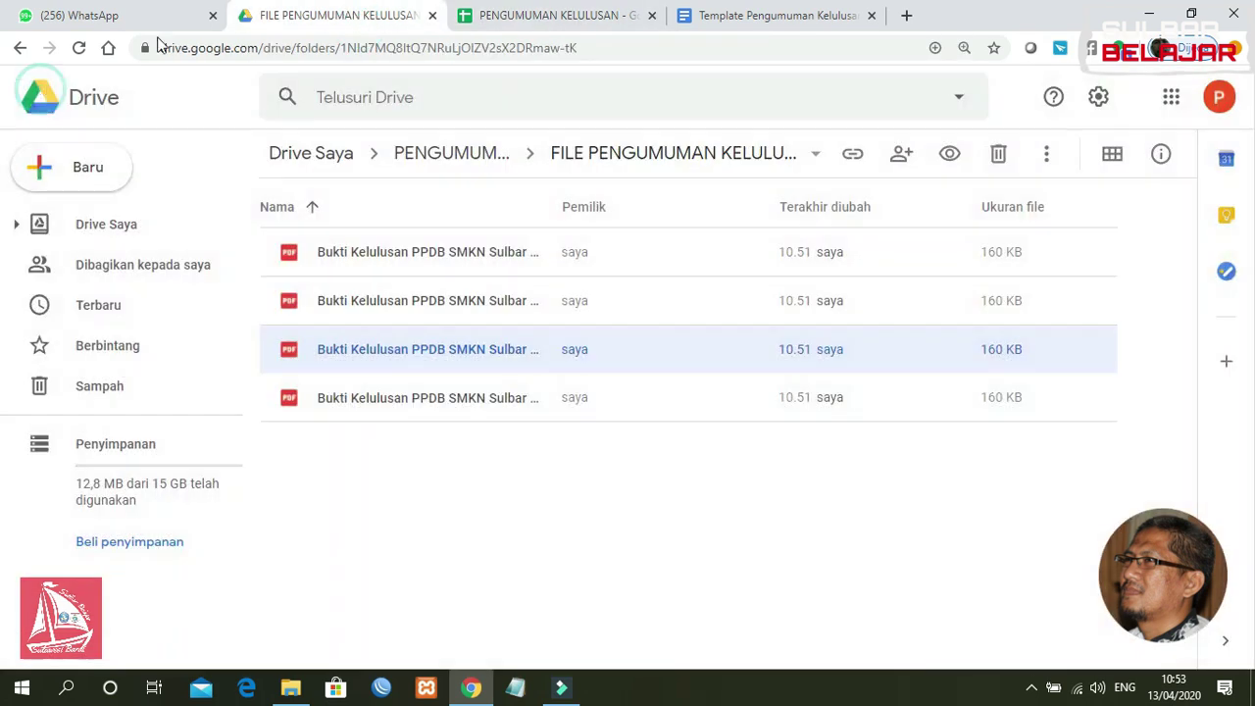
left_click(547, 15)
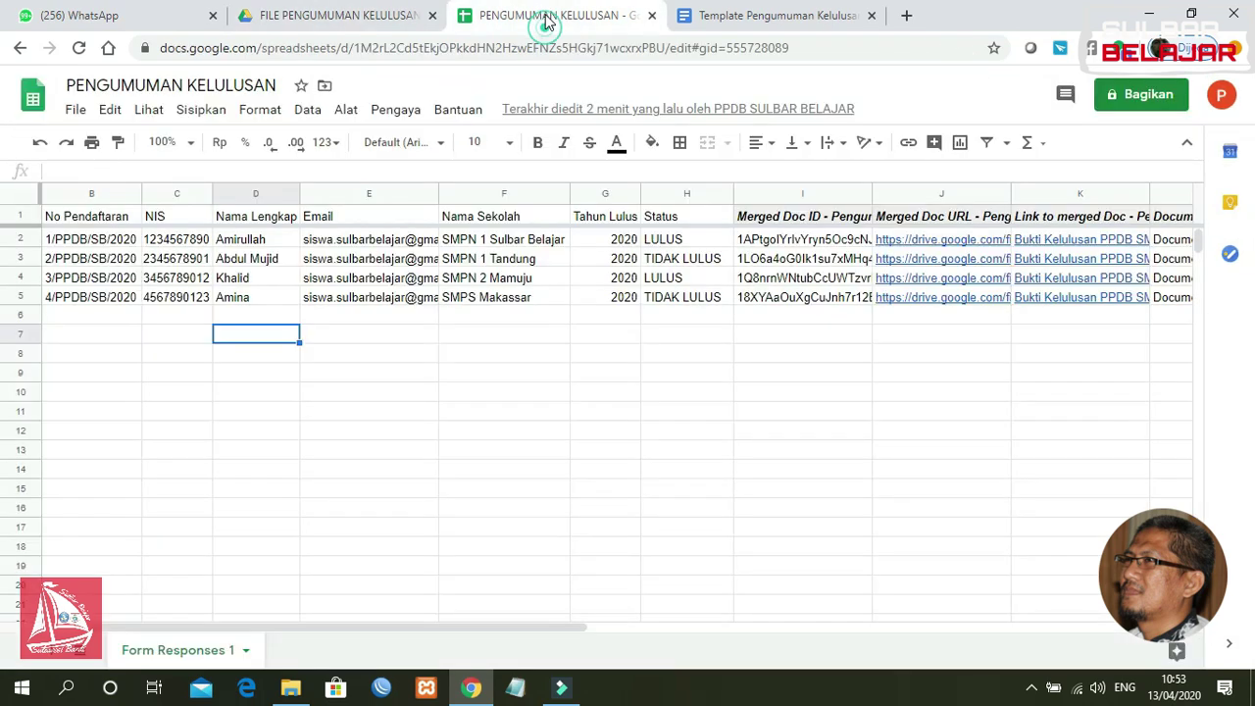
left_click(546, 418)
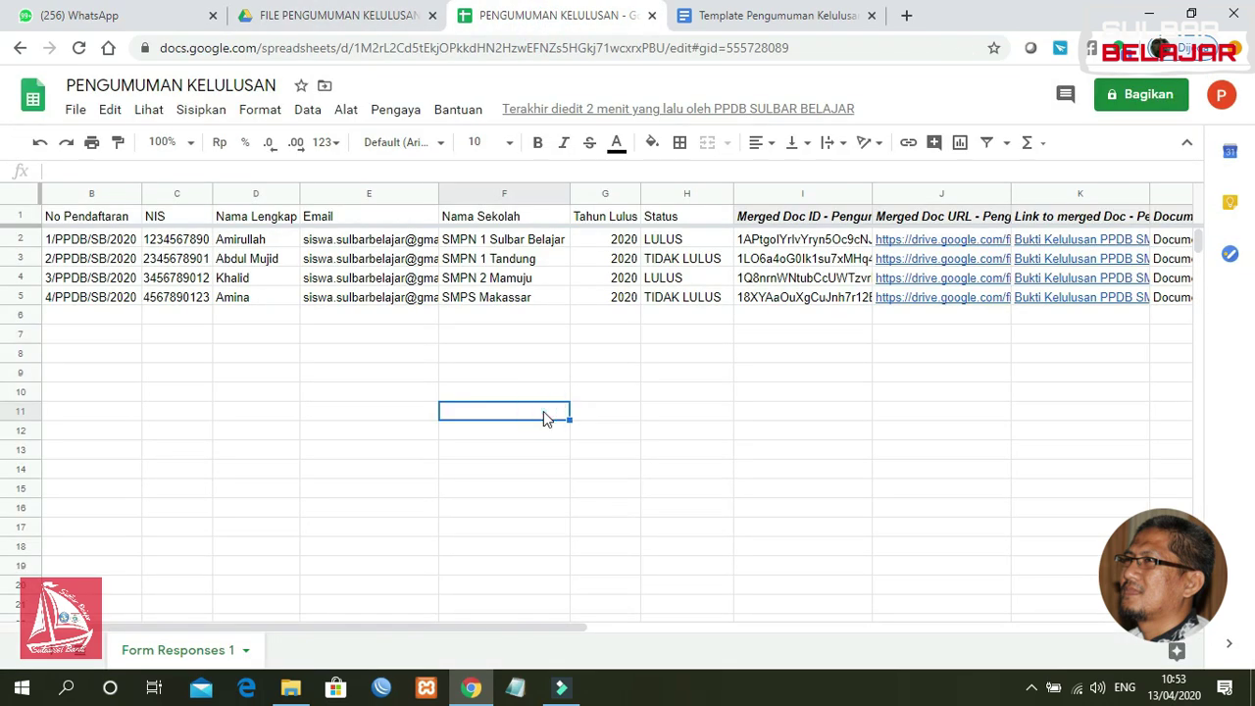
left_click(82, 321)
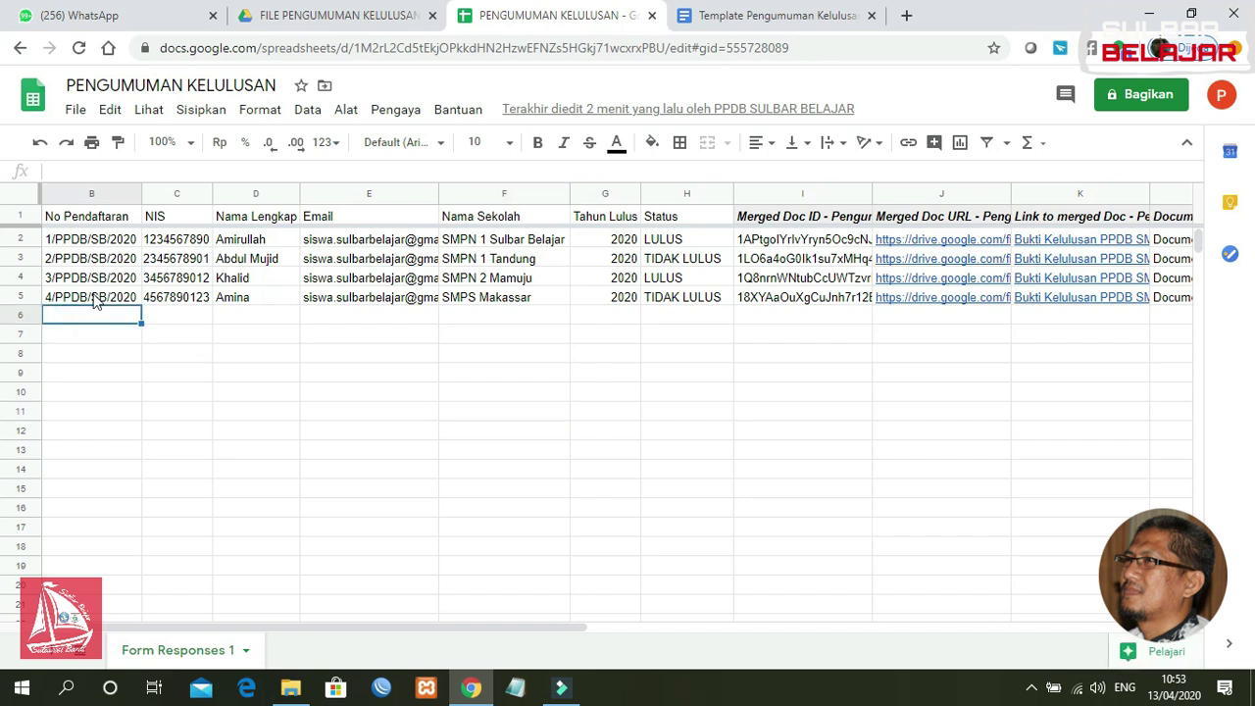
left_click(91, 298)
left_click_drag(95, 301, 683, 297)
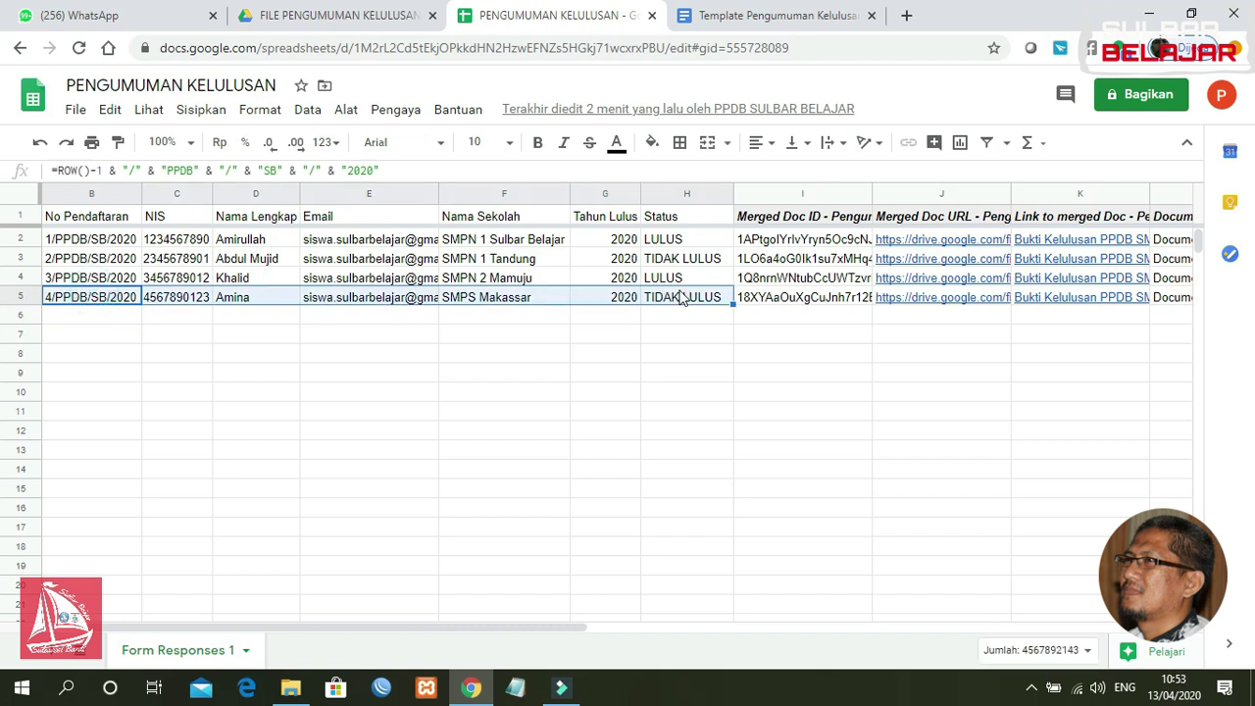
key("ctrl+c")
left_click(95, 315)
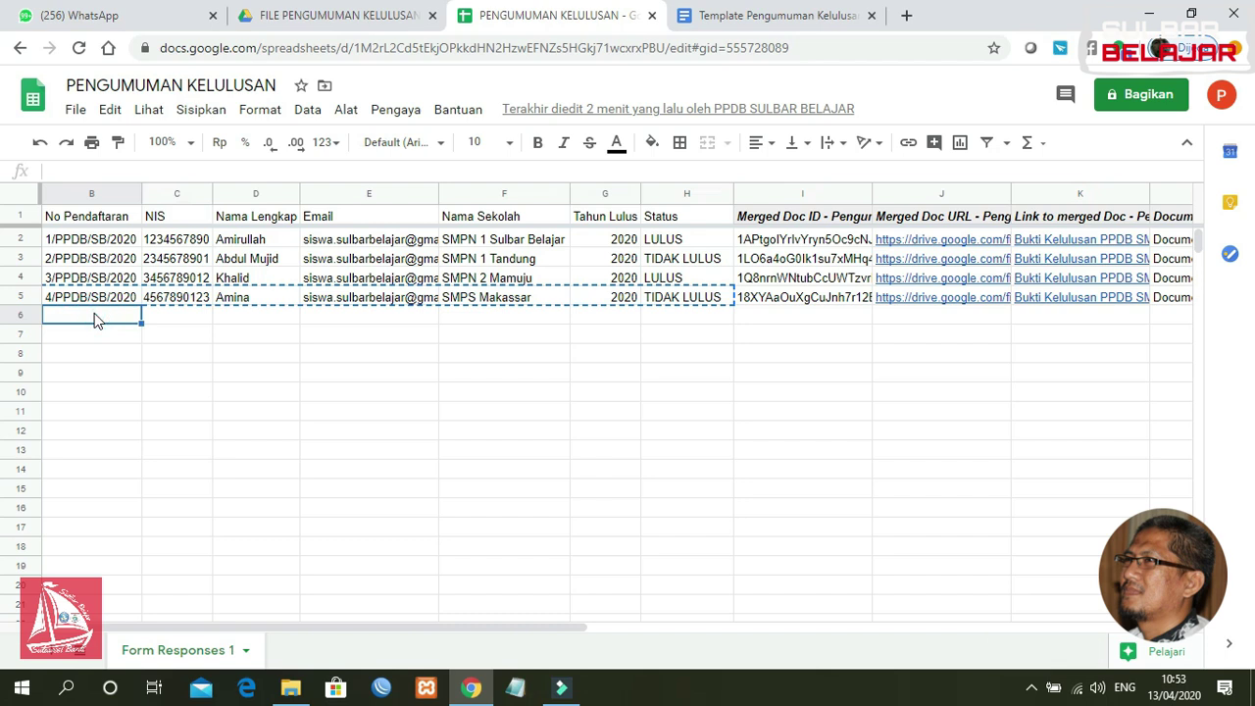
key("ctrl+v")
Step: Replace the copied name in D6 with the new student's name
left_click(179, 337)
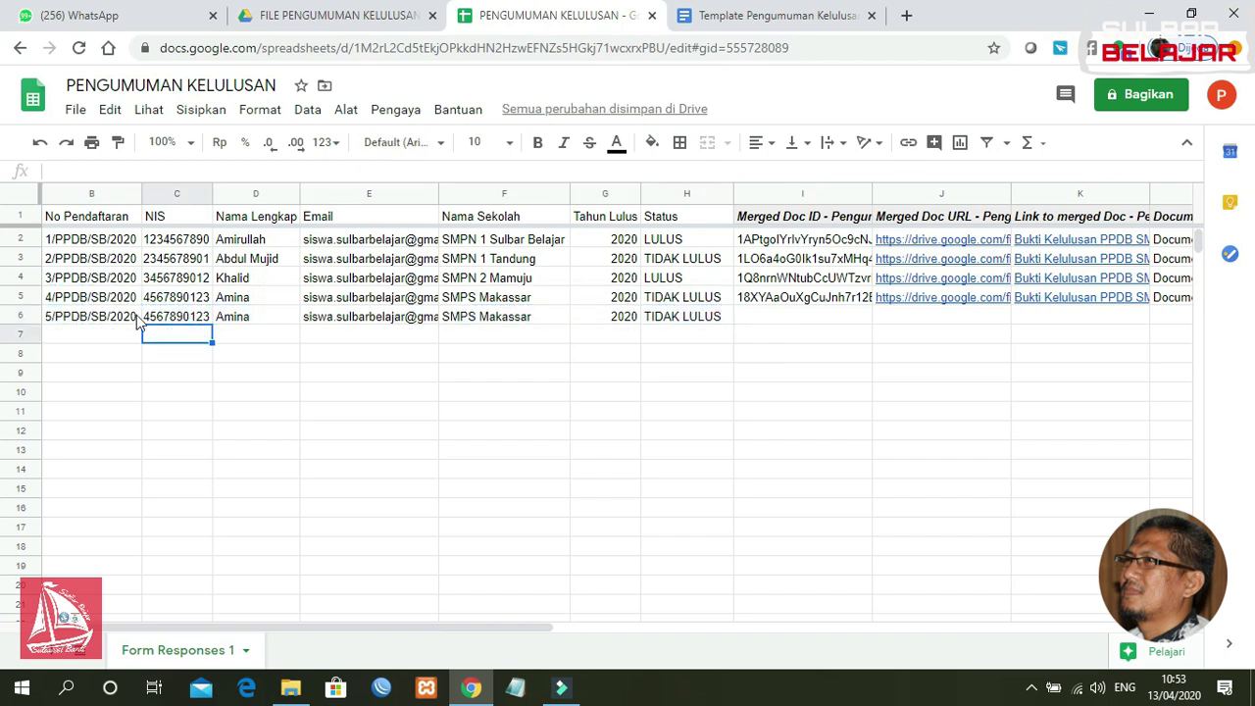
left_click(102, 316)
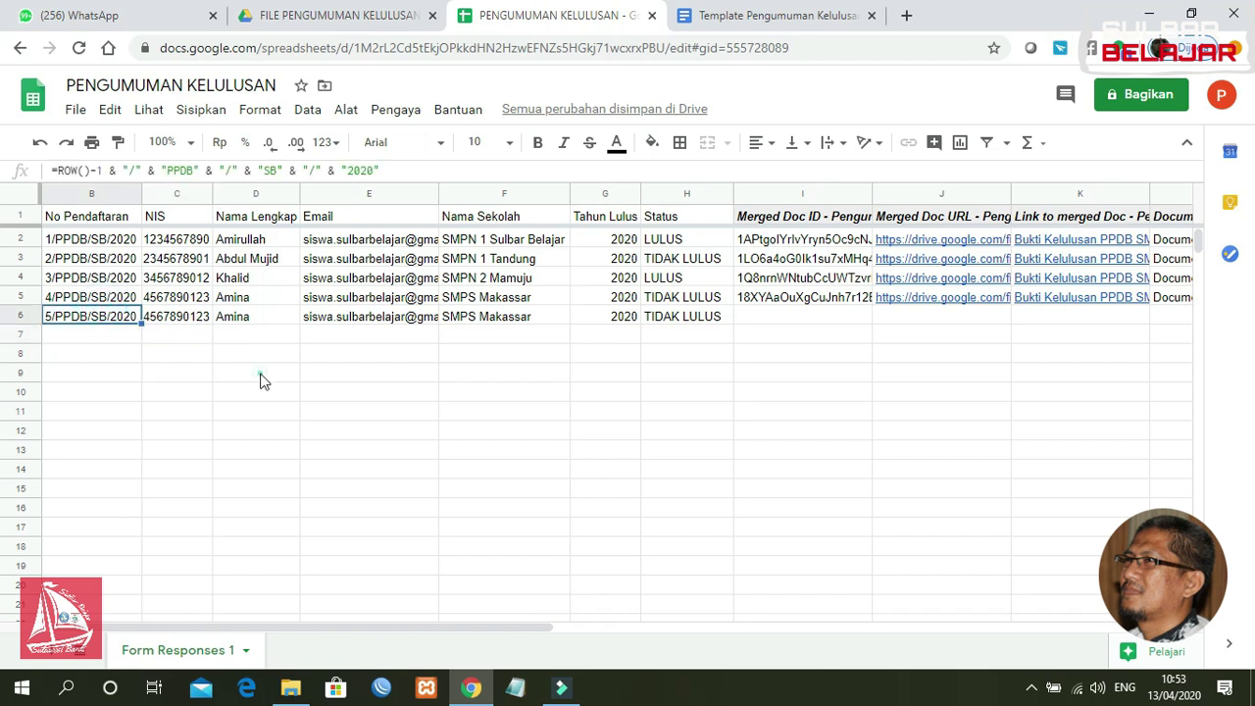
left_click(261, 378)
left_click(182, 318)
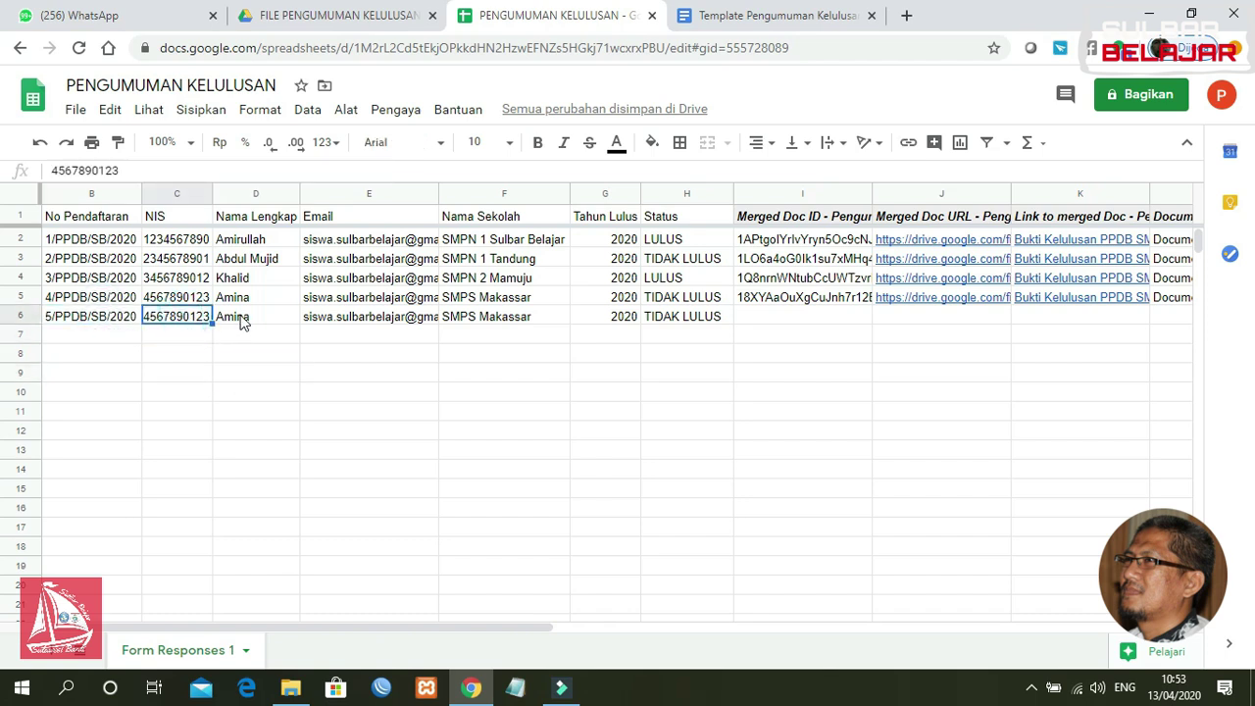
left_click(240, 318)
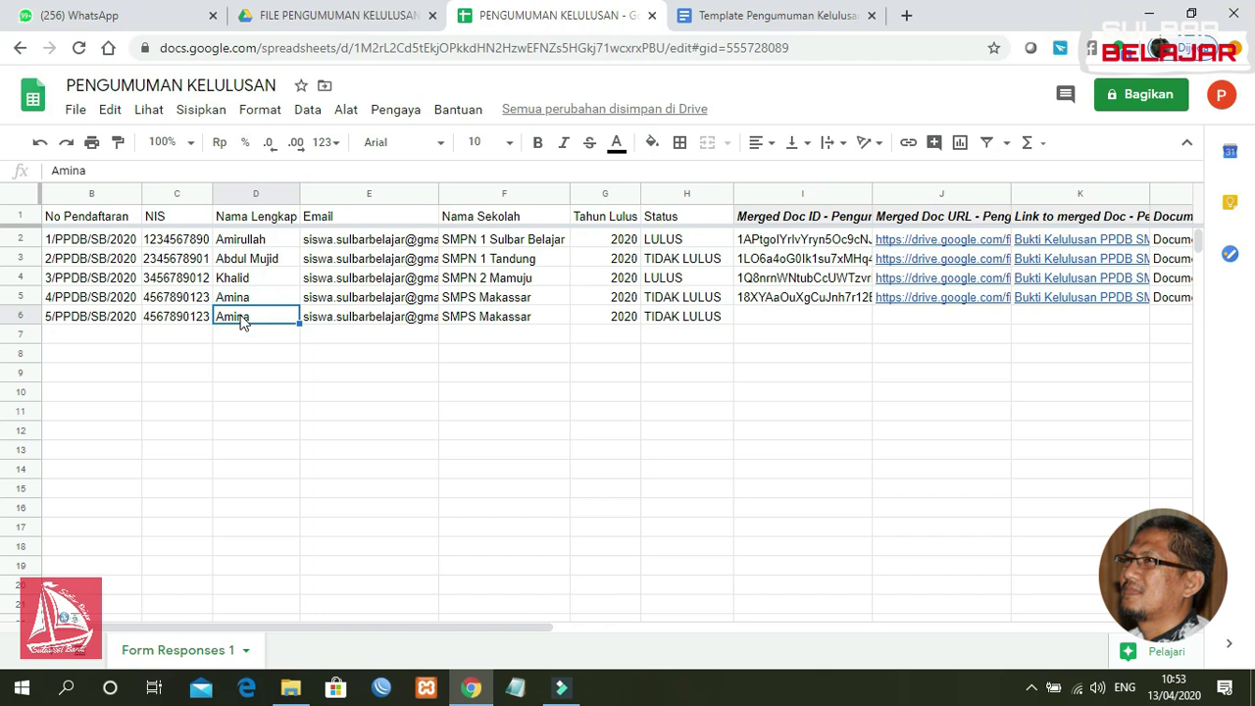
type("Abdullah")
key("Return")
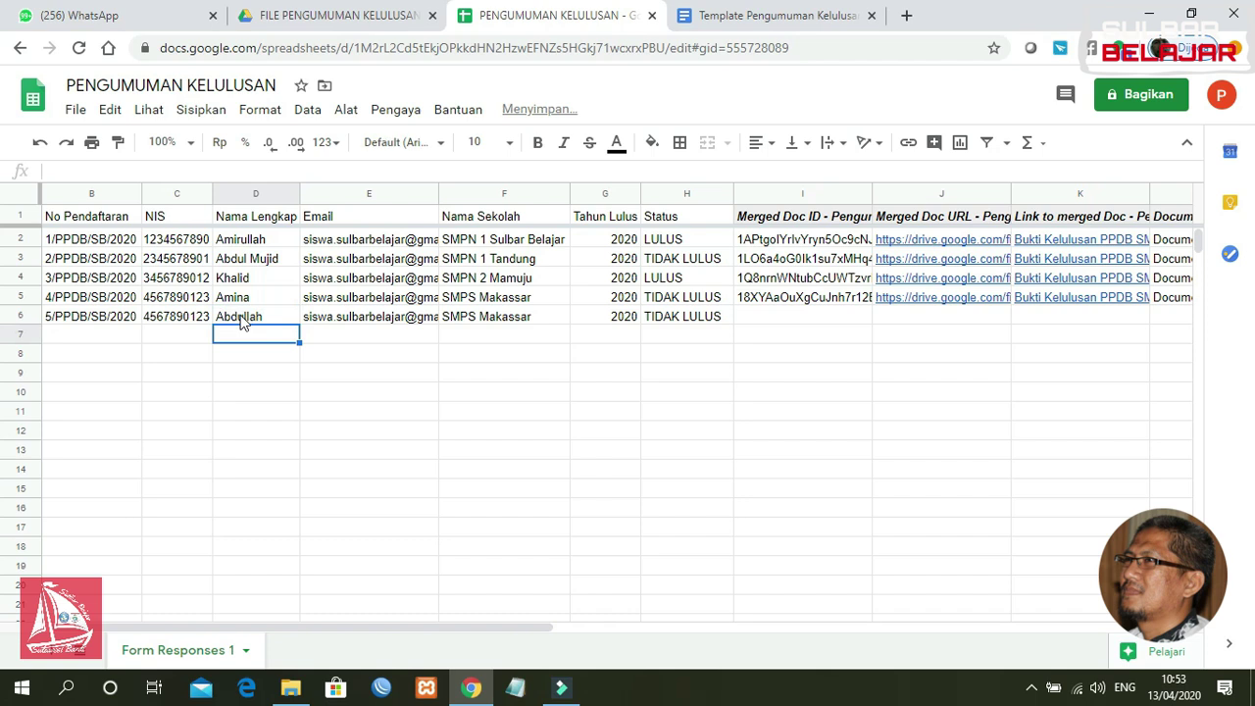
Step: Change the last digit of the NIS in C6 to 4
left_click(177, 317)
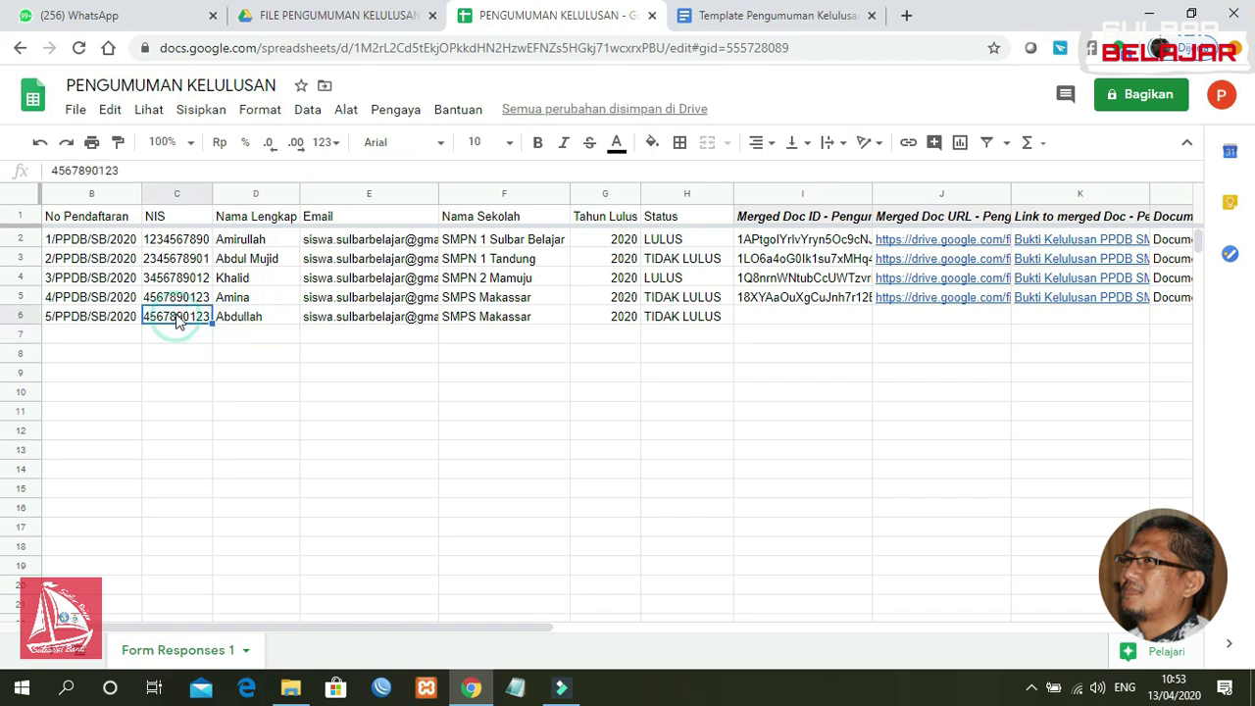
left_click(126, 169)
type("4")
key("BackSpace")
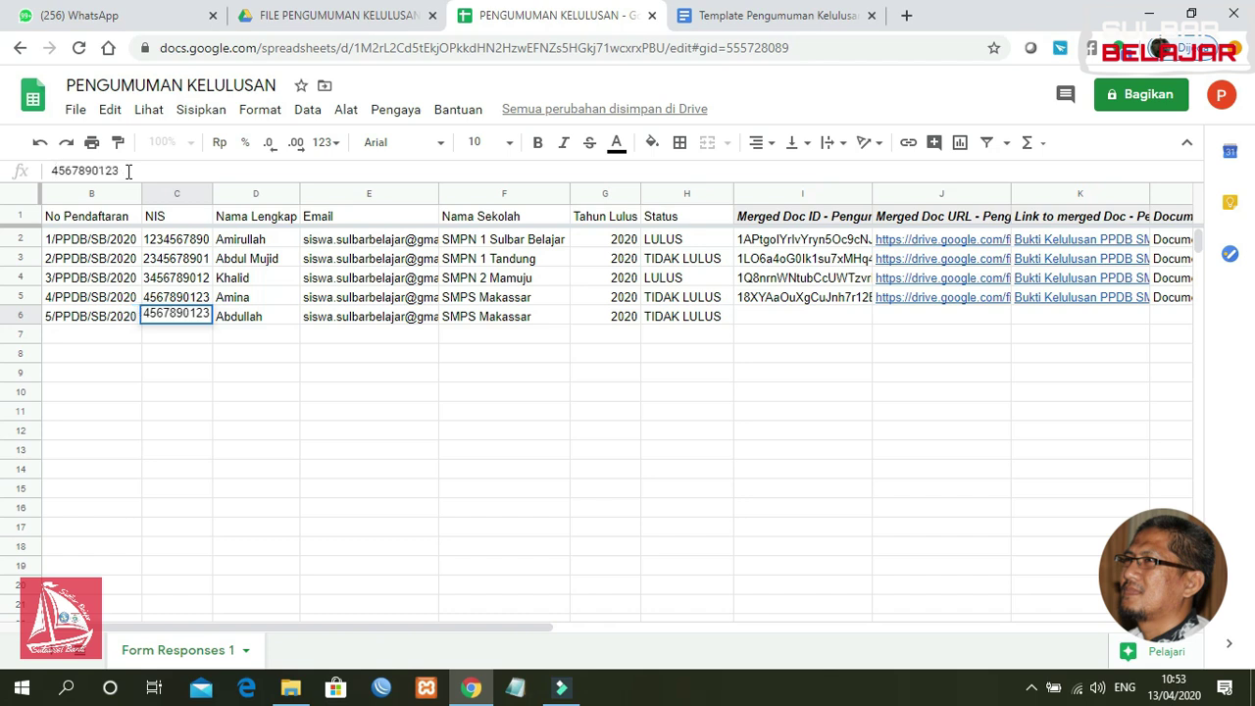
left_click(133, 170)
key("BackSpace")
type("4")
key("Return")
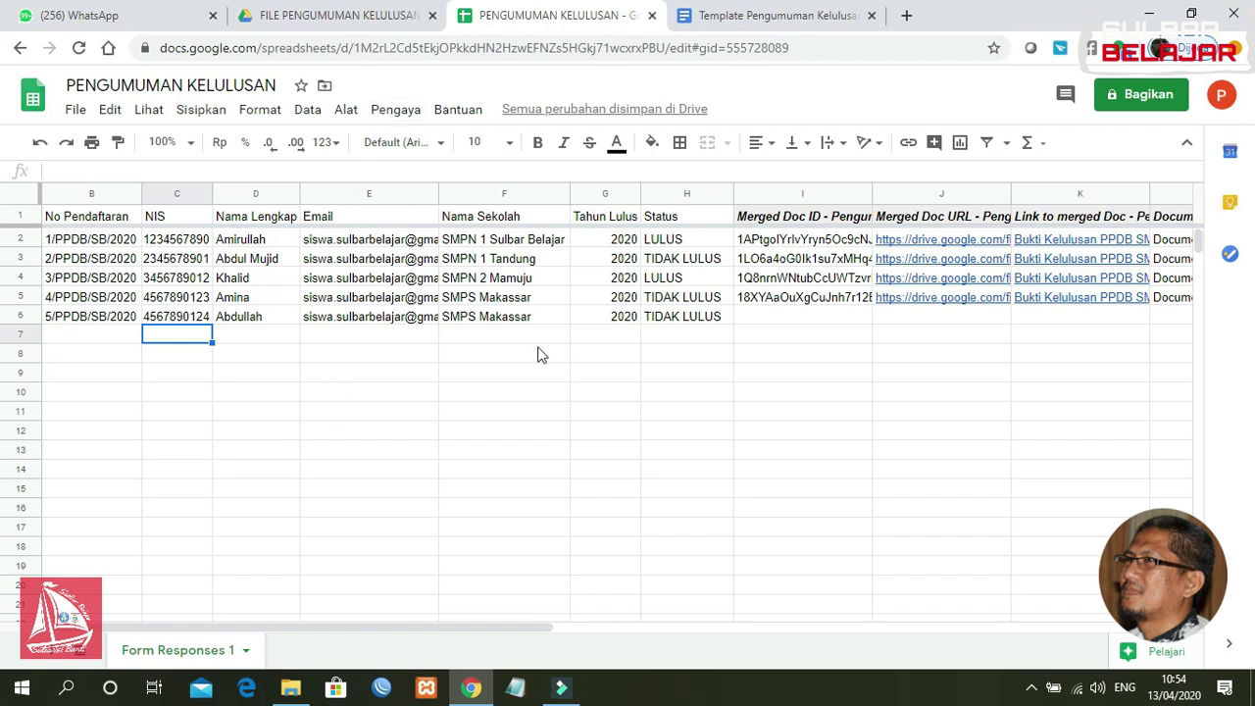
Step: Launch AutoCrat from the Pengaya add-ons menu
left_click(392, 111)
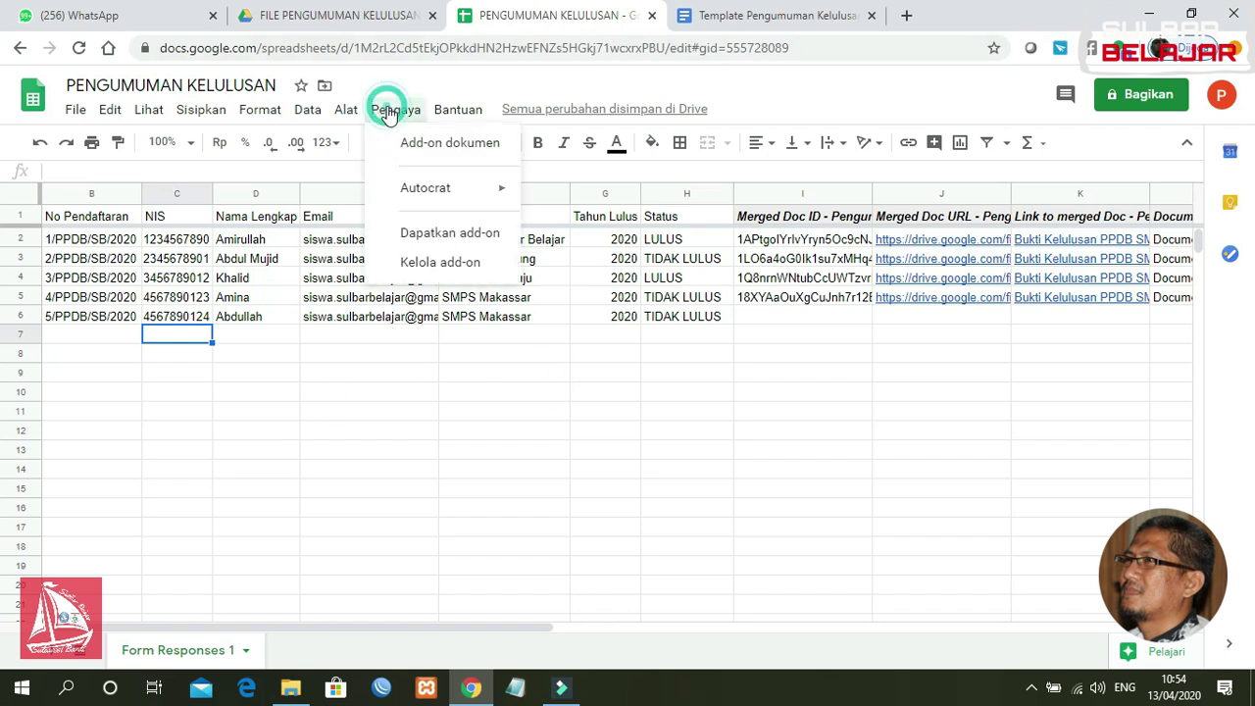
mouse_move(428, 189)
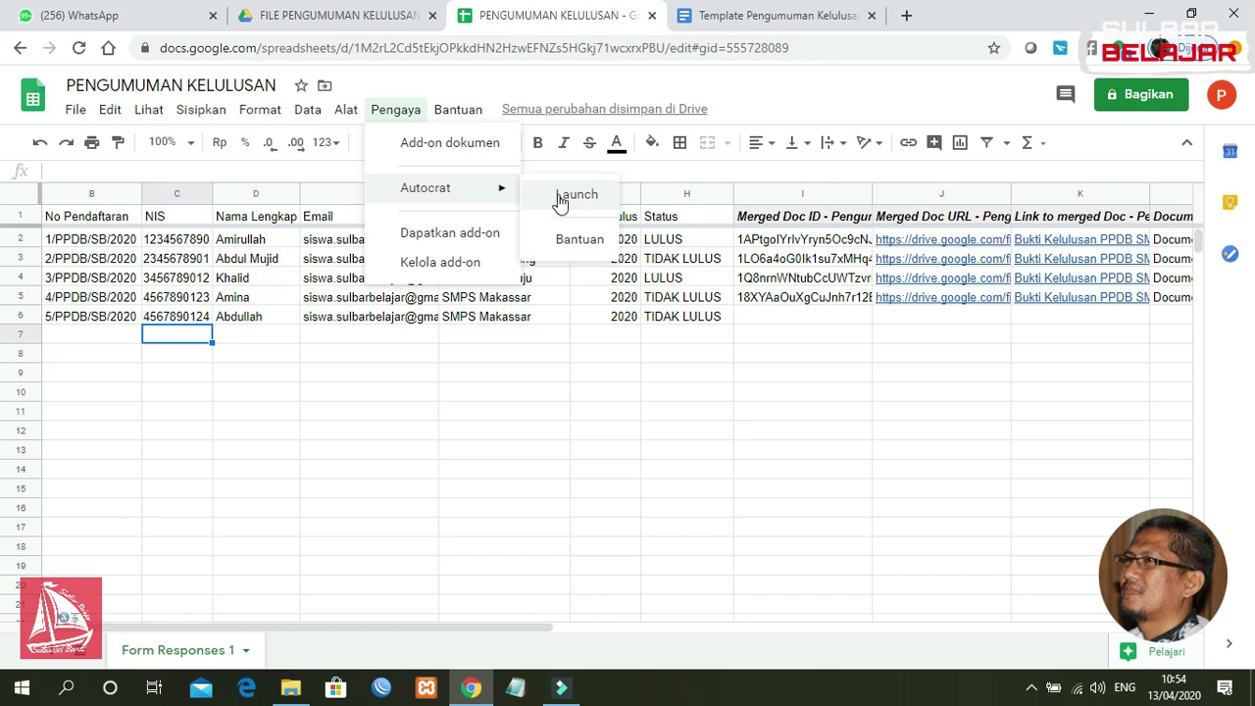
left_click(663, 335)
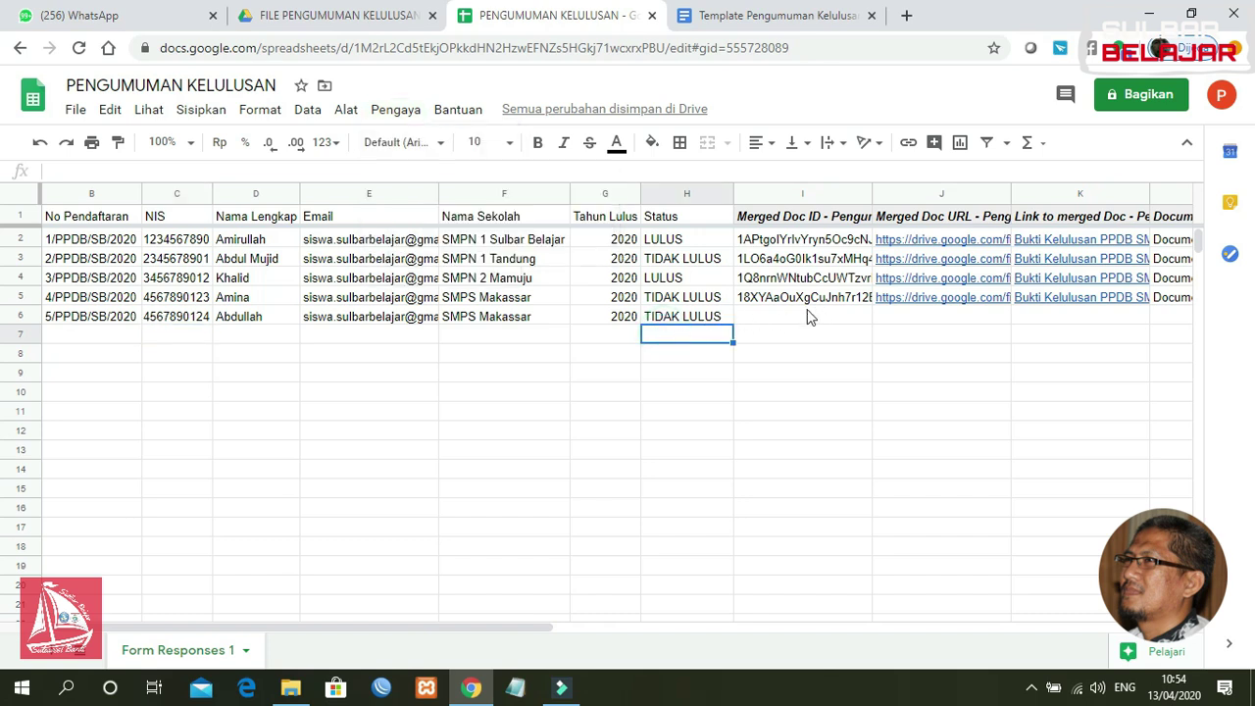
left_click_drag(527, 625, 481, 627)
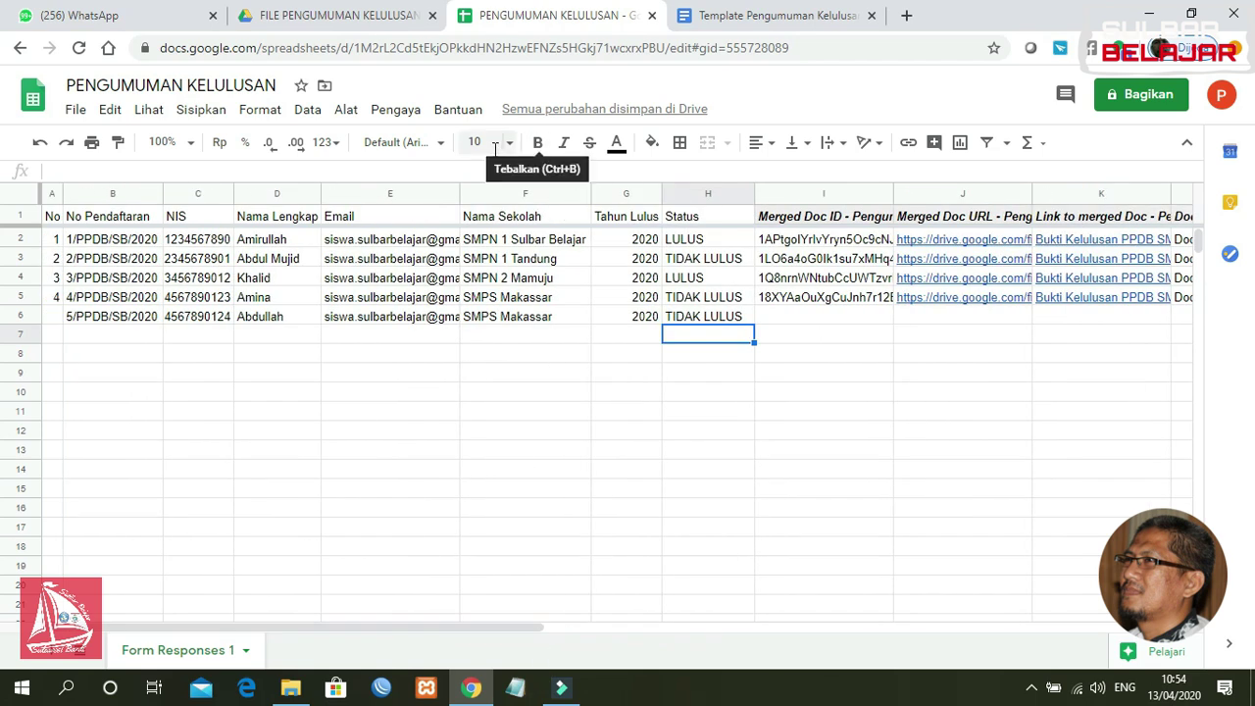
left_click(400, 111)
mouse_move(435, 201)
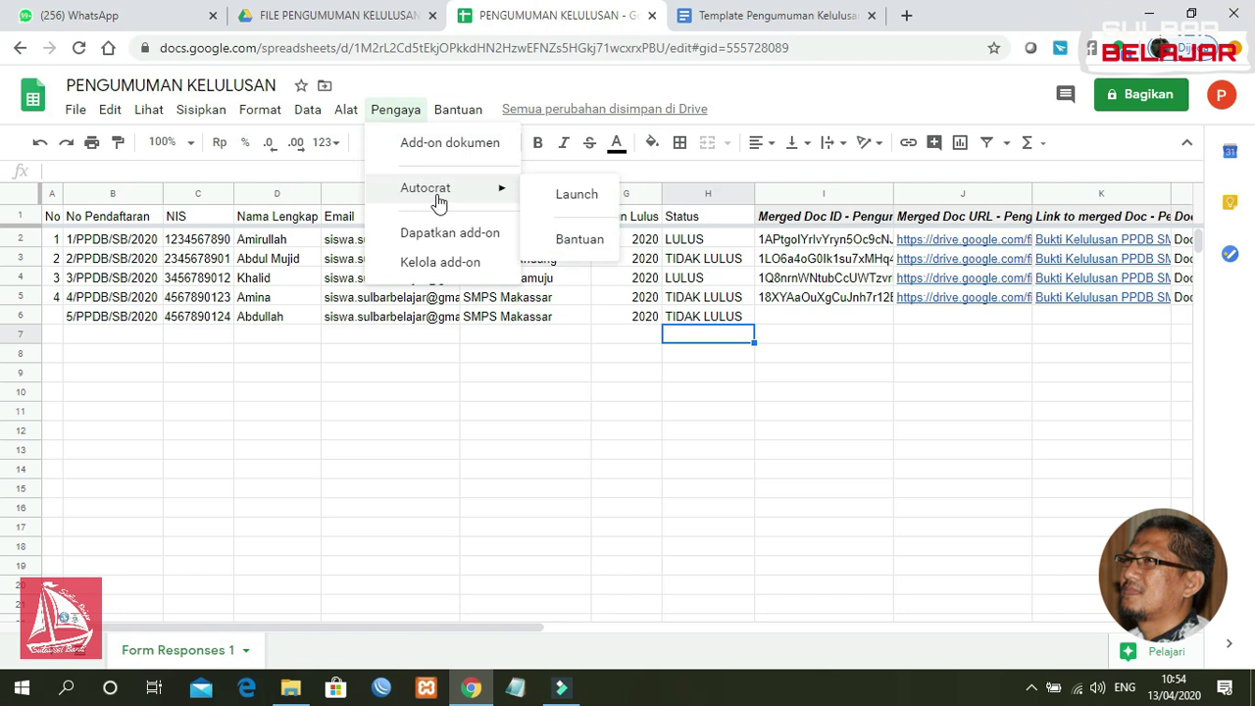
left_click(554, 202)
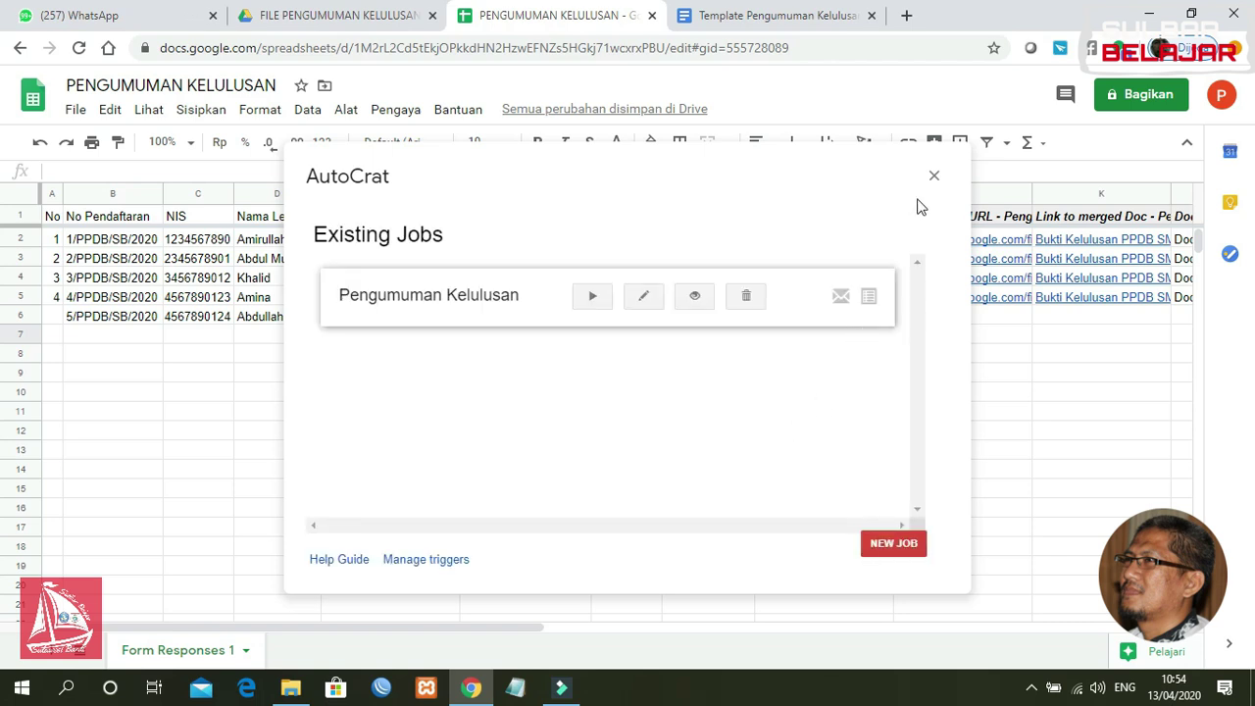
Step: Run the Pengumuman Kelulusan job, then close AutoCrat
left_click(593, 297)
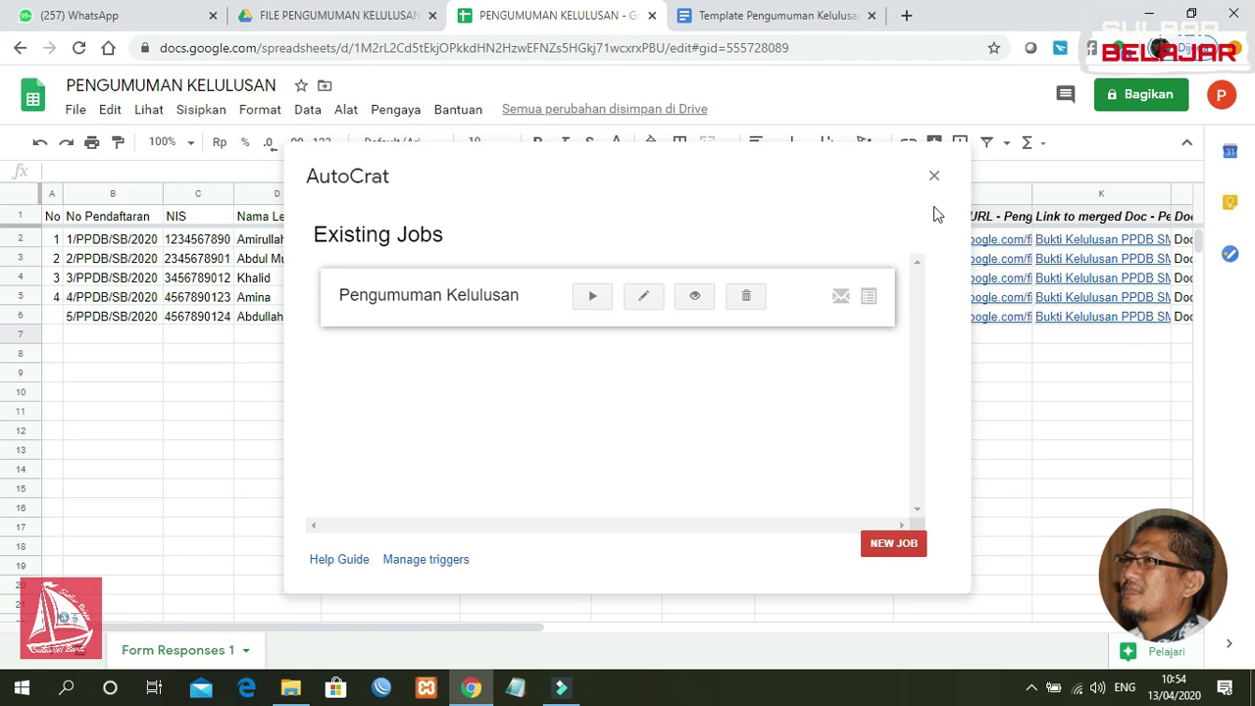
left_click(933, 176)
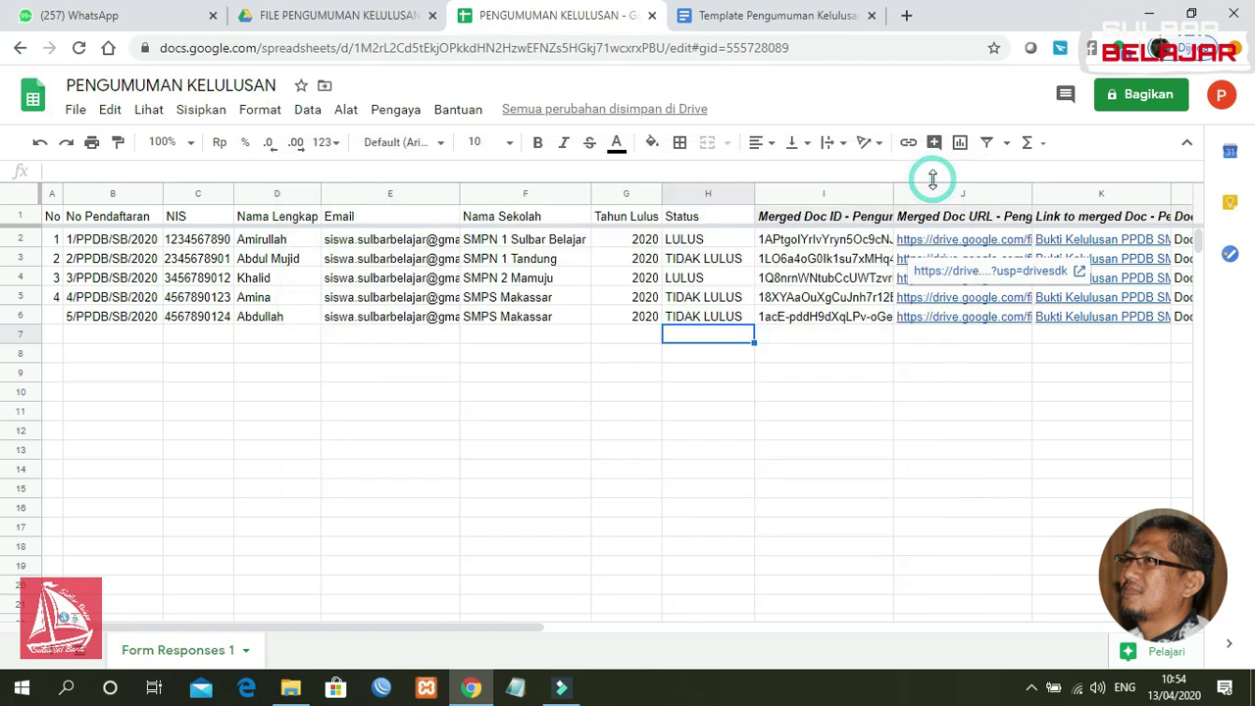
left_click(867, 411)
left_click(1027, 338)
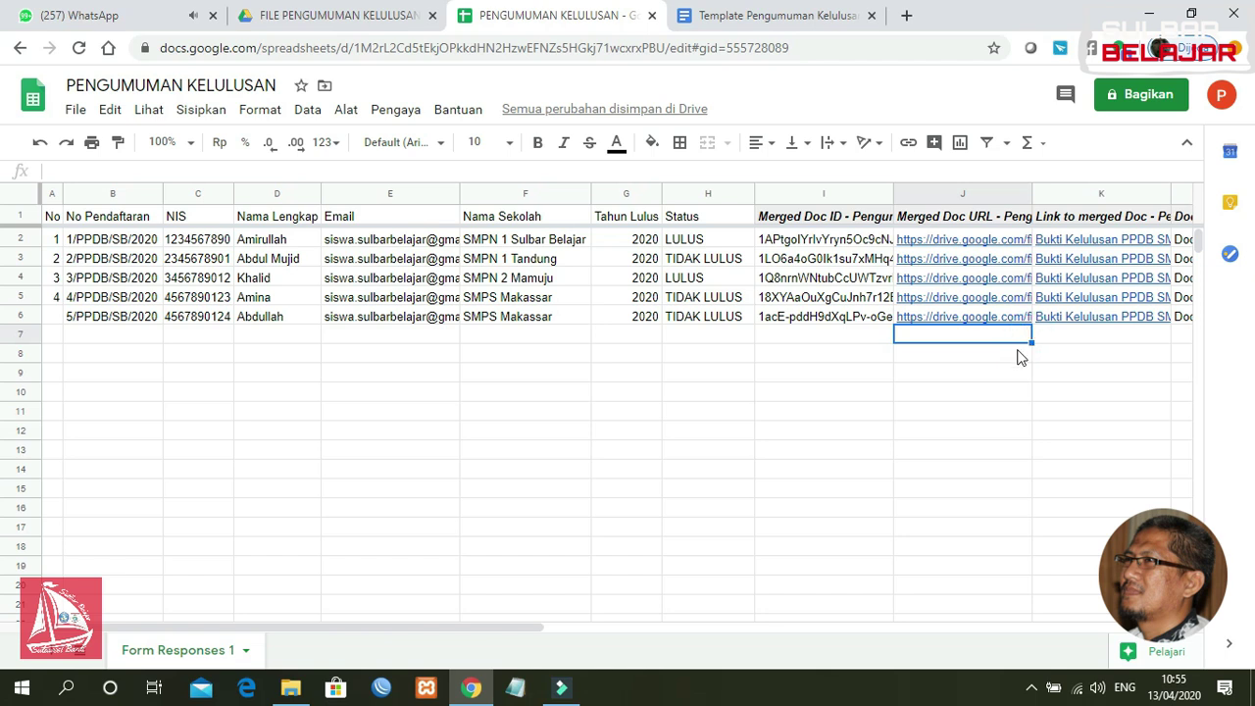
Step: Relaunch AutoCrat and edit the Pengumuman Kelulusan job through to its file settings
left_click(961, 357)
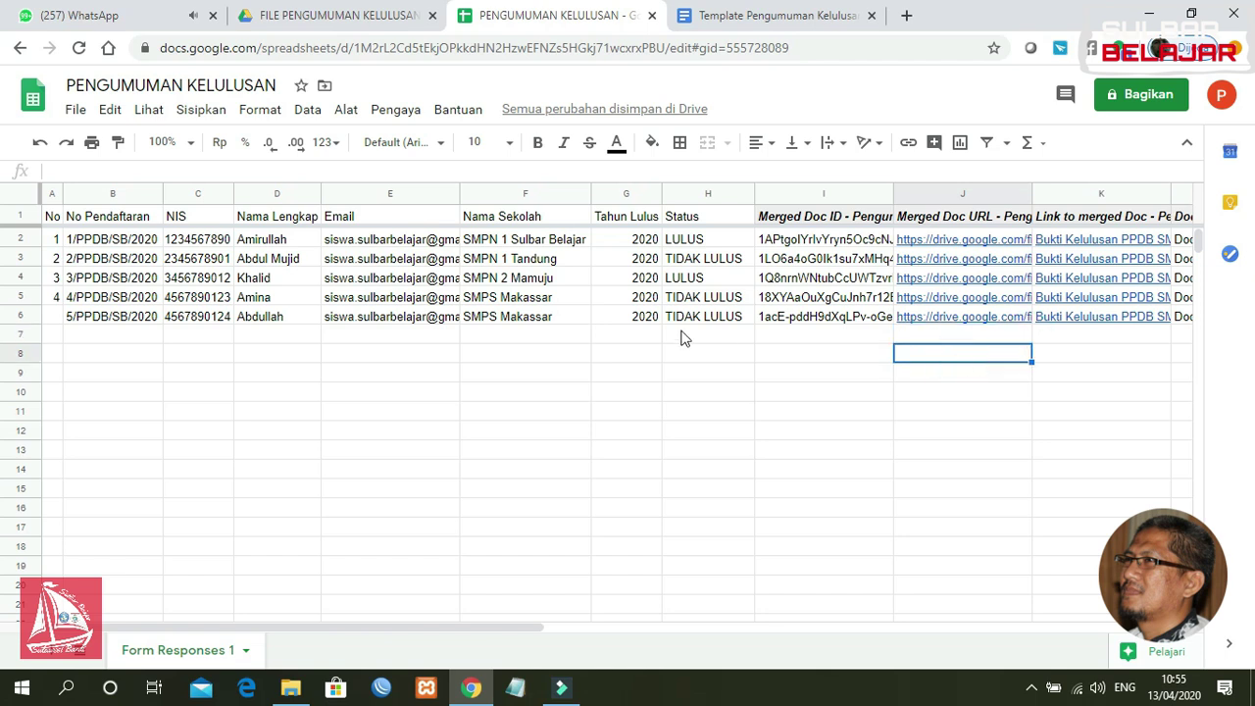
left_click(405, 111)
mouse_move(431, 190)
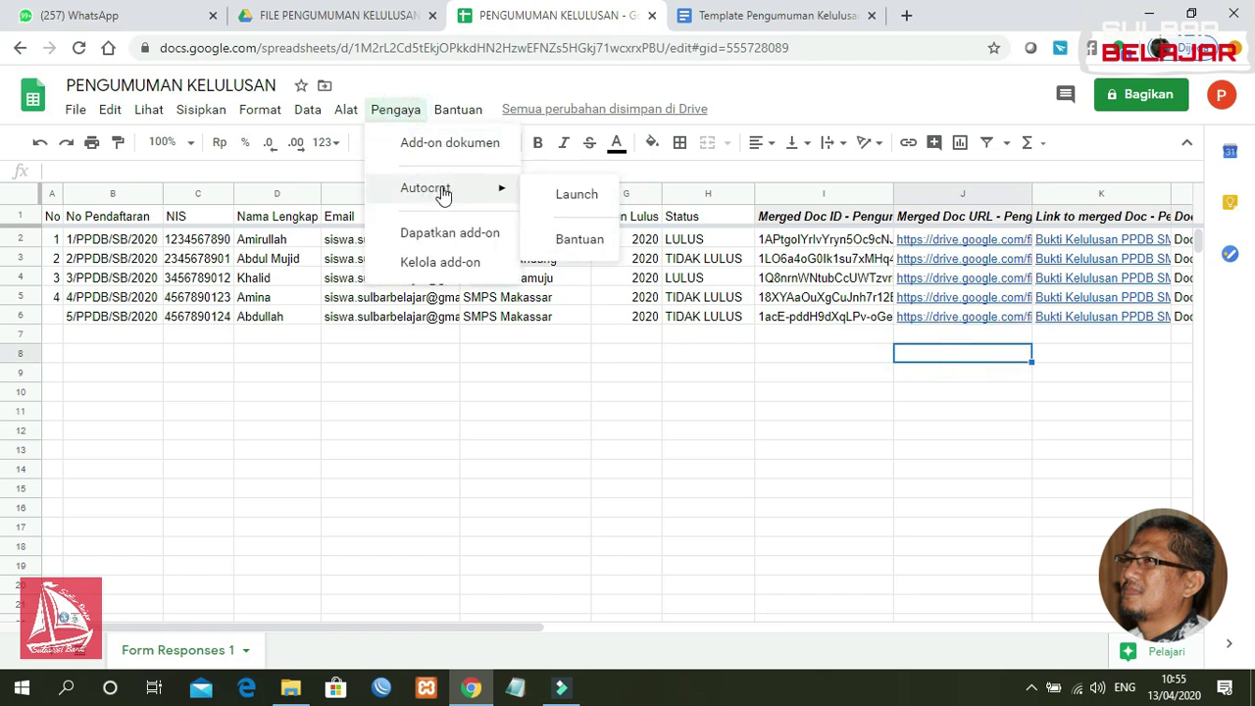
left_click(557, 200)
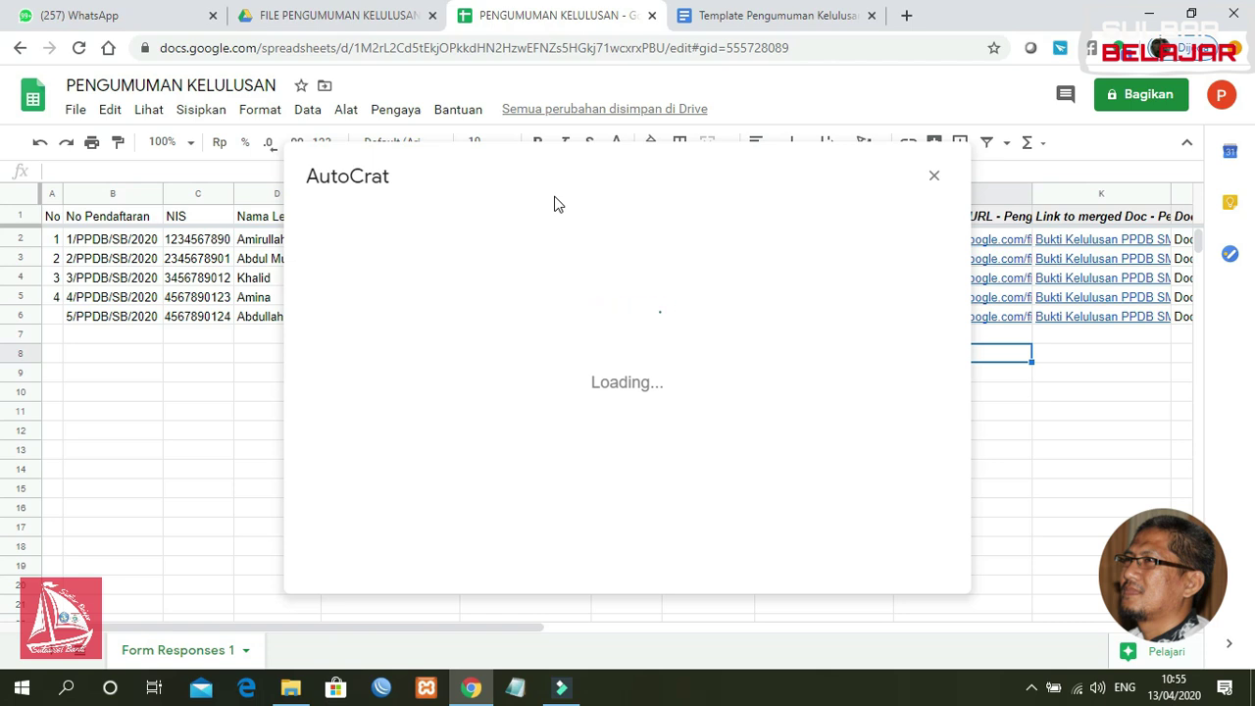
left_click(644, 299)
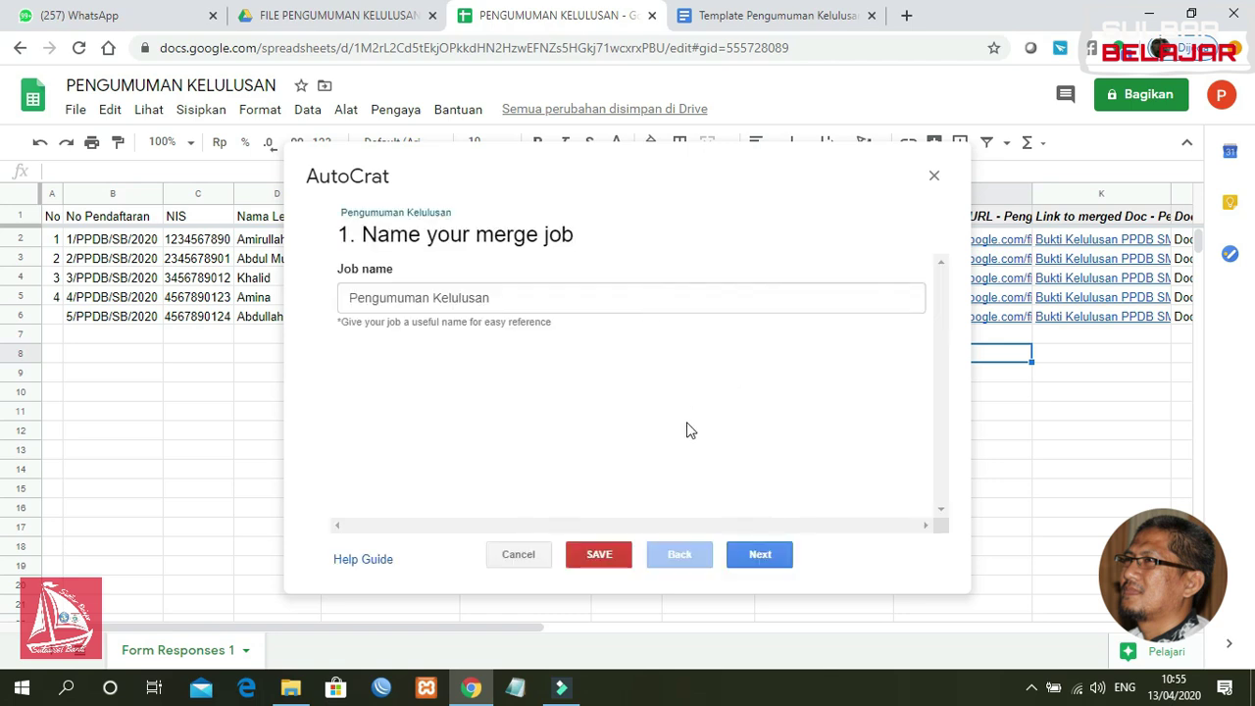
left_click(530, 300)
left_click(750, 563)
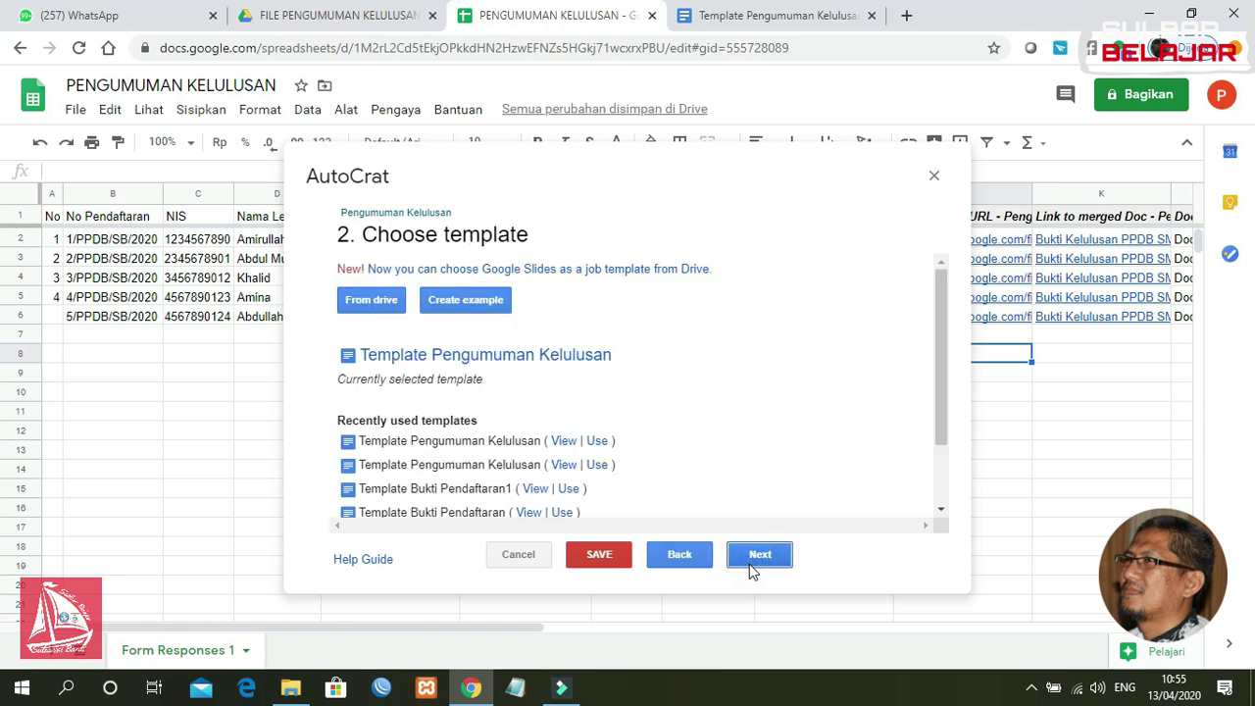
left_click(759, 555)
left_click(760, 555)
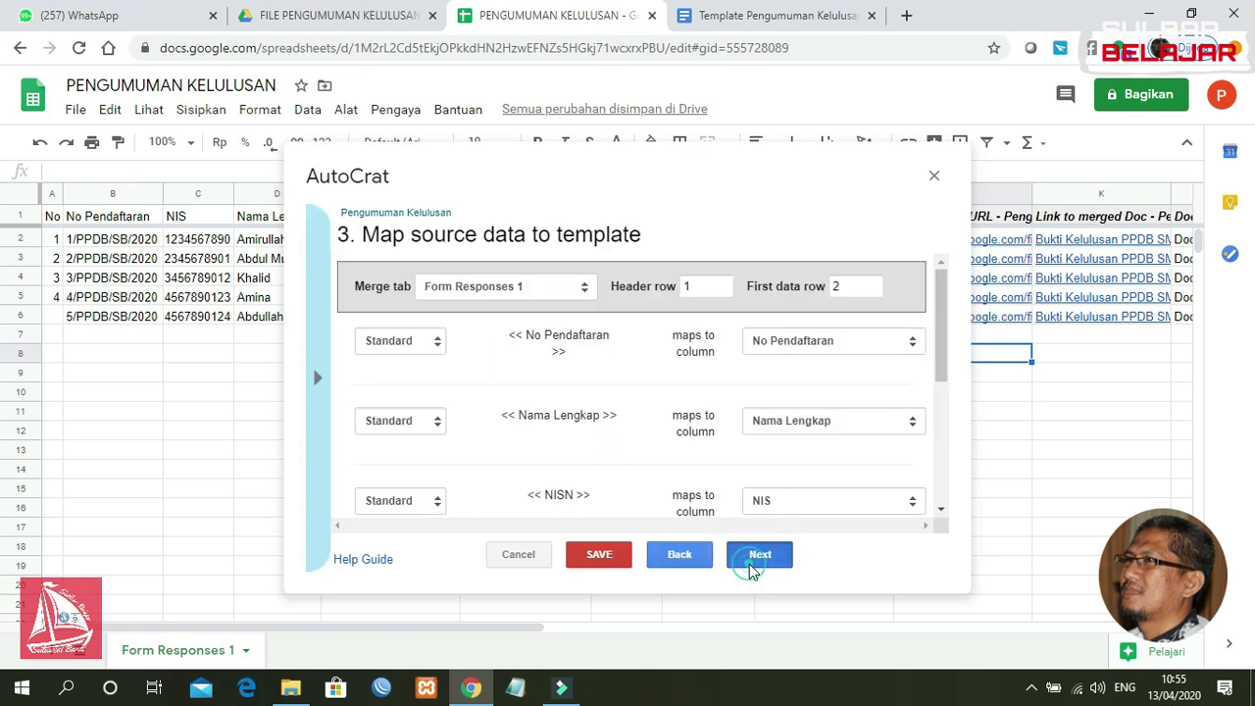
Step: Replace the file name's trailing tags with a <<No Pendaftaran>> merge tag
left_click(597, 297)
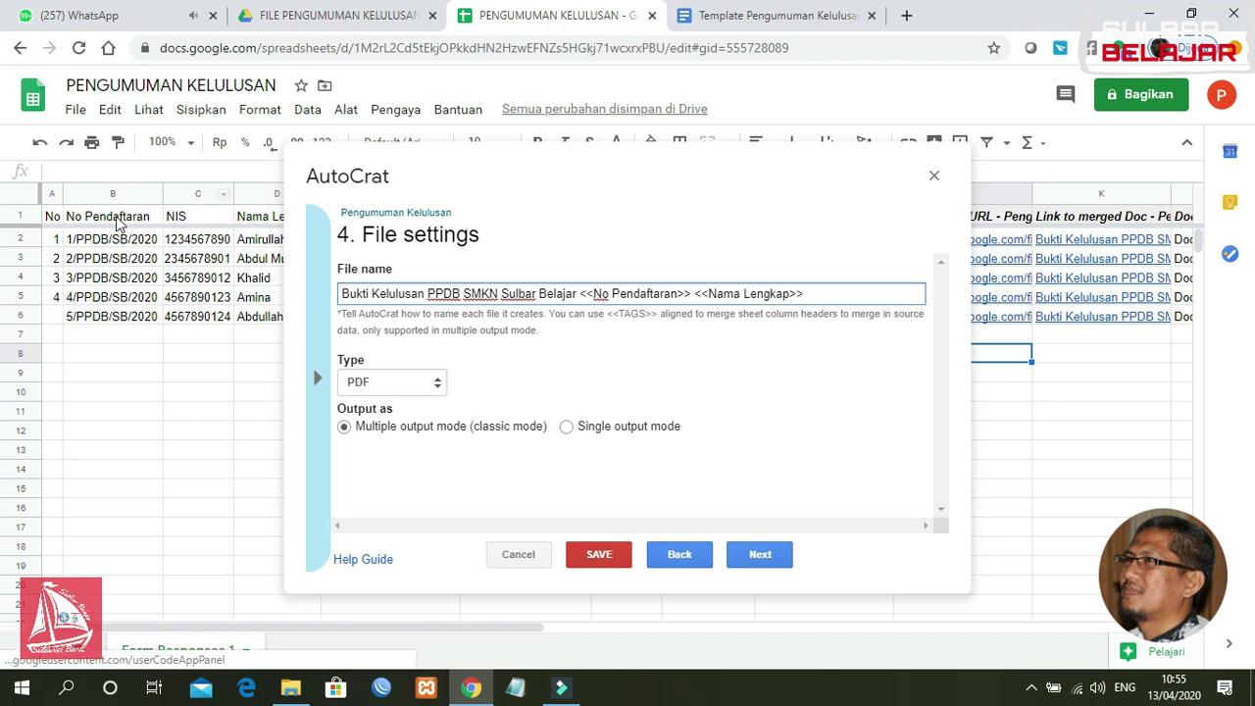
left_click(142, 221)
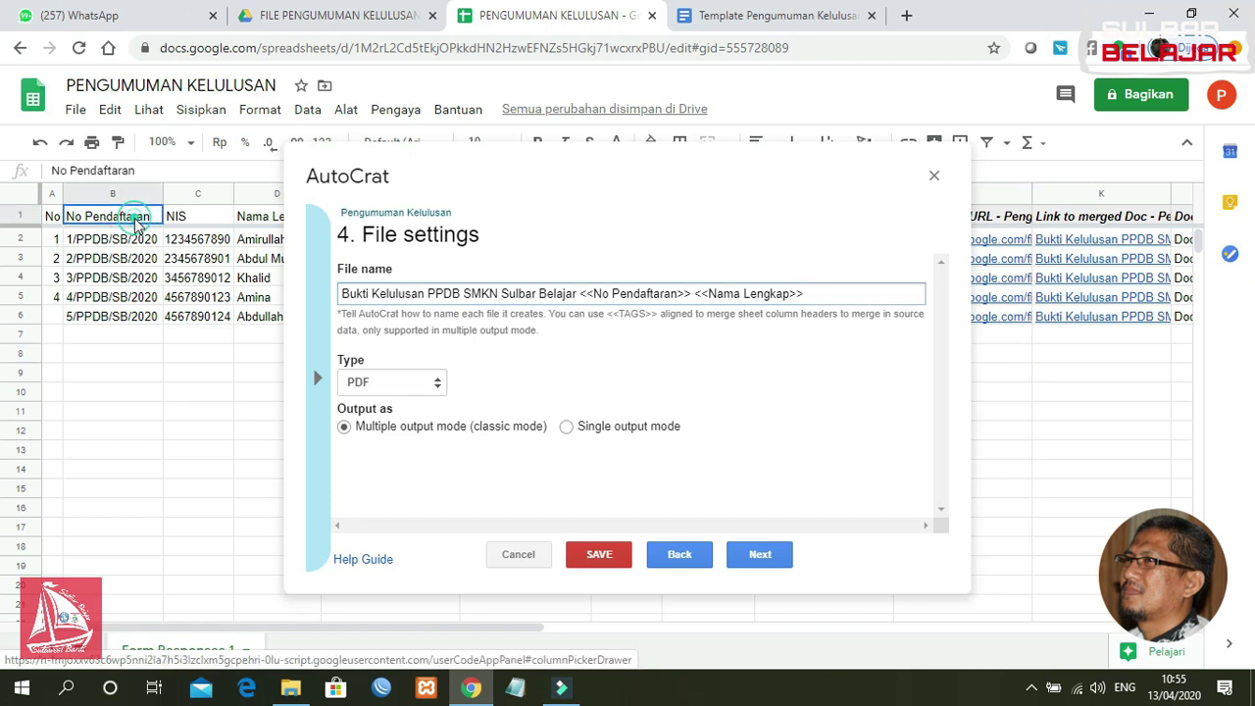
left_click(250, 215)
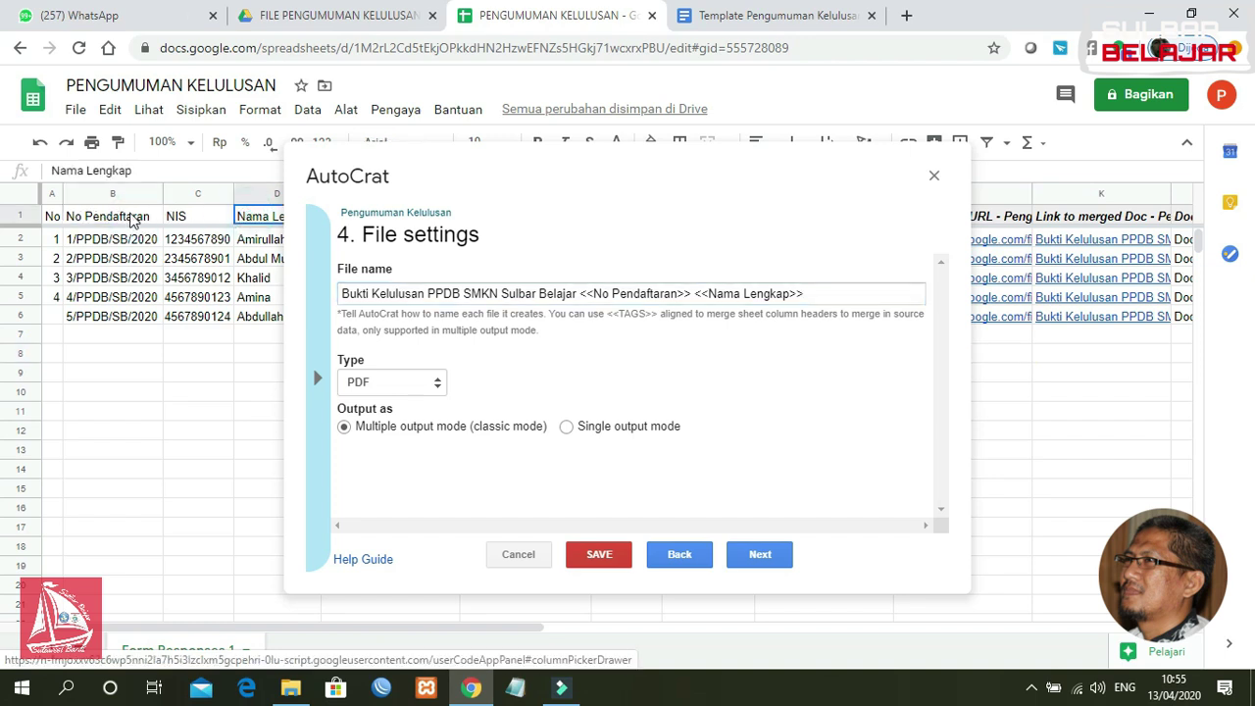
left_click(123, 218)
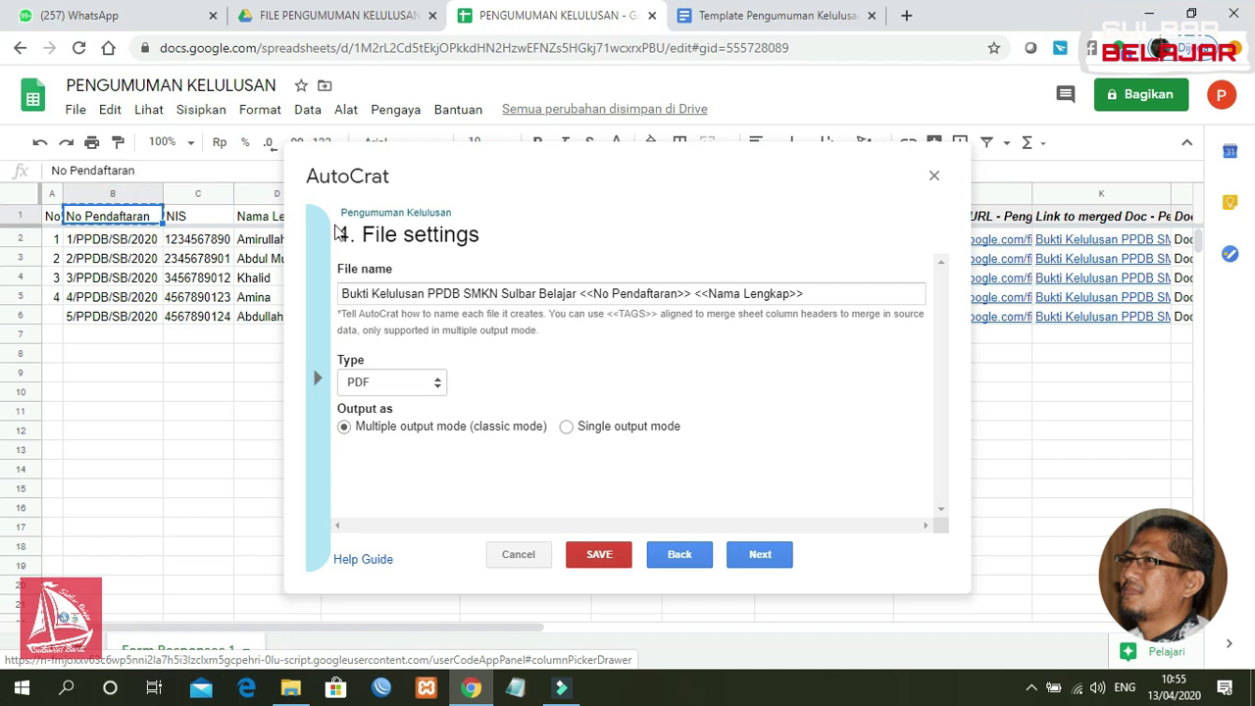
left_click_drag(821, 299, 581, 313)
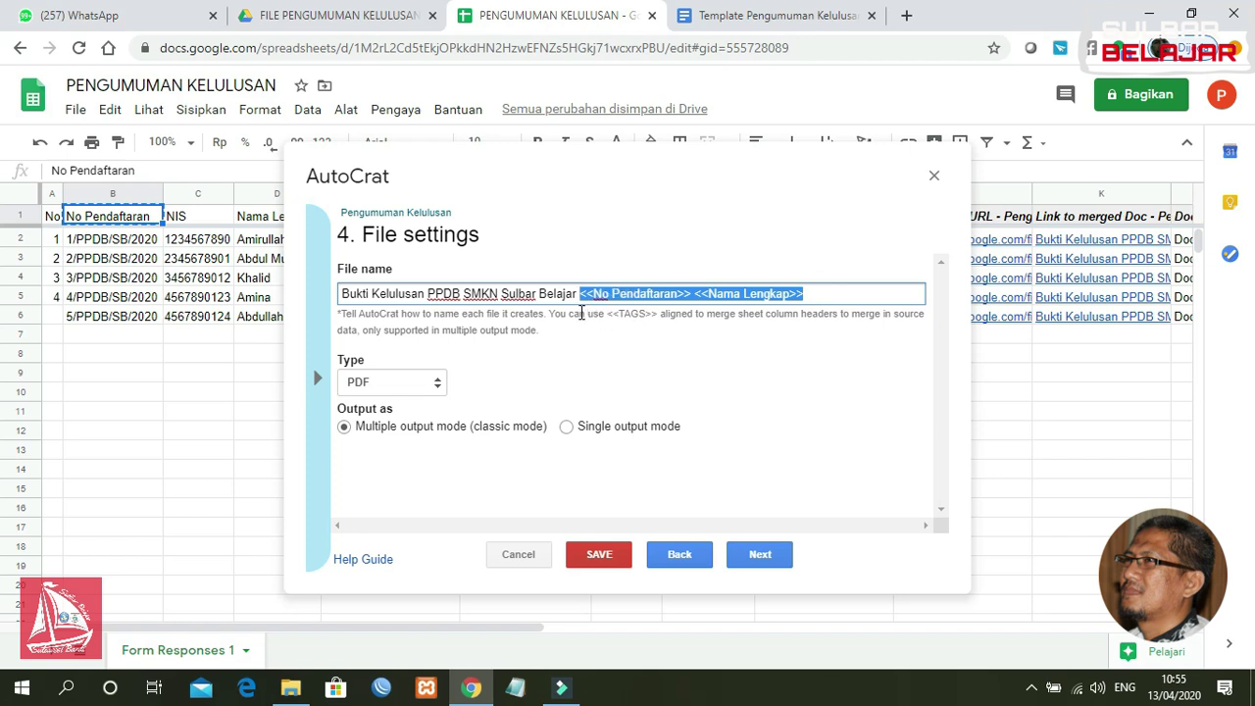
type("<<")
type("No Pendaftaran")
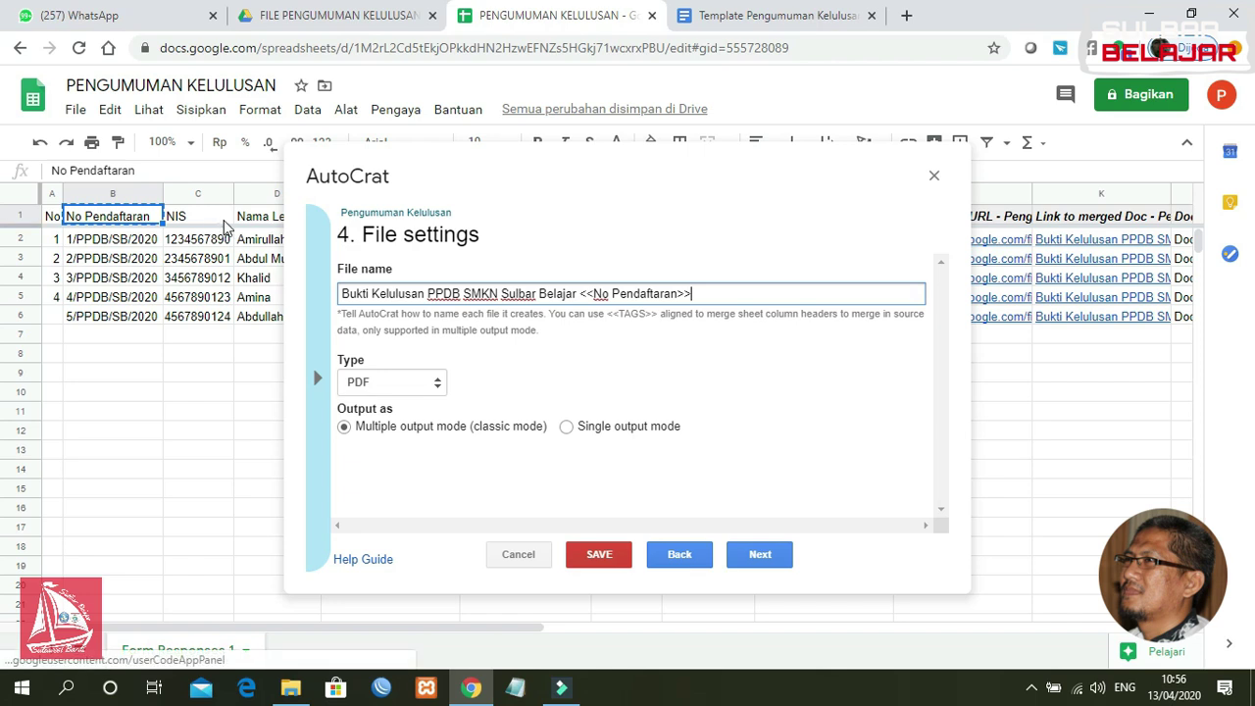
Step: Append the <<Nama Lengkap>> tag to the file name and save the file settings
left_click(253, 222)
key("ctrl+c")
left_click(726, 292)
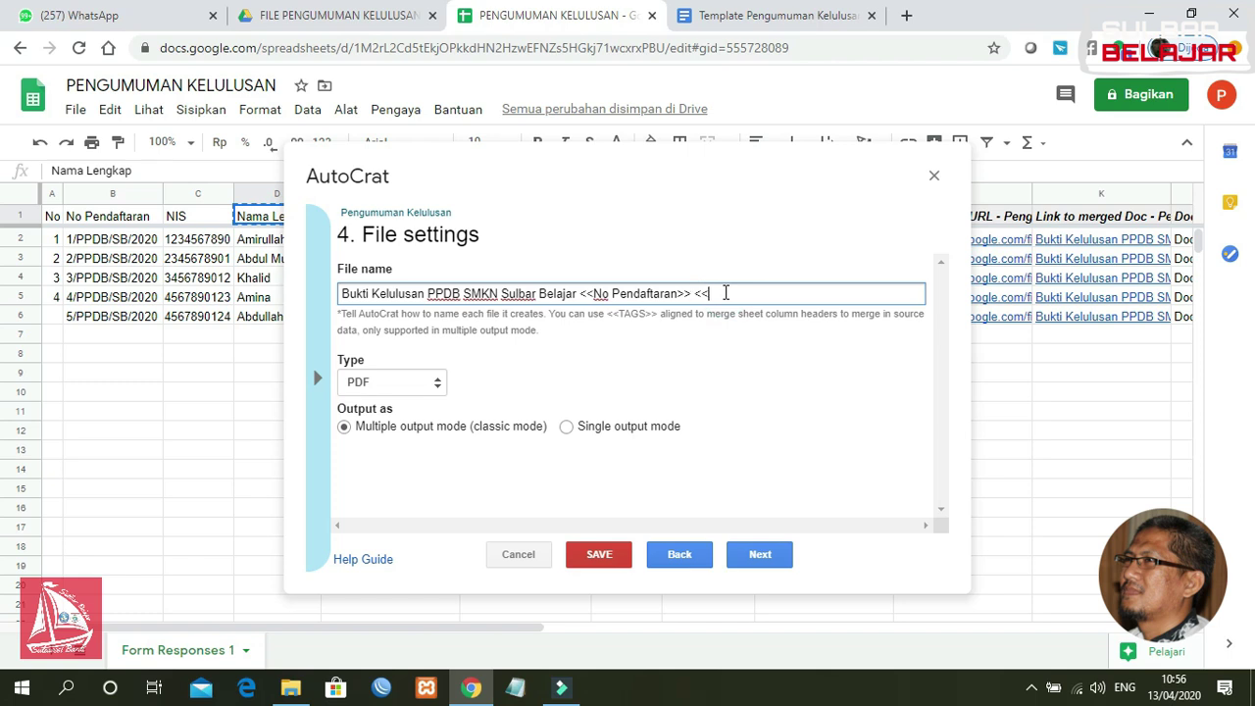
type("<<")
key("ctrl+v")
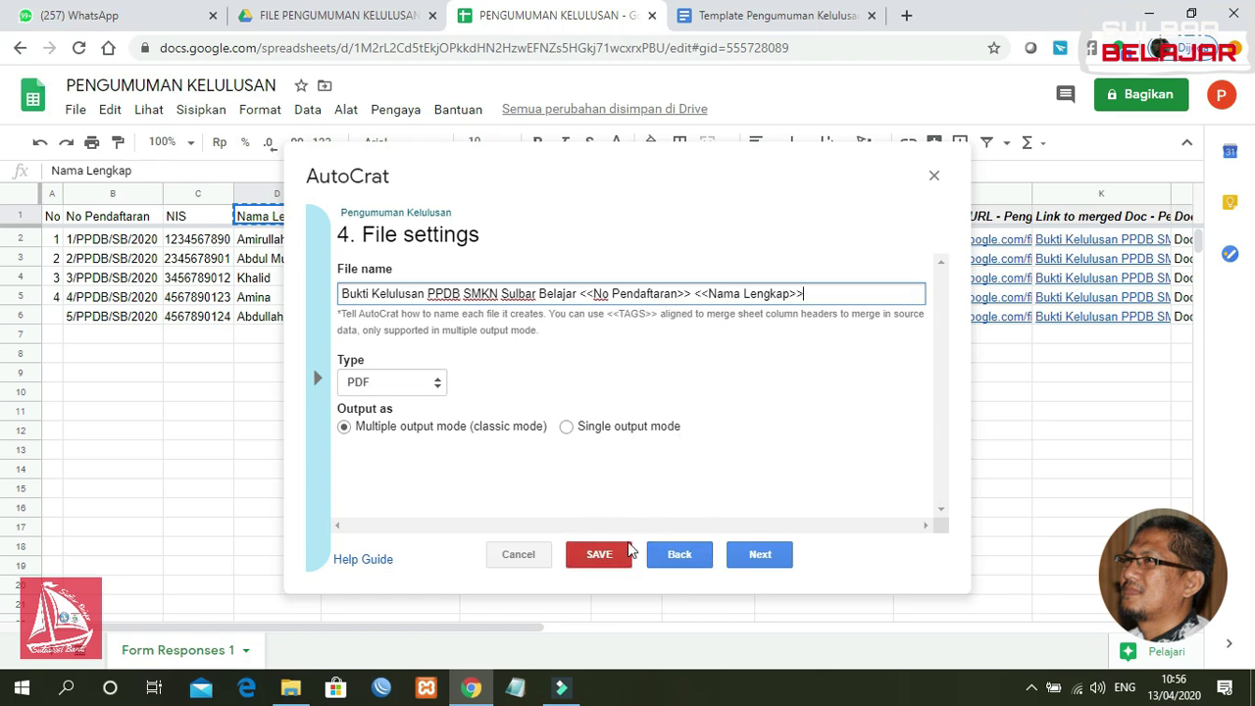
left_click(617, 557)
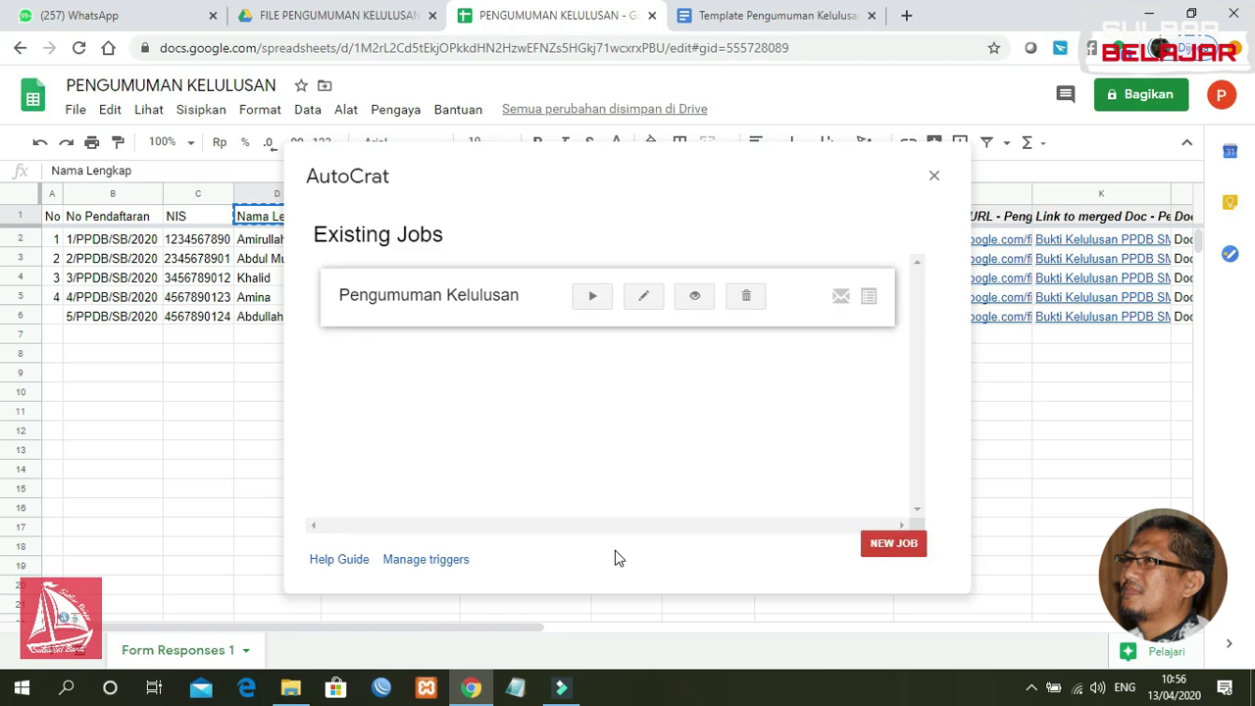
Step: Close AutoCrat, number A6 as 5, and fill row 6's record down to row 10
left_click(933, 176)
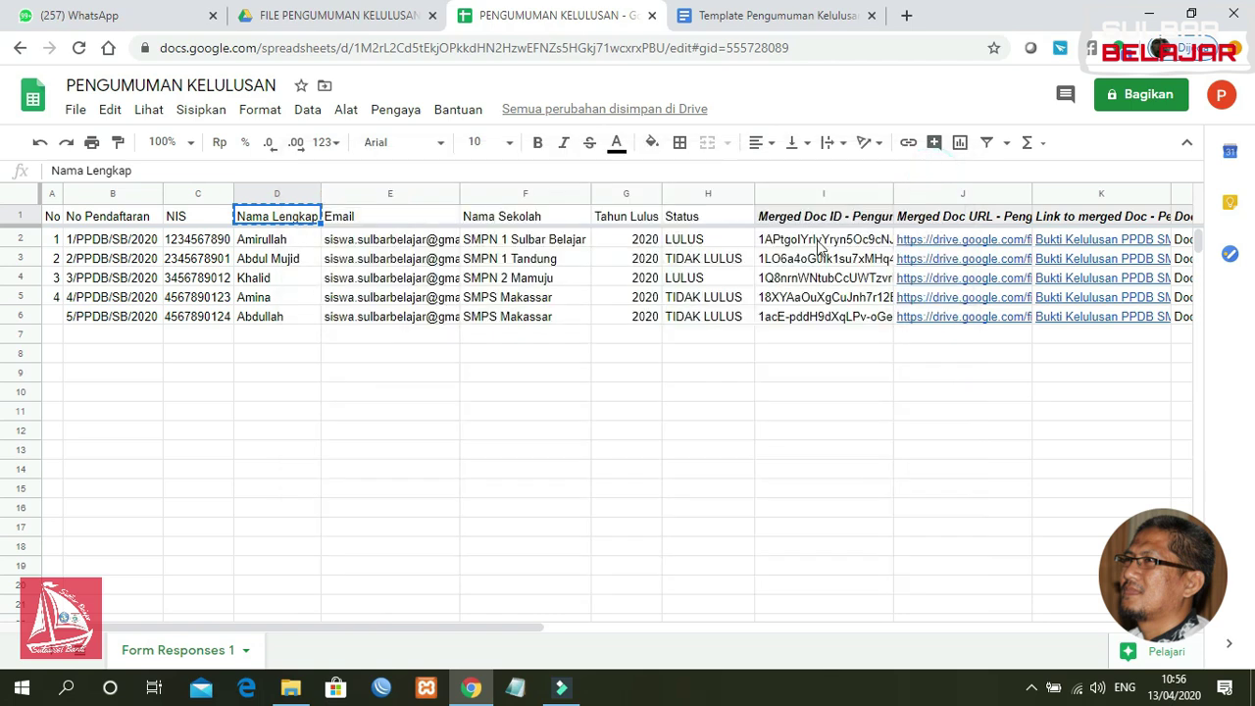
left_click(55, 315)
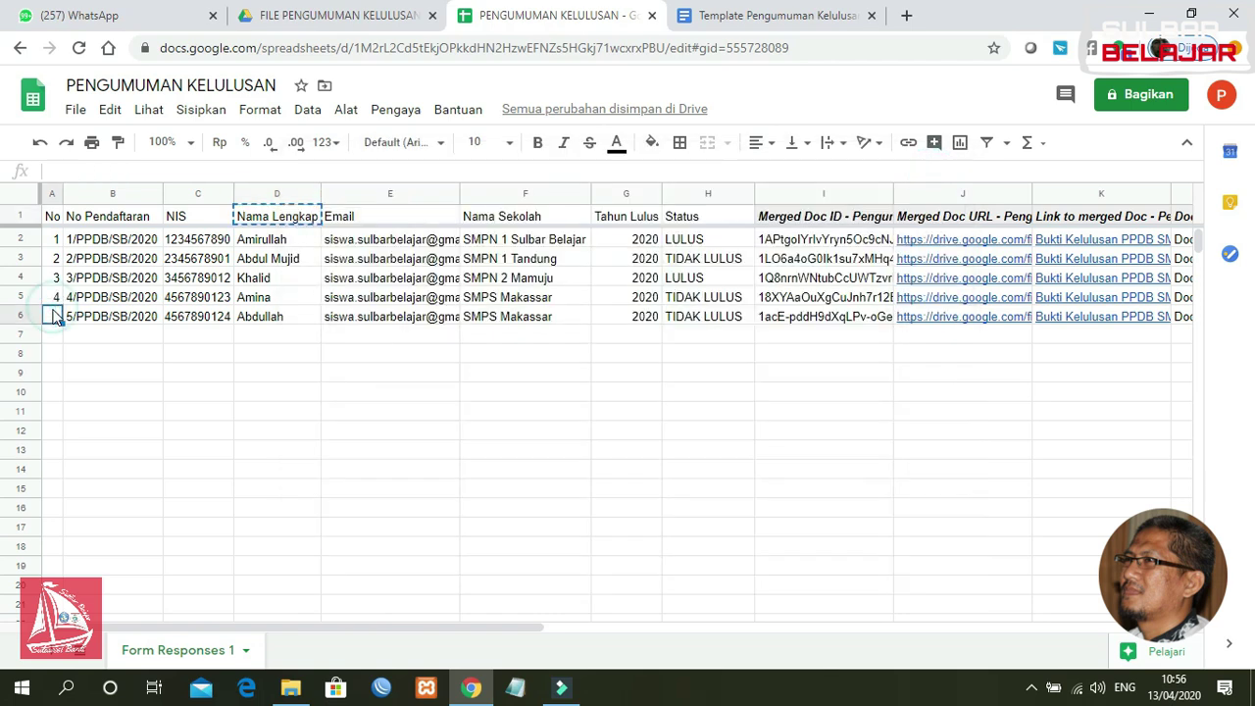
type("5")
key("Return")
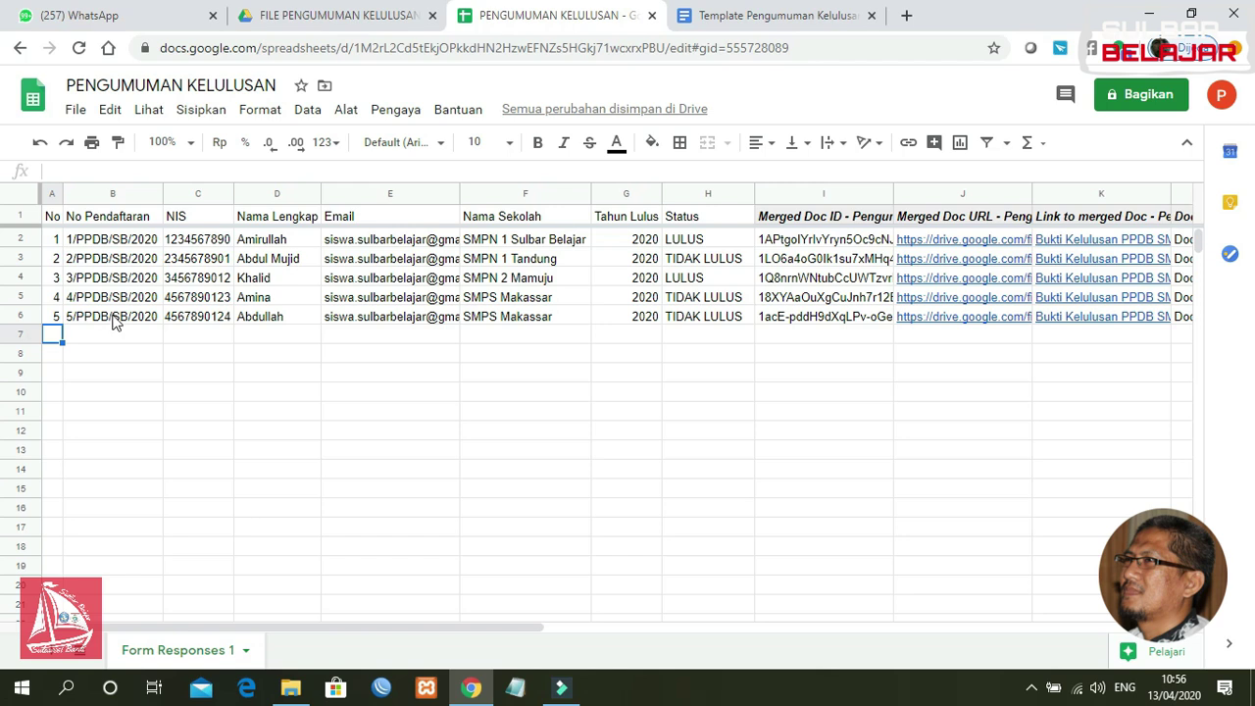
left_click(115, 321)
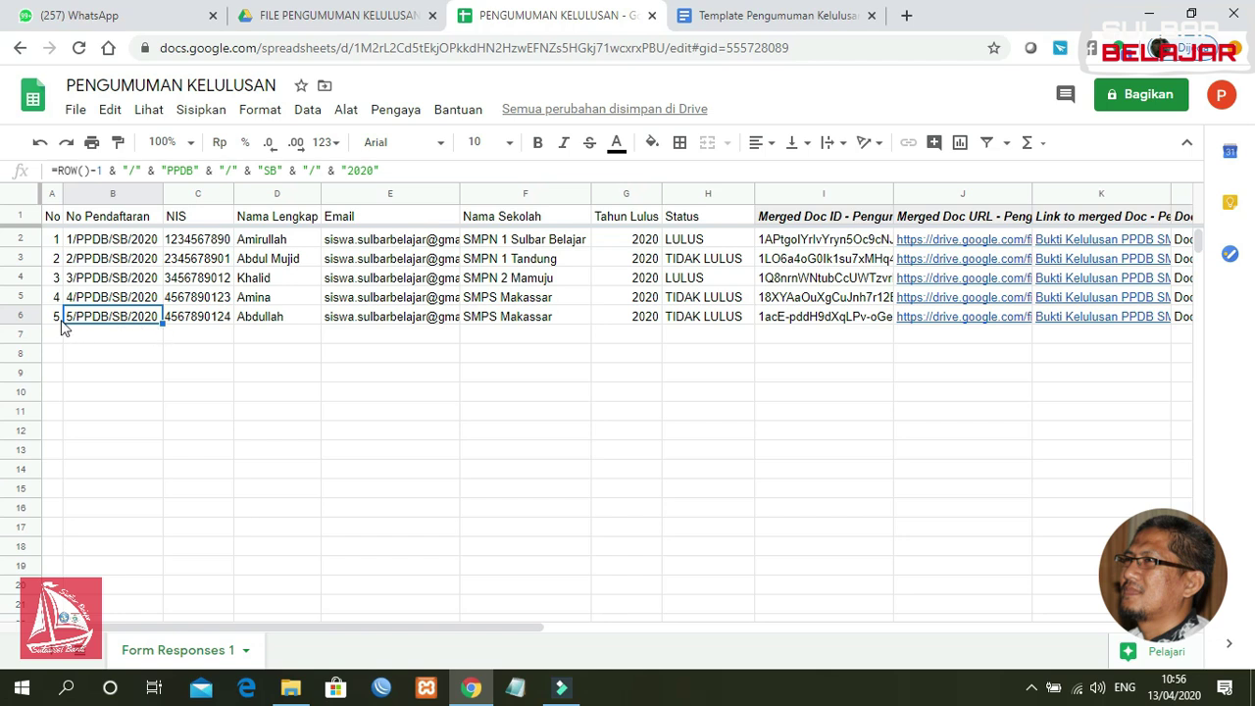
left_click_drag(56, 316, 385, 302)
left_click_drag(527, 334, 751, 392)
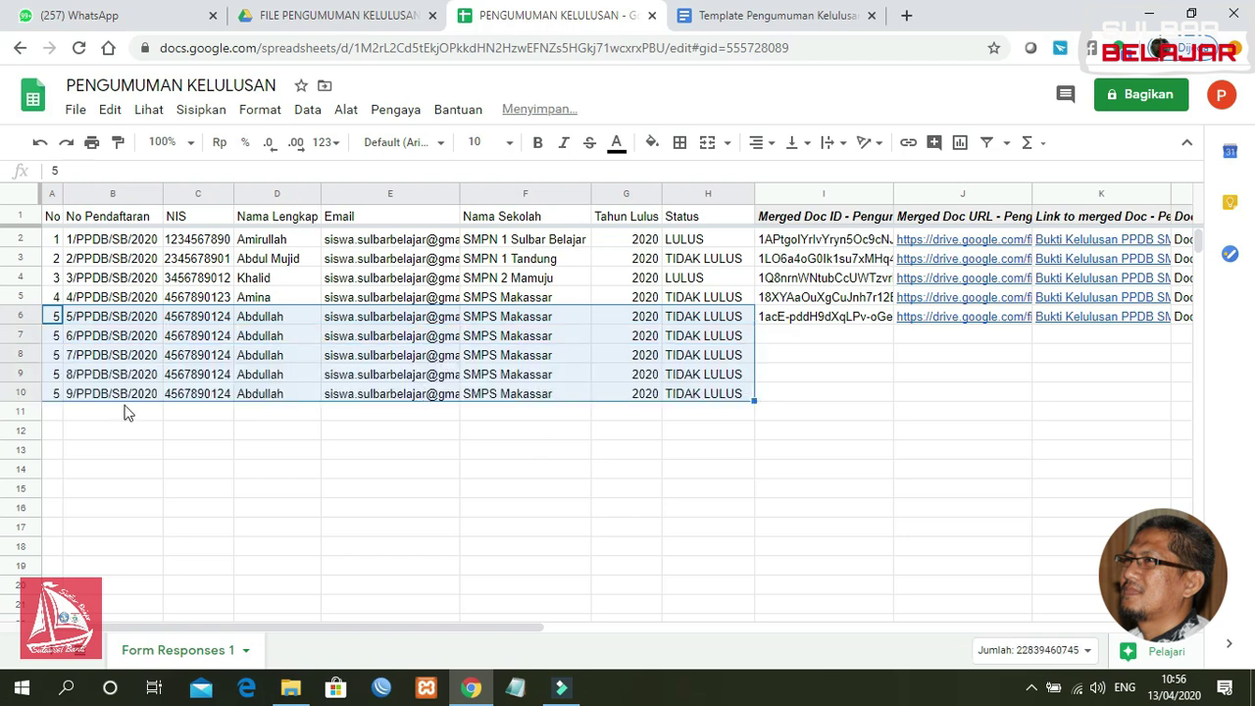
Step: Renumber cells A7:A10 as 6, 7, 8 and 9
left_click(49, 339)
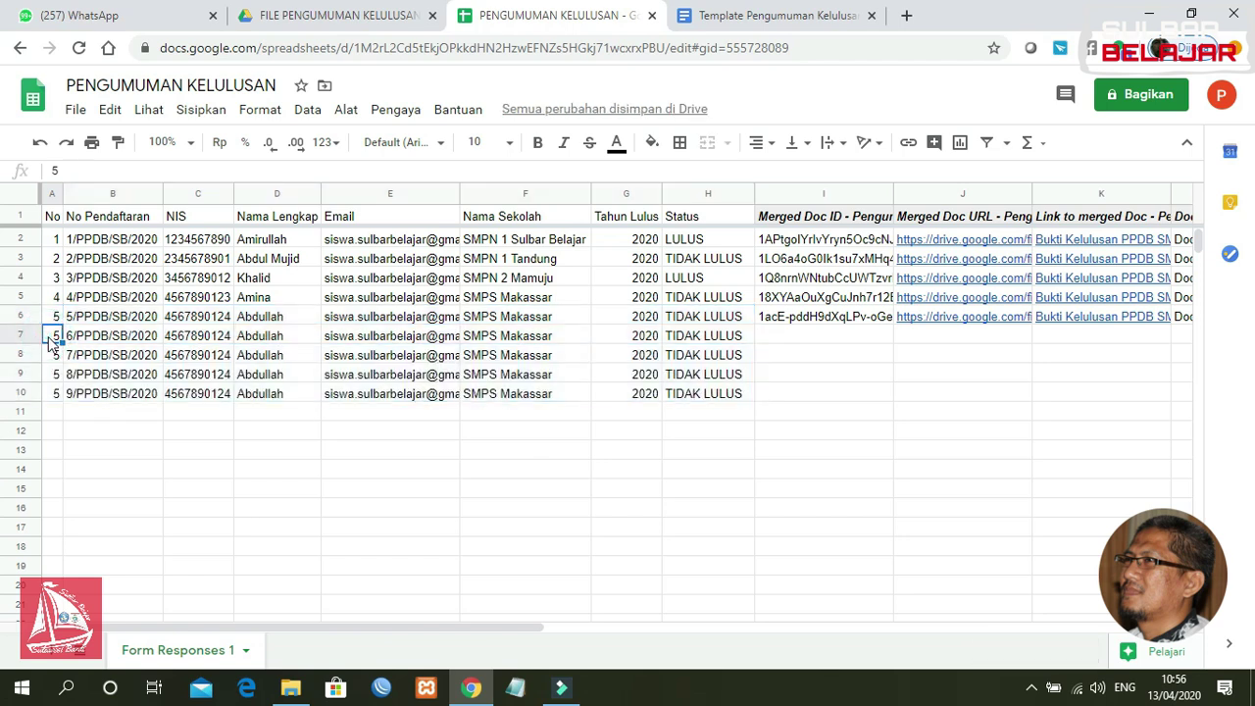
type("6")
key("Return")
type("7")
key("Return")
type("8")
key("Return")
type("9")
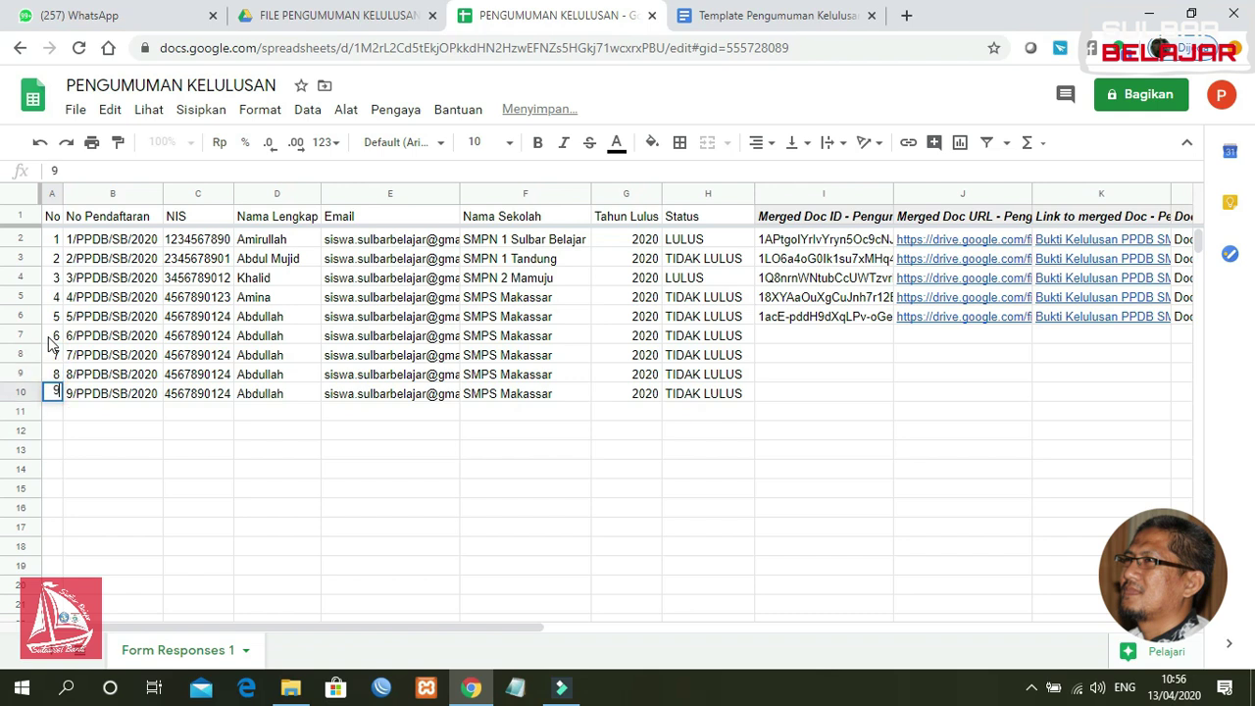
key("Return")
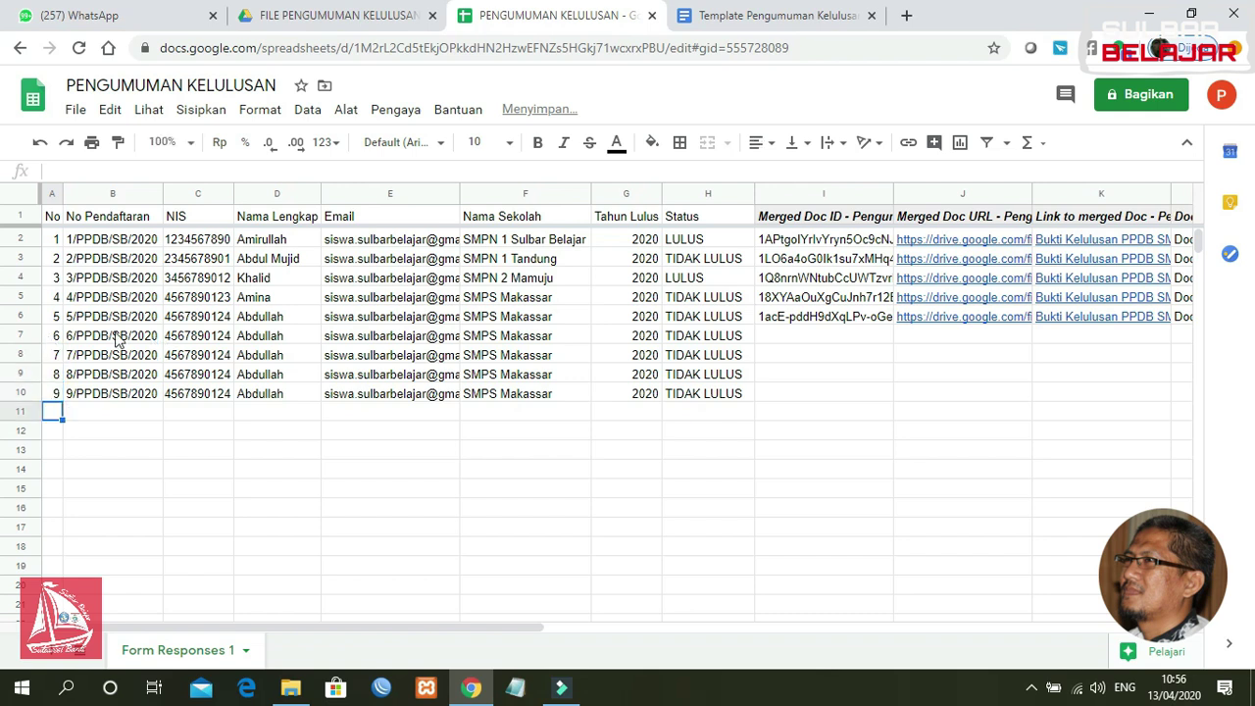
Step: Enter four different student names in D7:D10
left_click(272, 336)
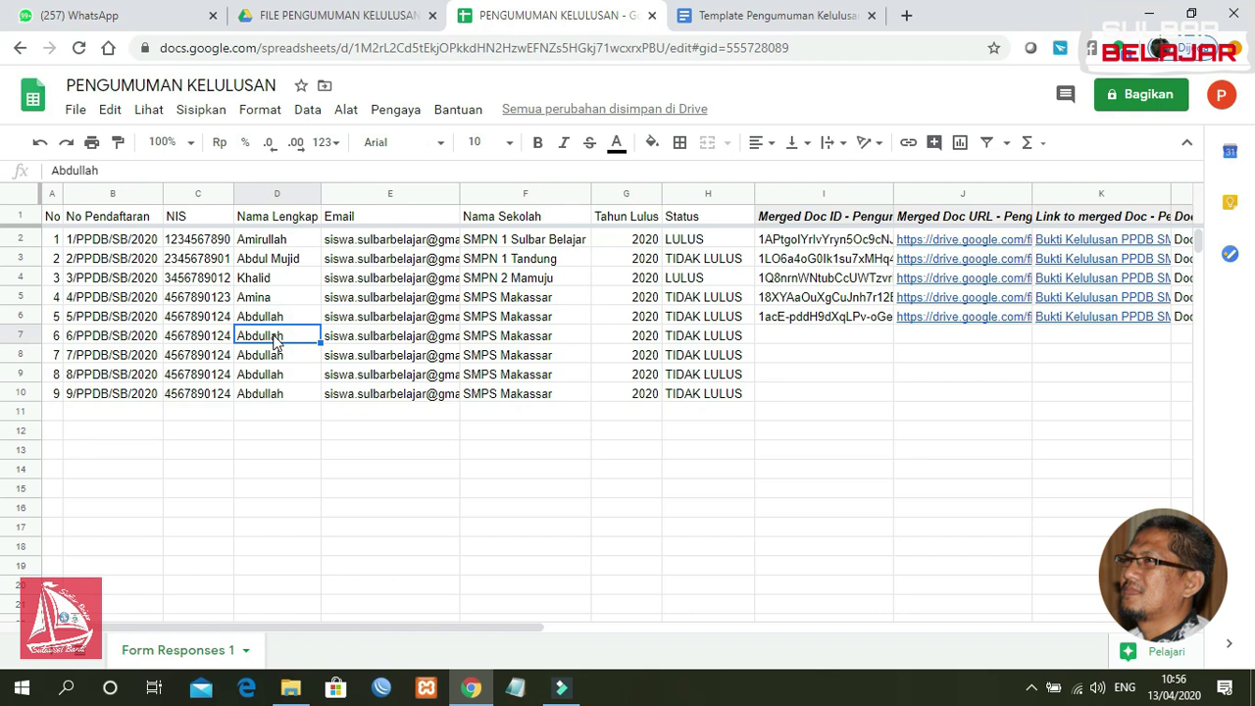
type("Abduh")
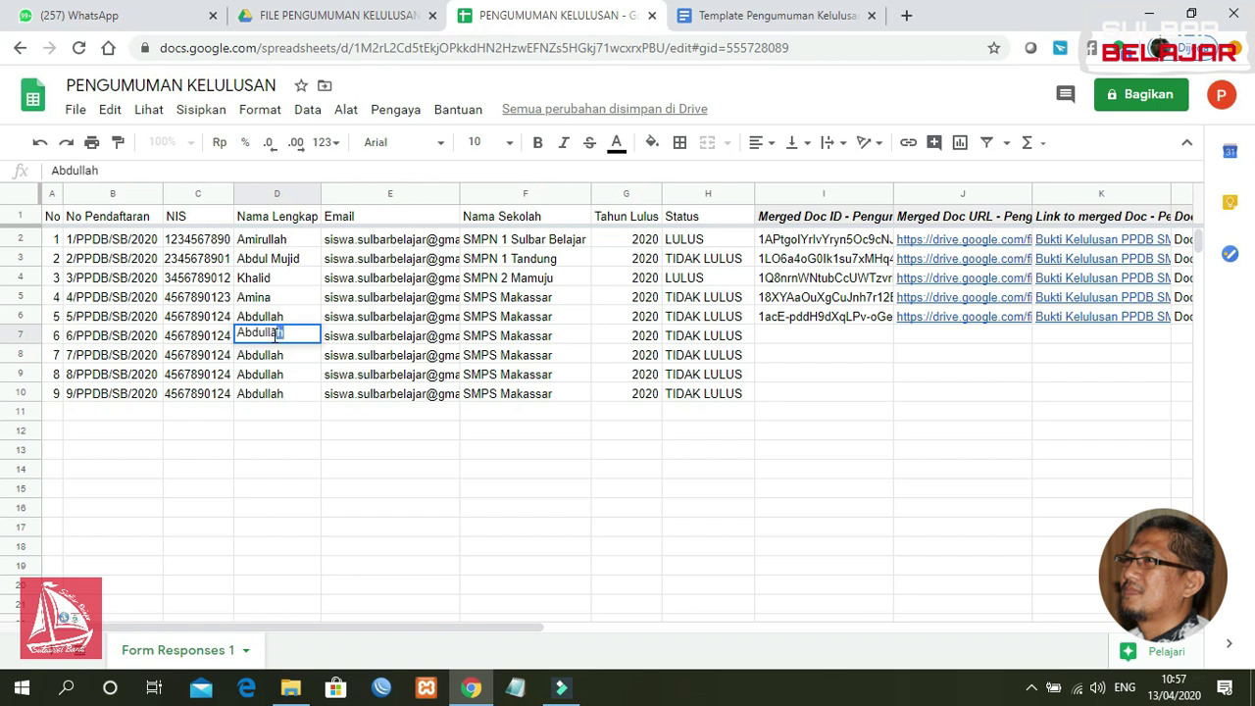
type("la JH")
key("Return")
type("Munir")
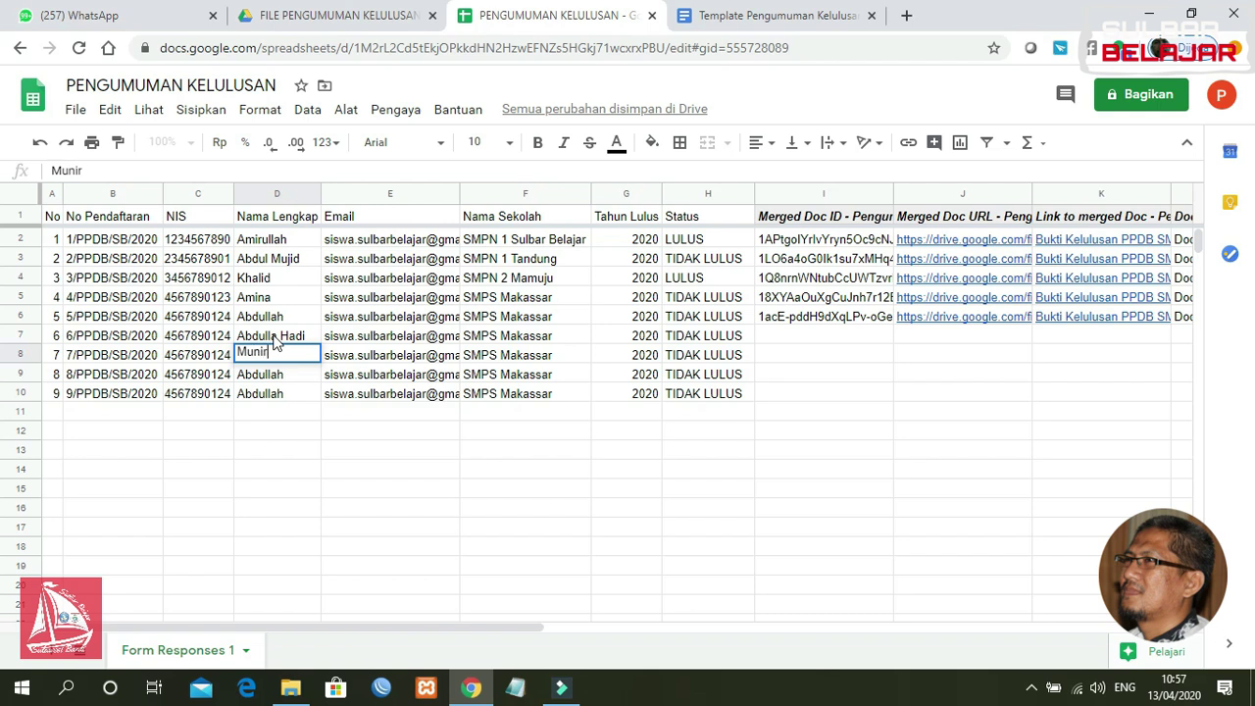
key("Return")
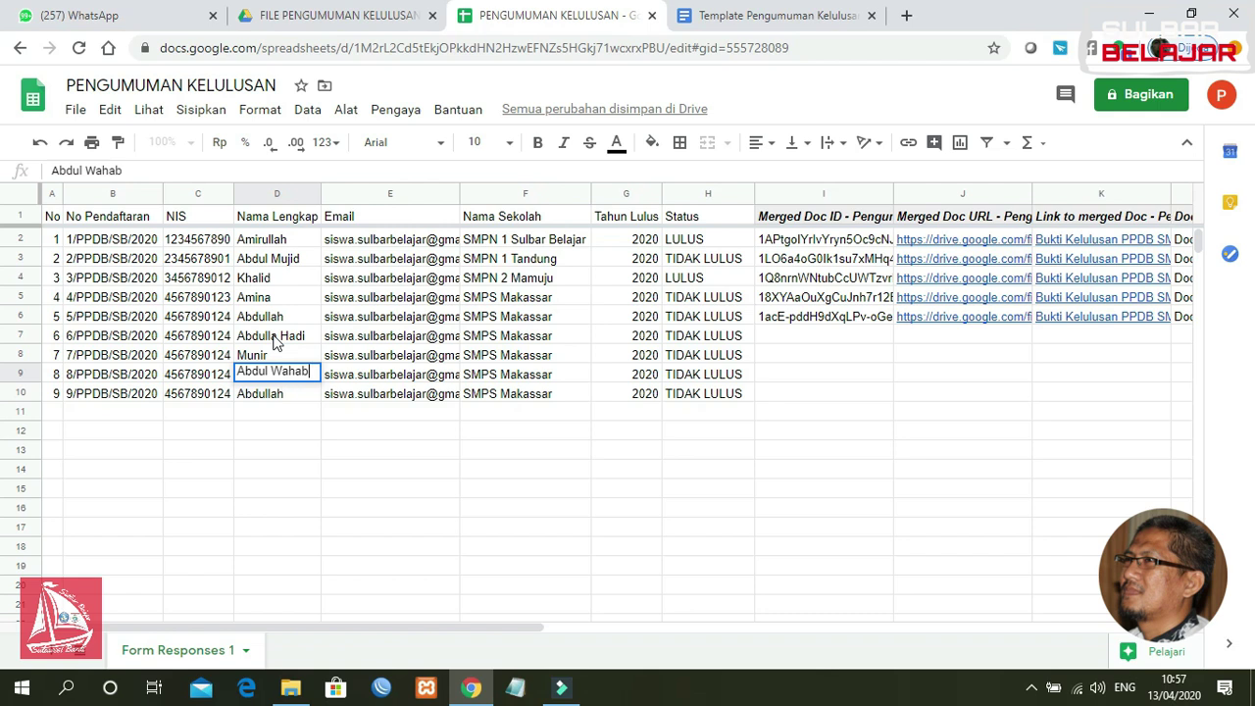
key("Return")
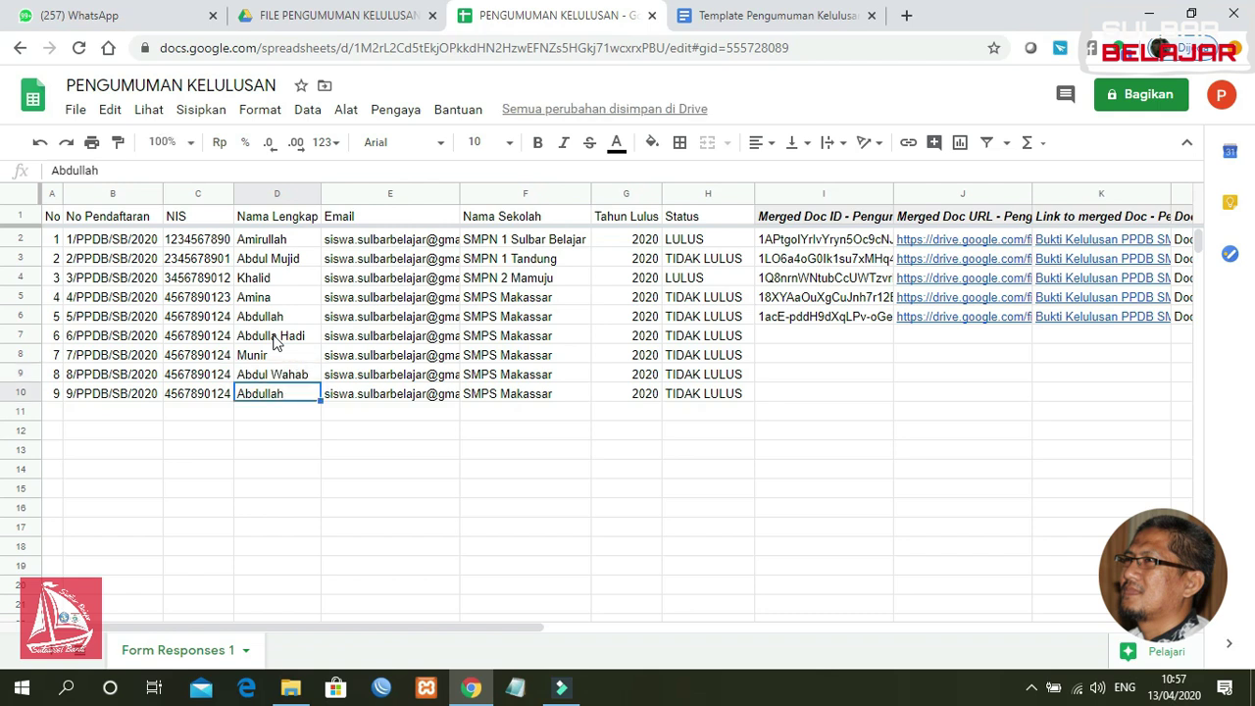
type("M")
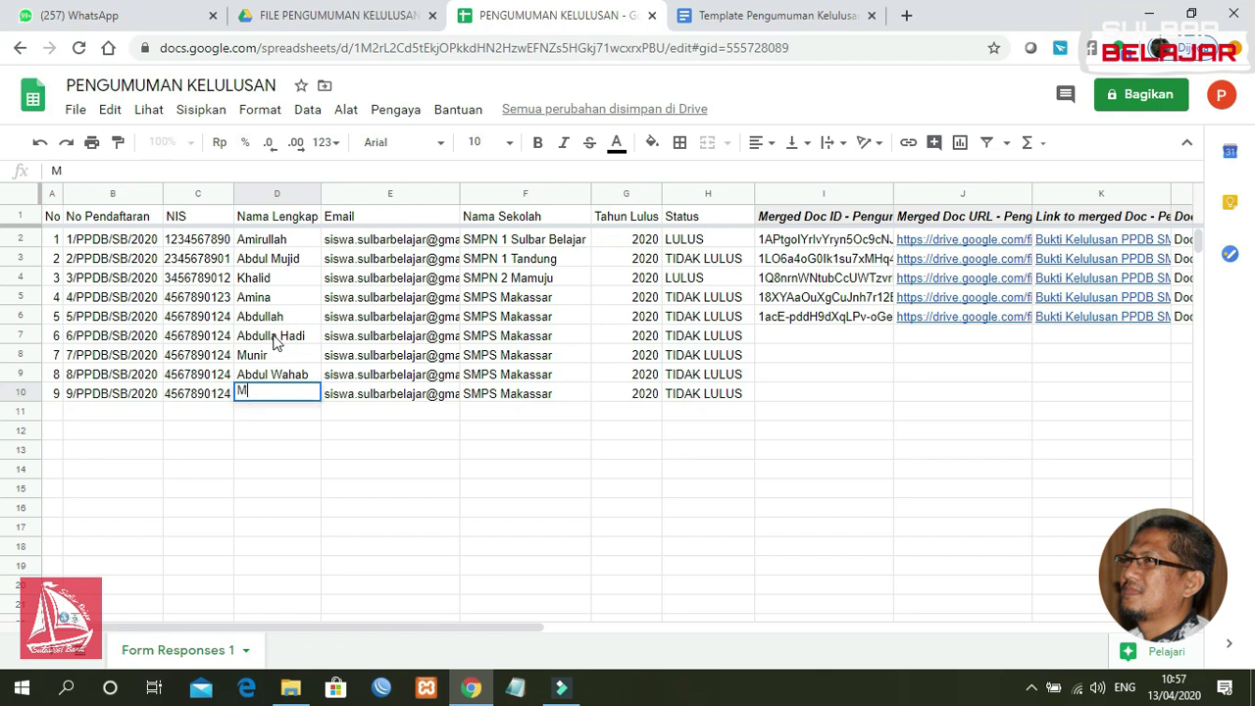
type("uthmainnah")
key("Return")
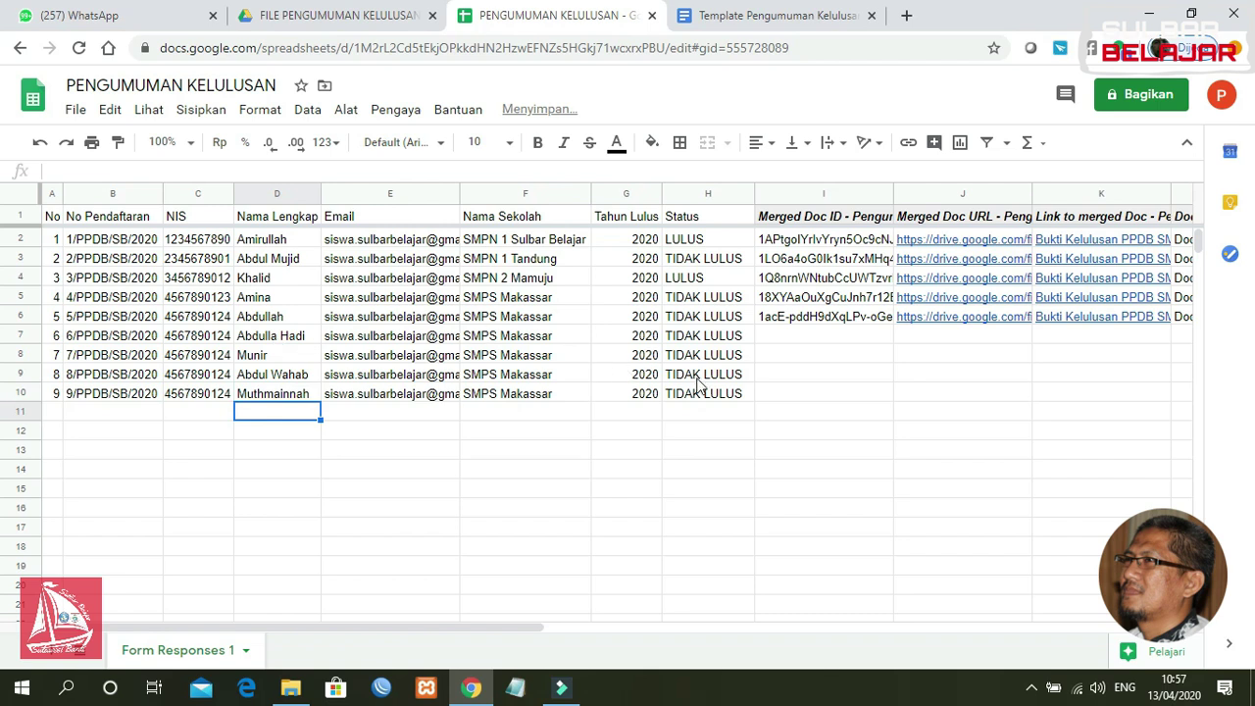
Step: Set the status in H7, H8 and H9 to LULUS, correcting the misspelling in H9
left_click(693, 337)
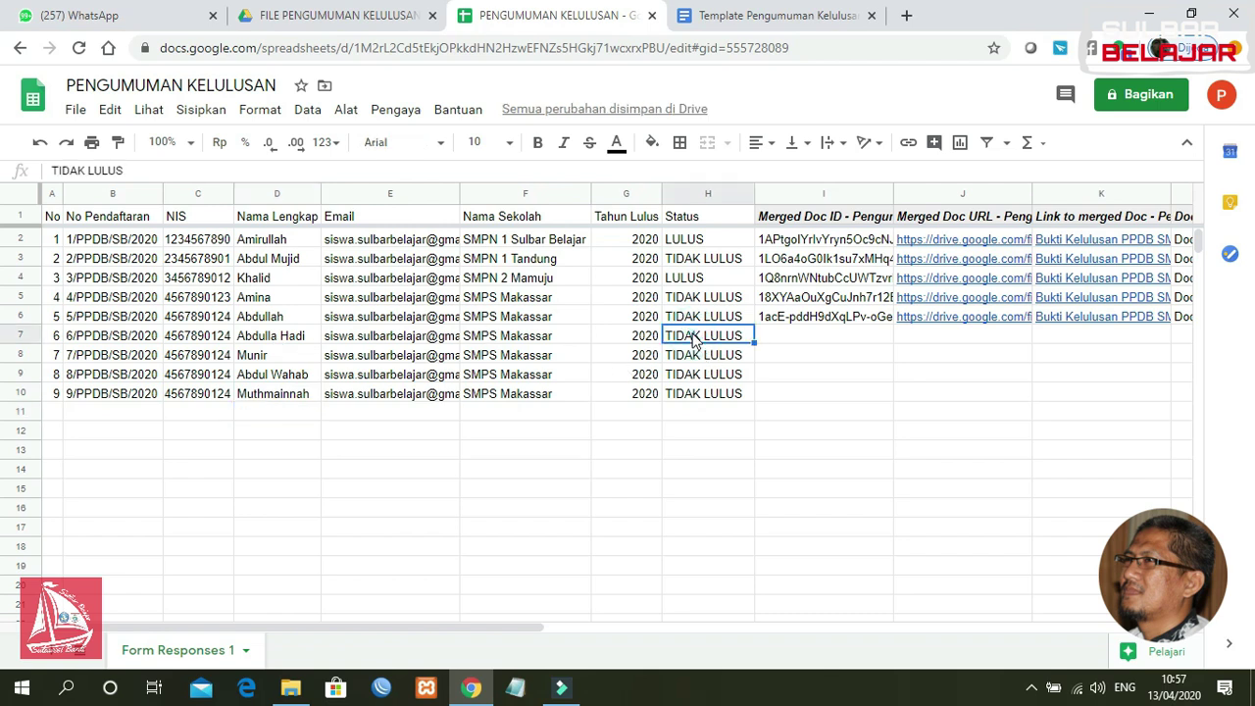
type("LULUS")
key("Return")
type("LU")
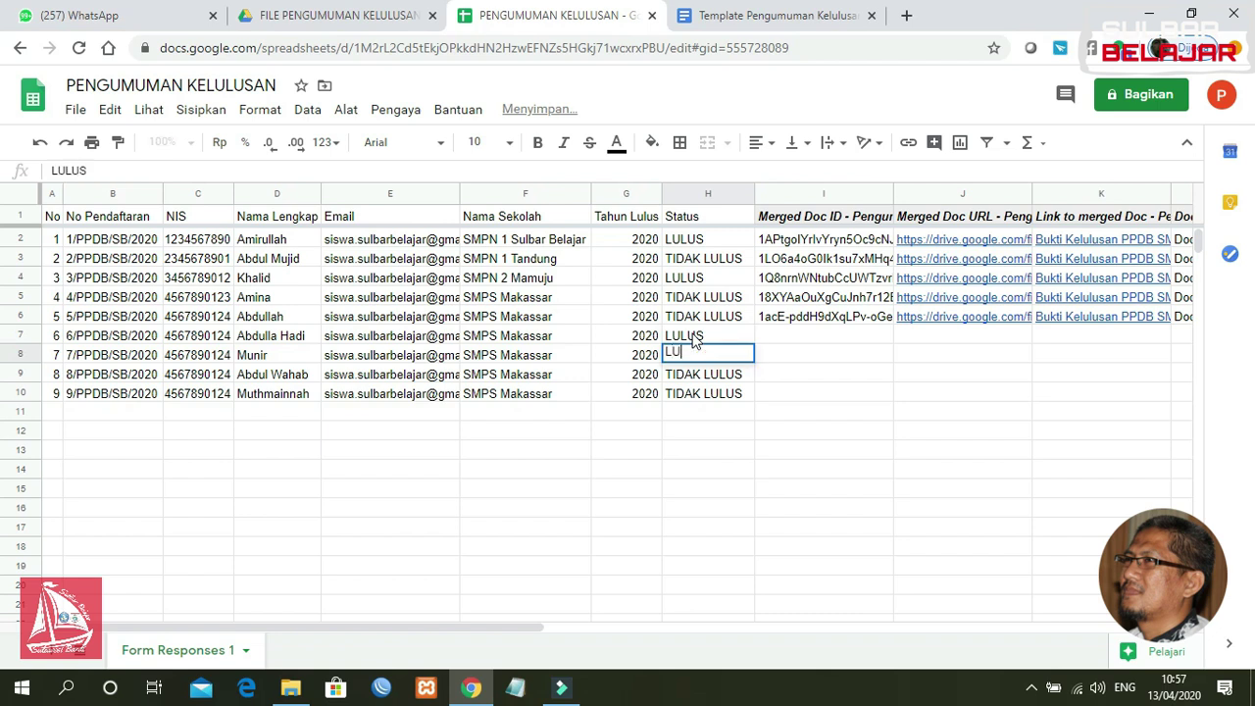
type("LUS")
key("Return")
type("LULS")
key("Return")
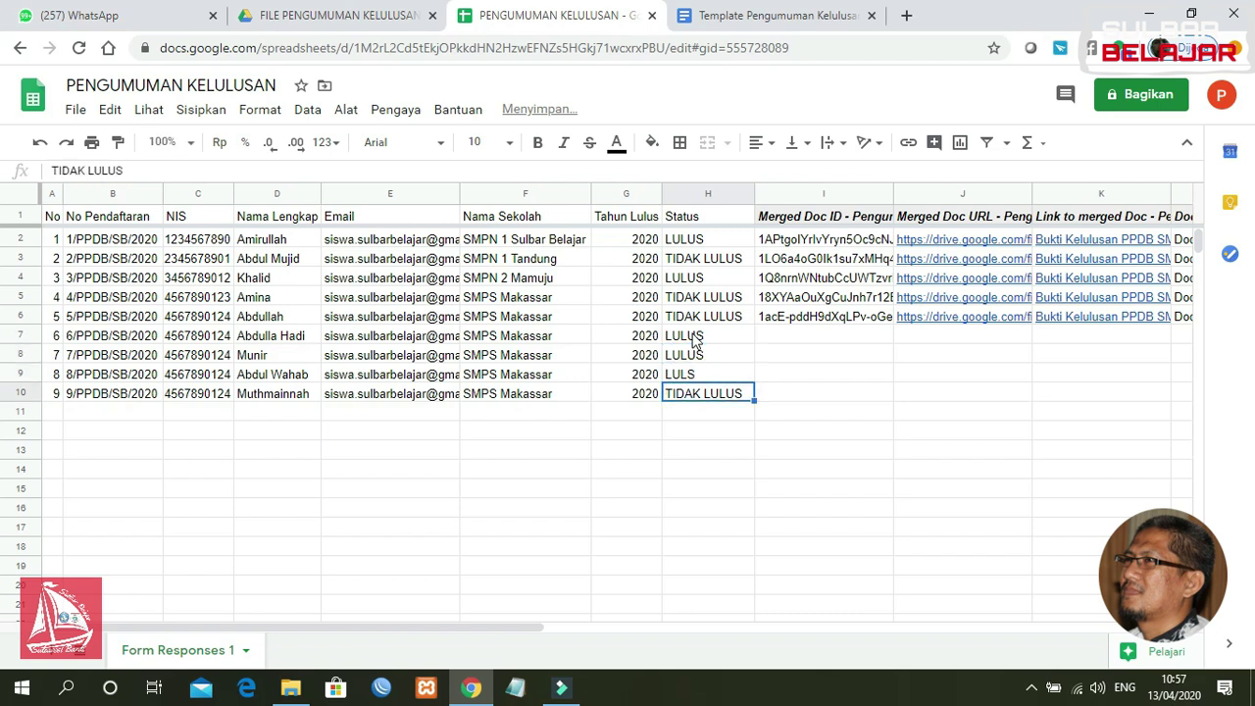
key("Up")
type("LULU")
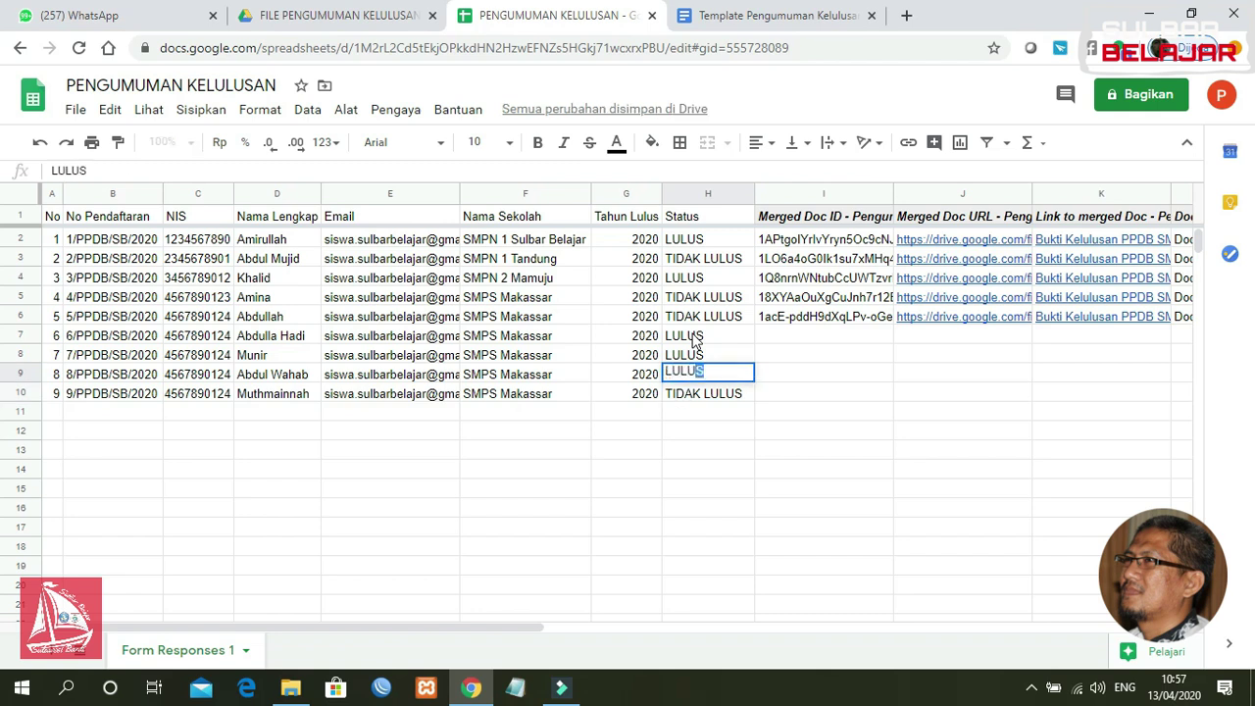
type("S")
key("Return")
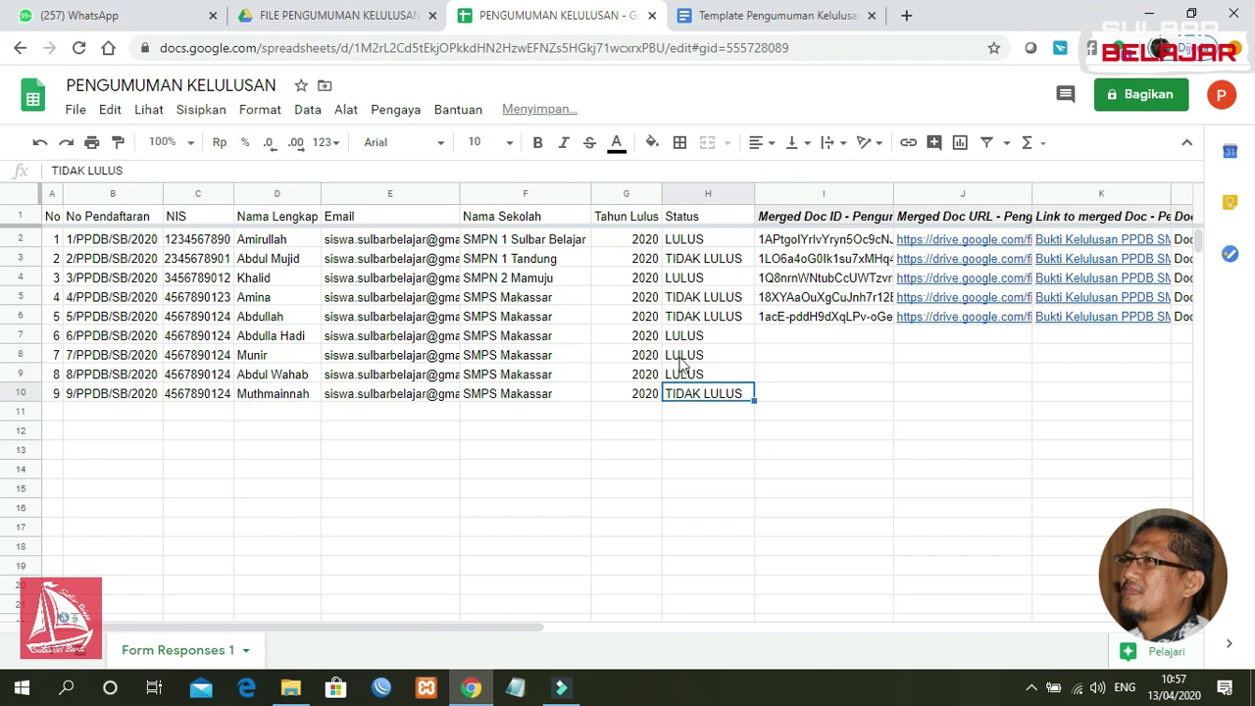
left_click_drag(476, 630, 736, 606)
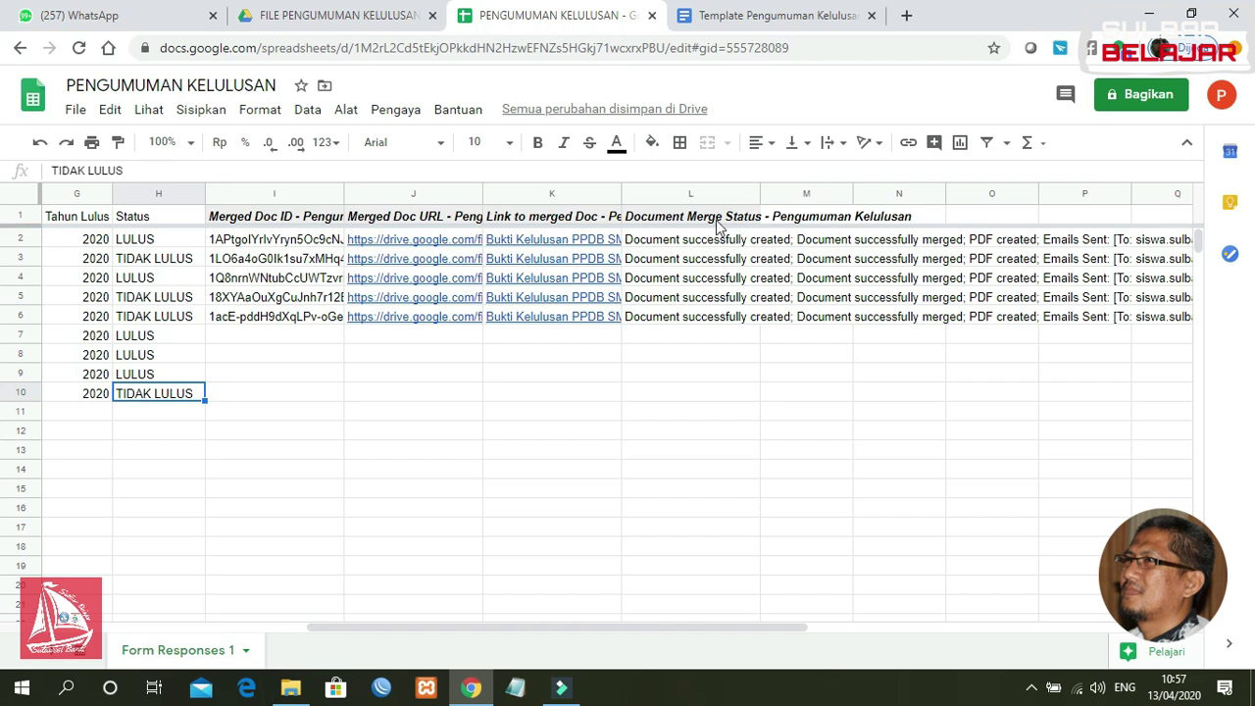
left_click(691, 222)
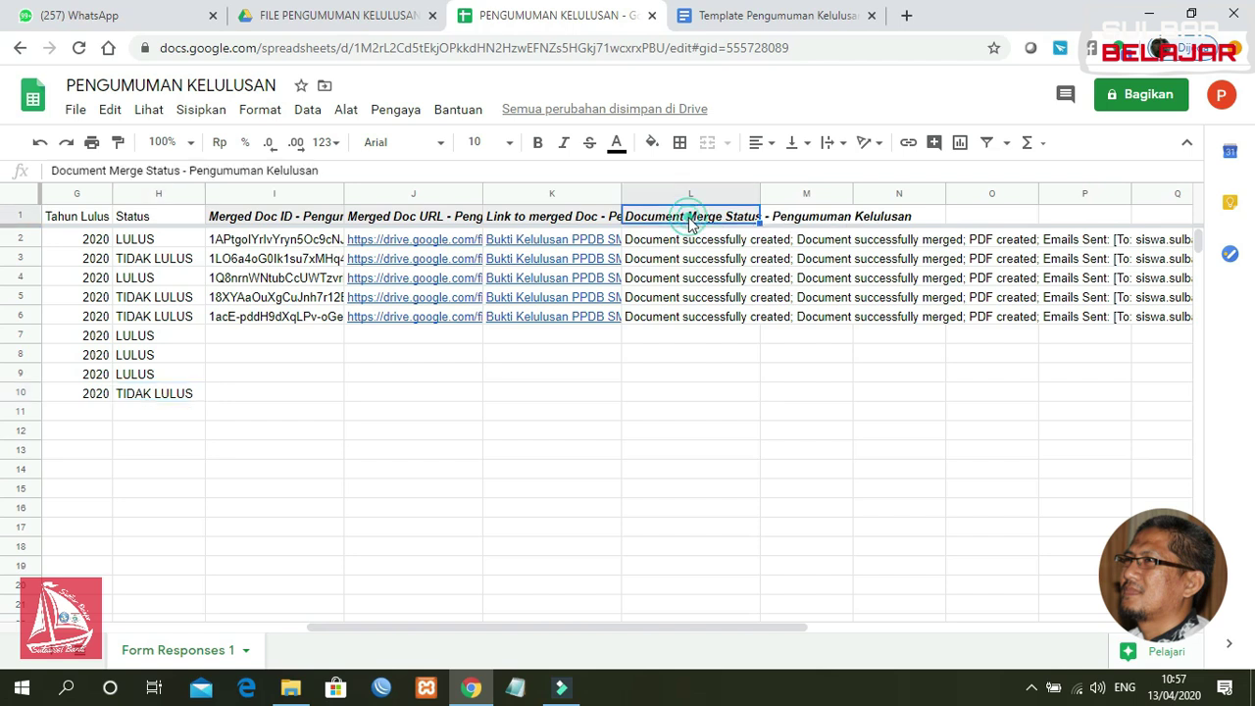
left_click(649, 338)
left_click(649, 358)
left_click(657, 412)
left_click(659, 369)
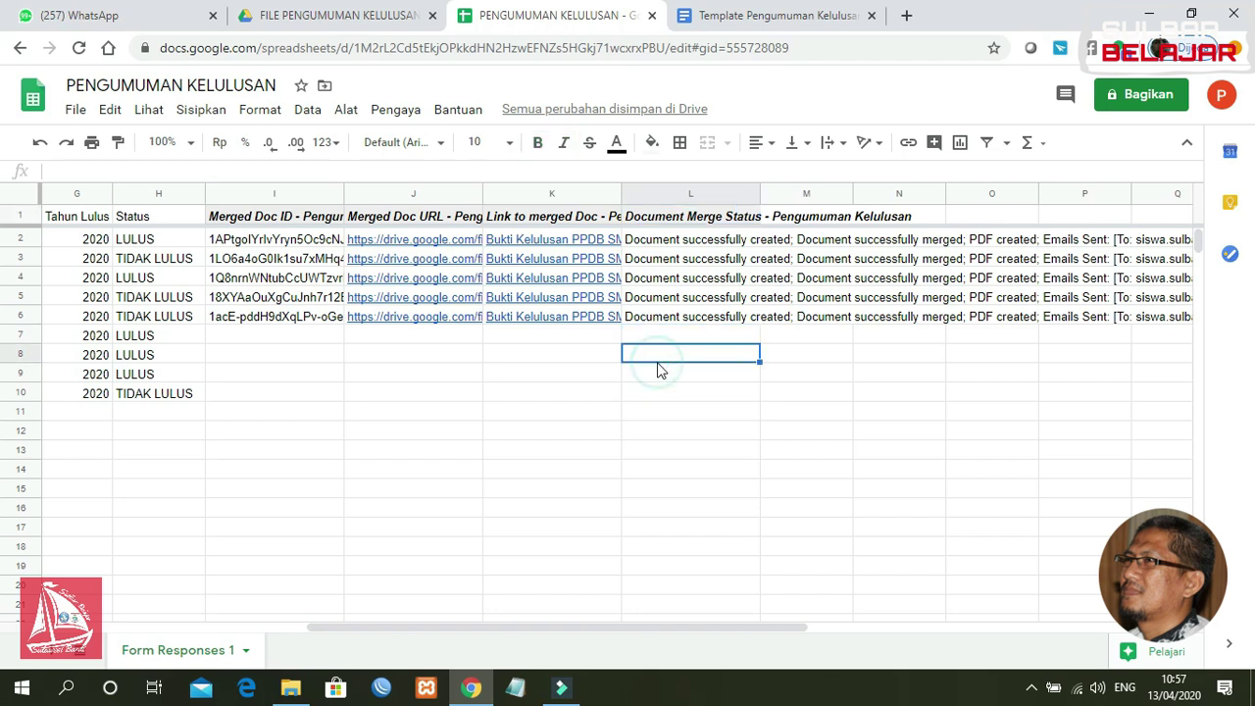
left_click_drag(578, 627, 212, 600)
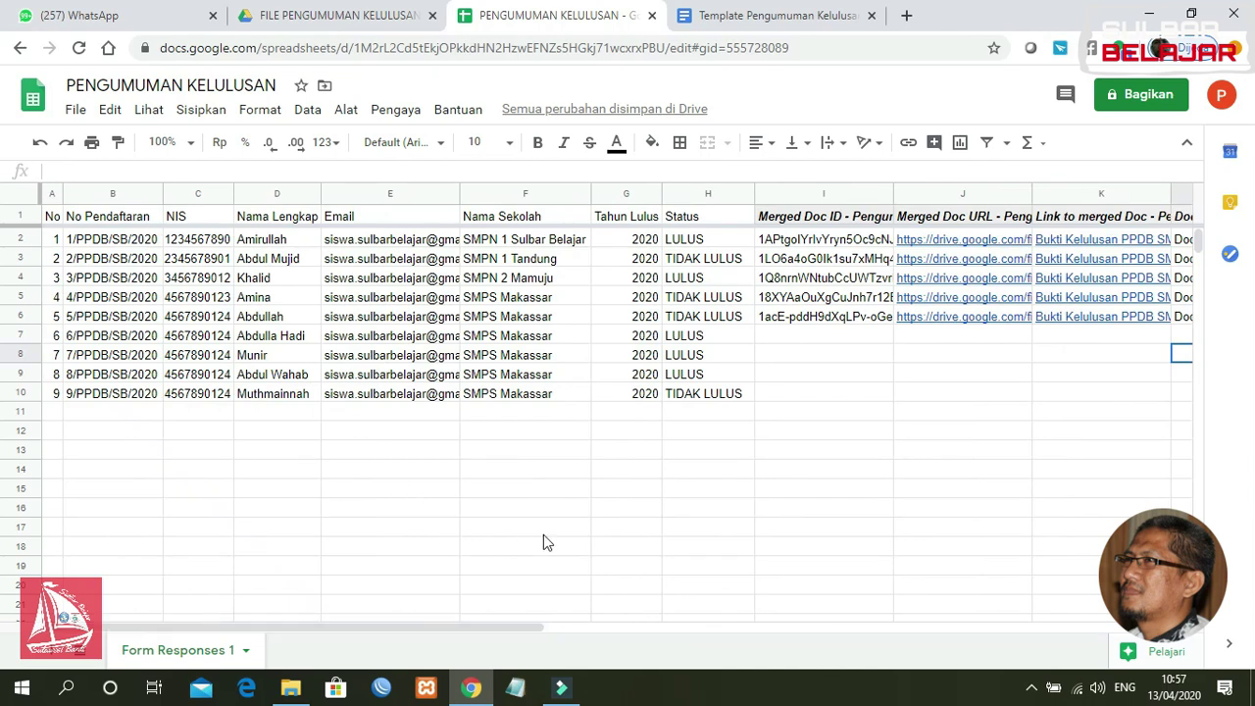
left_click(570, 453)
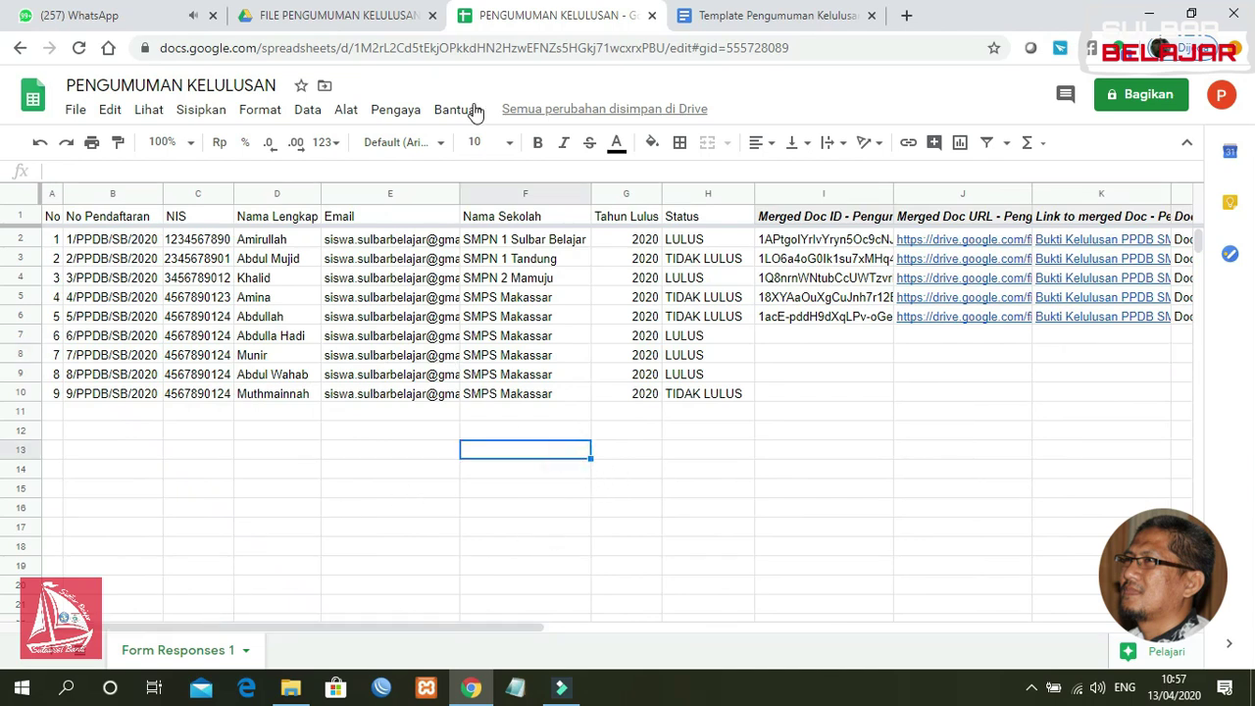
Step: Launch AutoCrat via Pengaya and run the Pengumuman Kelulusan job over the nine rows
left_click(393, 114)
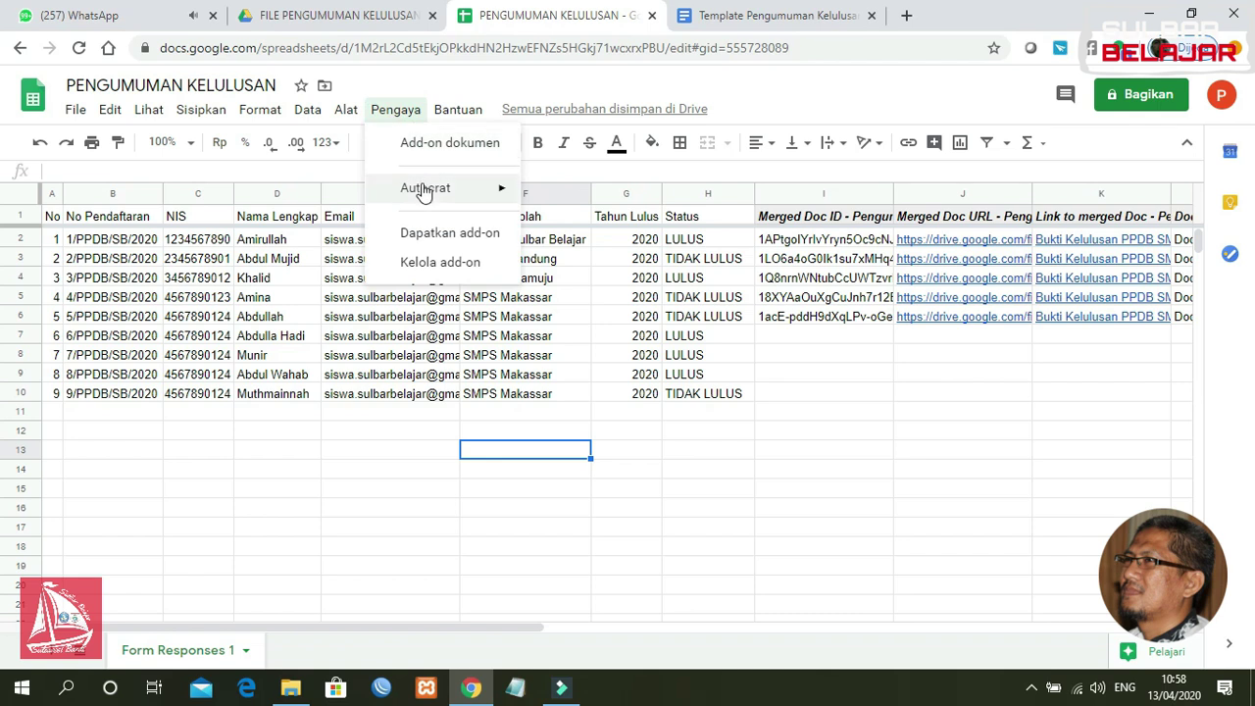
mouse_move(423, 192)
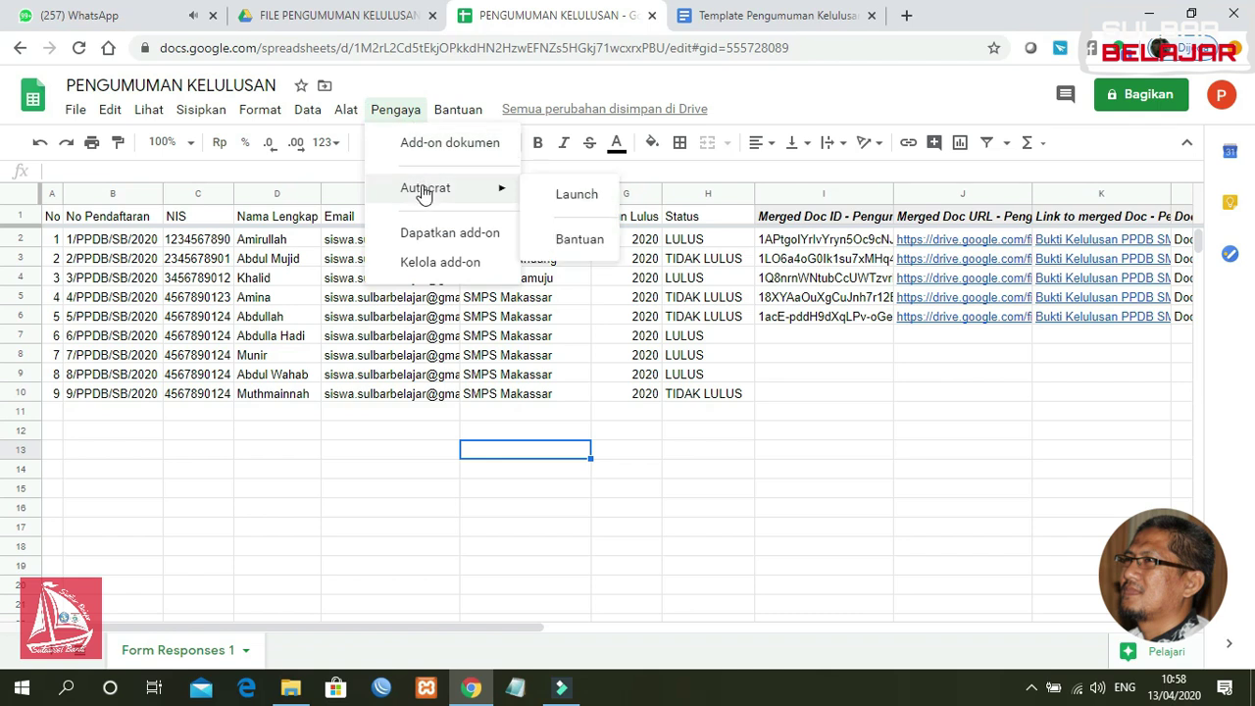
left_click(576, 197)
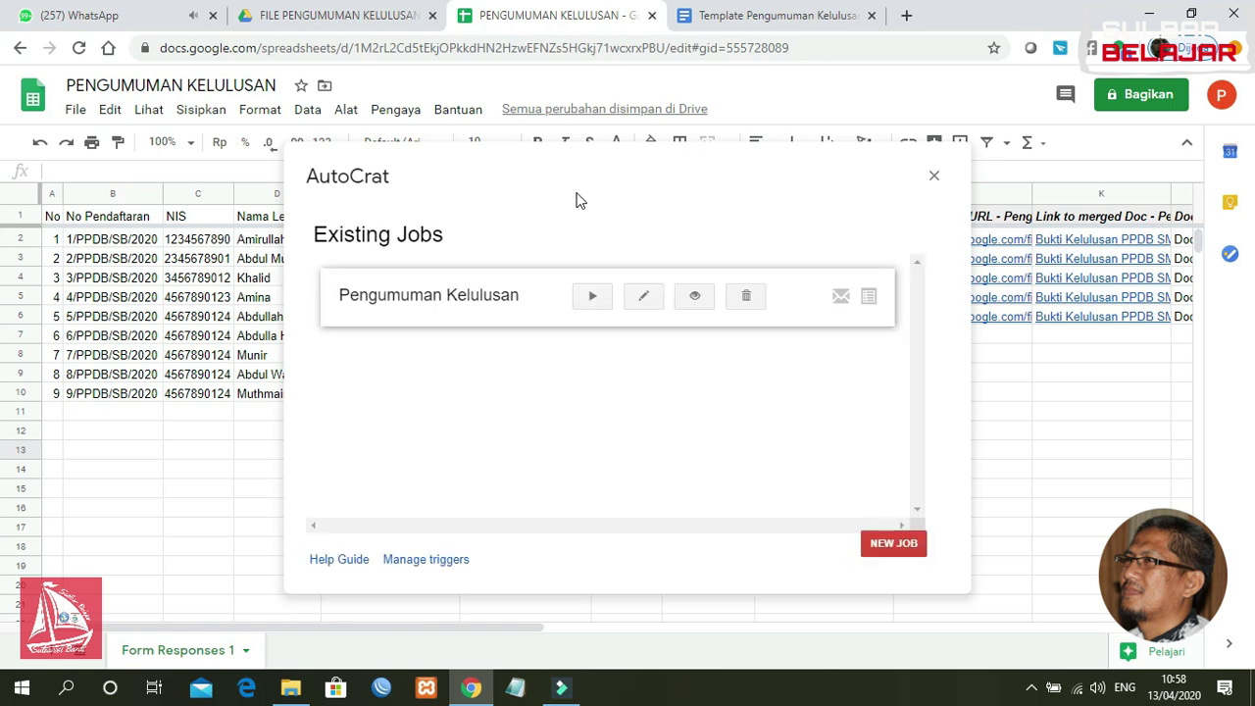
left_click(591, 297)
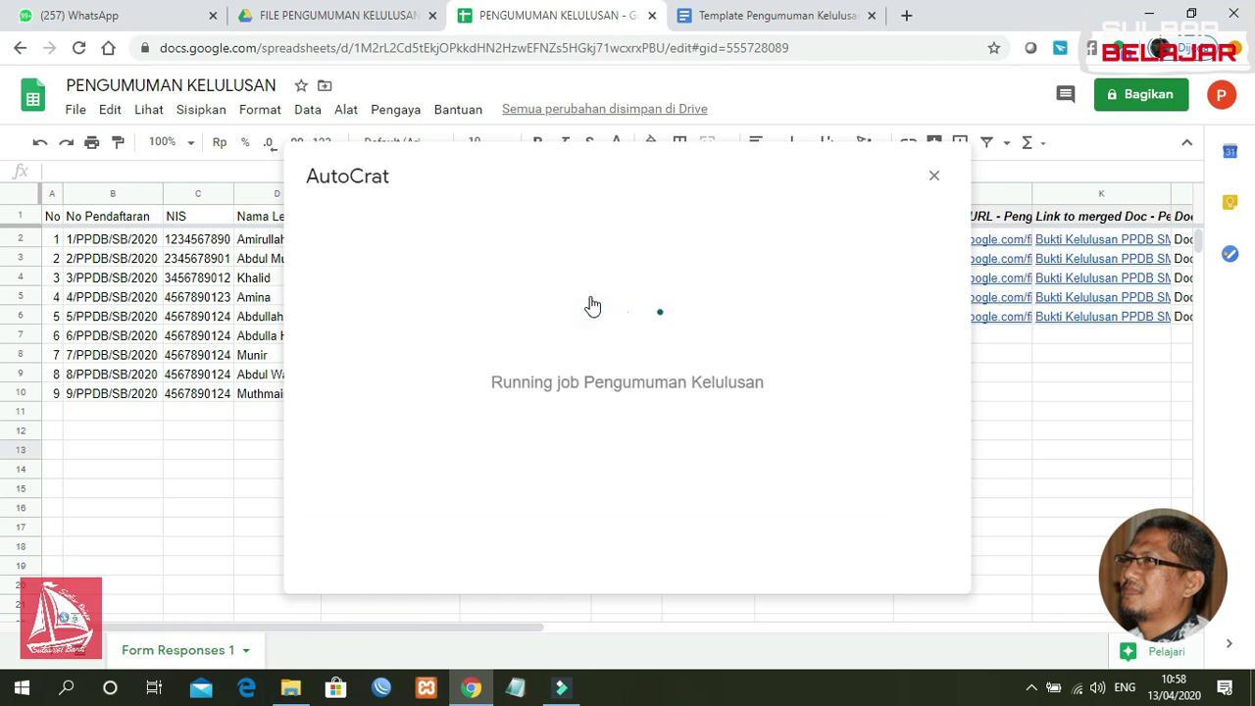
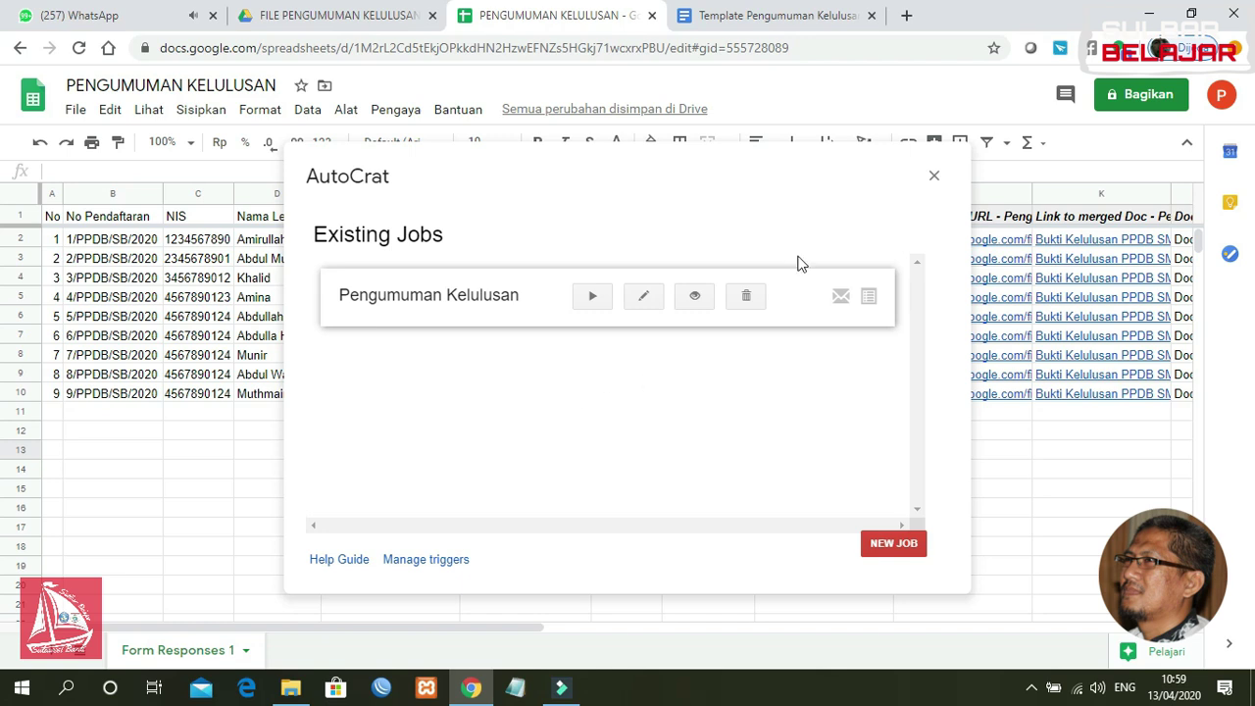
Step: Close AutoCrat, review the merge result columns, and go to the FILE PENGUMUMAN KELULUSAN Drive folder
left_click(935, 178)
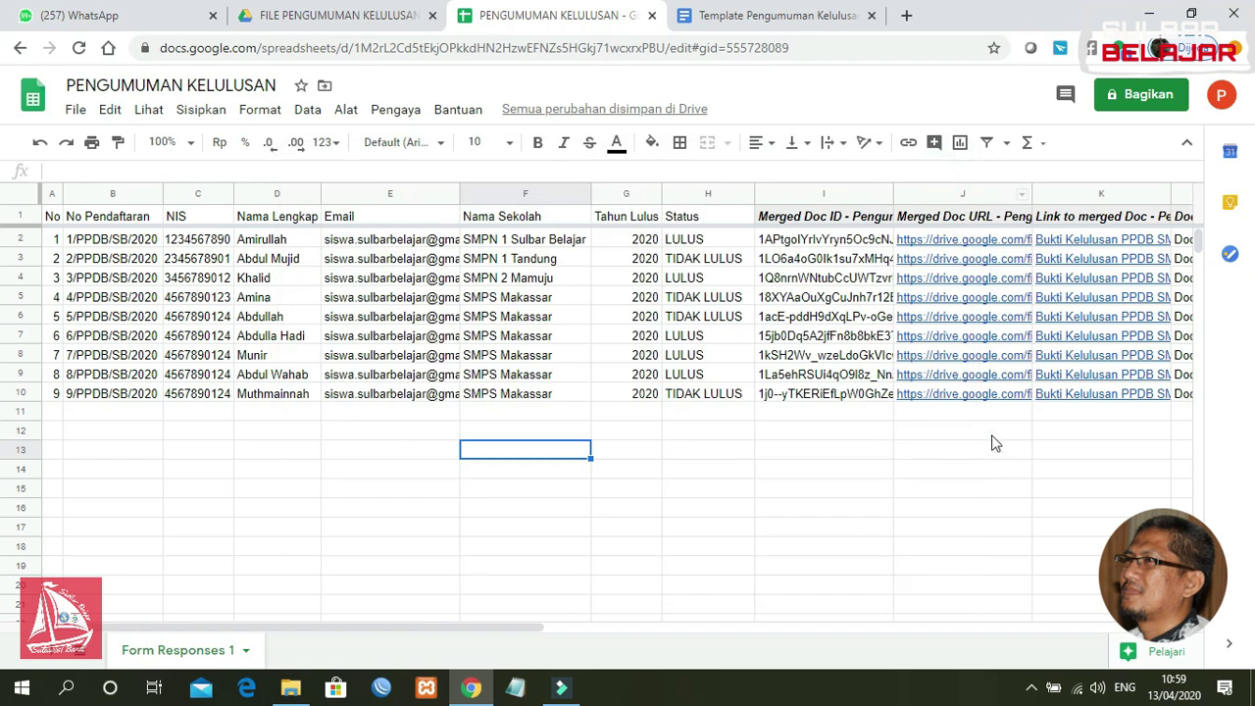
left_click(981, 438)
key("Right")
key("Right")
key("Right")
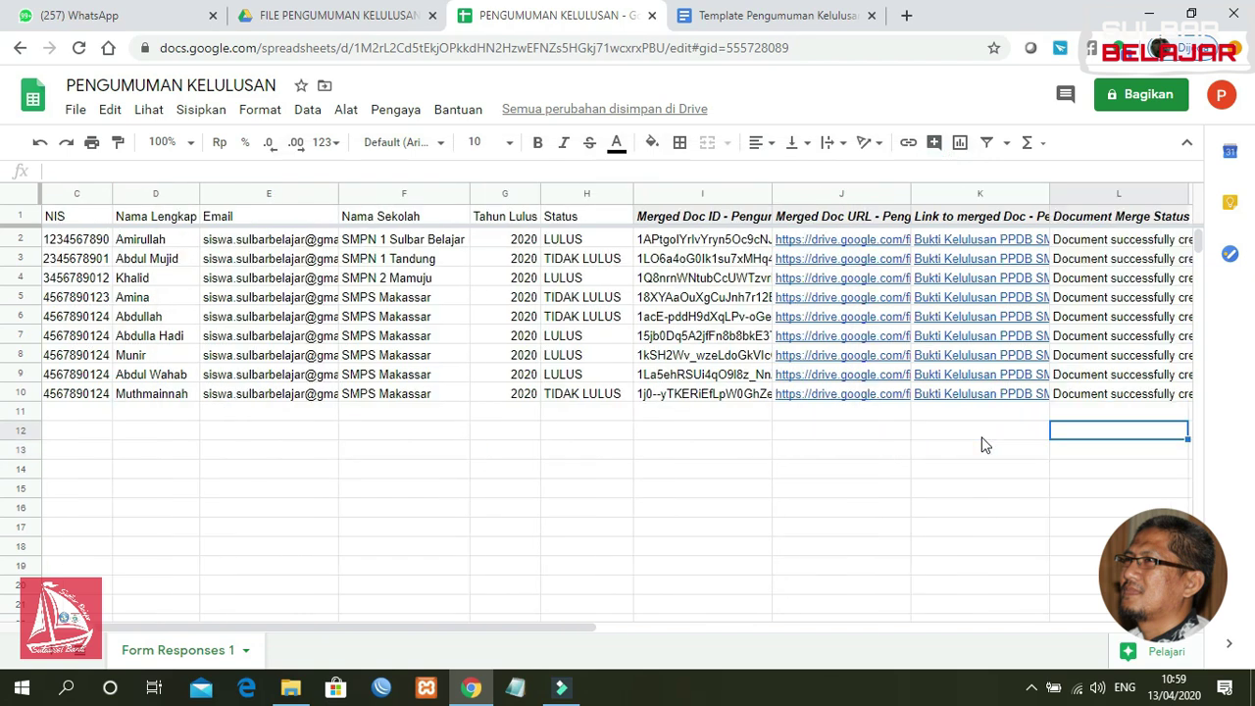
key("Right")
key("Right")
key("Right")
key("Right")
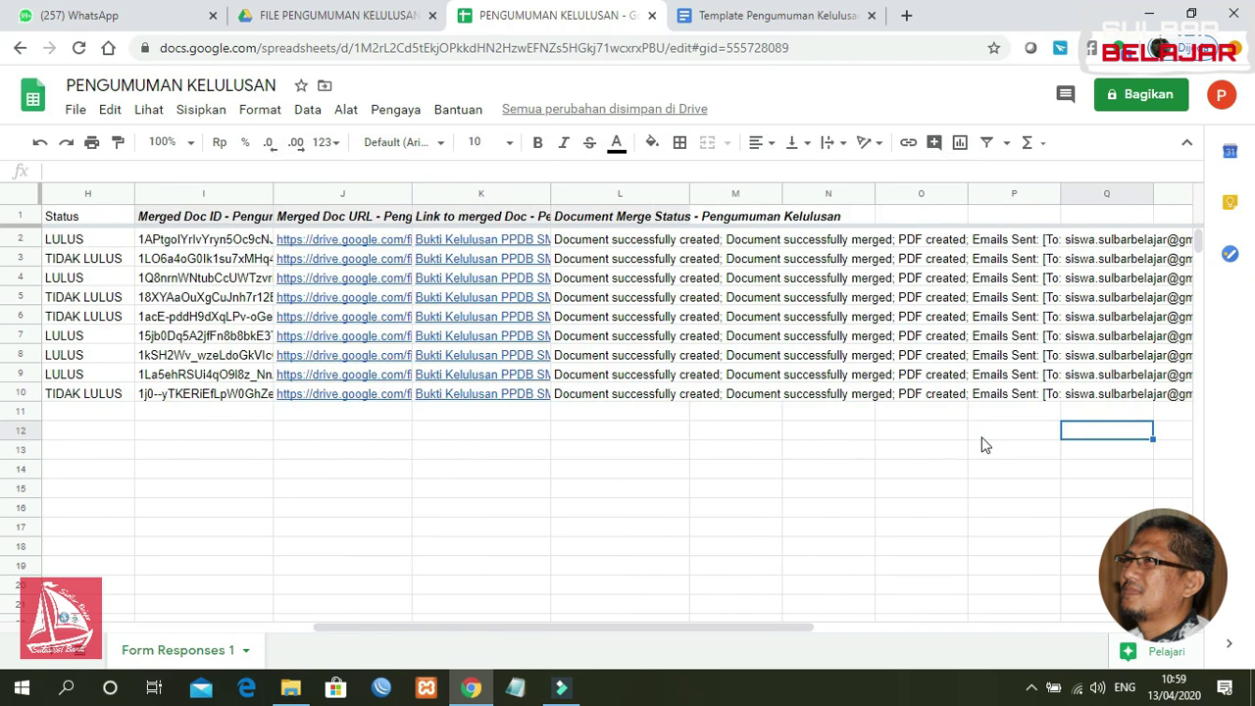
key("Left")
key("Left")
key("Left")
key("Left")
key("Left")
key("Left")
key("Left")
key("Left")
key("Left")
key("Left")
key("Left")
key("Left")
key("Left")
key("Left")
key("Left")
key("Left")
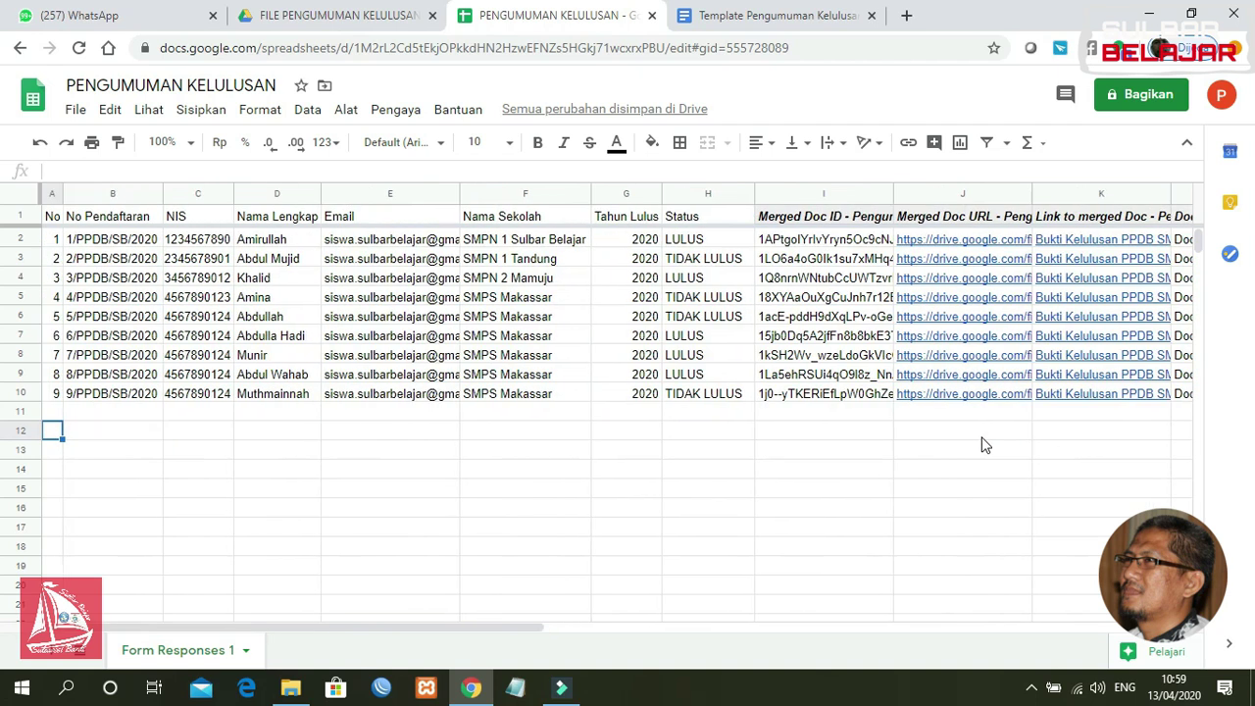
left_click(365, 16)
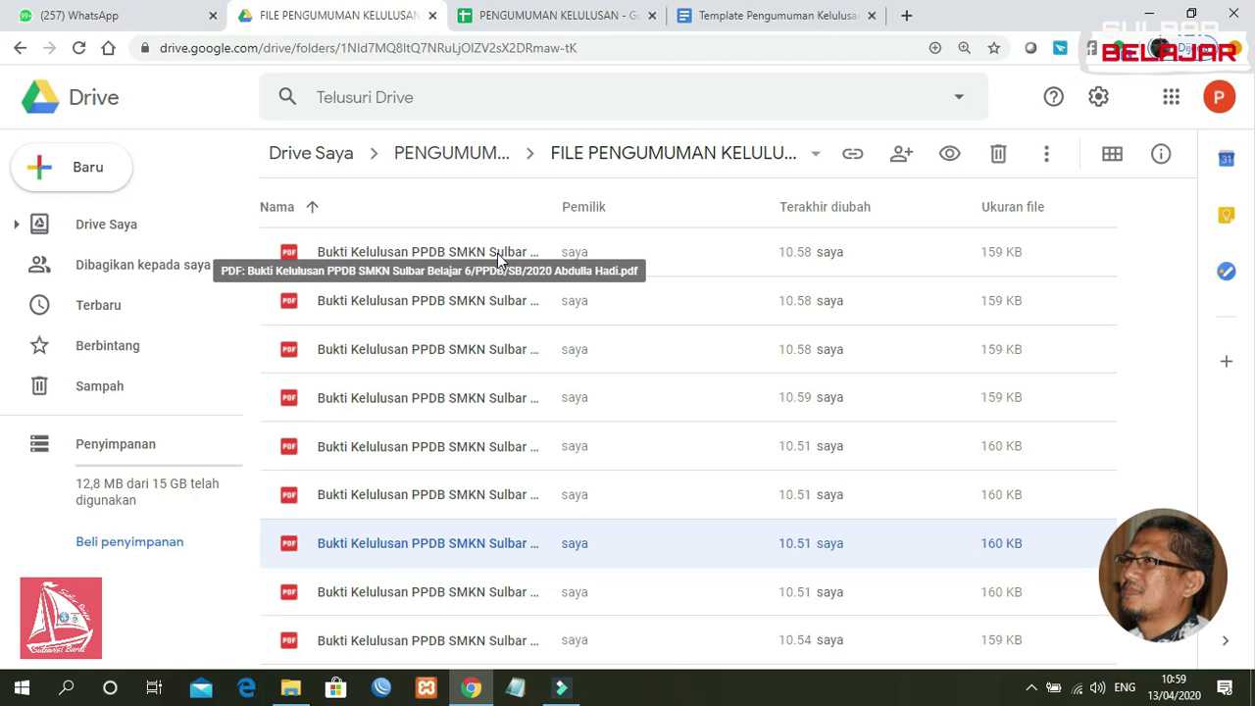
Step: Preview the first certificate PDF, check its STATUS, and go back to the spreadsheet
double_click(497, 253)
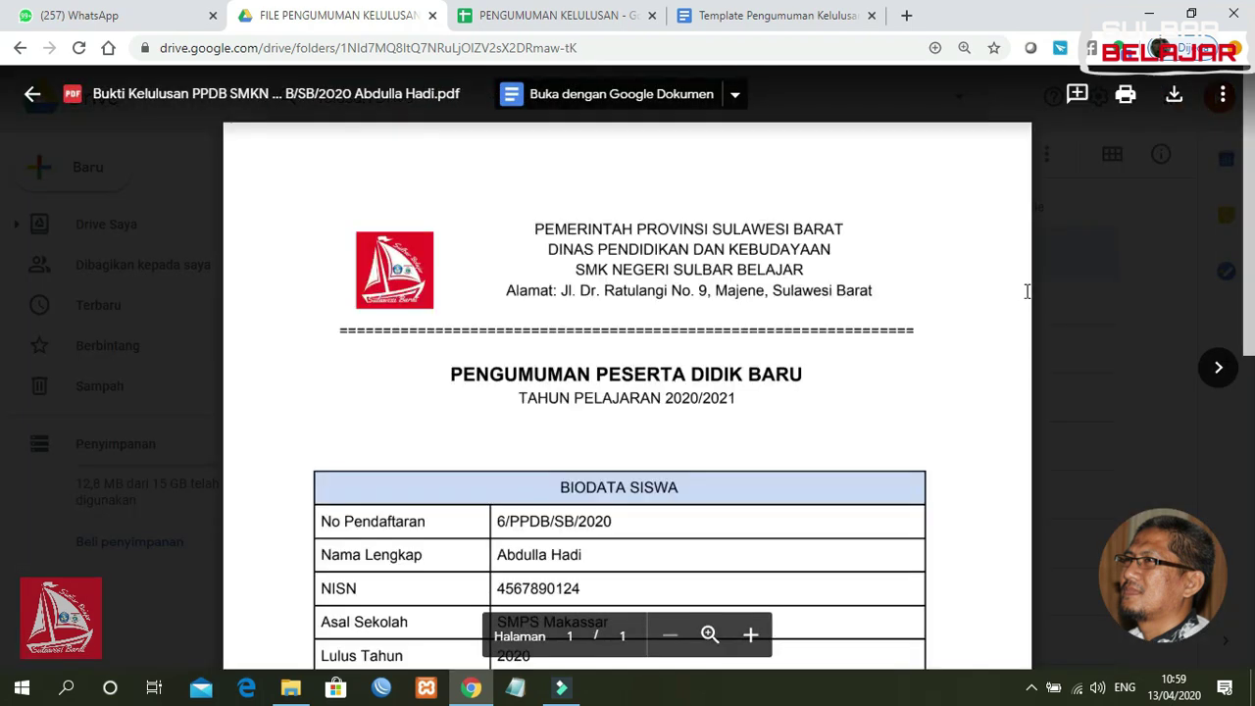
left_click_drag(1245, 177, 1246, 277)
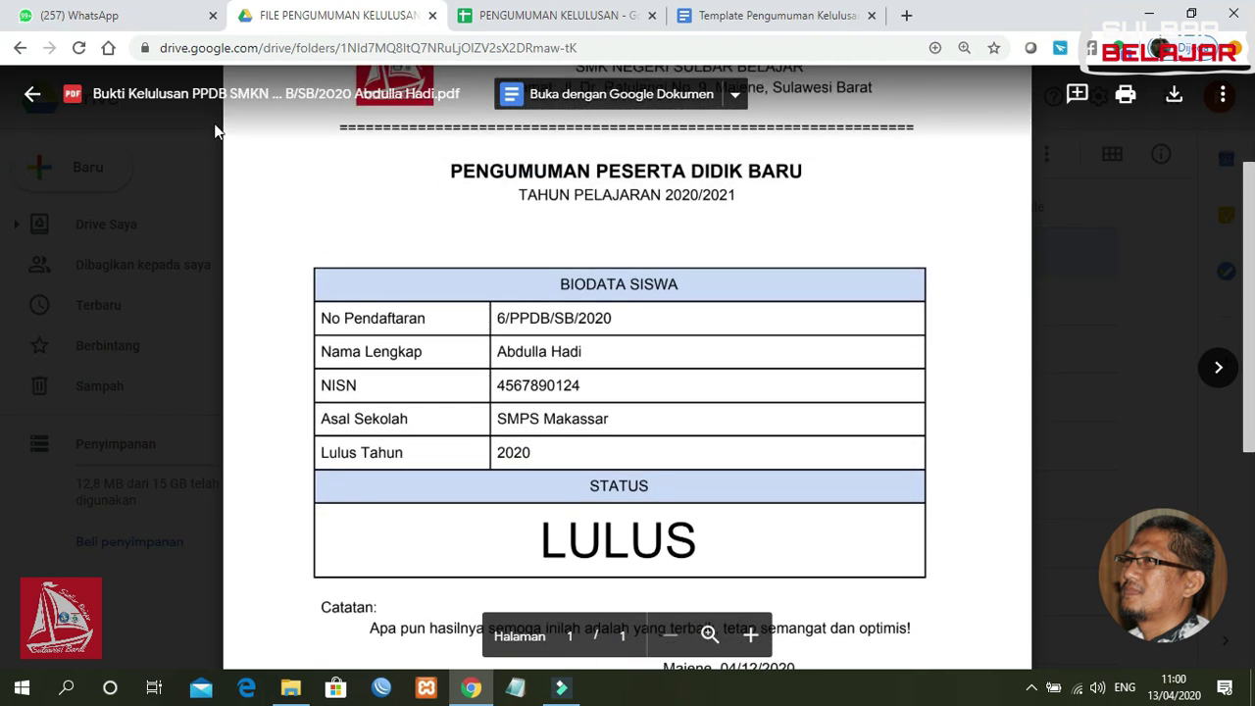
left_click(33, 93)
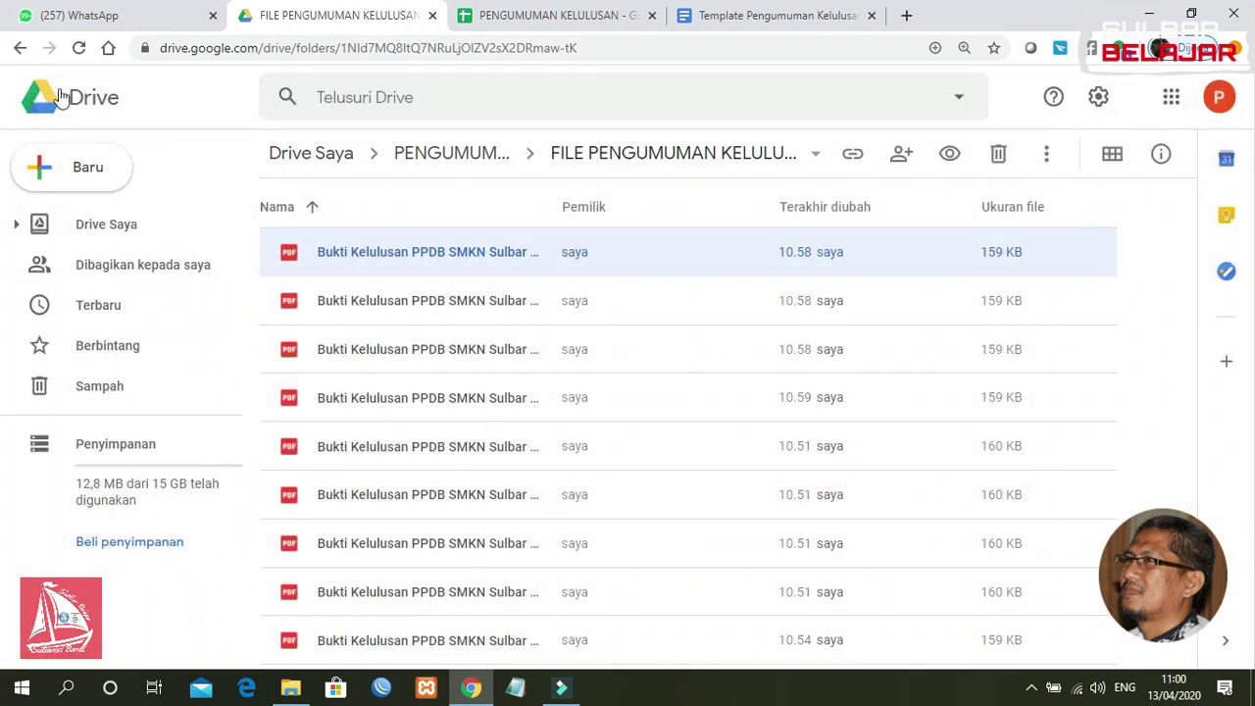
left_click(555, 14)
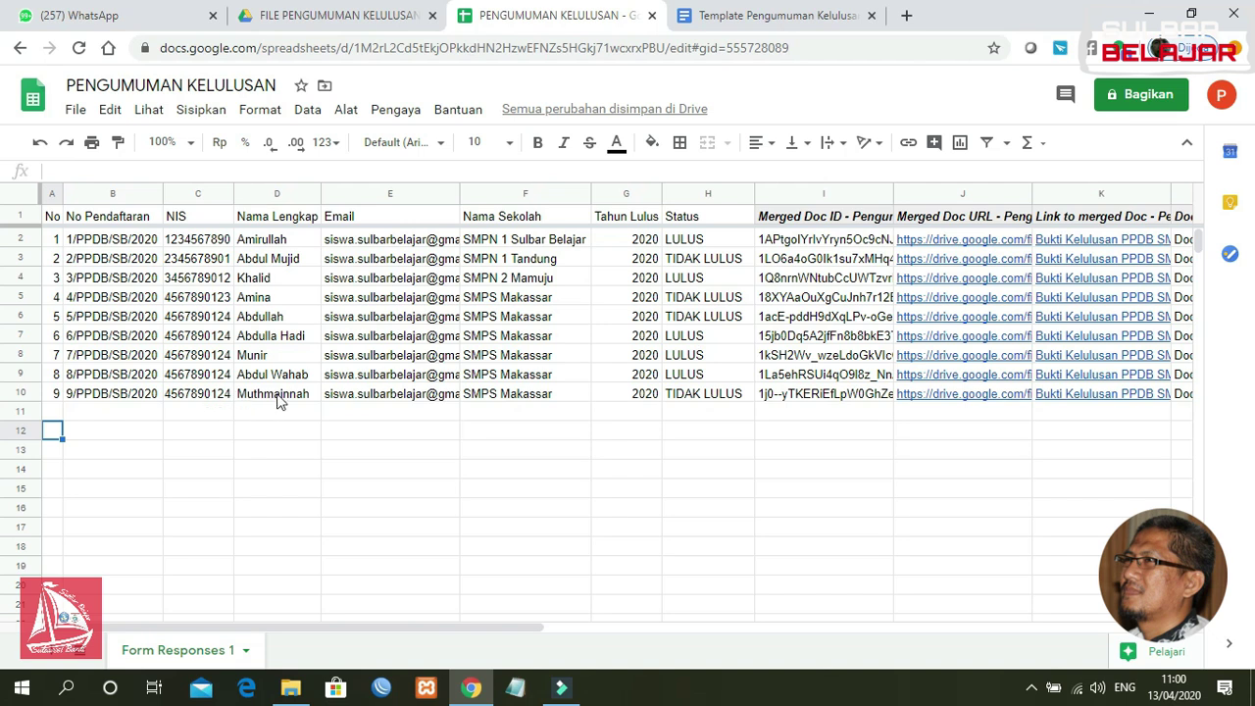
Step: Preview the fourth certificate PDF, check its STATUS, then return to the spreadsheet
left_click(365, 17)
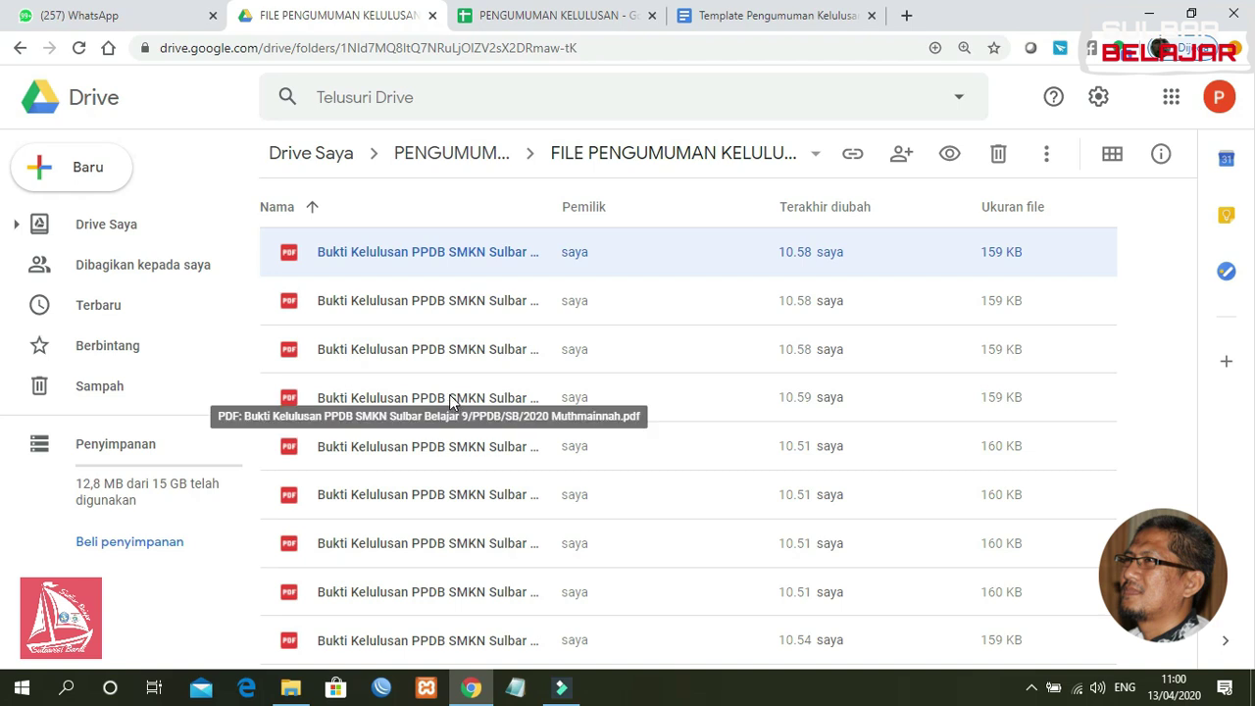
double_click(451, 395)
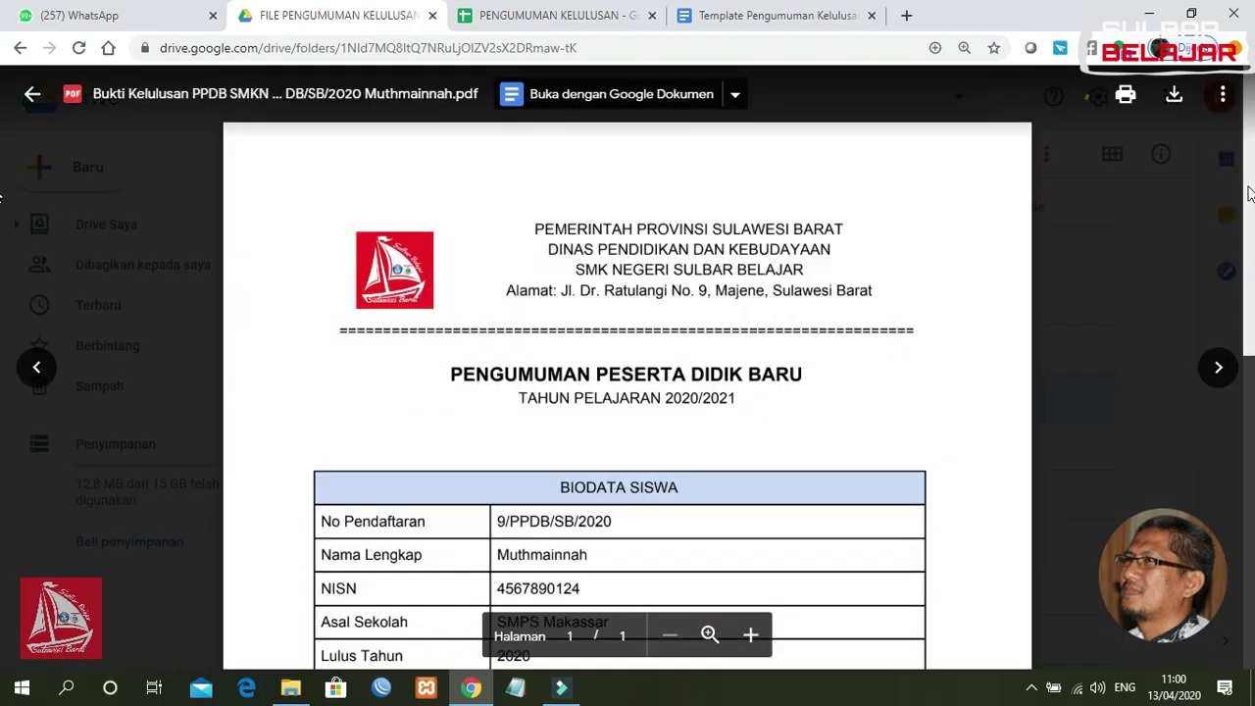
scroll(1248, 192, "down", 3)
left_click_drag(1242, 326, 1243, 324)
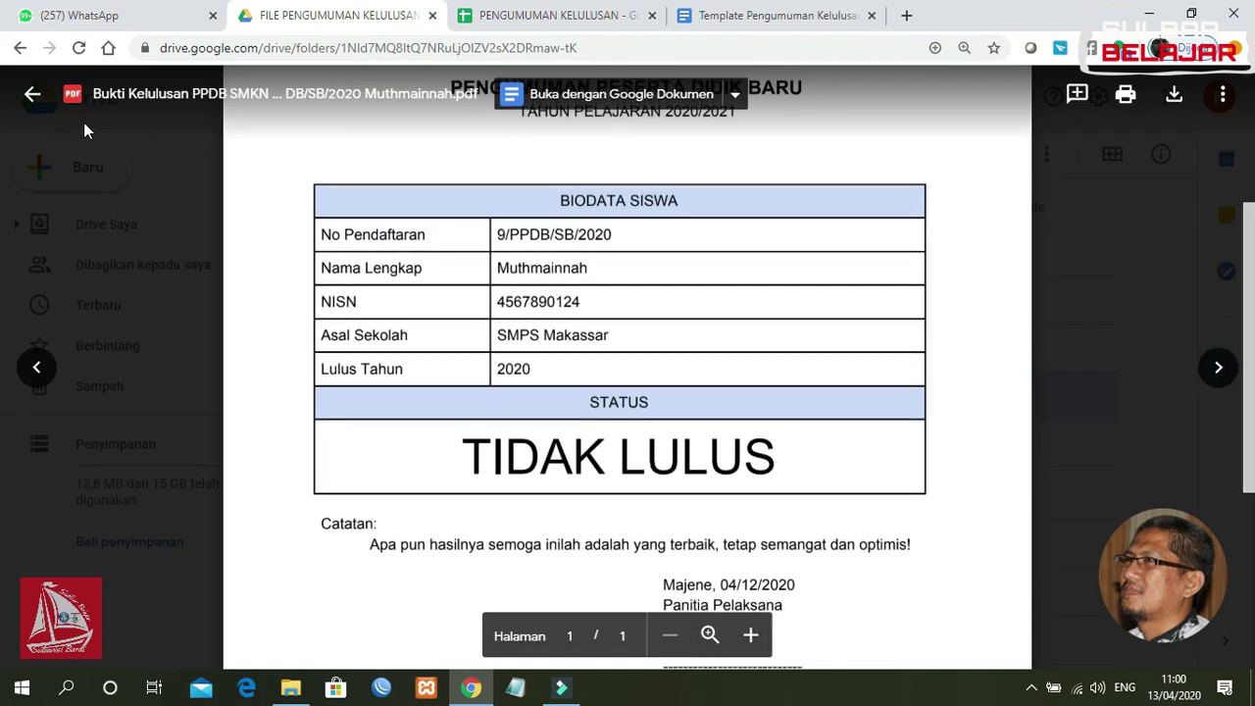
left_click(32, 93)
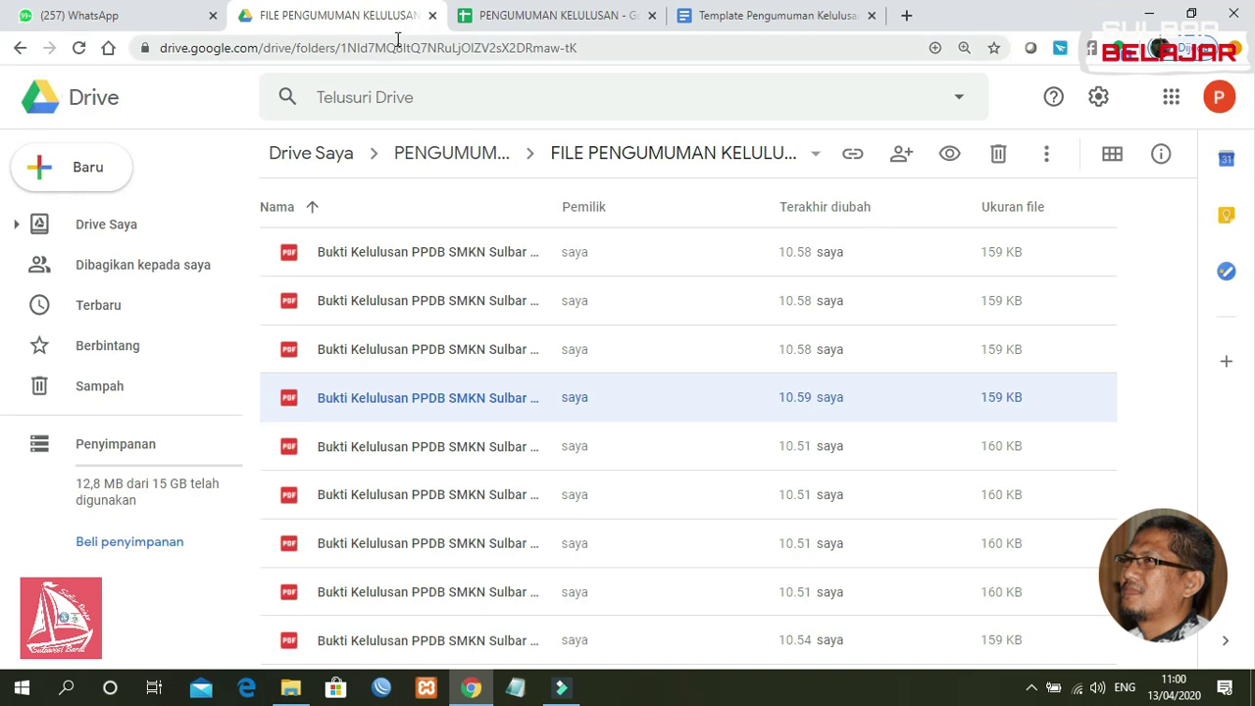
left_click(575, 19)
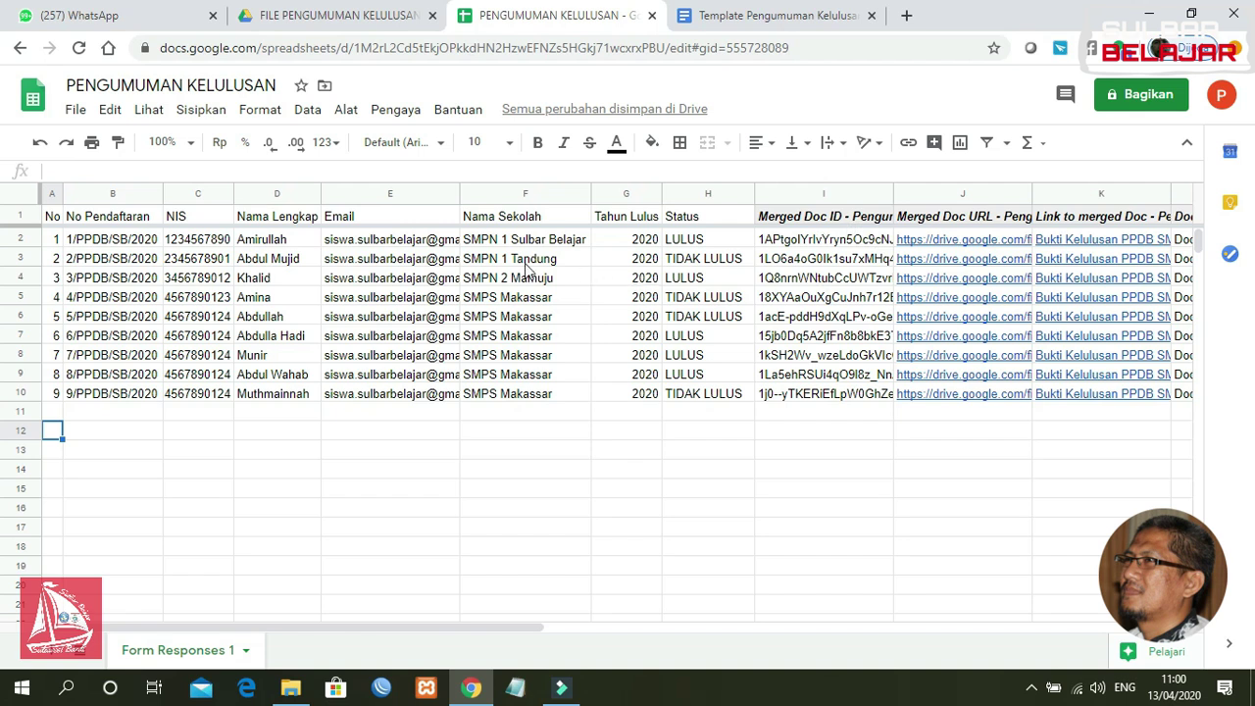
left_click_drag(527, 630, 574, 636)
left_click(339, 22)
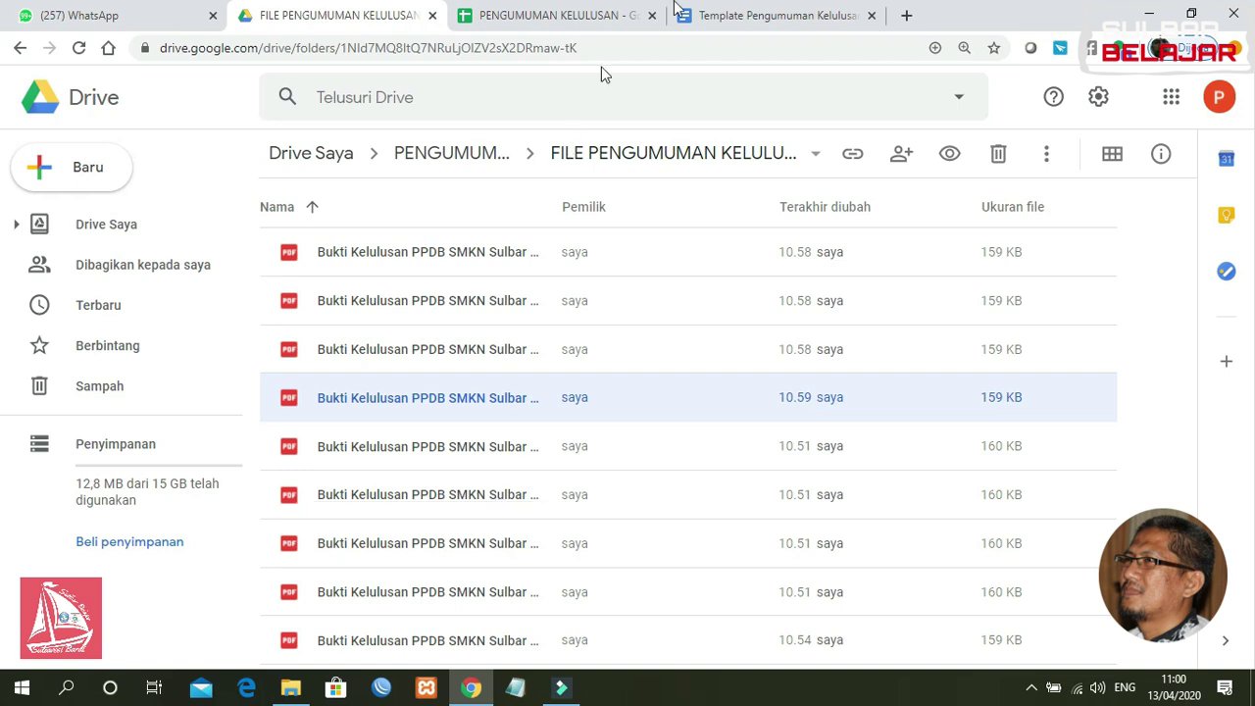
left_click(593, 15)
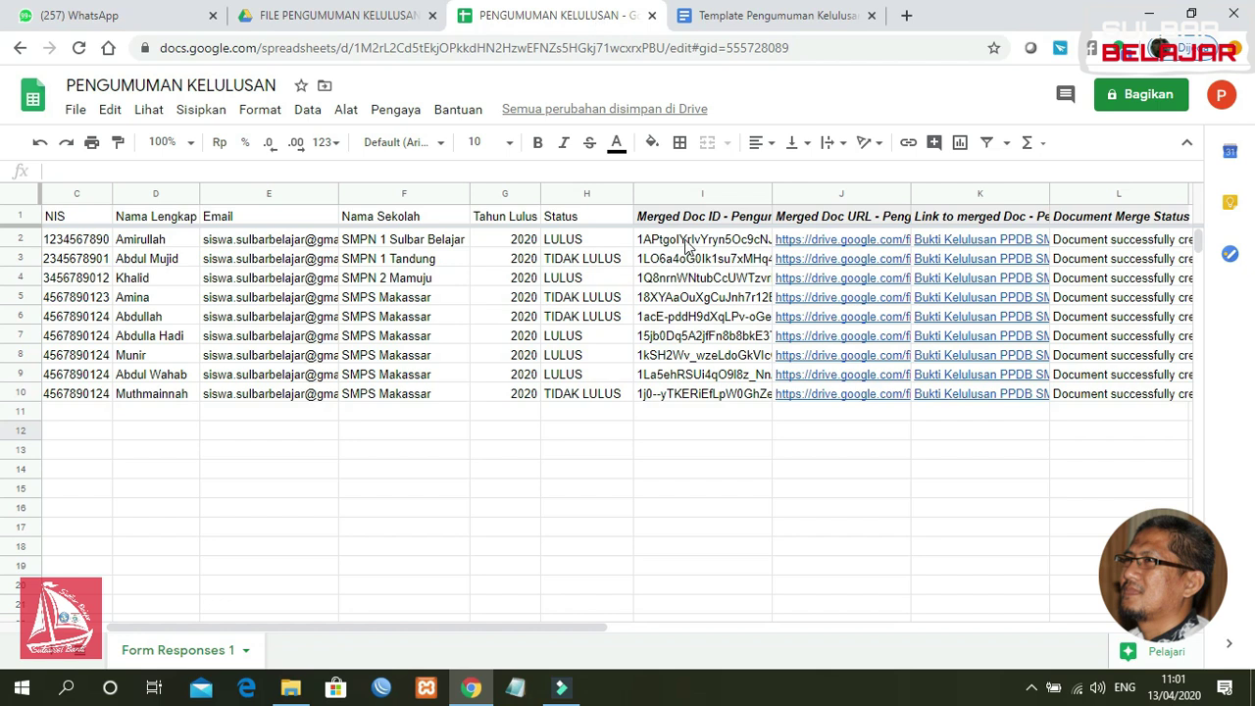
left_click(689, 242)
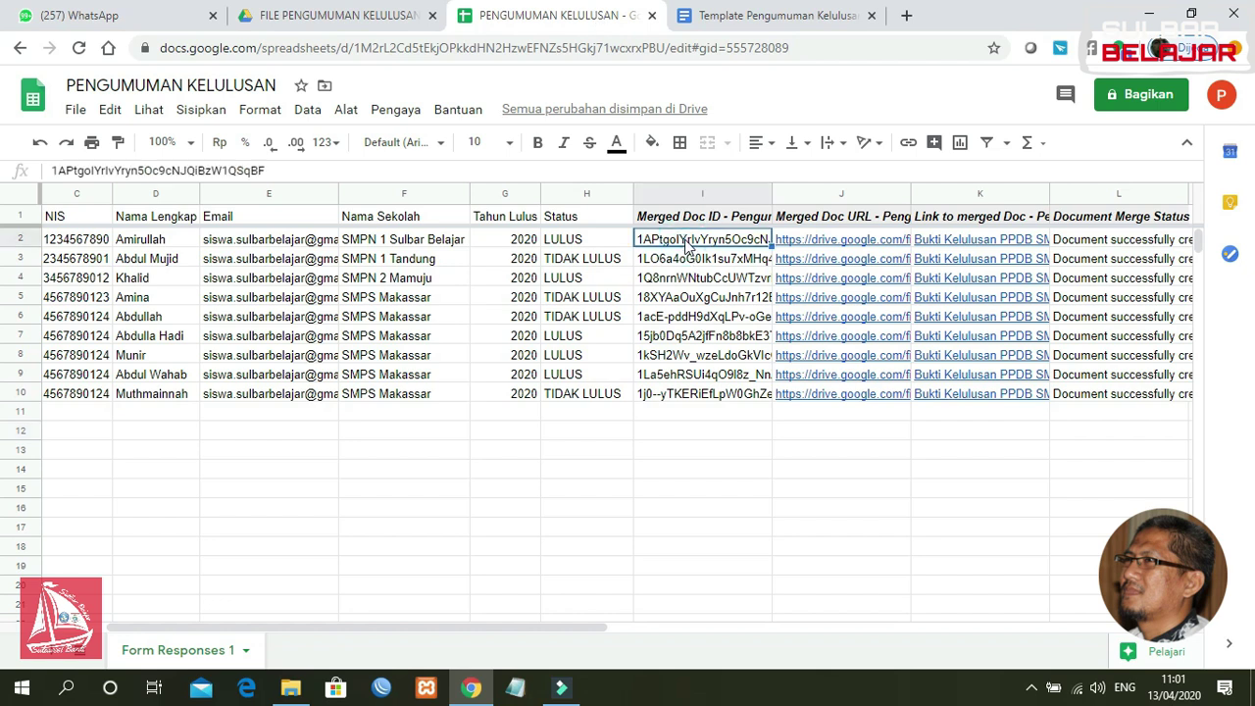
key("shift+Down")
key("shift+Down")
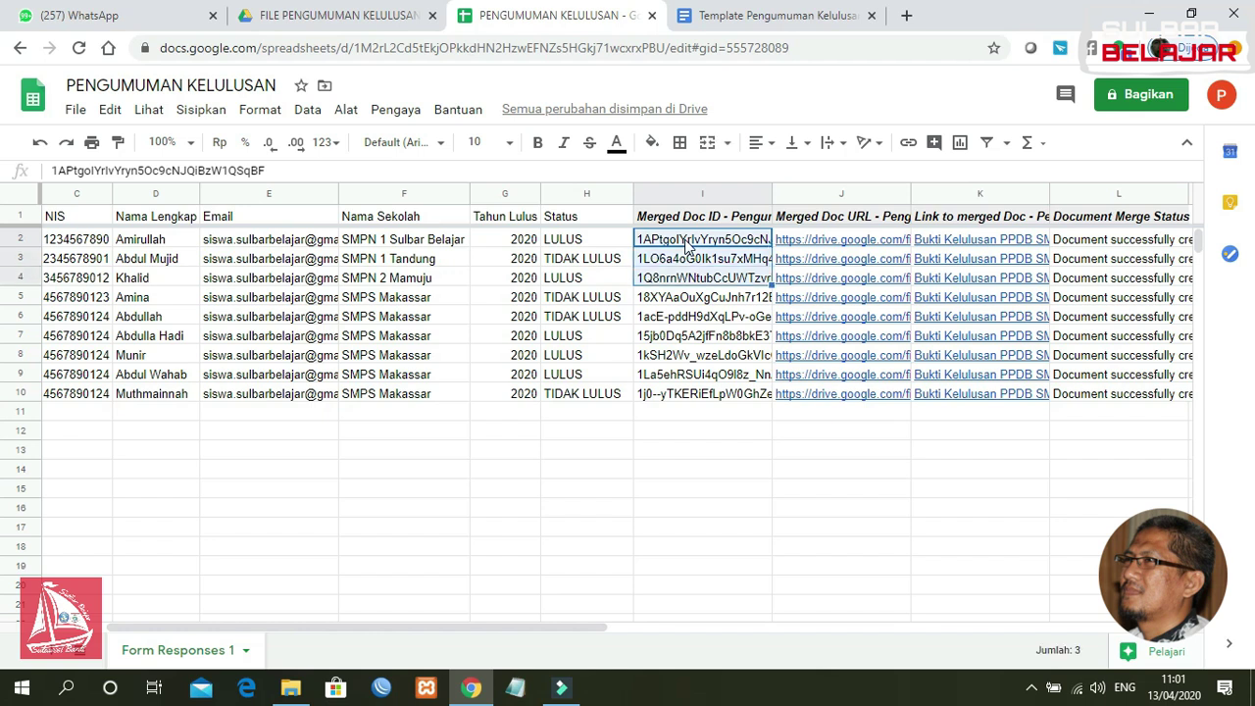
key("shift+Down")
key("shift+Down")
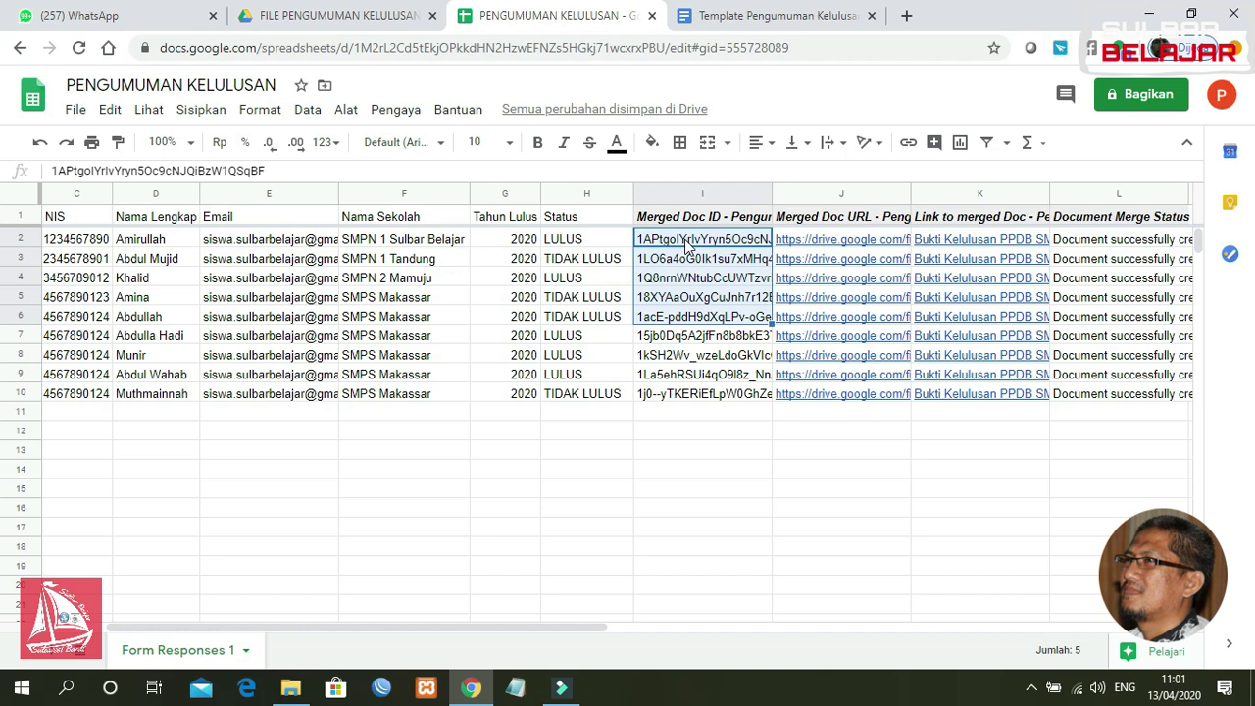
key("shift+Right")
key("shift+Right")
key("shift+Right")
key("shift+Right")
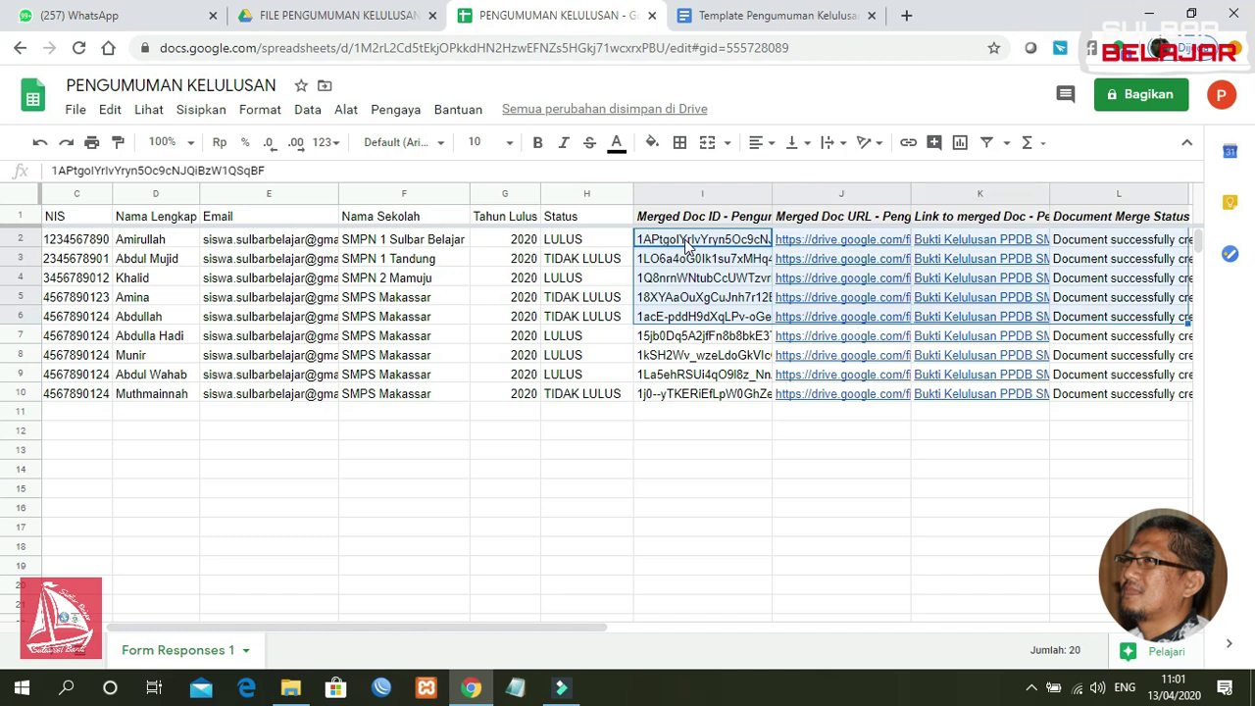
key("shift+Right")
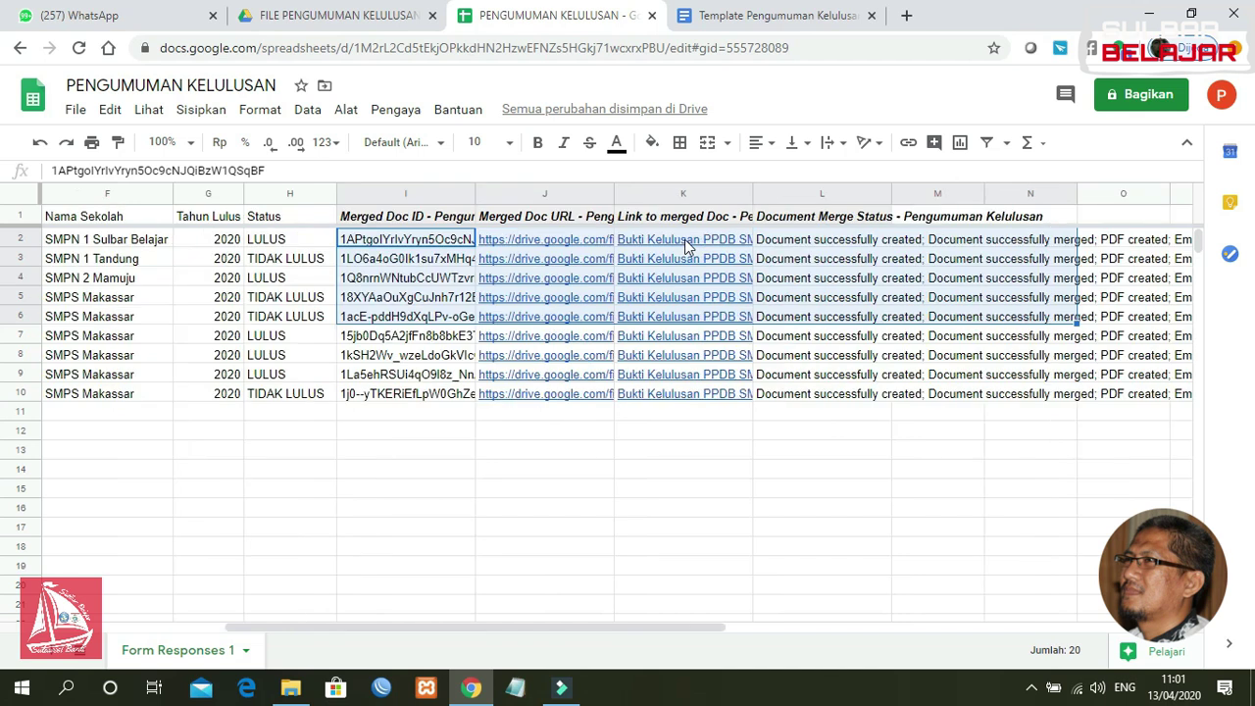
key("Delete")
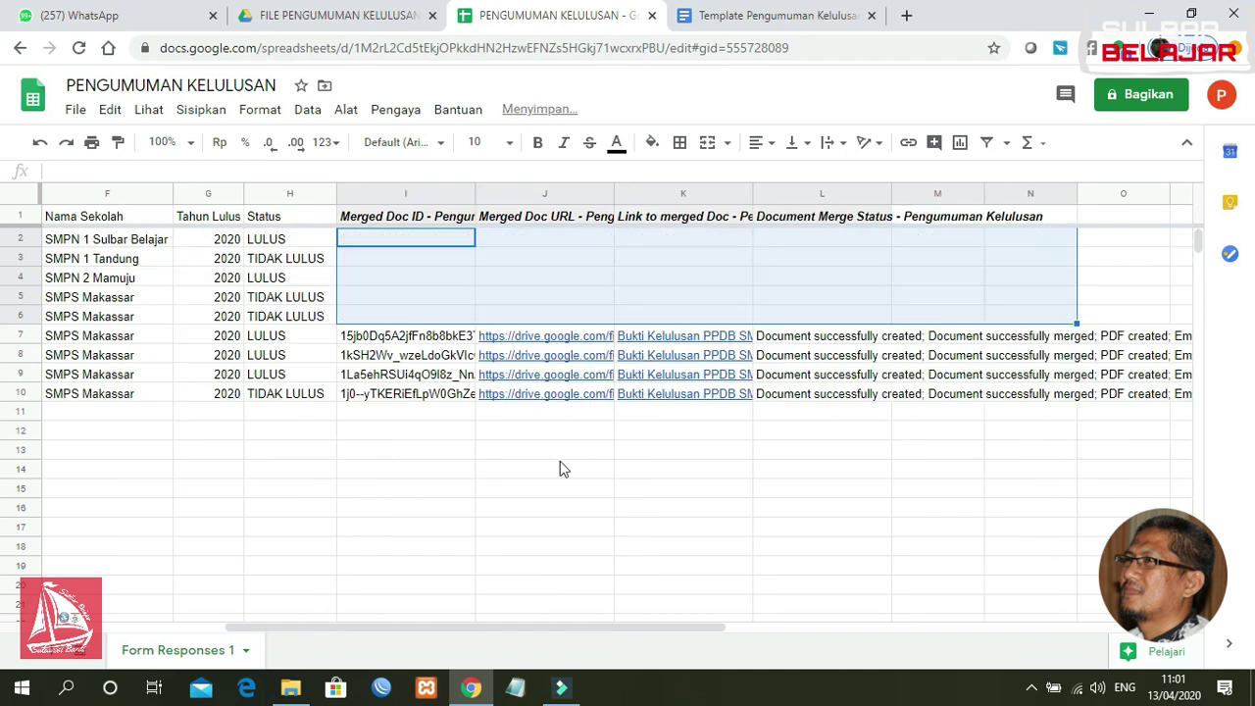
left_click(560, 457)
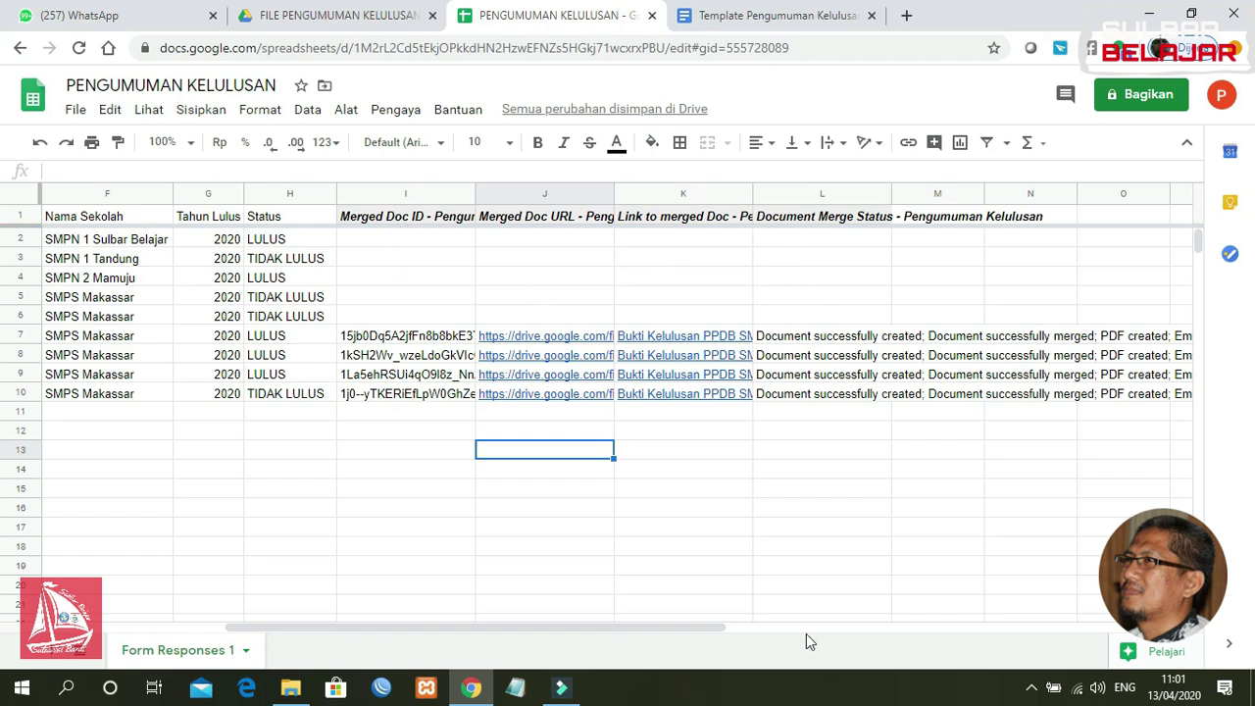
left_click_drag(658, 626, 524, 622)
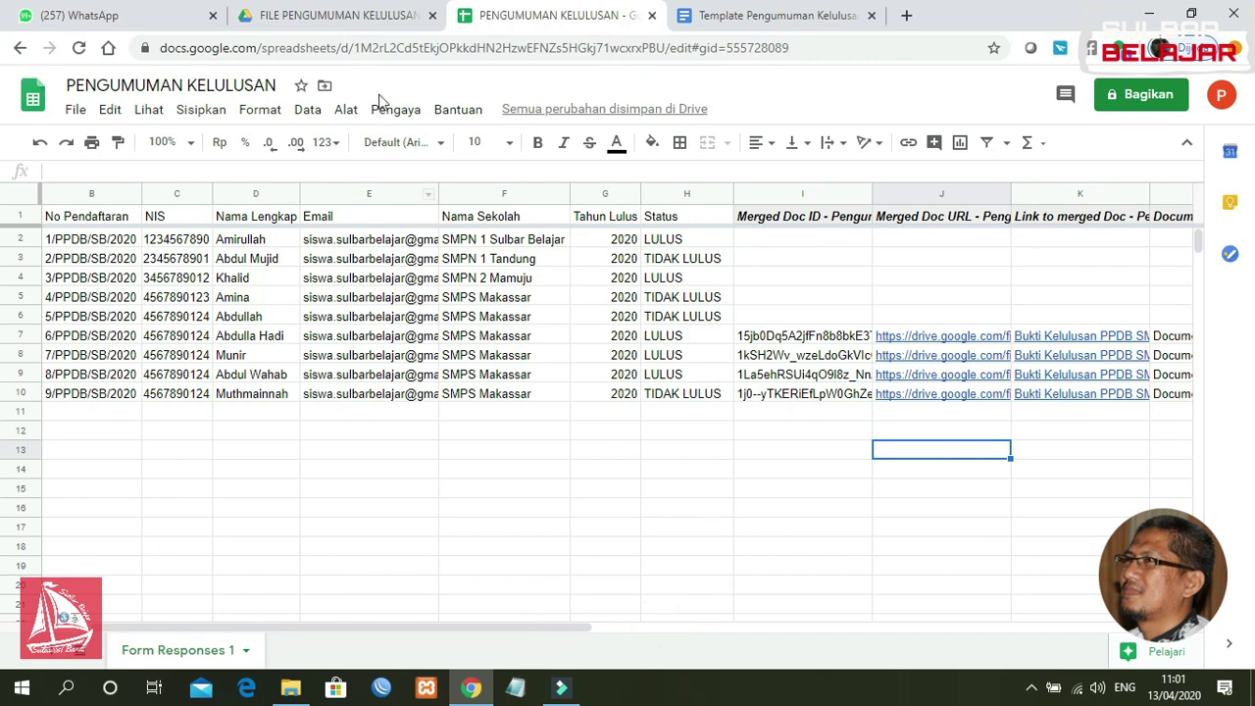
Step: Delete the five older Bukti Kelulusan PDFs, leaving four certificates in the Drive folder
left_click(343, 16)
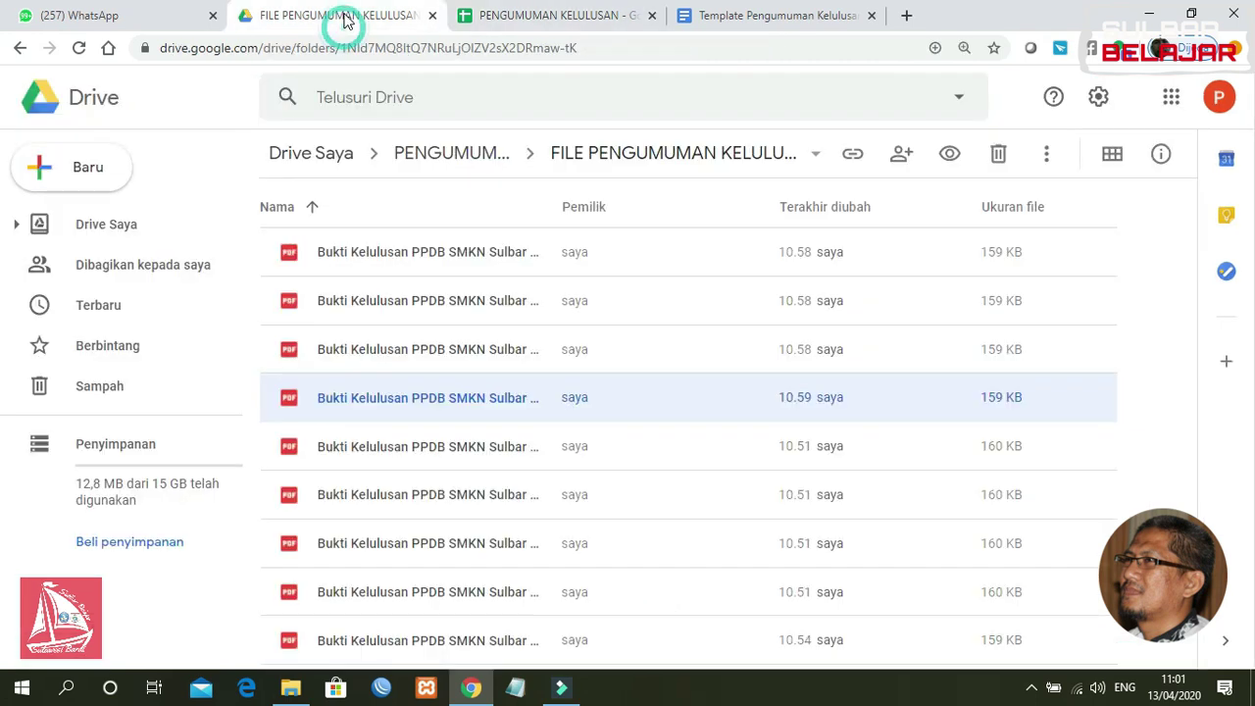
left_click(495, 453)
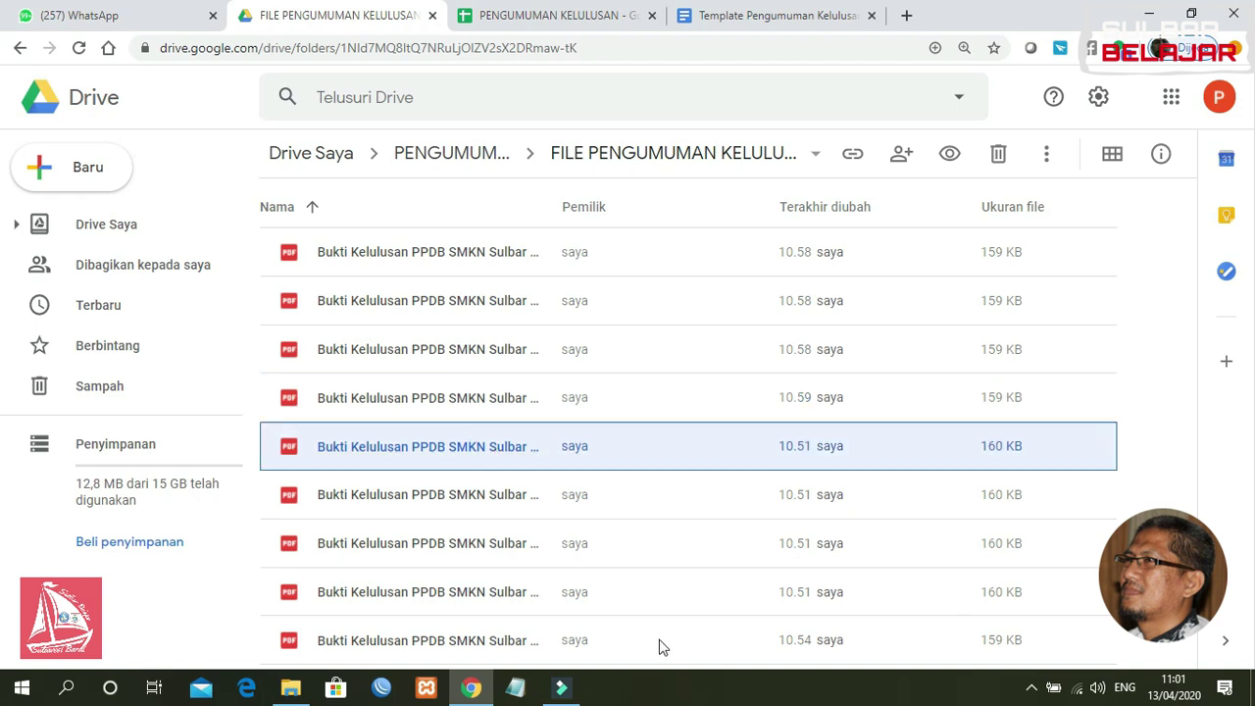
left_click(506, 638)
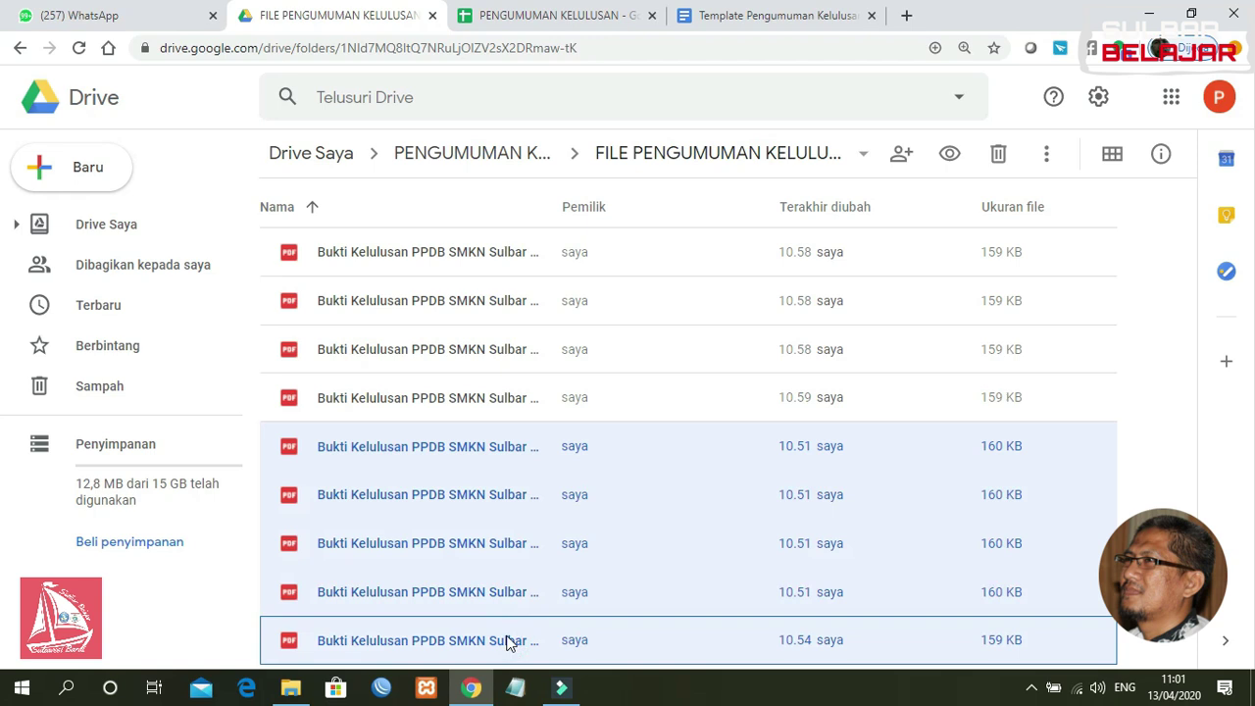
key("Delete")
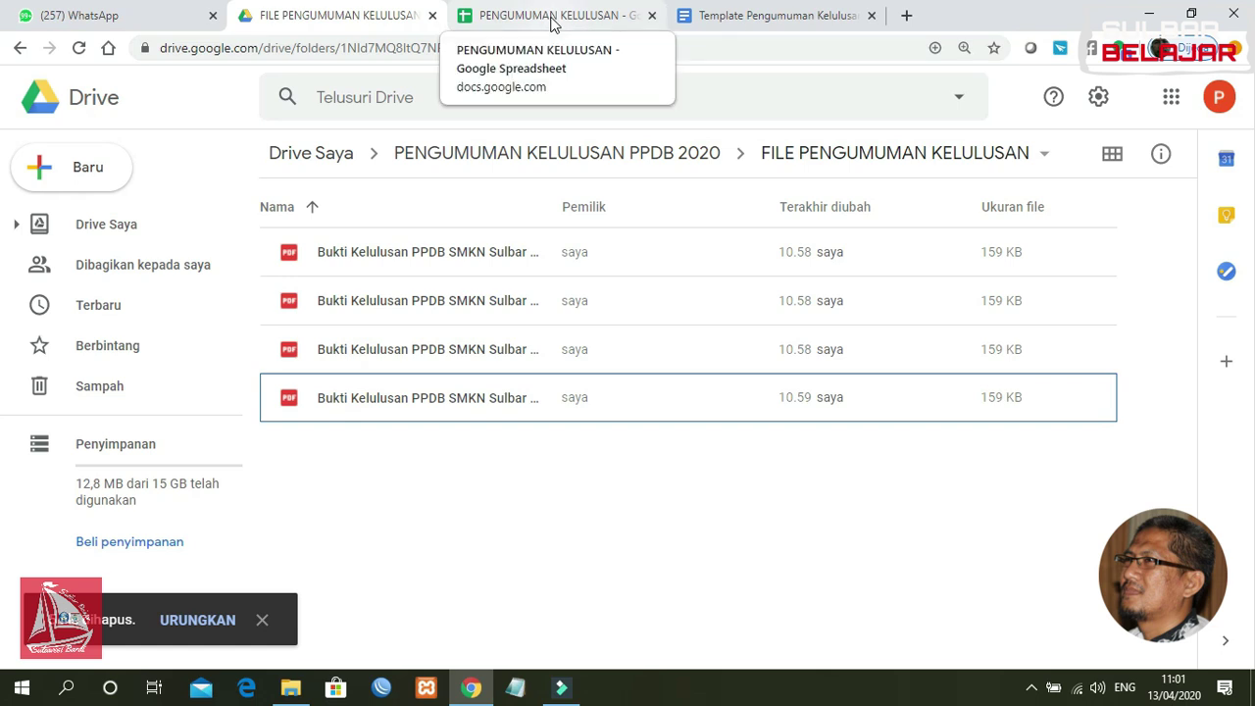
left_click(552, 18)
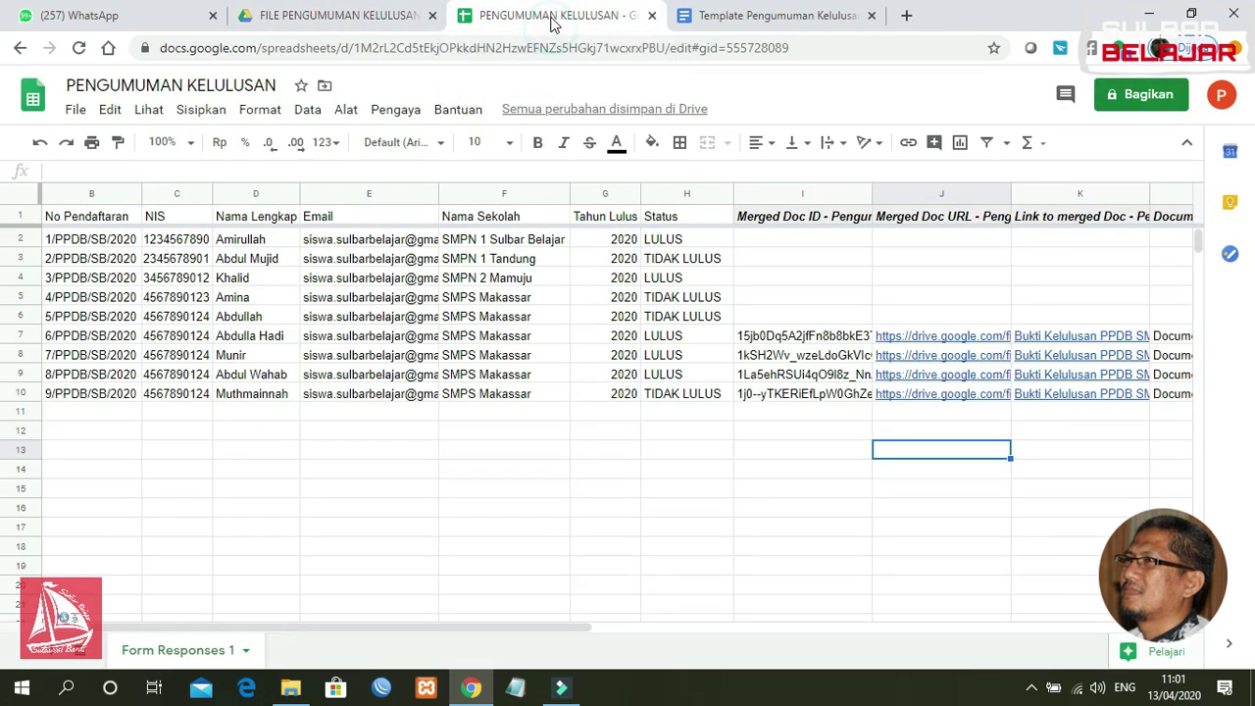
Step: Select cell I2 and launch Autocrat from the Pengaya menu
left_click(779, 238)
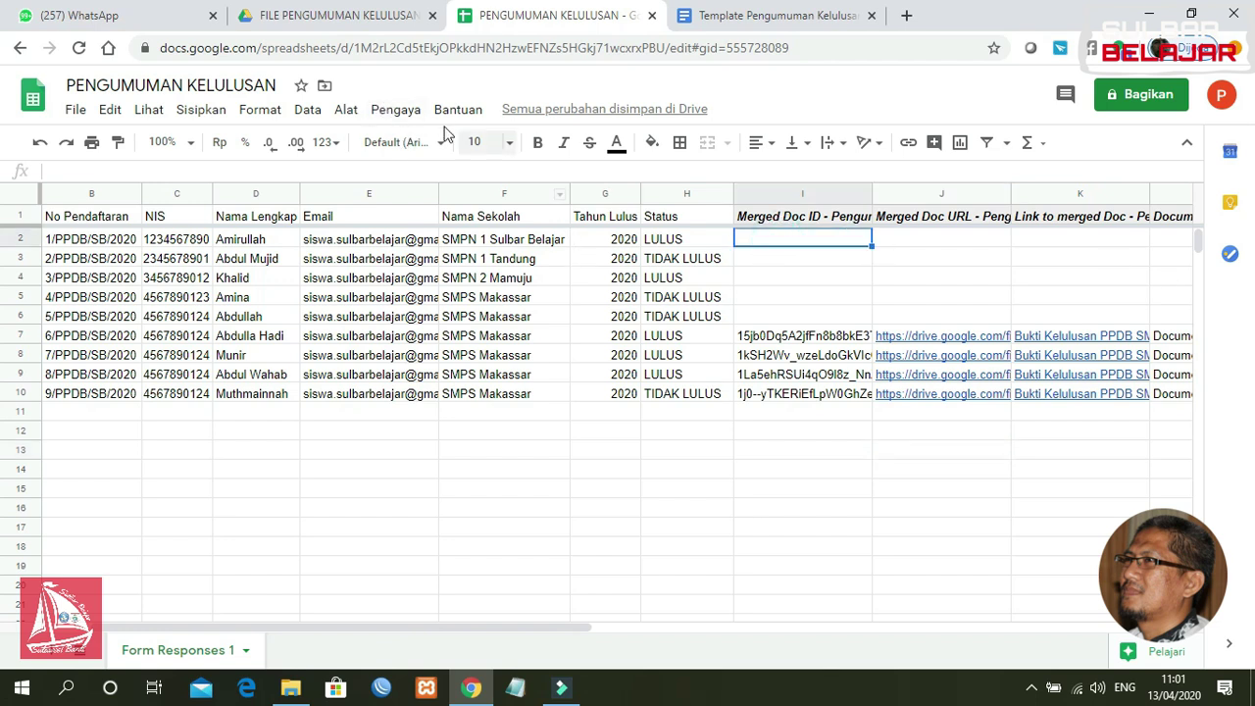
left_click(397, 109)
mouse_move(493, 191)
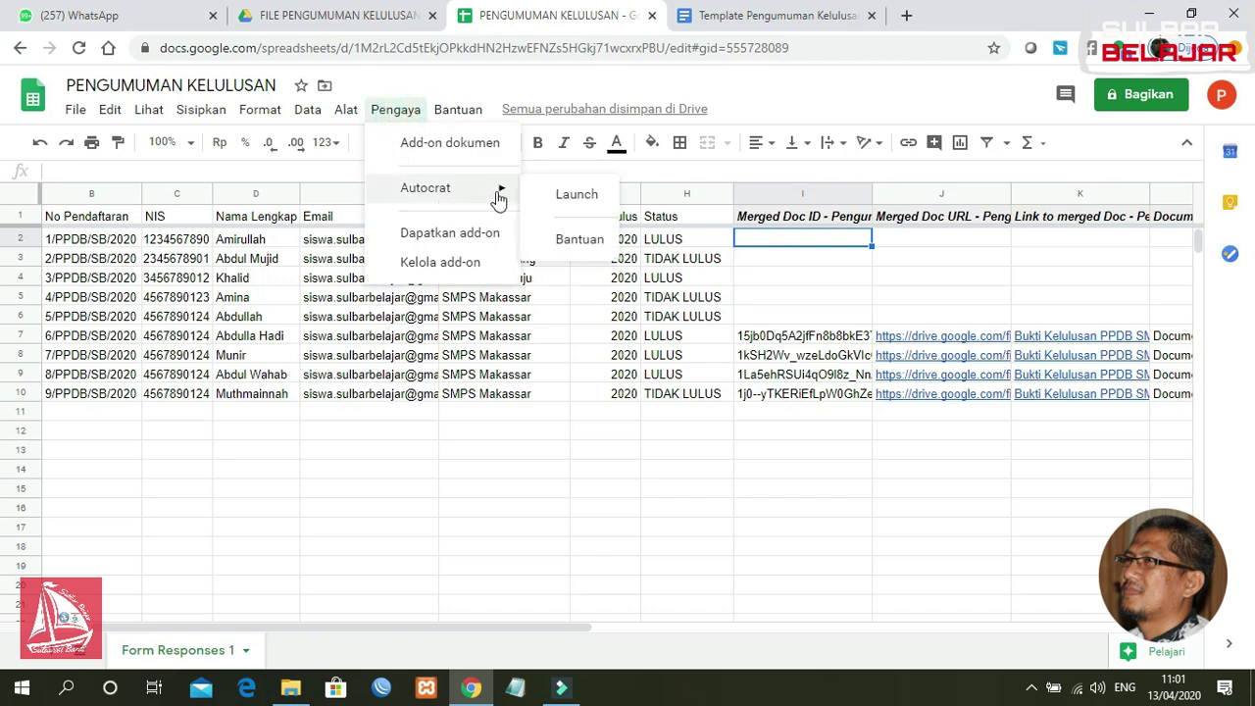
left_click(573, 196)
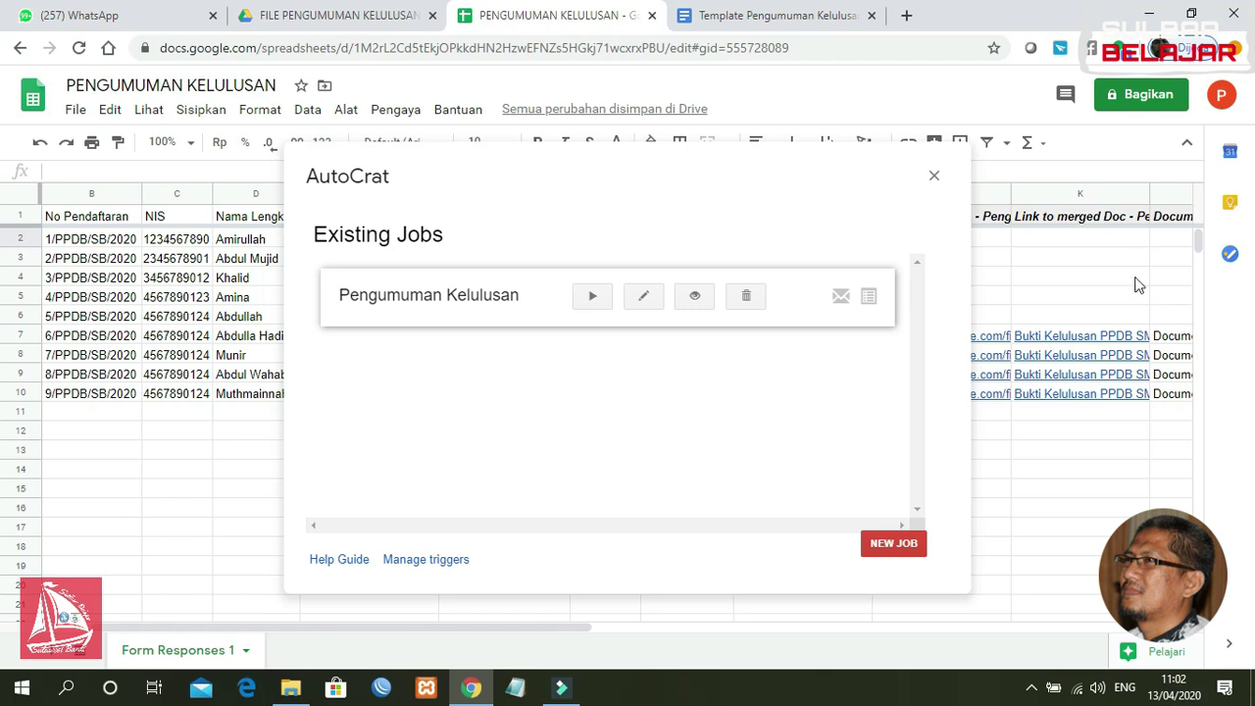
Step: Run the Pengumuman Kelulusan job again, then close AutoCrat once all nine rows are refilled
left_click(585, 304)
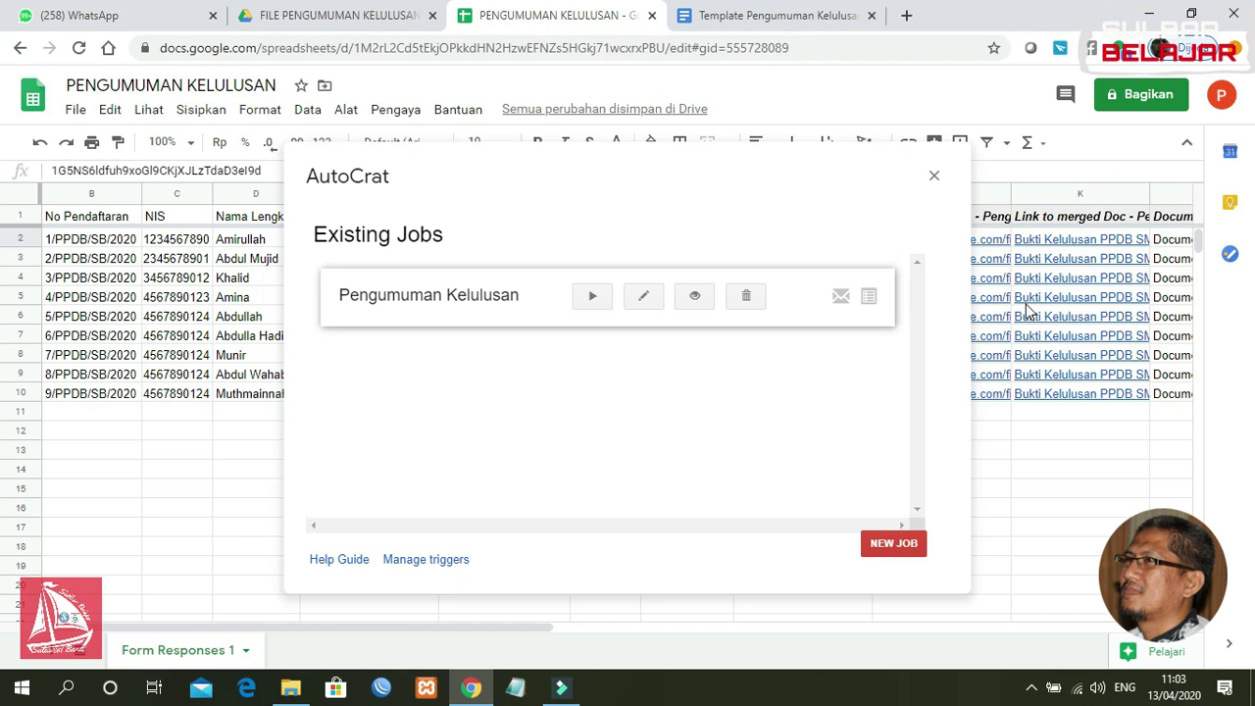
left_click(934, 177)
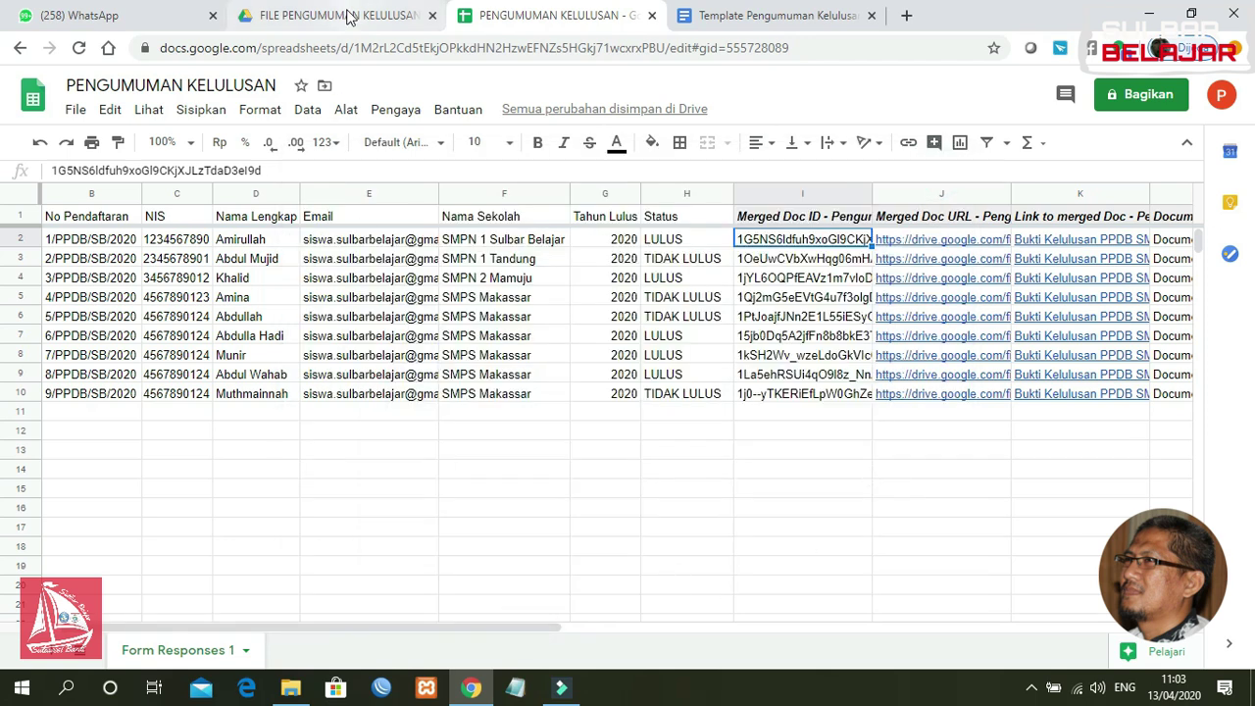
left_click(538, 630)
left_click_drag(538, 630, 806, 627)
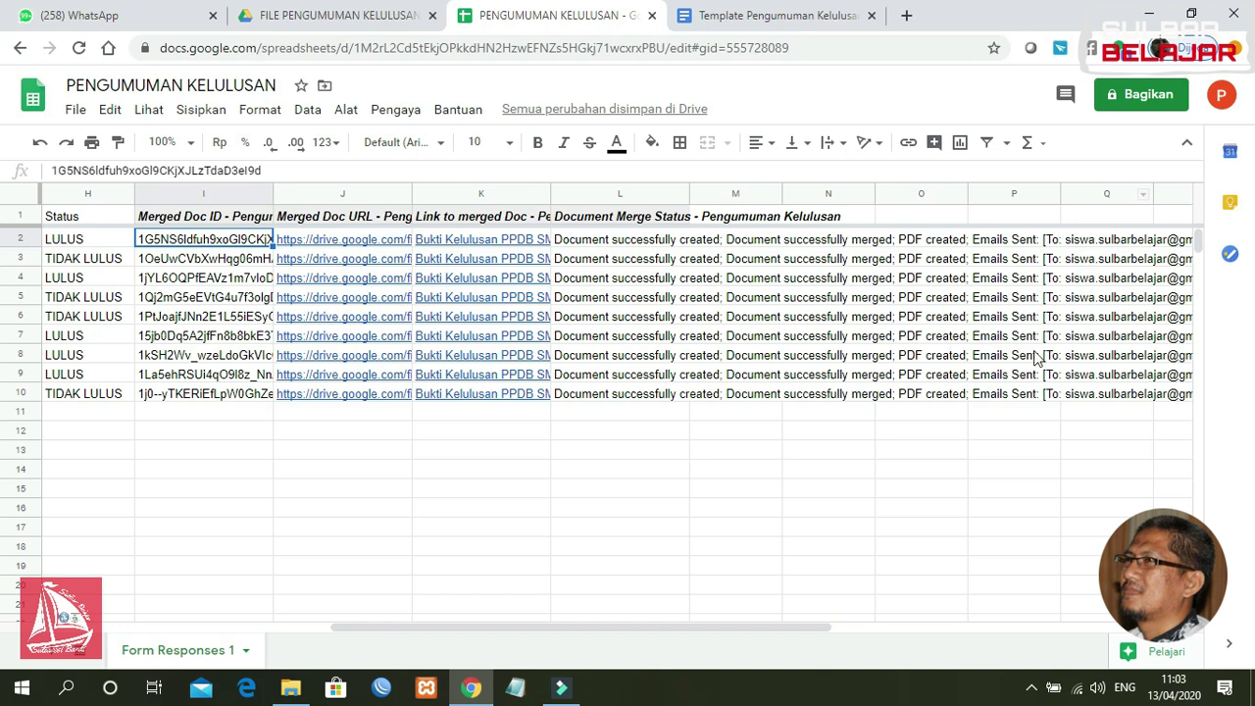
Step: Confirm the merge status shows emails sent, then view the nine PDFs in FILE PENGUMUMAN KELULUSAN
left_click_drag(571, 625, 298, 607)
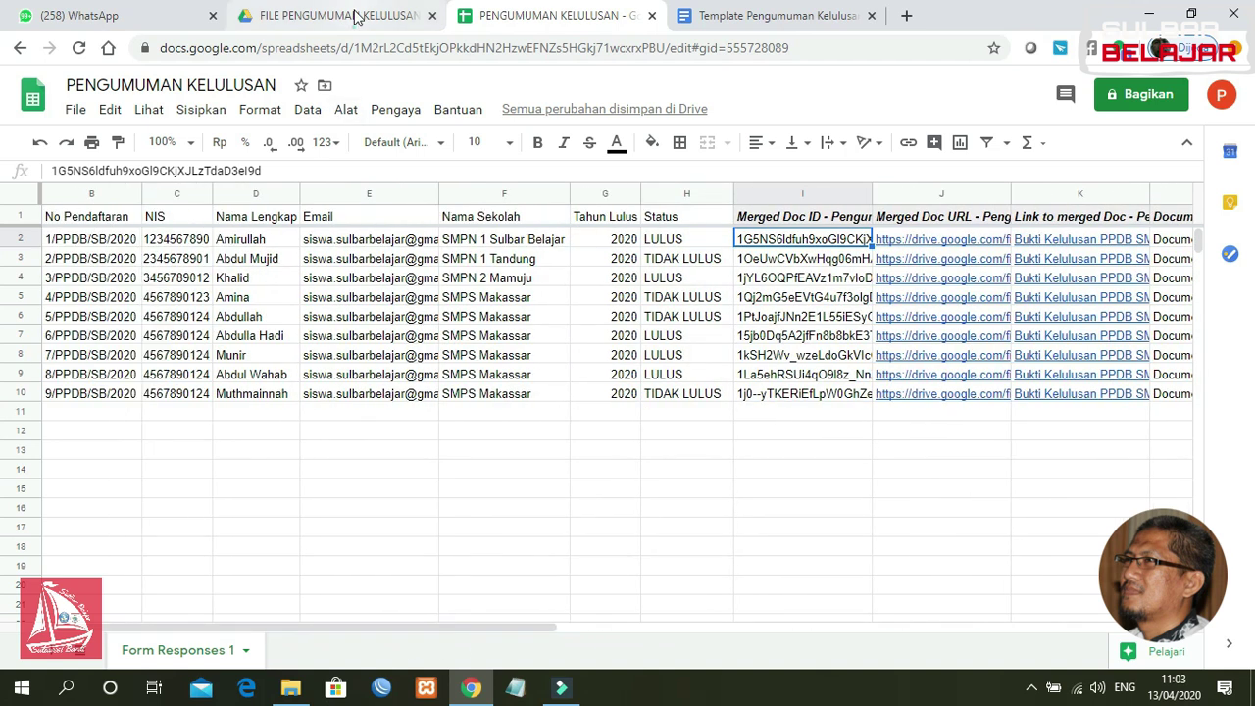
left_click(356, 14)
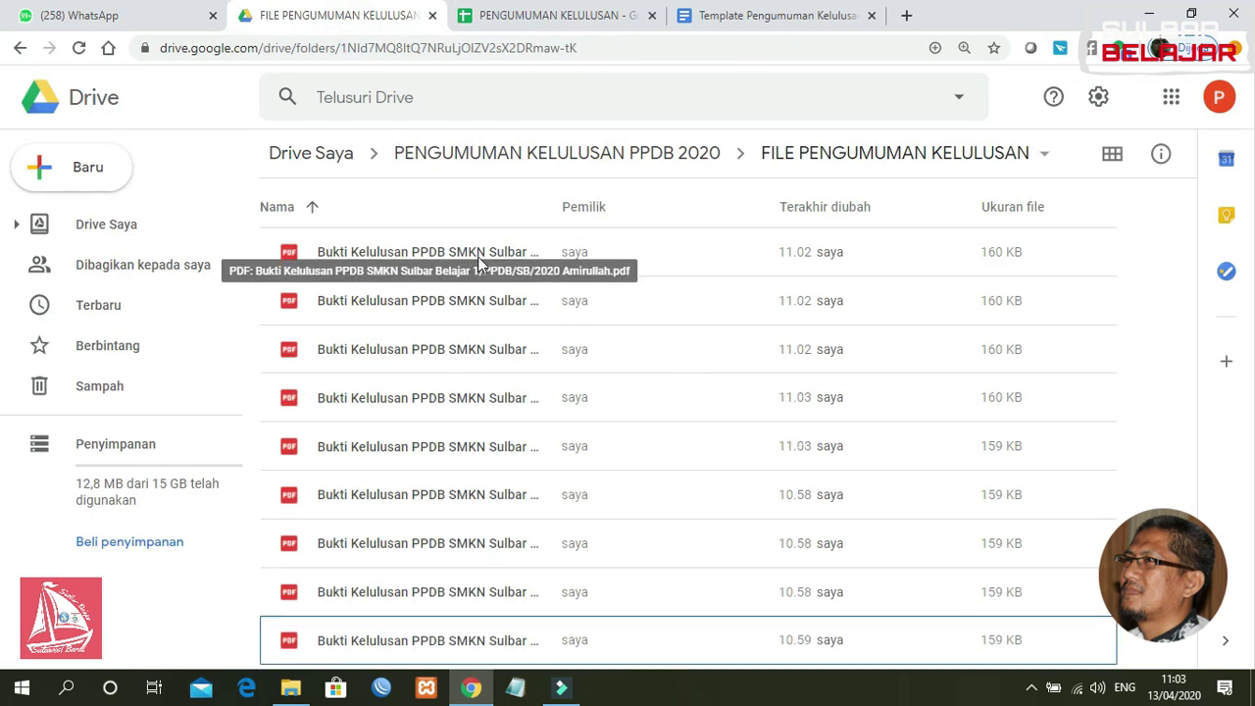
left_click(581, 16)
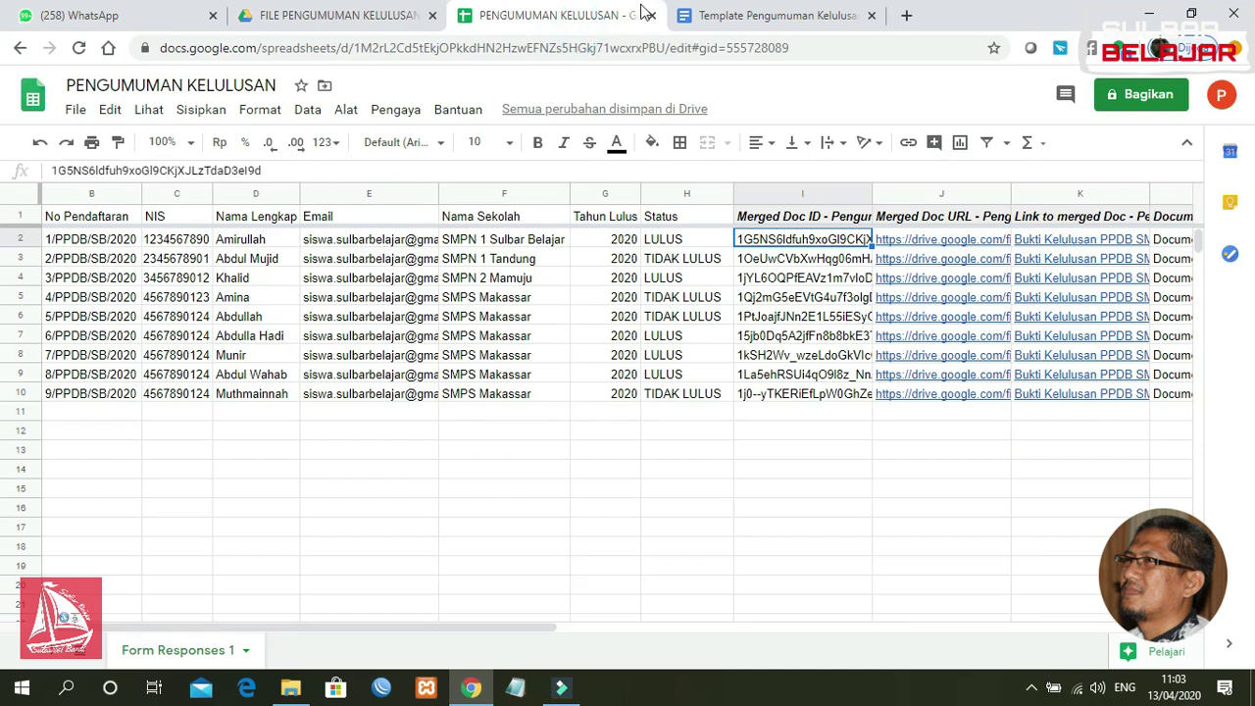
left_click(377, 20)
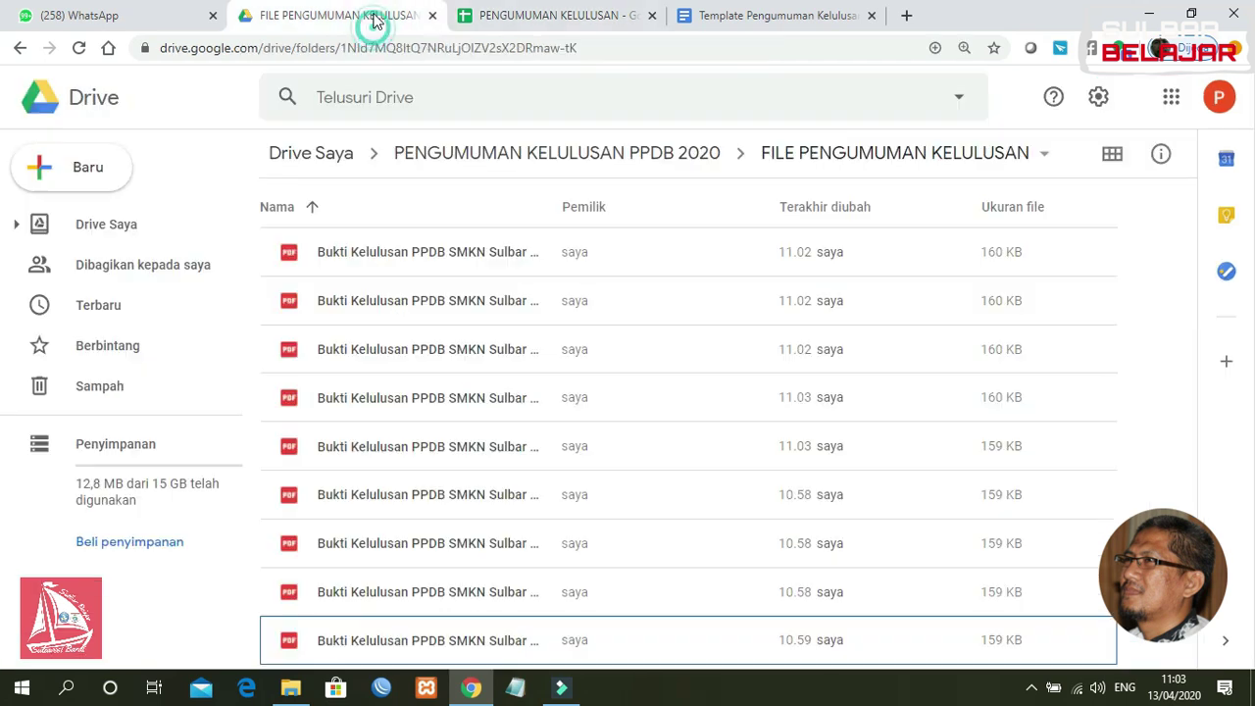
Step: Preview the first student's regenerated certificate to confirm LULUS, then return to the spreadsheet
double_click(497, 253)
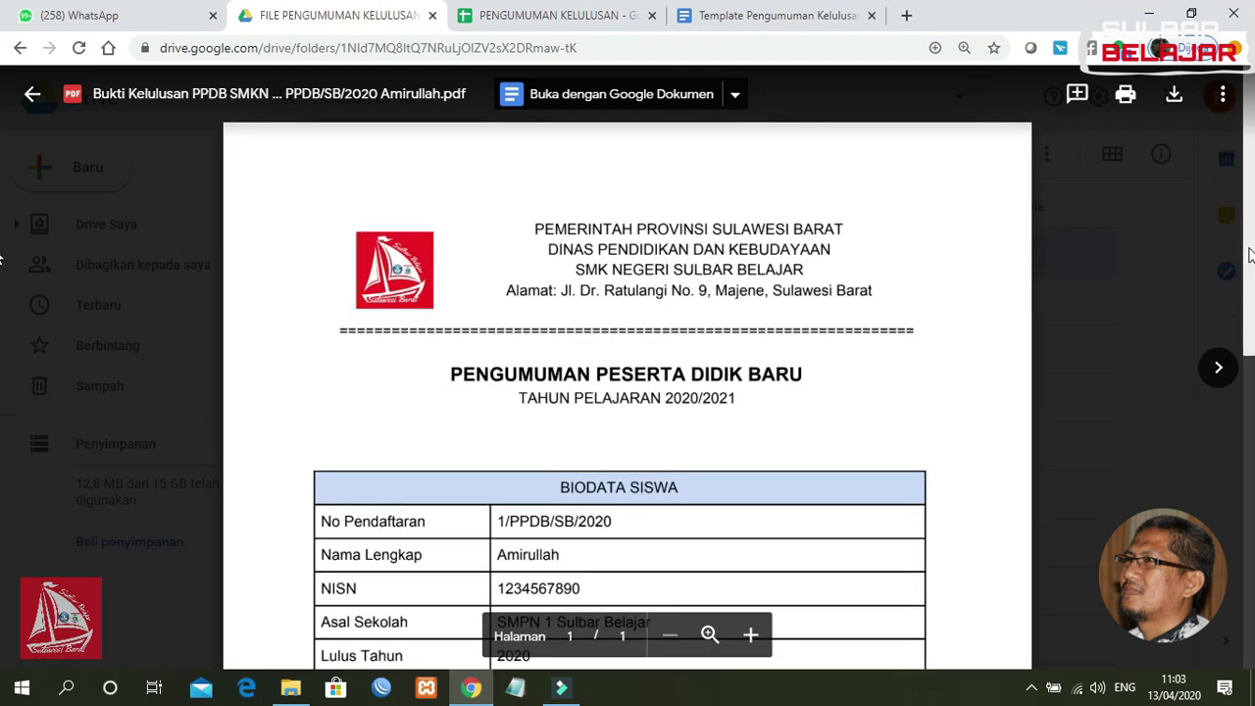
left_click_drag(1249, 255, 1236, 446)
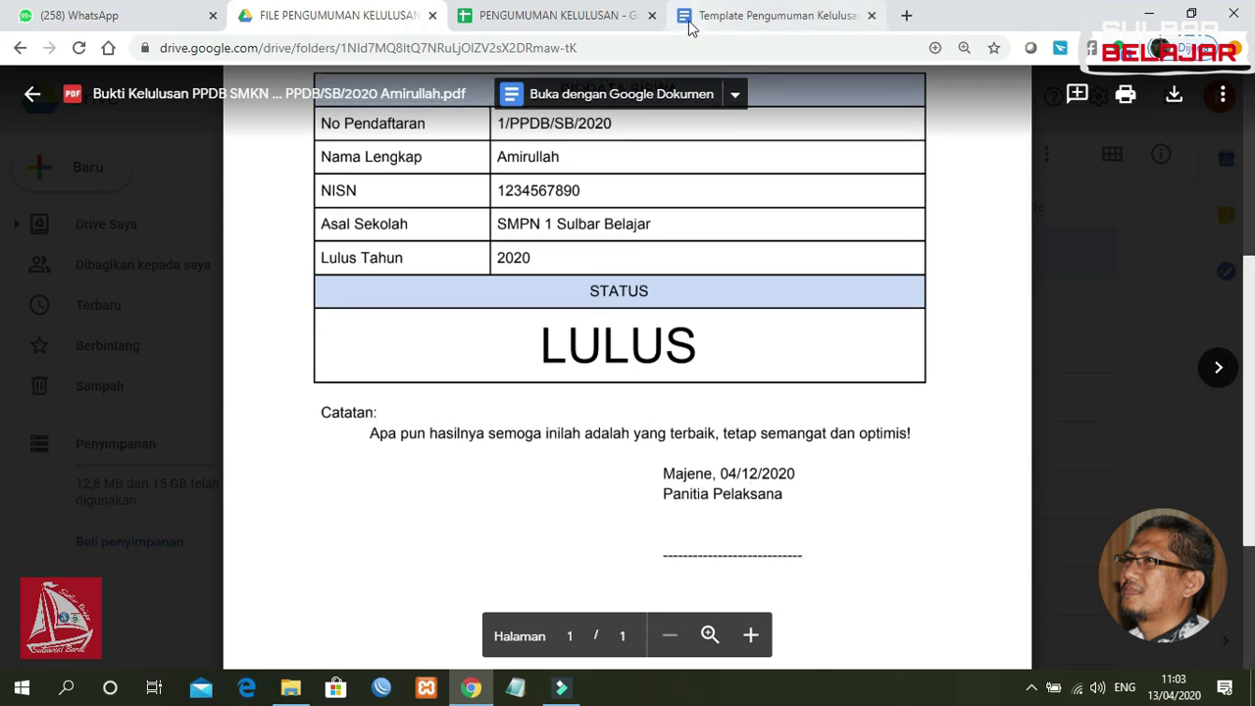
left_click(33, 94)
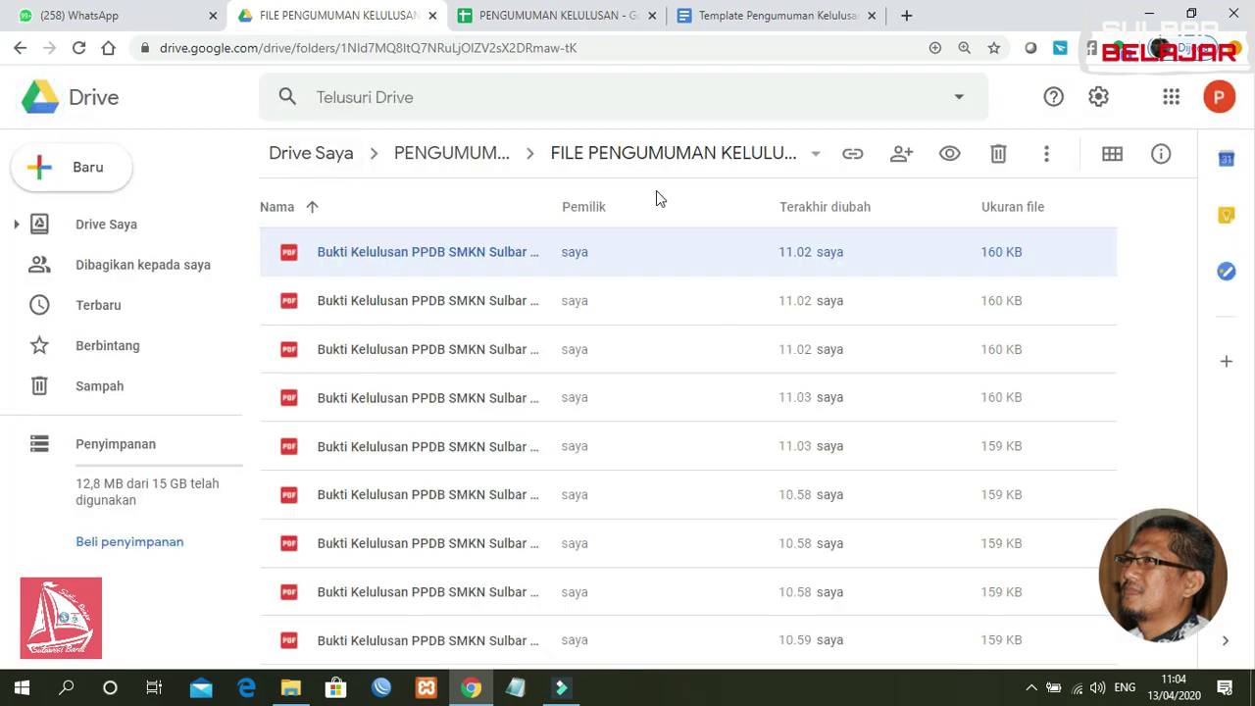
left_click(573, 17)
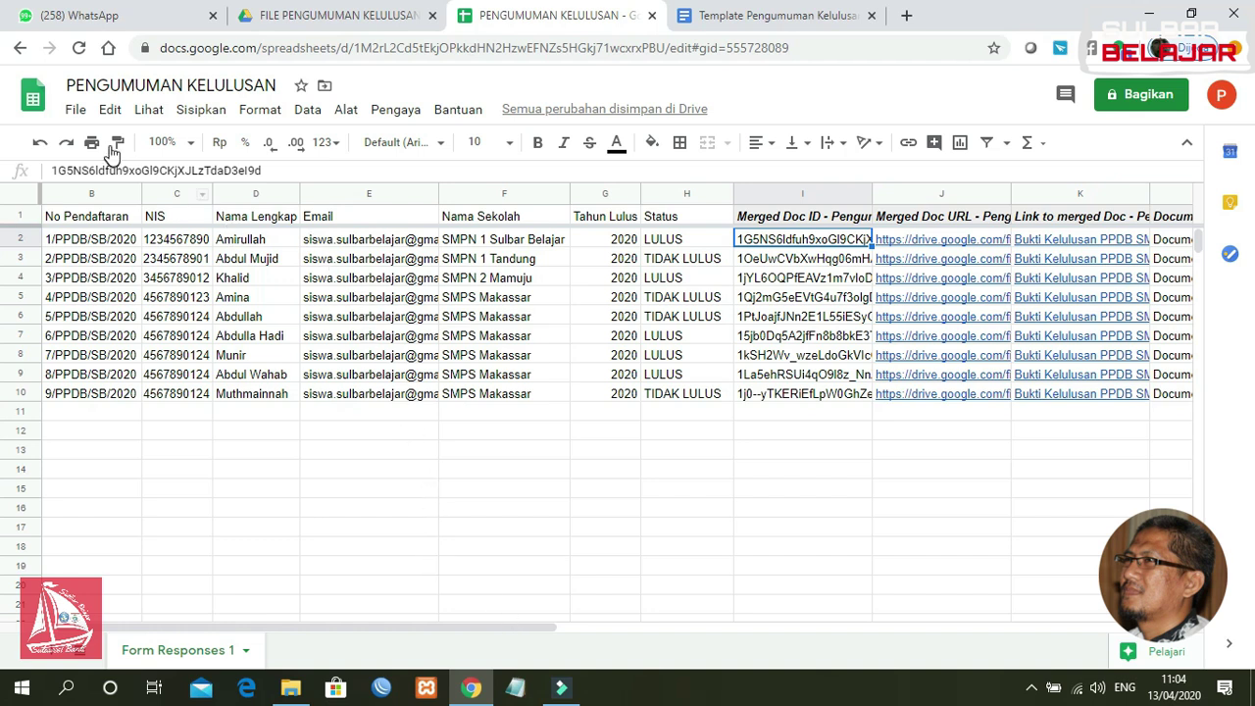
Step: Look over the File download formats and glance at the announcement template document
left_click(75, 109)
mouse_move(201, 314)
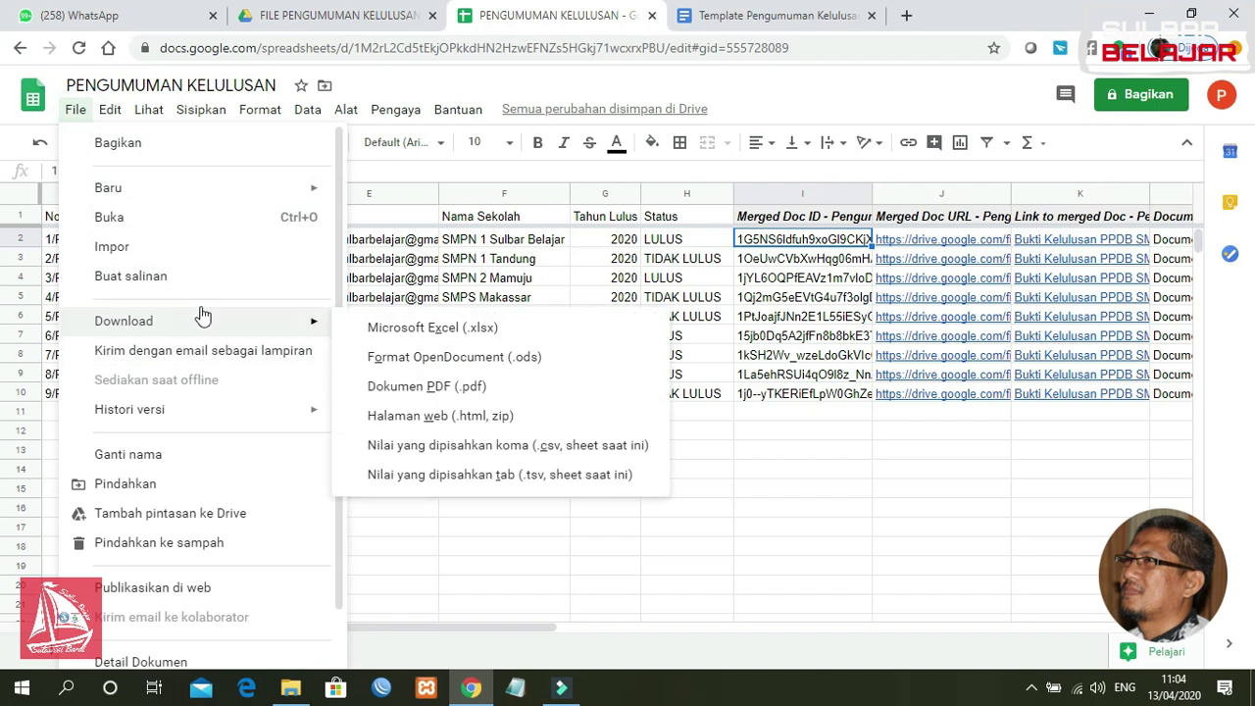
left_click(584, 510)
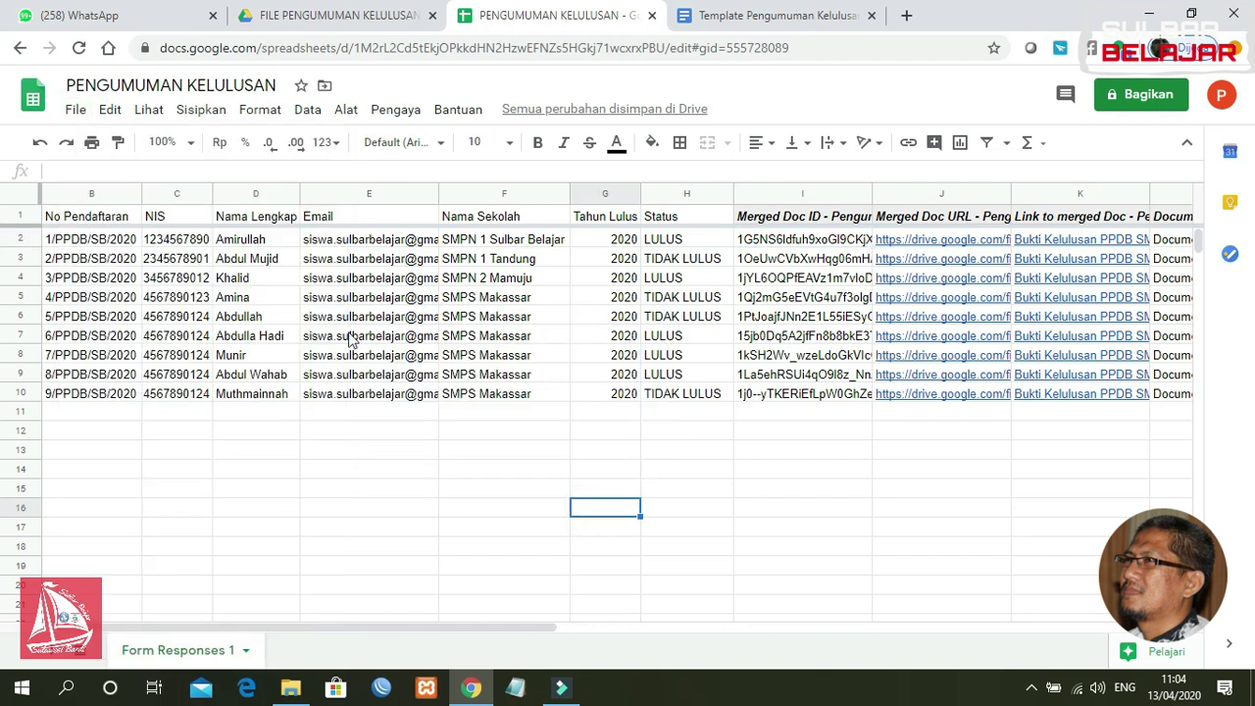
left_click(758, 18)
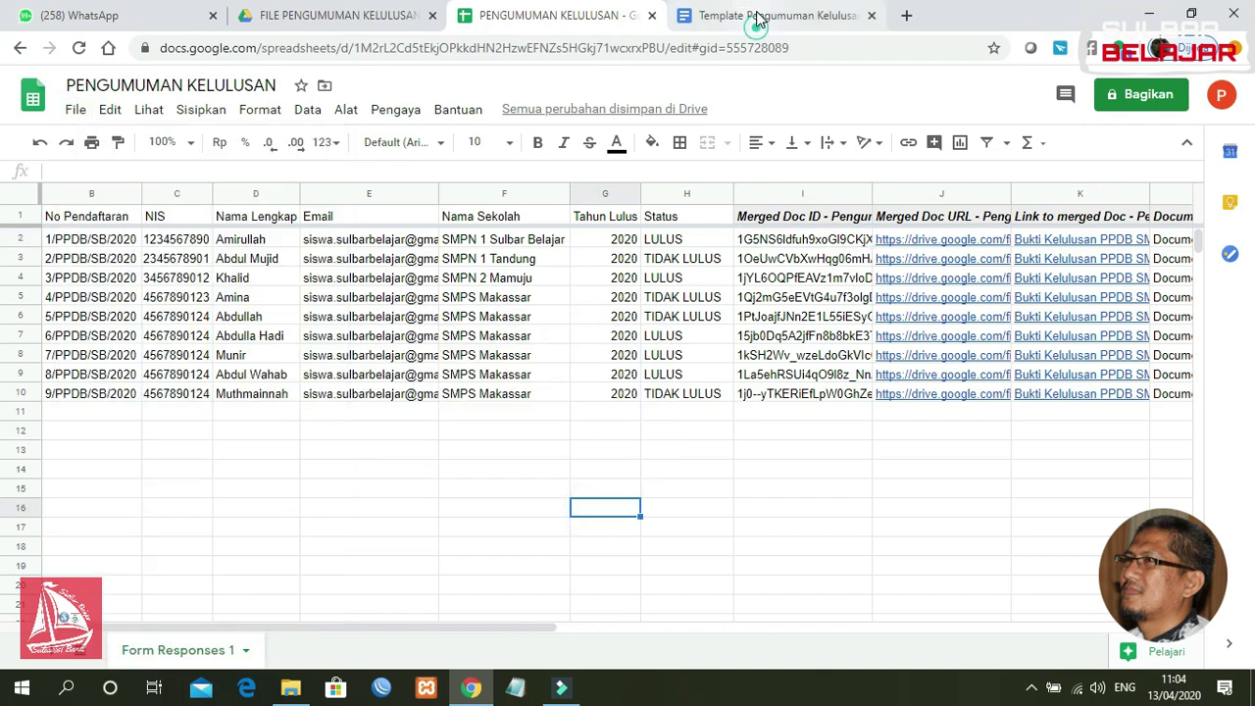
left_click(569, 20)
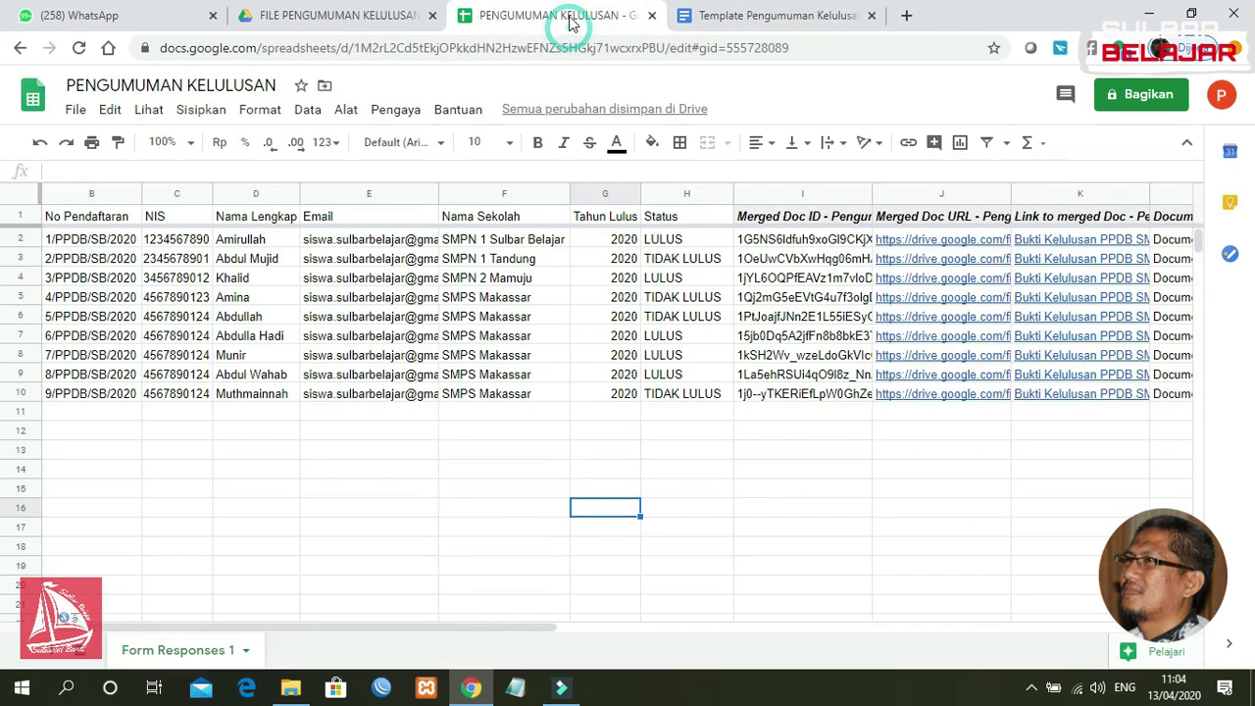
Step: Open and close the add-ons menu, then check the first student's email address
left_click(394, 111)
mouse_move(426, 206)
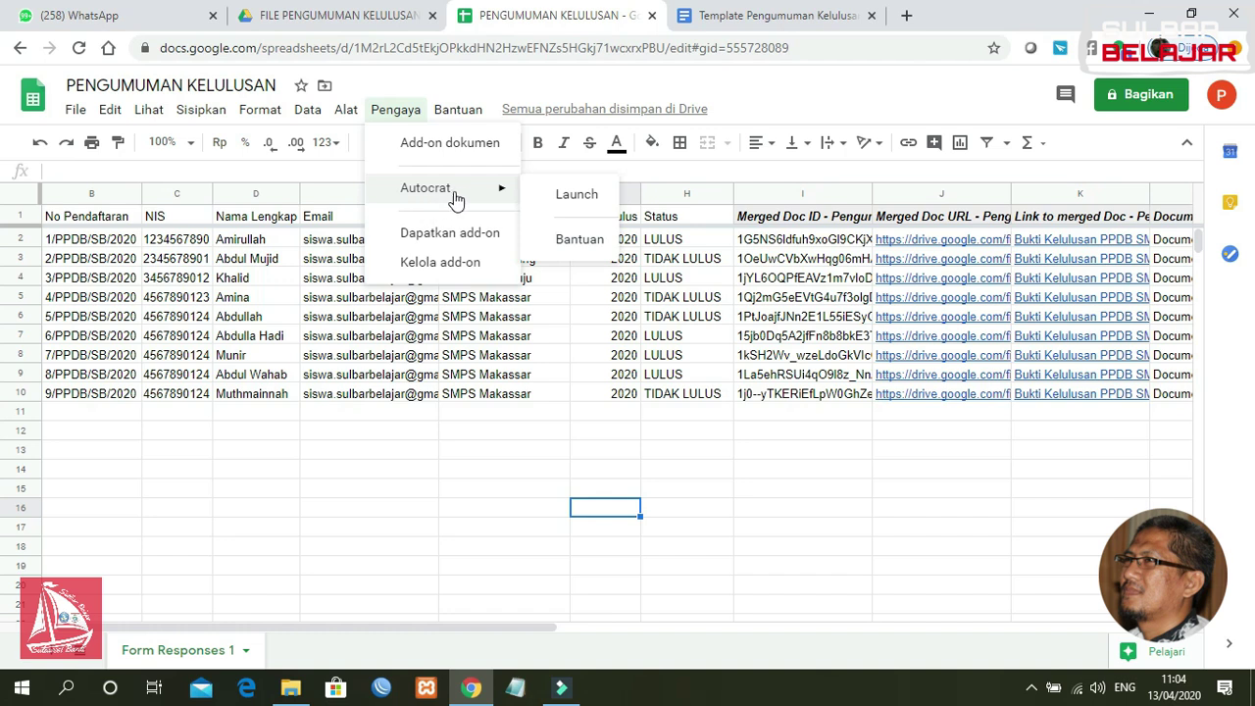
left_click(450, 413)
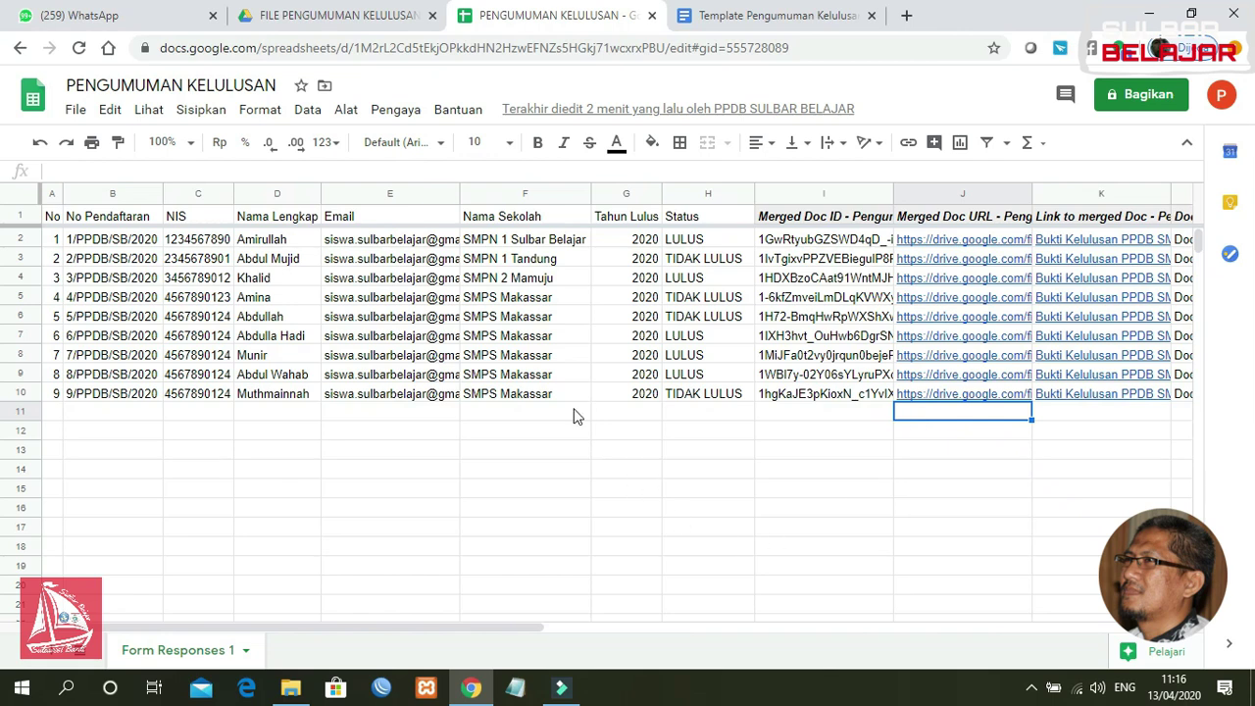
left_click(547, 414)
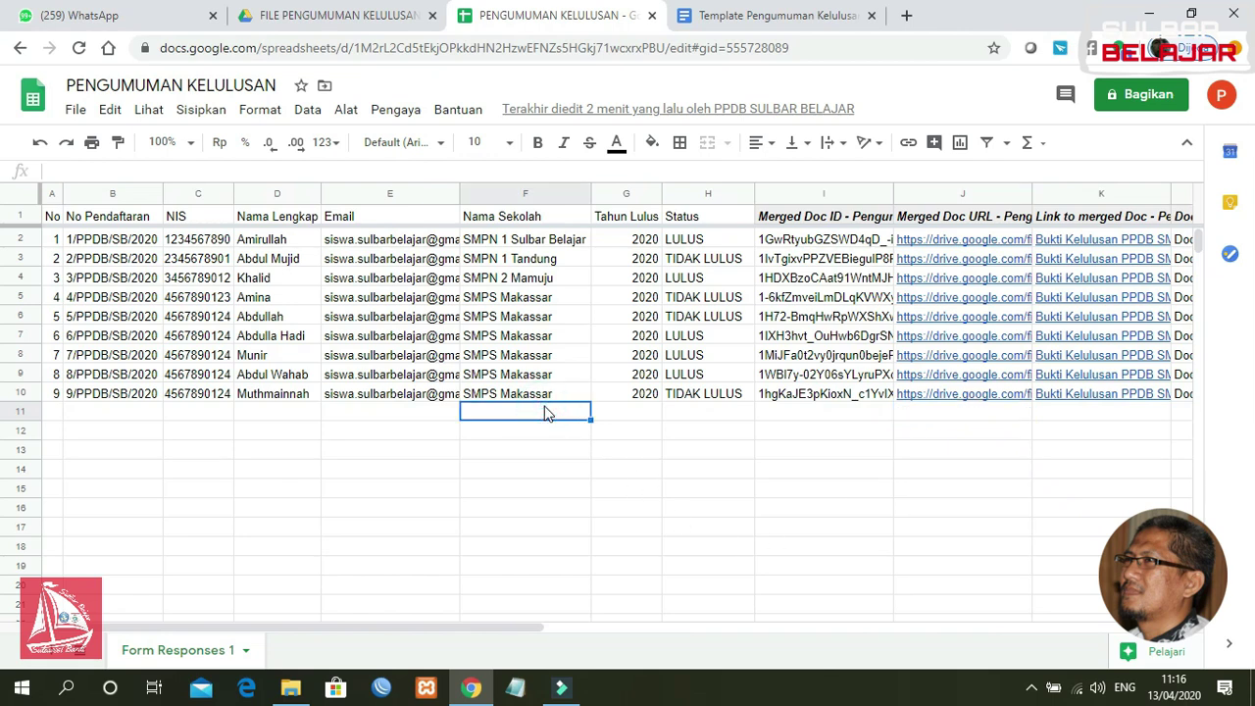
left_click(371, 242)
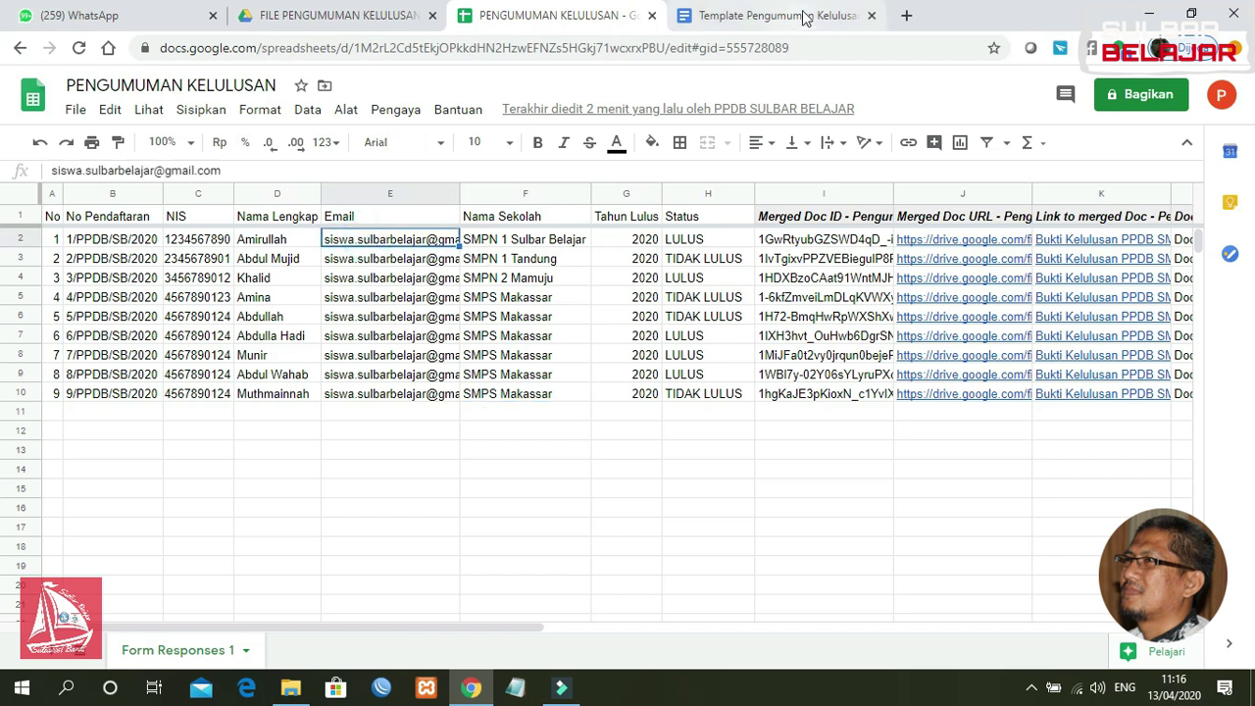
Step: Load gmail.com in a new tab and choose Tambahkan akun lainnya to add an account
left_click(908, 17)
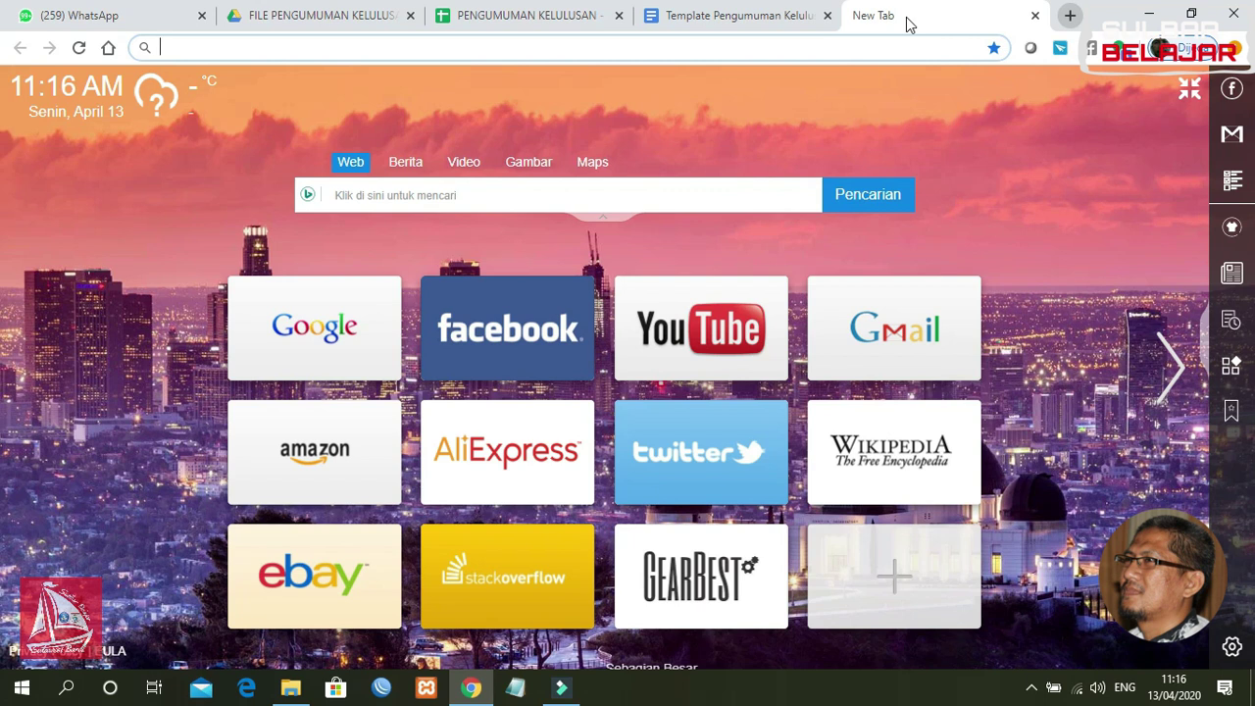
type("gmail.com")
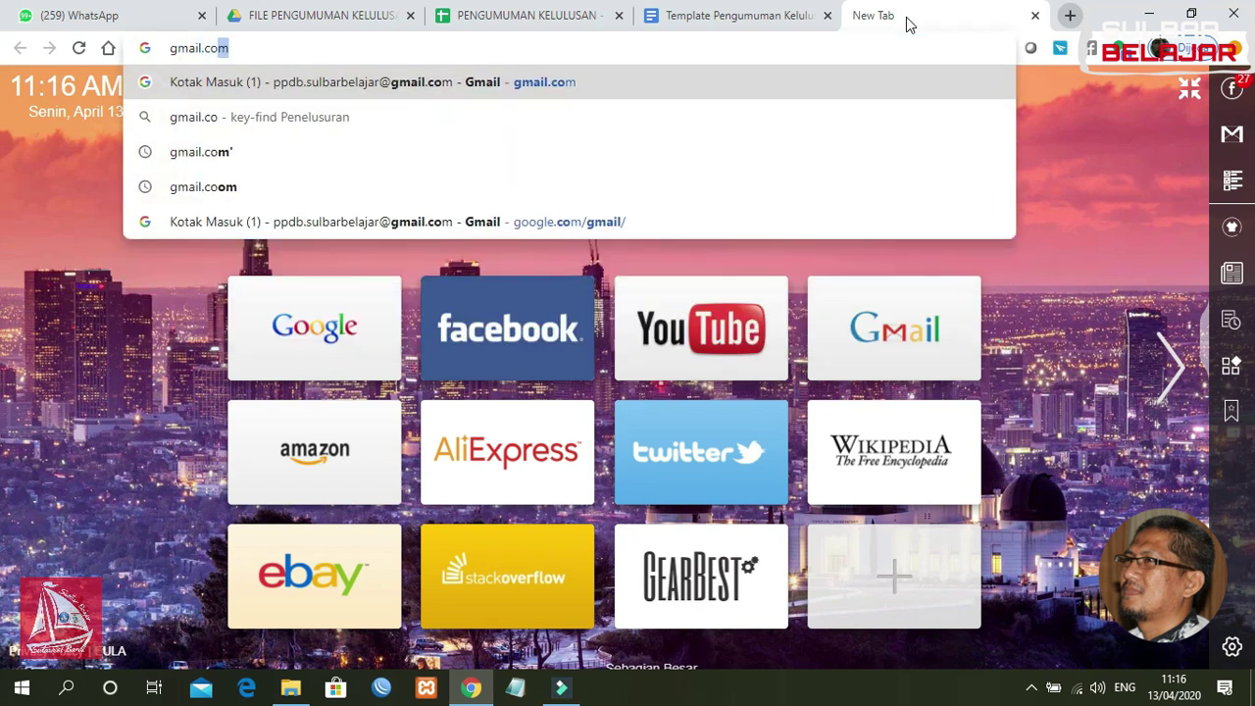
key("Return")
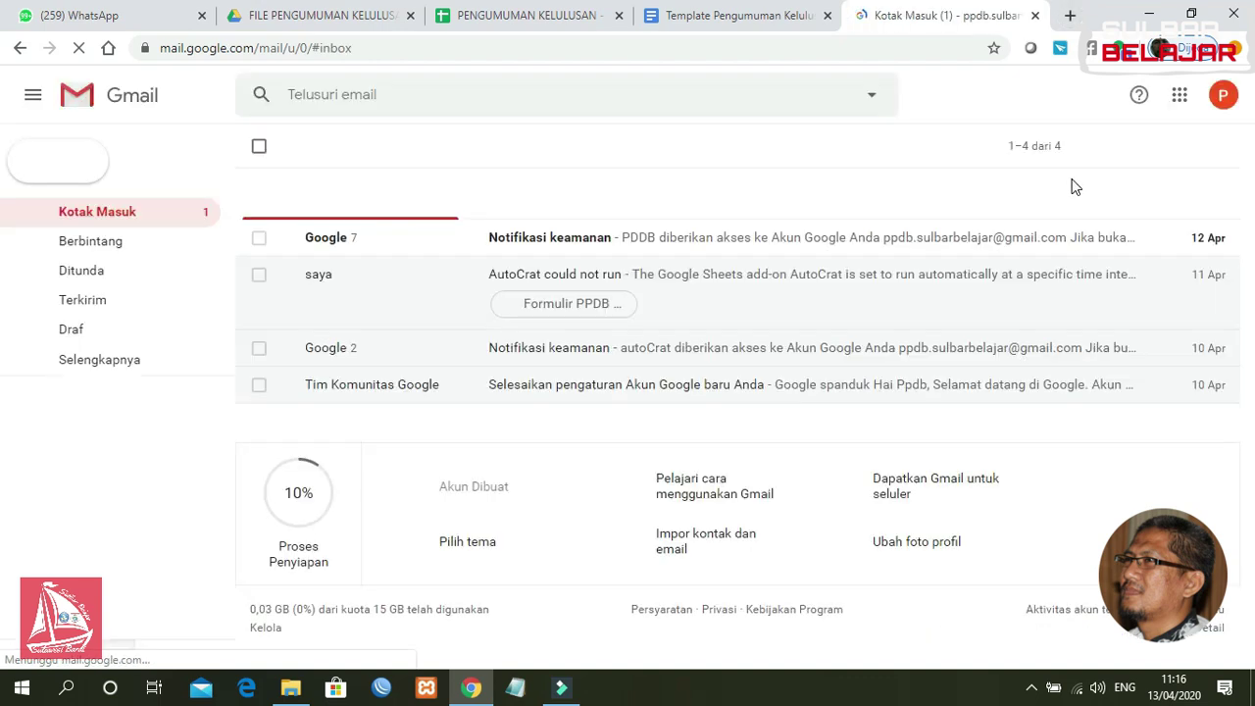
left_click(1223, 98)
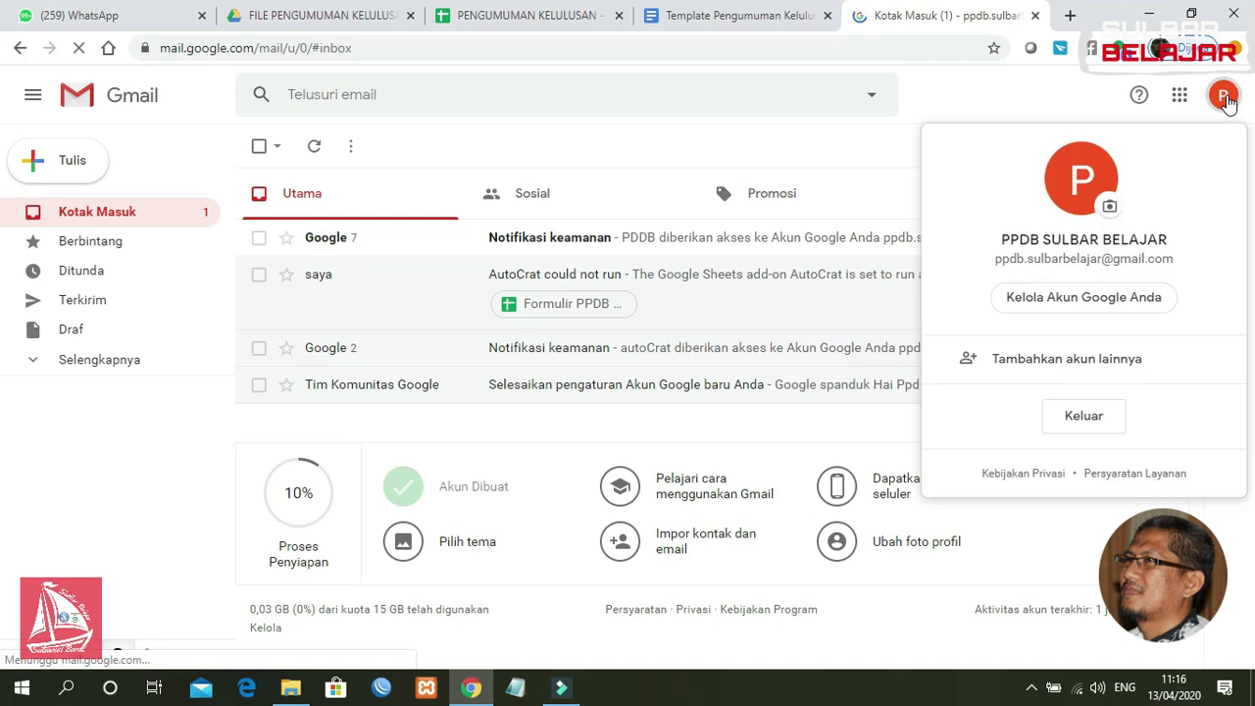
left_click(1090, 361)
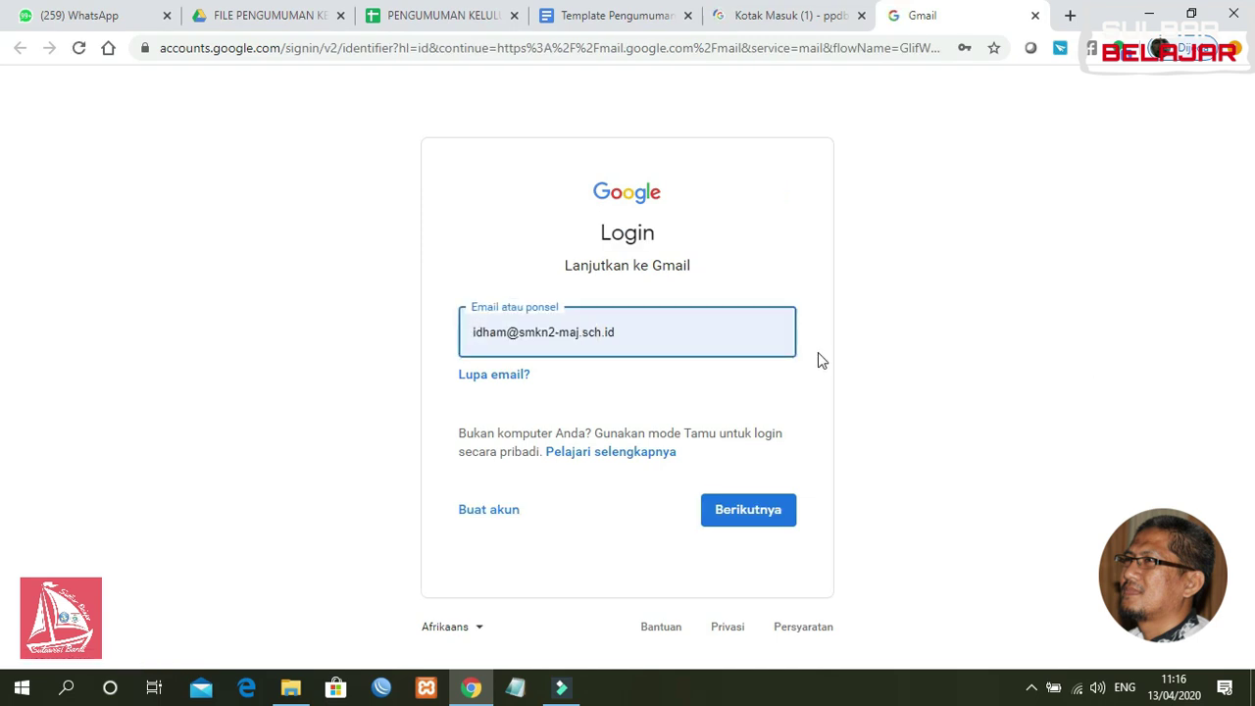
Step: Replace the email field with the student's address from the suggestions and continue
left_click_drag(653, 337, 424, 363)
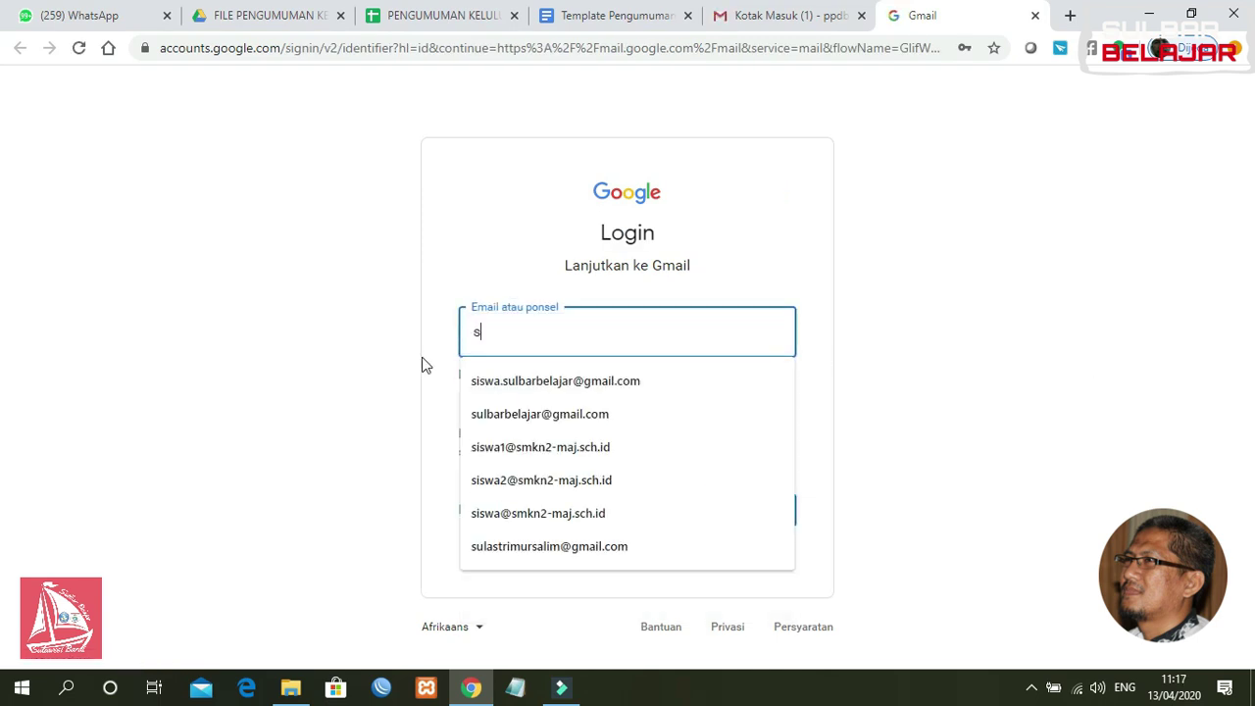
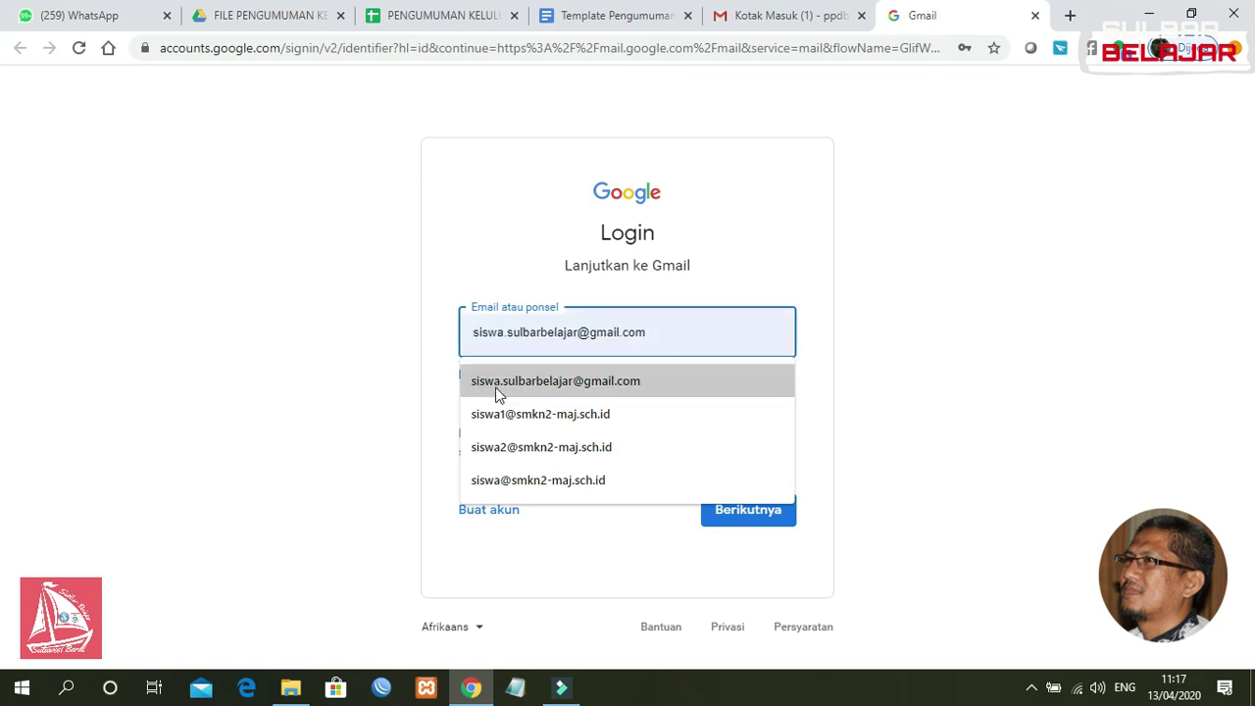
left_click(525, 380)
left_click(744, 518)
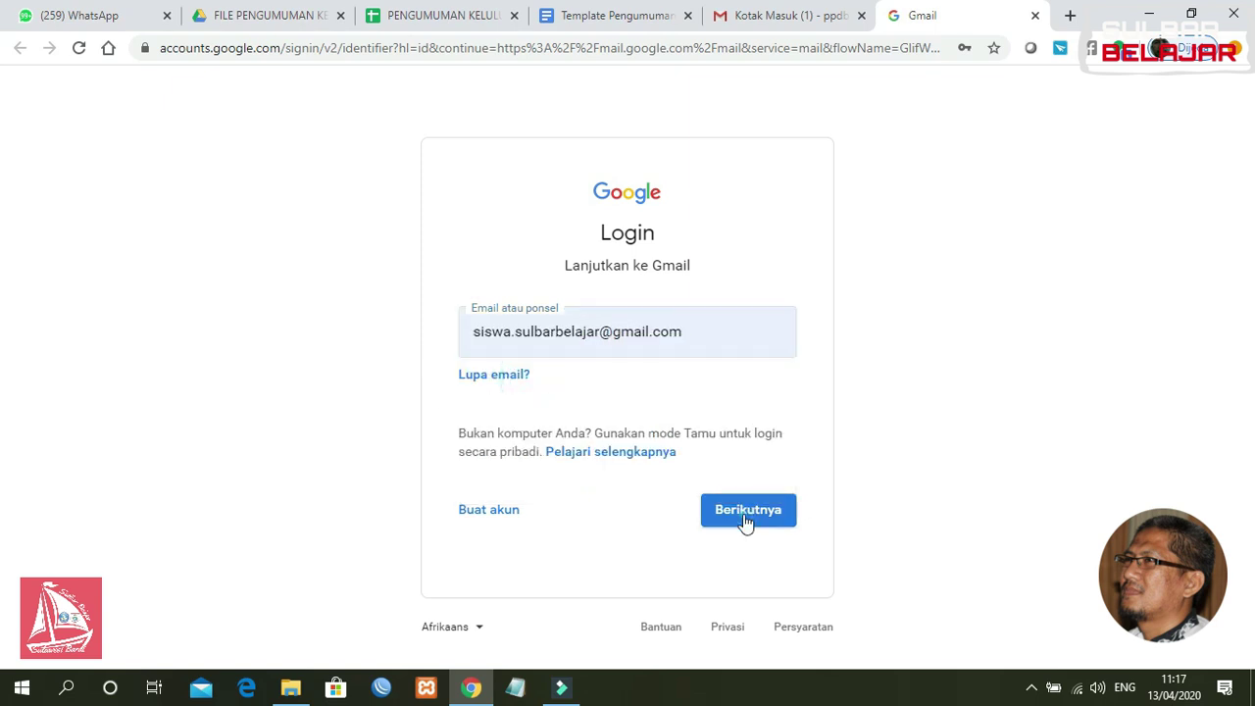
Step: Enter the student account's password and sign in
key("ctrl+v")
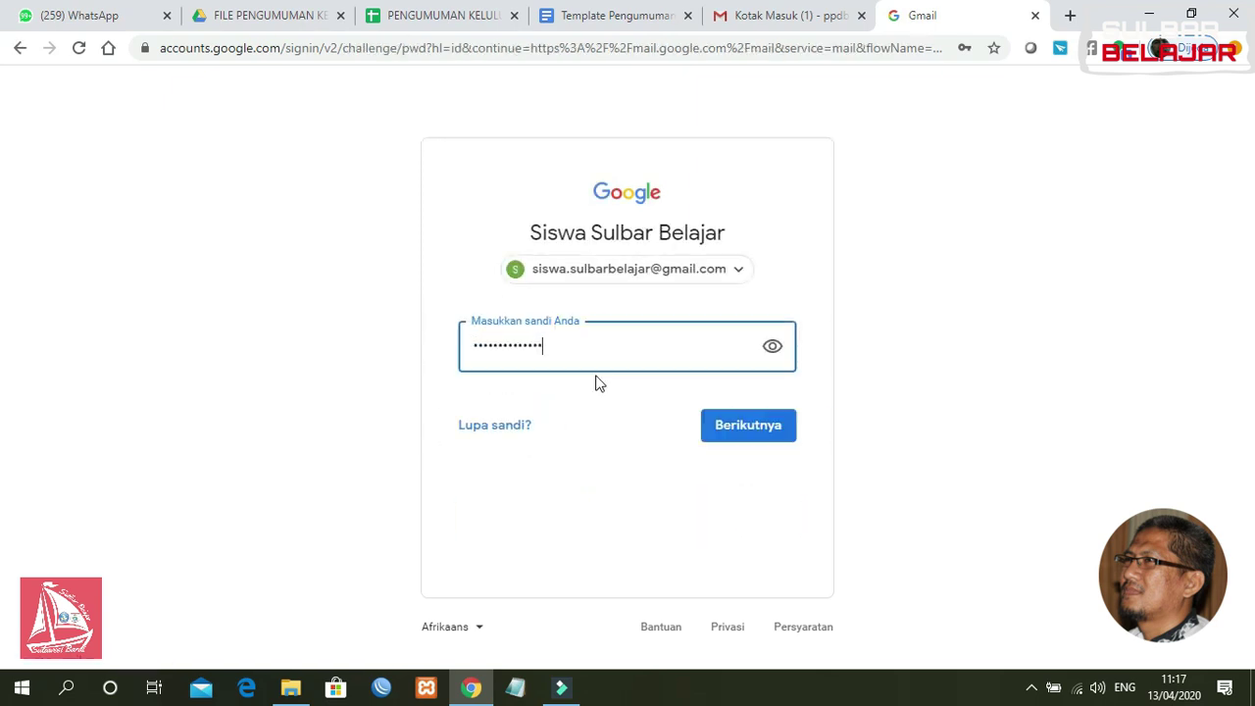
key("BackSpace")
key("BackSpace")
type("ss")
key("Return")
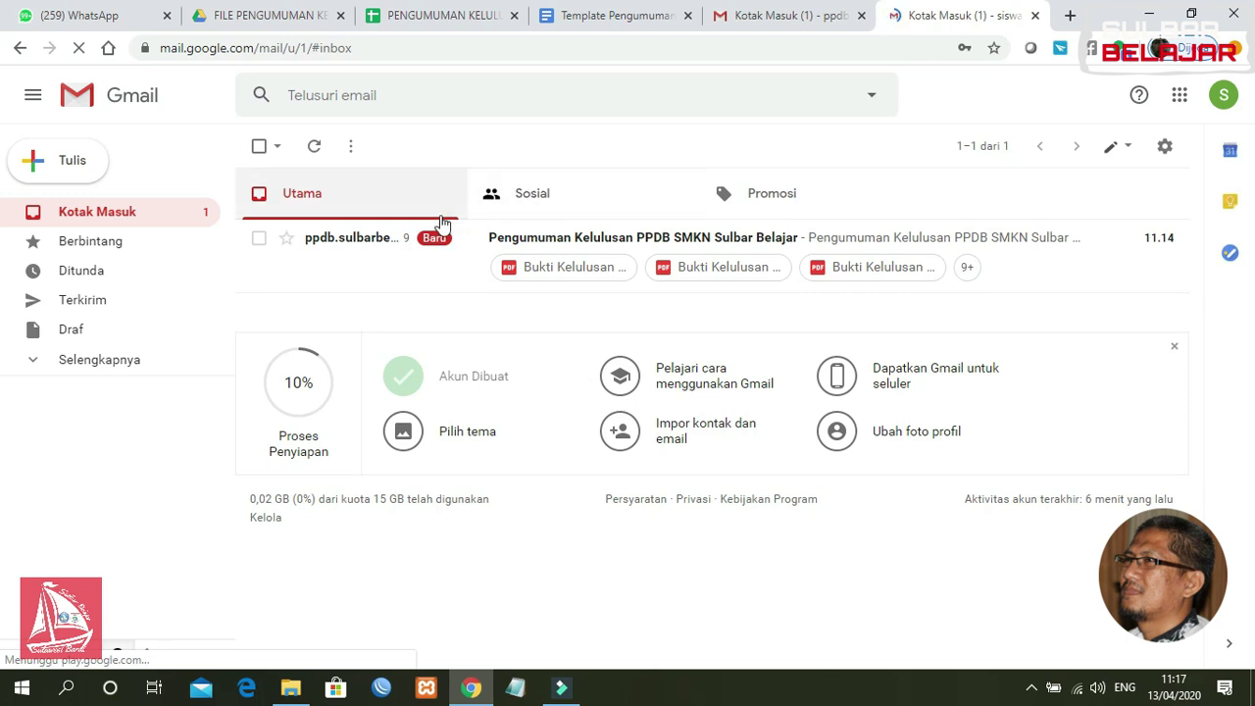
Step: Open the 'Pengumuman Kelulusan PPDB SMKN Sulbar Belajar' email and scroll to its Bukti Kelulusan PDF
left_click(382, 240)
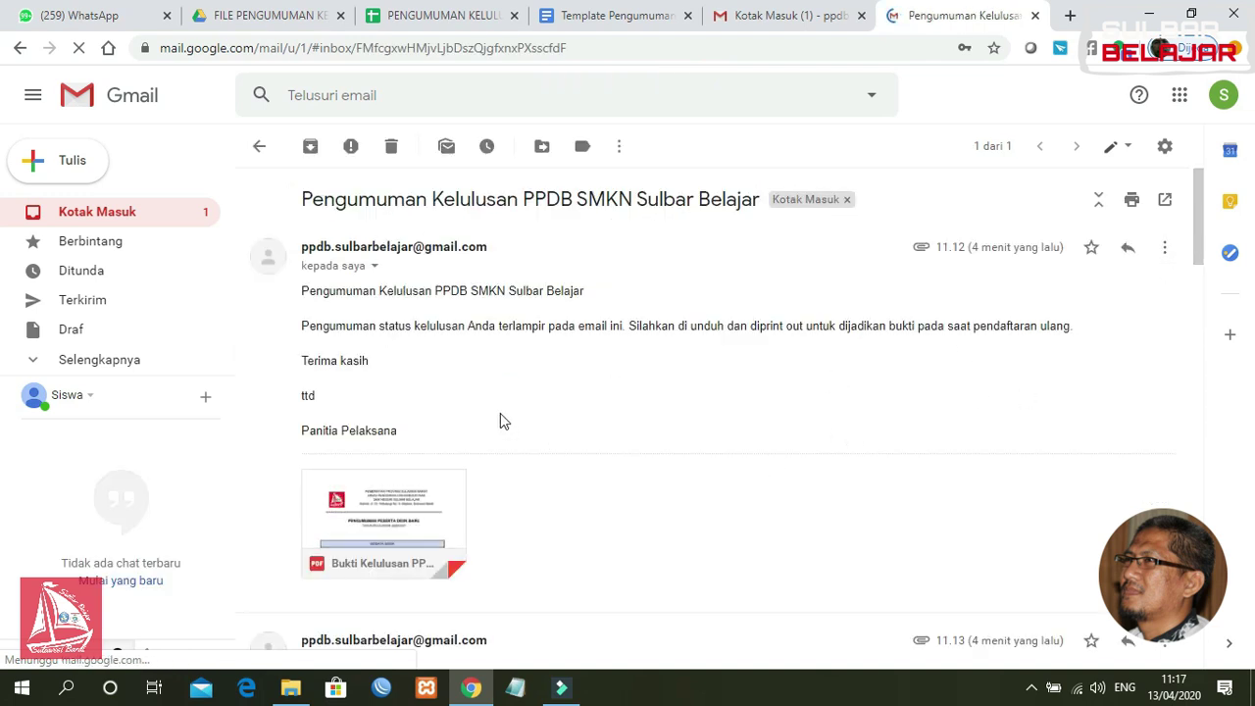
left_click_drag(1196, 244, 1197, 277)
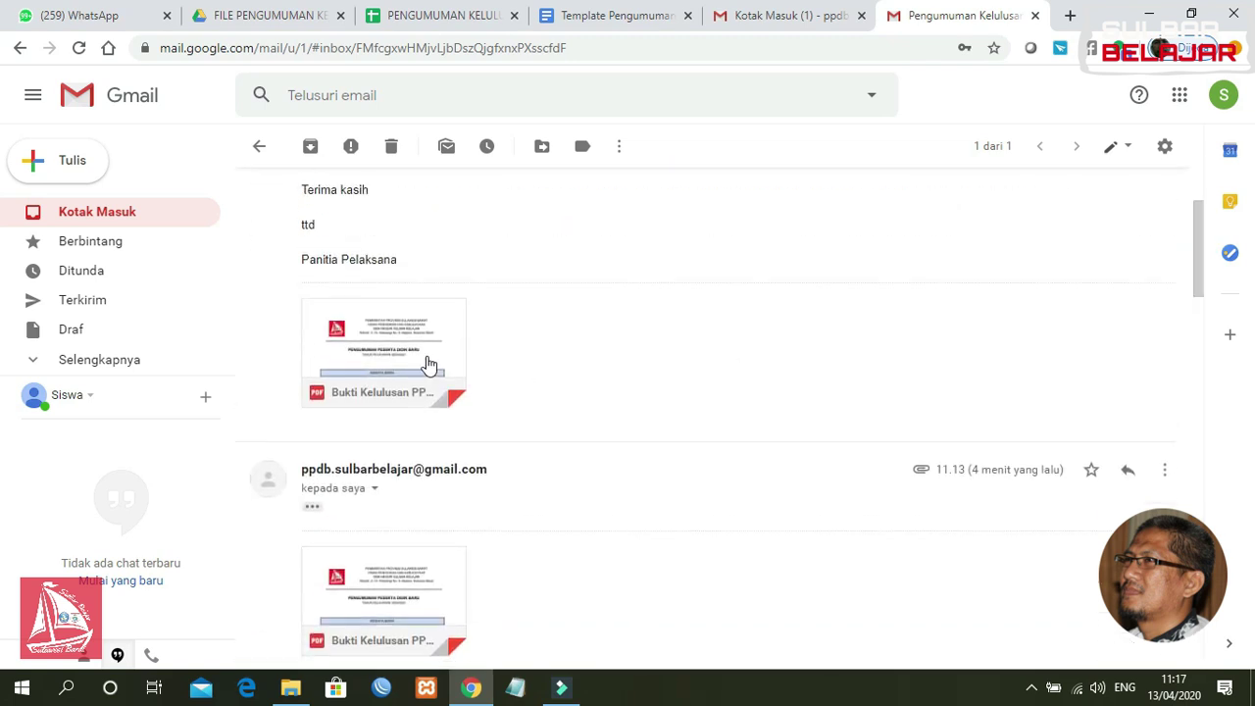
mouse_move(409, 369)
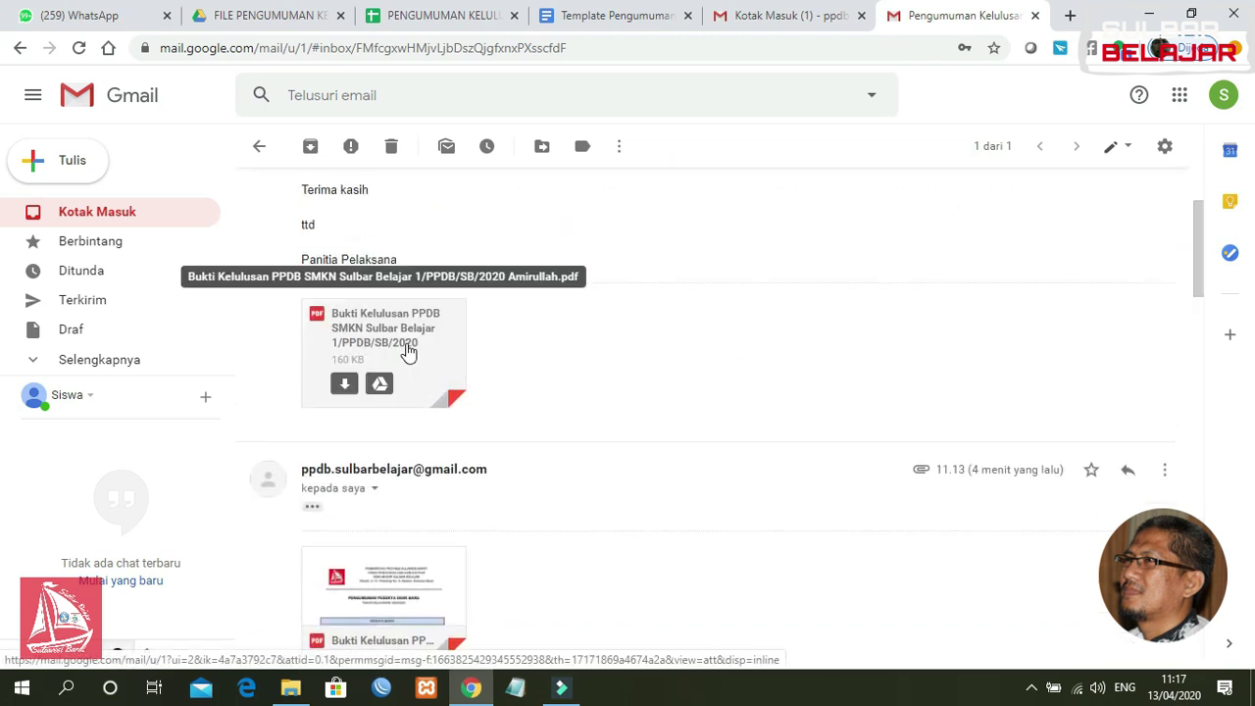
Step: Preview the Bukti Kelulusan PDF and scroll through the student's biodata and LULUS status
left_click(409, 353)
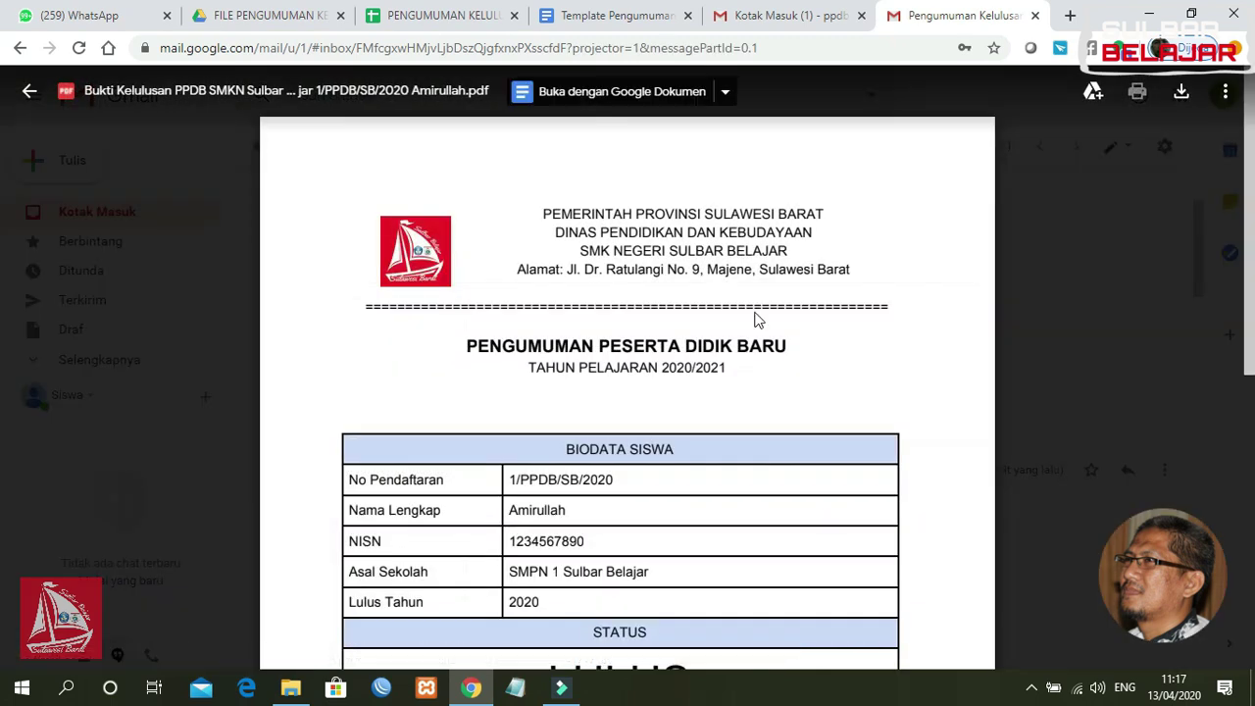
scroll(1228, 380, "down", 5)
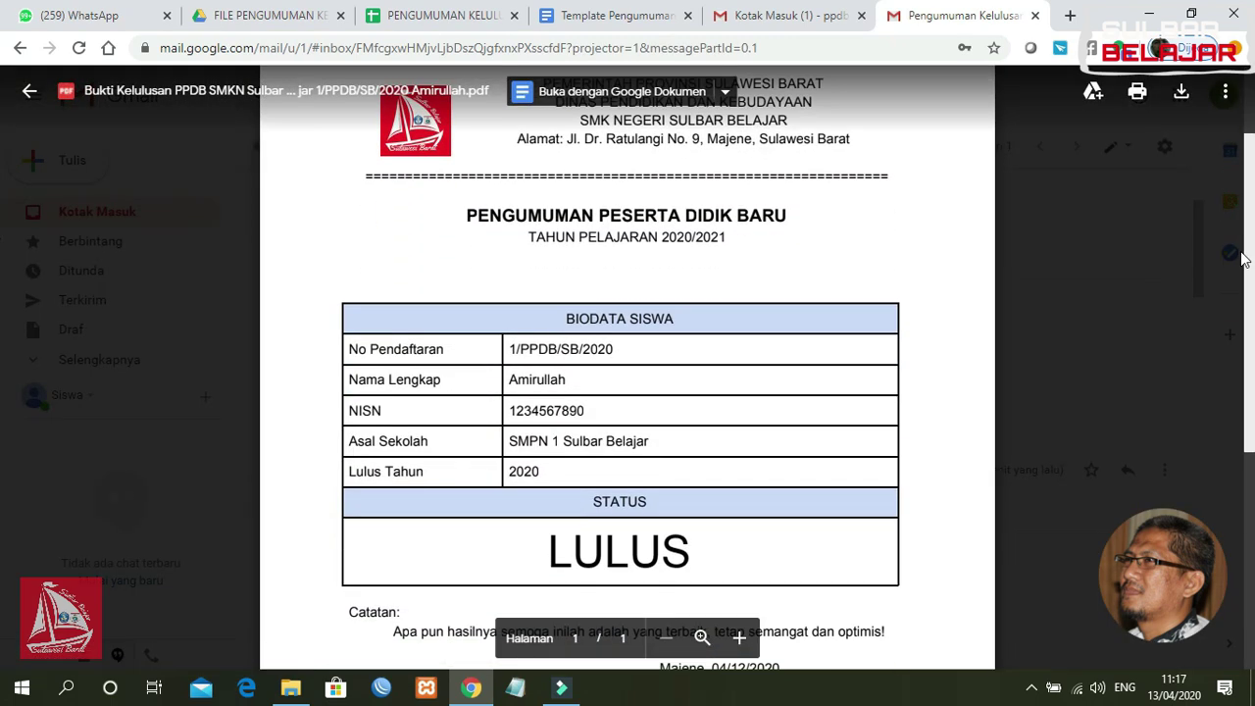
scroll(1227, 380, "up", 3)
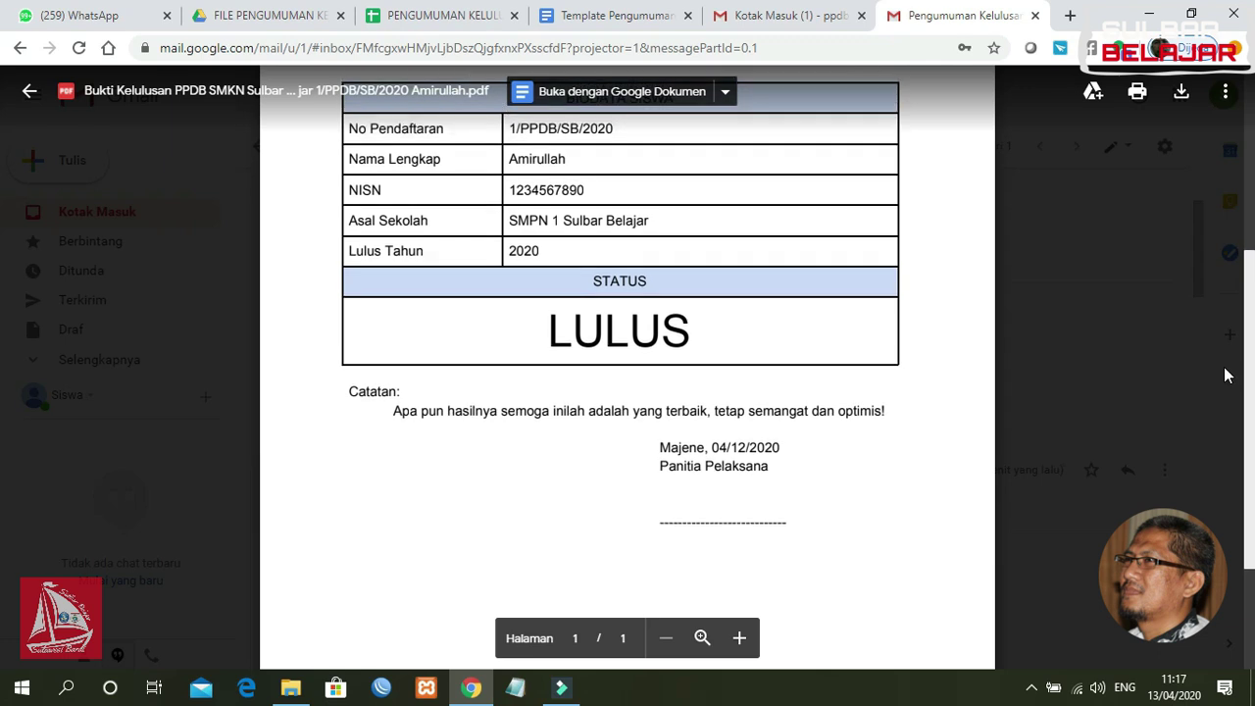
scroll(1224, 275, "up", 2)
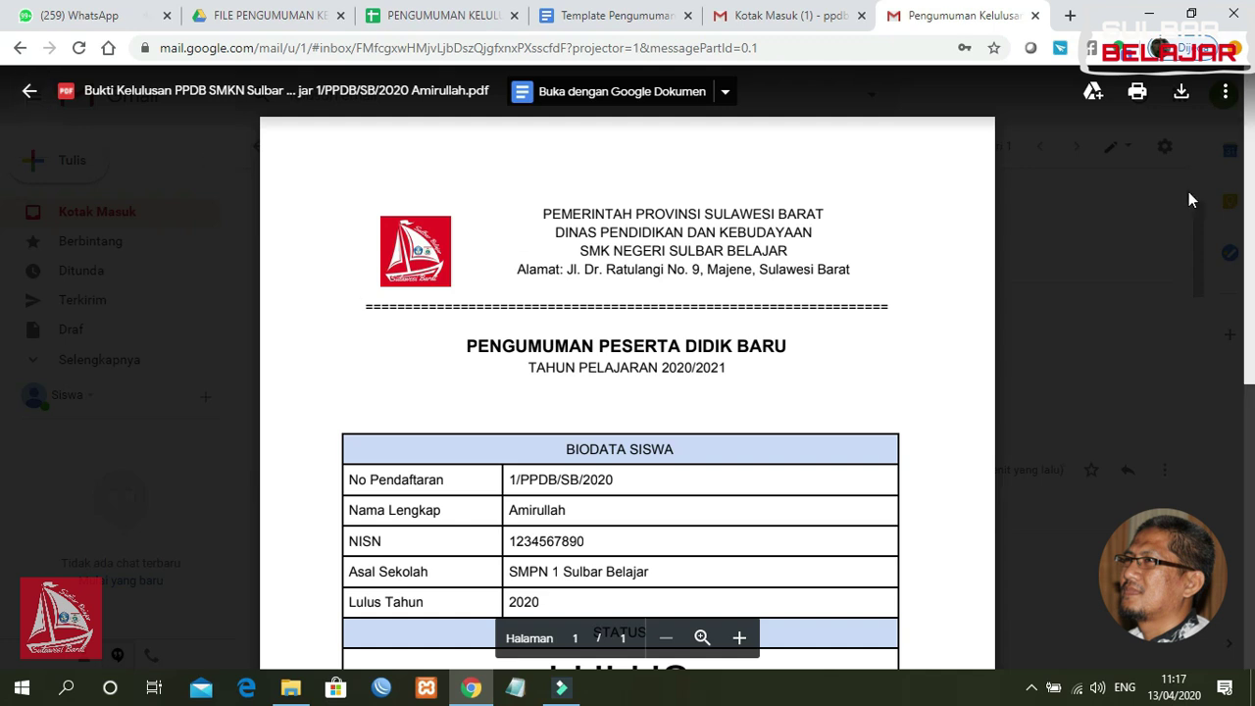
left_click_drag(1249, 200, 1245, 289)
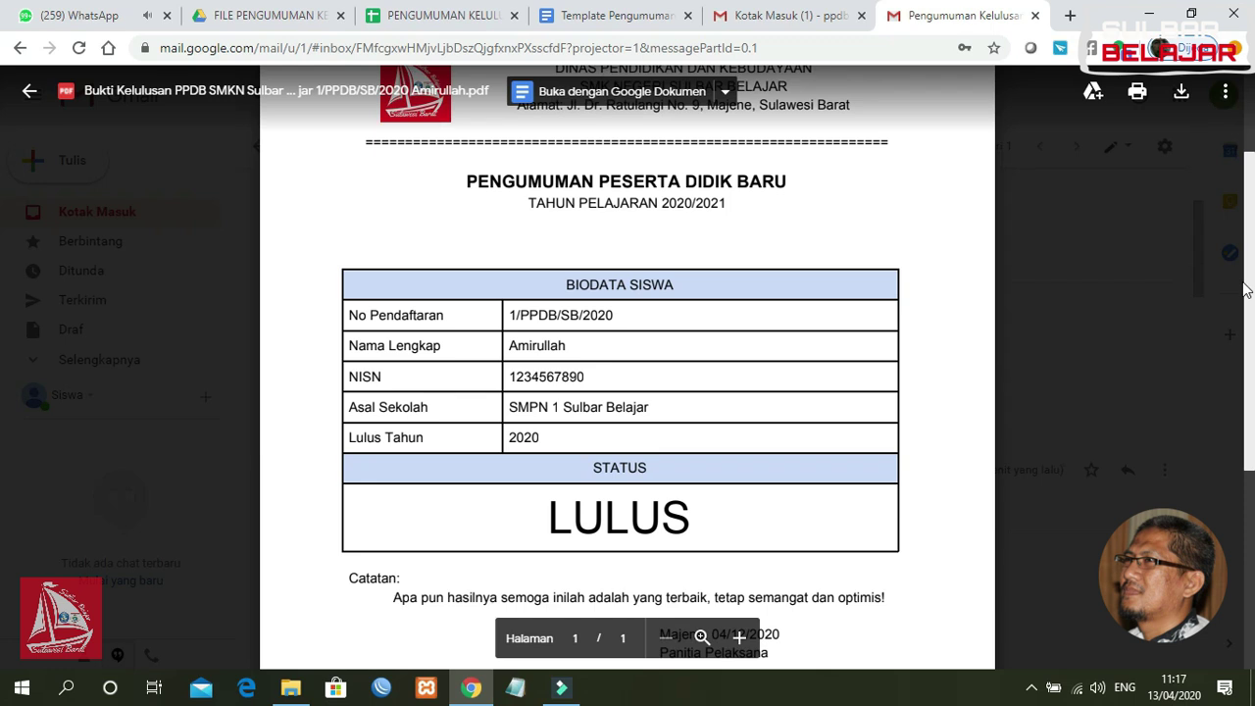